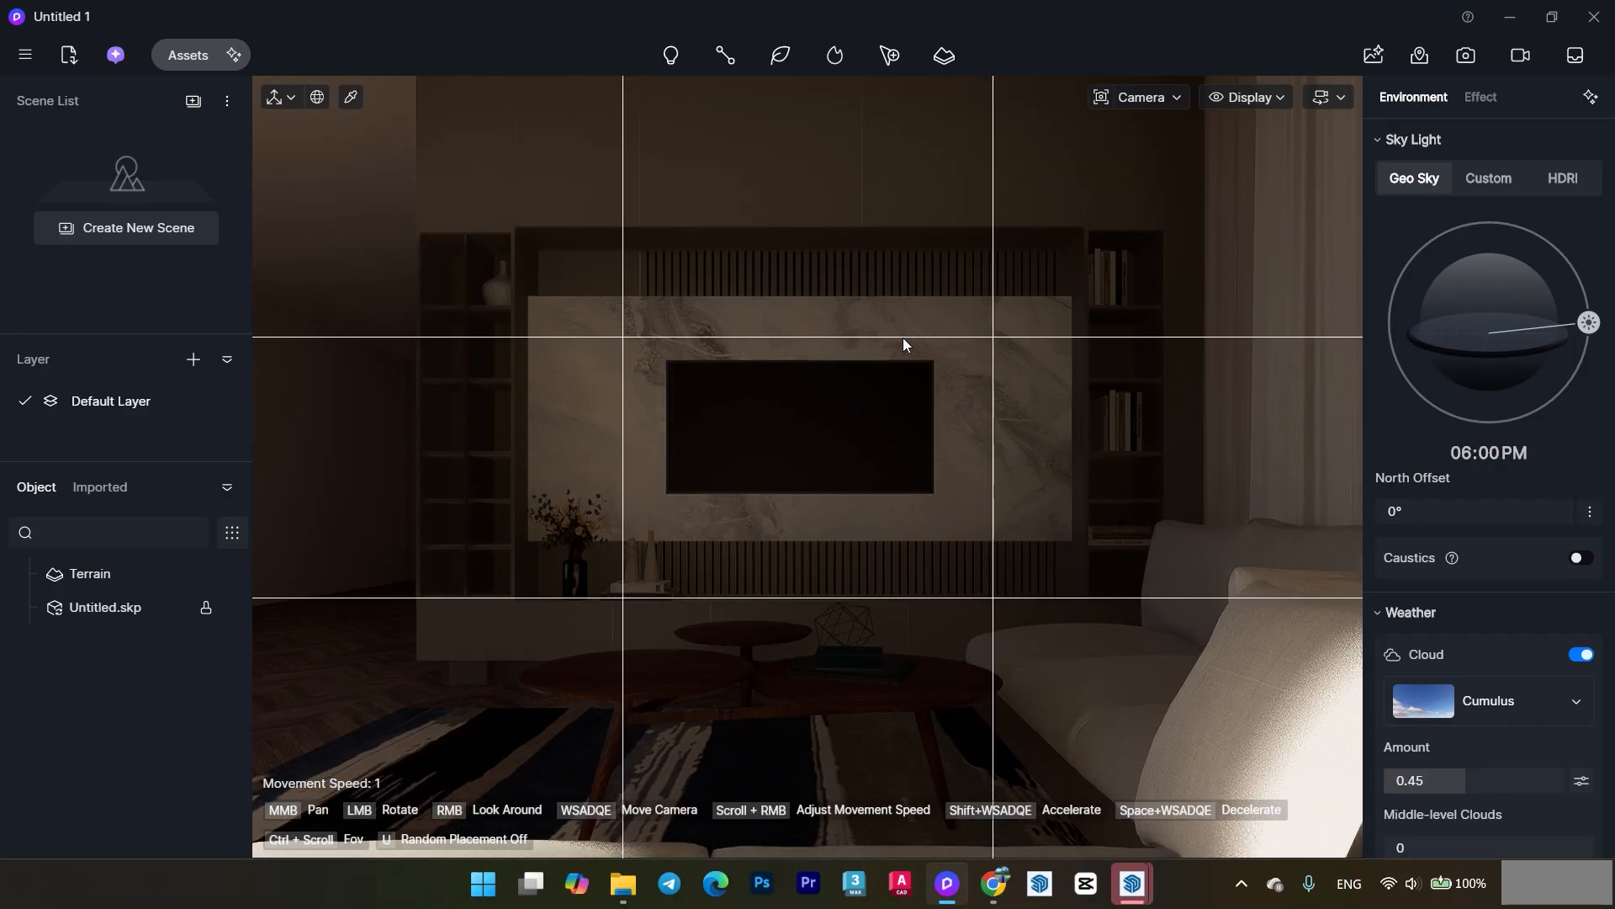
- Aim the camera at the TV wall and set the camera's field of view to 58.2°
{"action": "mouse_move", "coordinate": [902, 339]}
{"action": "right_mouse_down"}
{"action": "mouse_move", "coordinate": [891, 239]}
{"action": "mouse_move", "coordinate": [896, 348]}
{"action": "right_mouse_up"}
{"action": "key", "text": "q"}
{"action": "key", "text": "e"}
{"action": "key", "text": "e"}
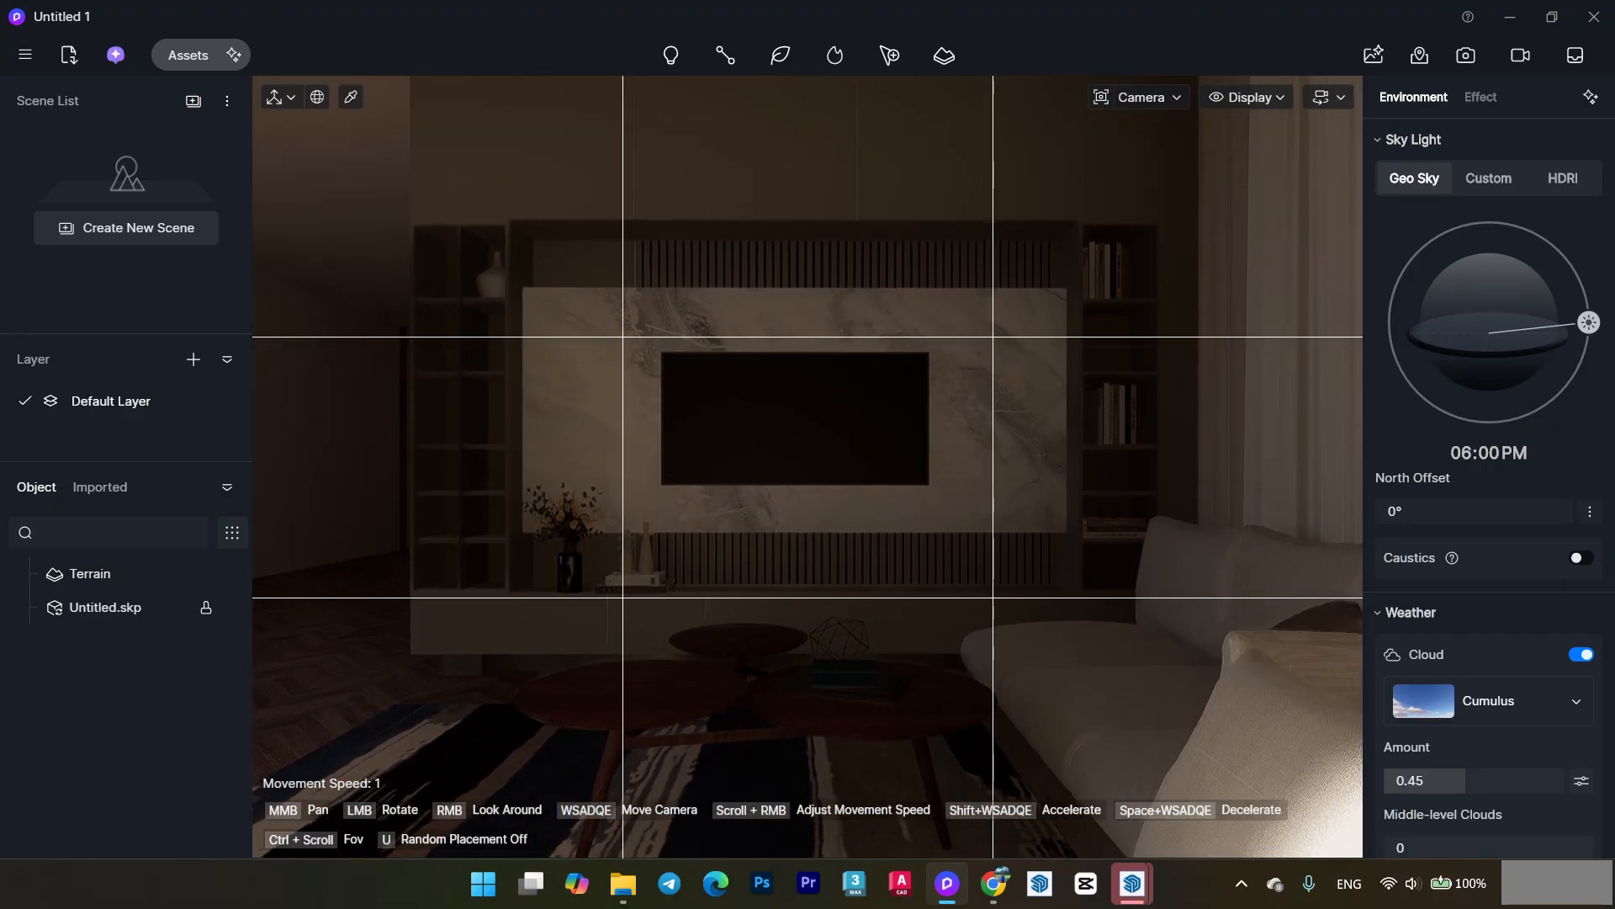
{"action": "left_click", "coordinate": [1142, 97]}
{"action": "left_click_drag", "start_coordinate": [1123, 211], "coordinate": [1114, 211]}
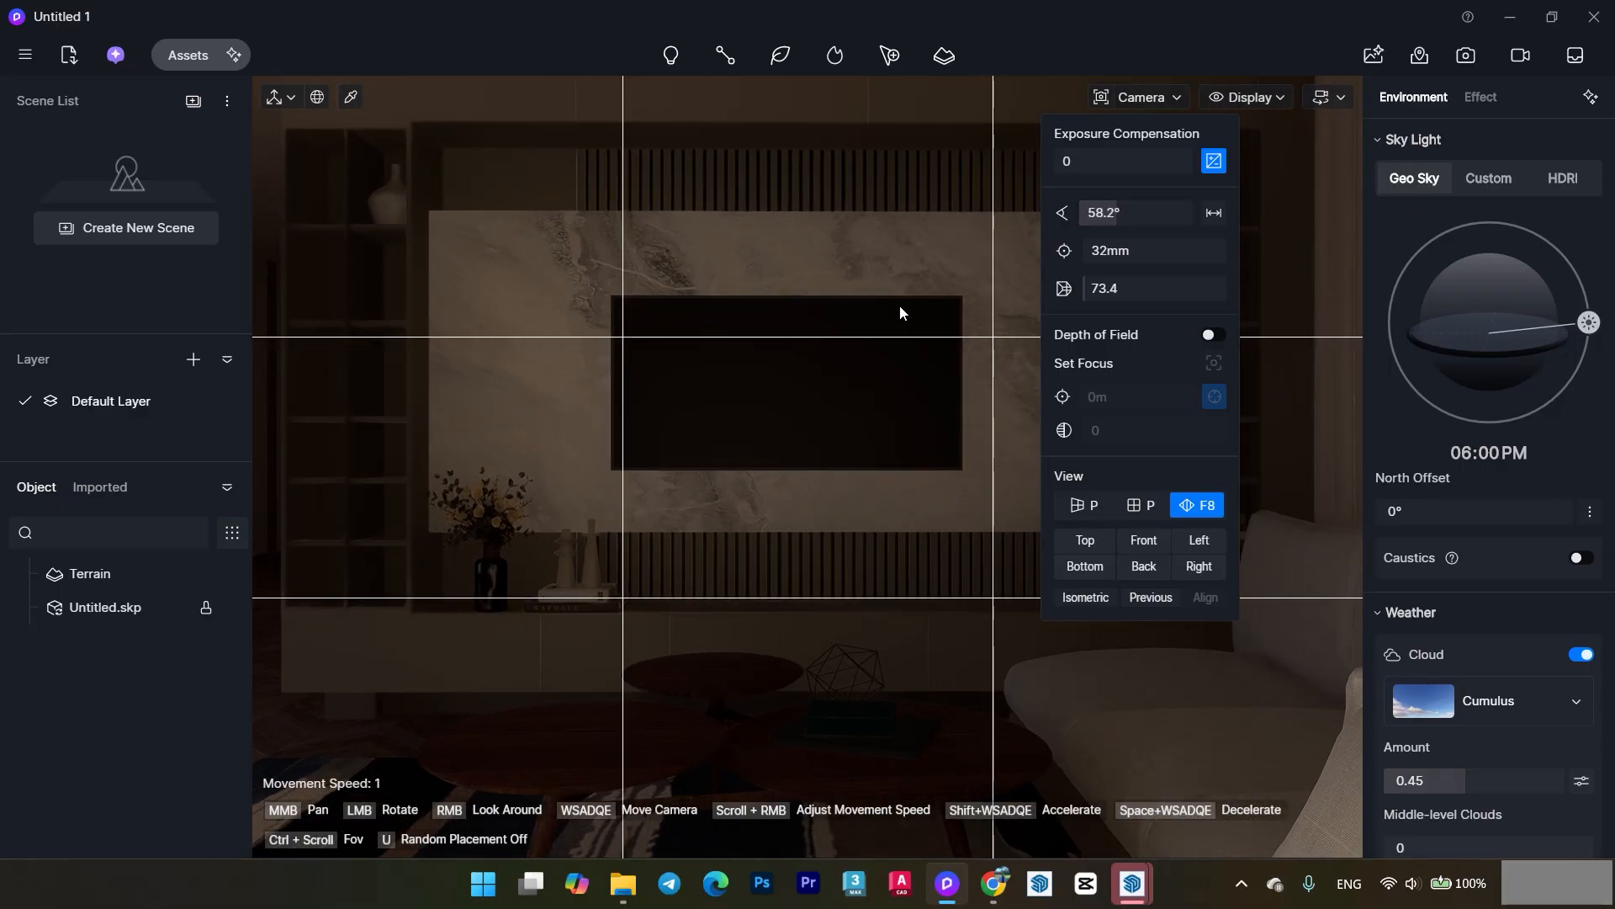
- Reposition the camera in front of the TV wall and widen its field of view to 66.2°
{"action": "left_click", "coordinate": [900, 305]}
{"action": "key", "text": "s"}
{"action": "key", "text": "w"}
{"action": "key", "text": "w"}
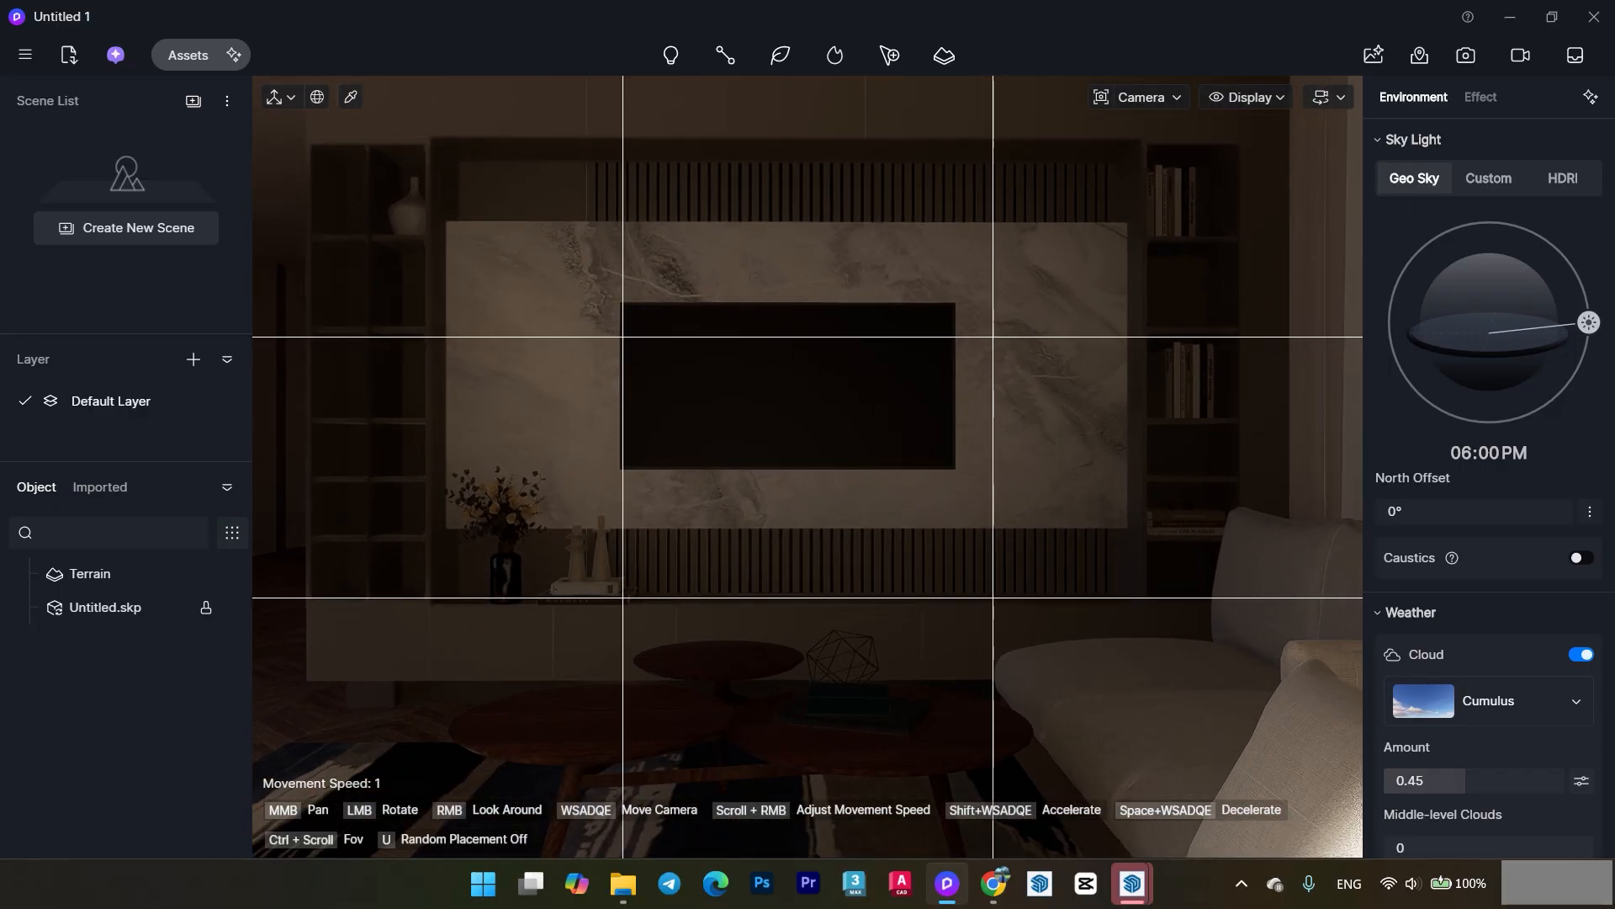
{"action": "mouse_move", "coordinate": [901, 307]}
{"action": "right_mouse_down"}
{"action": "mouse_move", "coordinate": [894, 271]}
{"action": "mouse_move", "coordinate": [899, 286]}
{"action": "right_mouse_up"}
{"action": "key", "text": "s"}
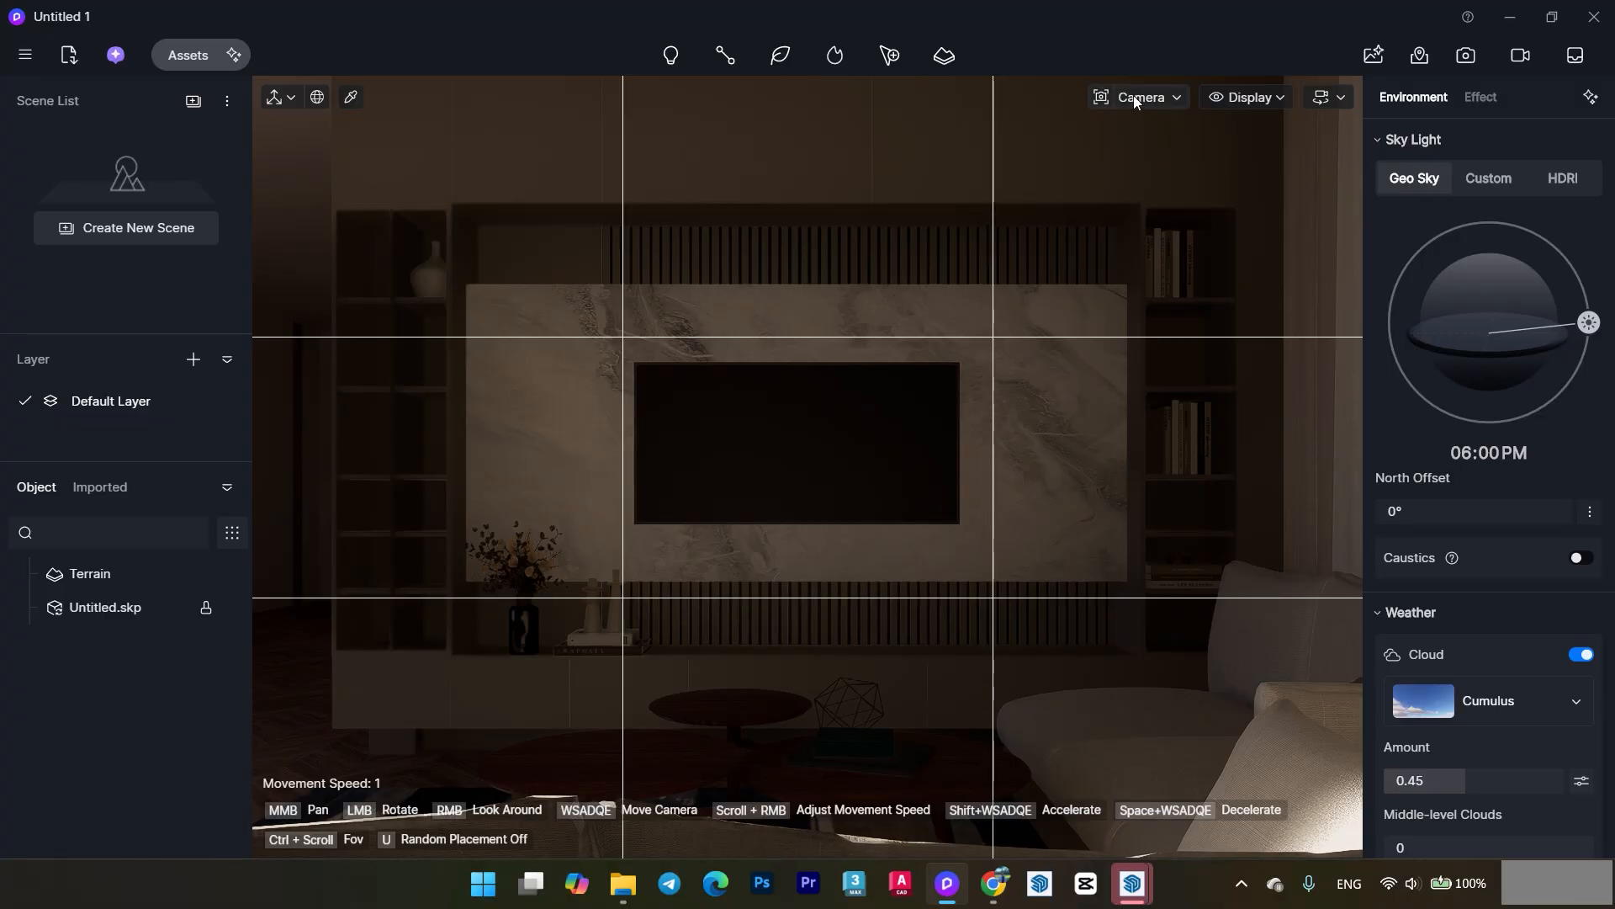
{"action": "left_click", "coordinate": [1133, 97]}
{"action": "left_click_drag", "start_coordinate": [1113, 211], "coordinate": [1122, 211]}
- Centre the TV wall within the composition grid, including the sofa and coffee tables, and save the view as a new scene
{"action": "left_click", "coordinate": [896, 286]}
{"action": "key", "text": "w"}
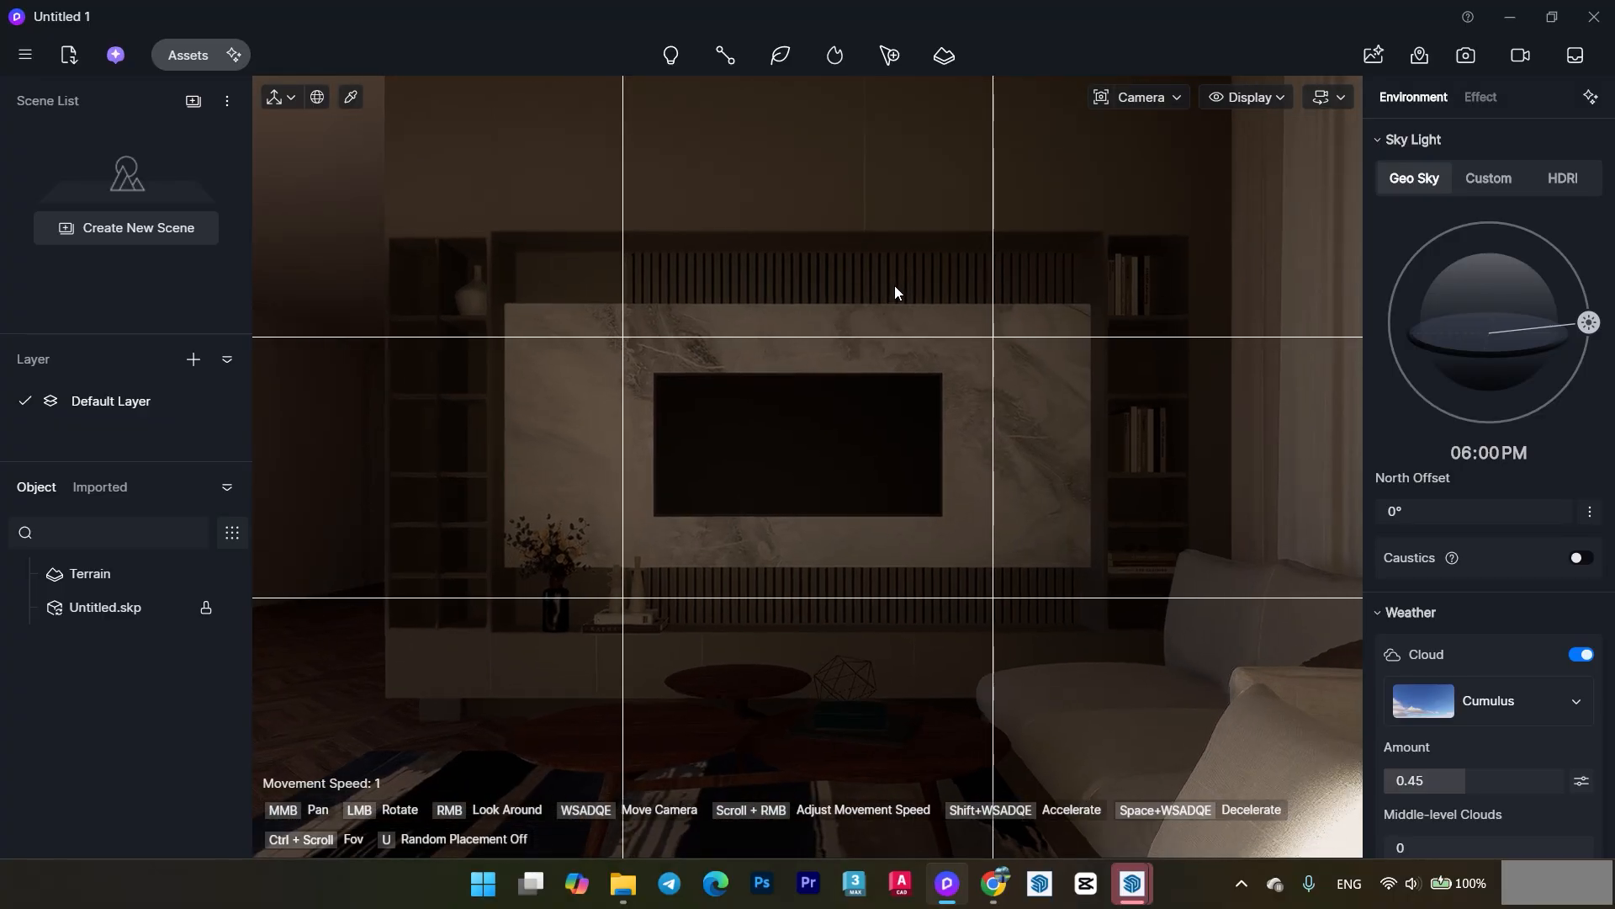
{"action": "right_click_drag", "start_coordinate": [895, 286], "coordinate": [895, 256]}
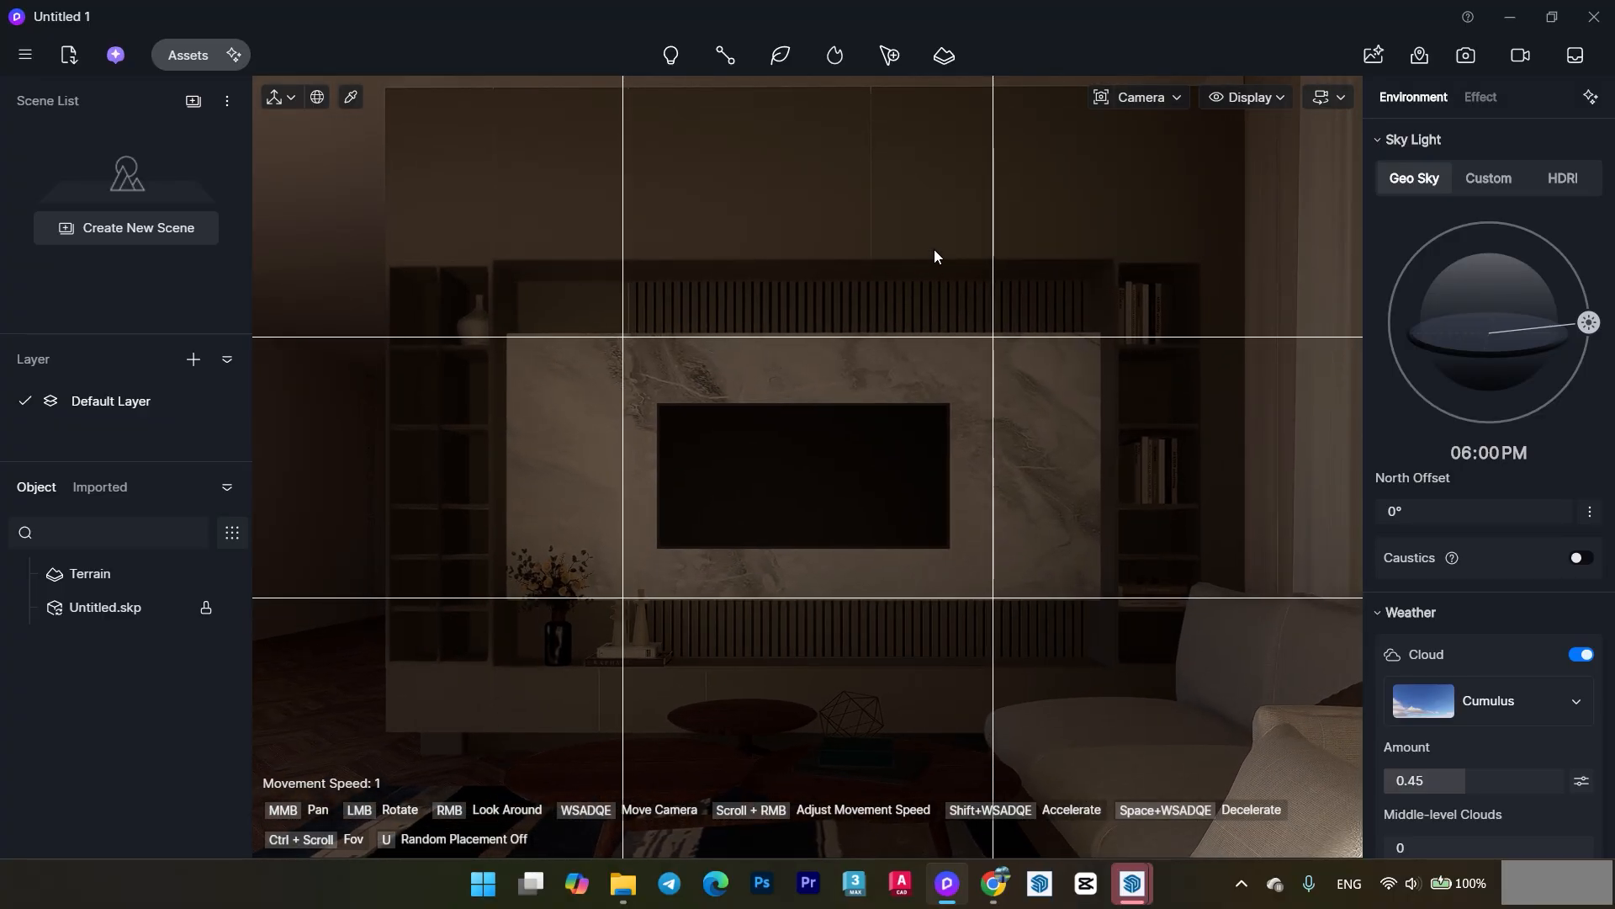
{"action": "key", "text": "d"}
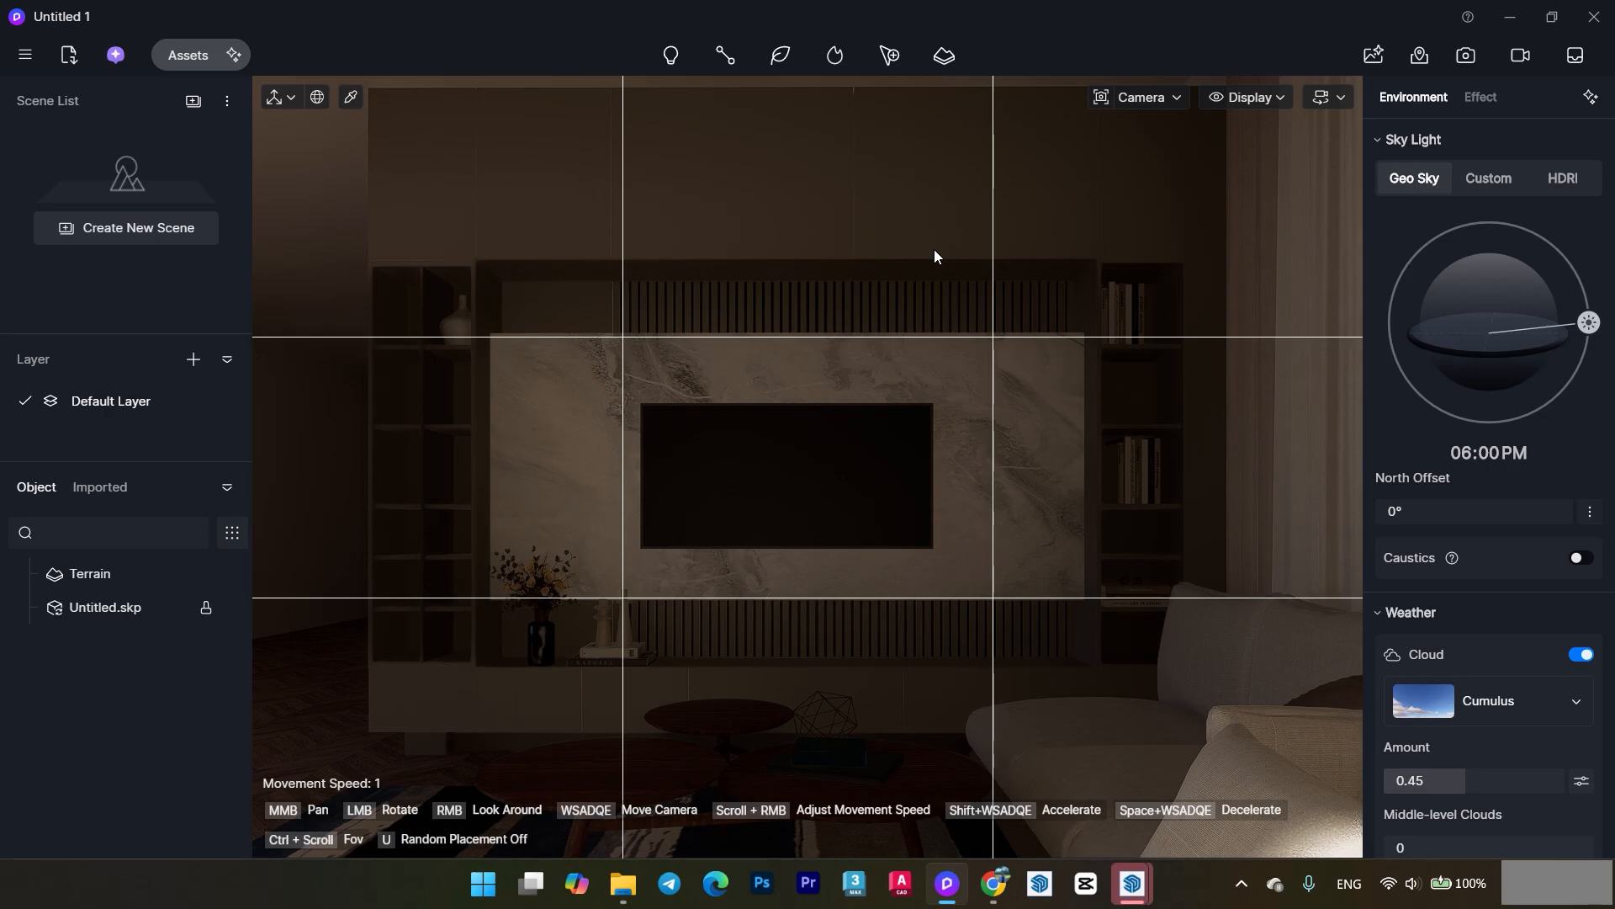
{"action": "key", "text": "s"}
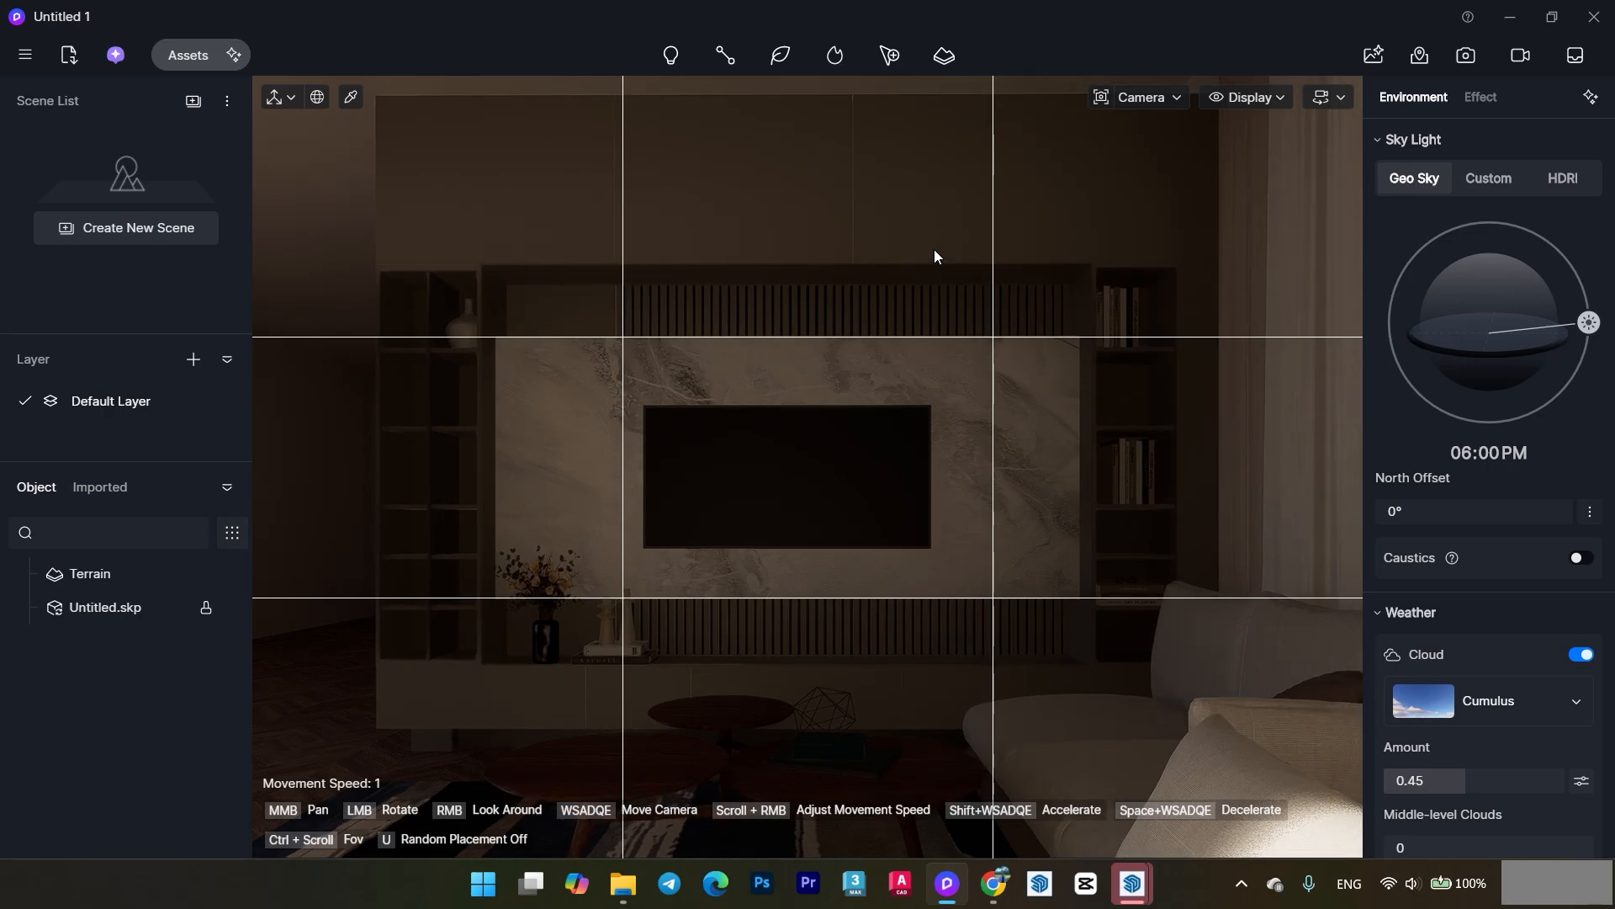
{"action": "key", "text": "d"}
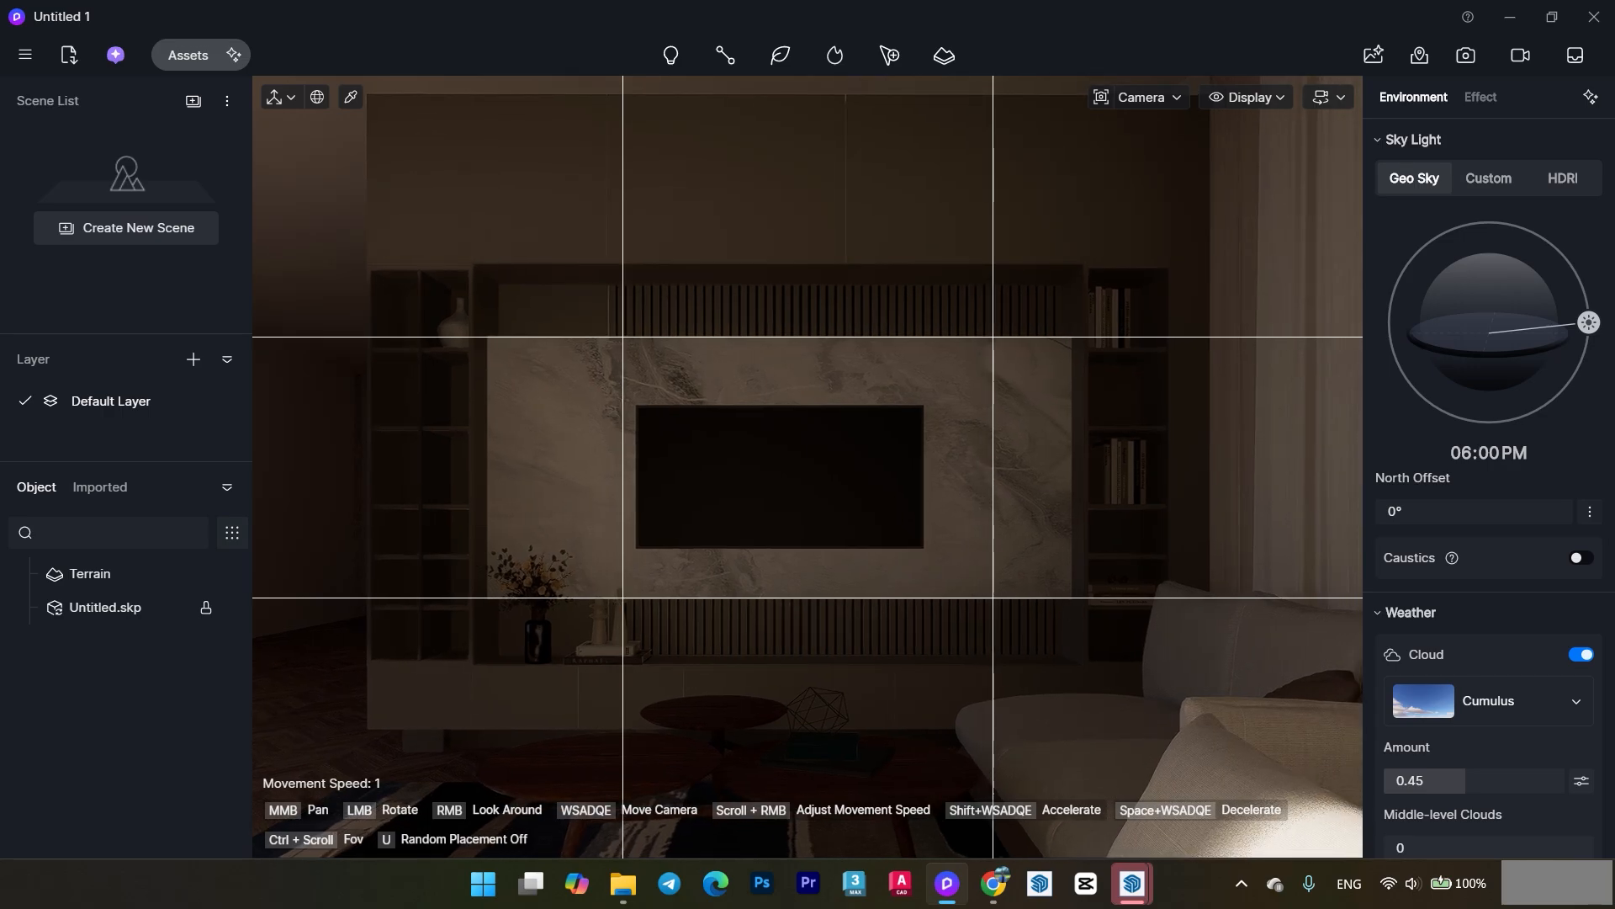
{"action": "left_click", "coordinate": [193, 101]}
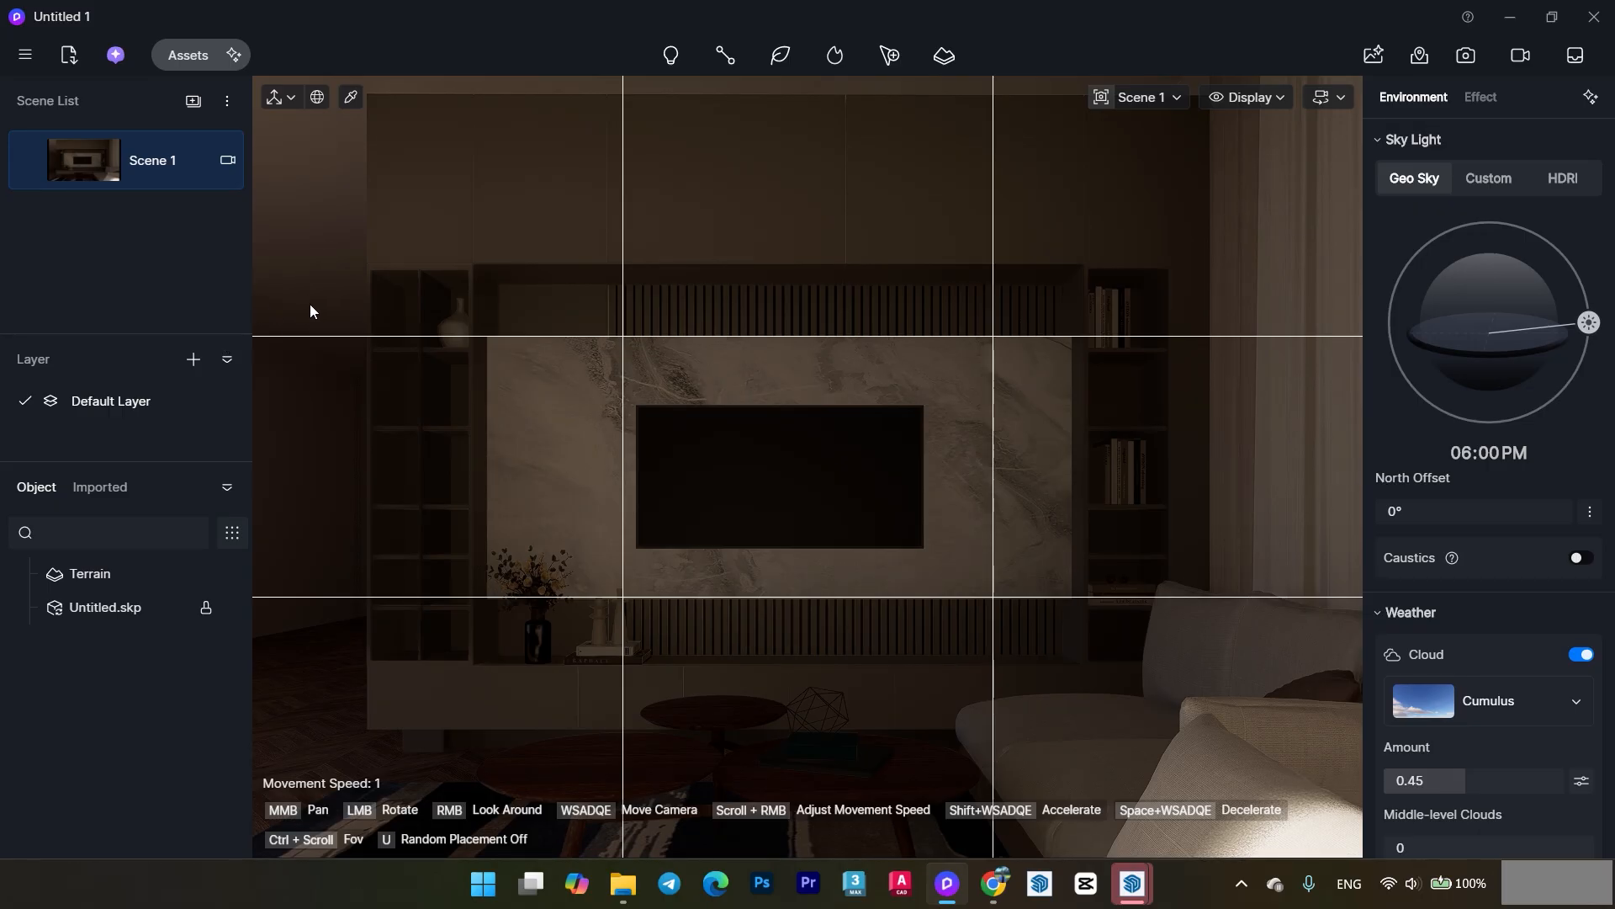
- Set the upper wall cabinet material to roughness 0.12 and metallic 0.02, and lower the TV screen material's roughness to make it reflective
{"action": "left_click", "coordinate": [351, 101]}
{"action": "left_click", "coordinate": [544, 180]}
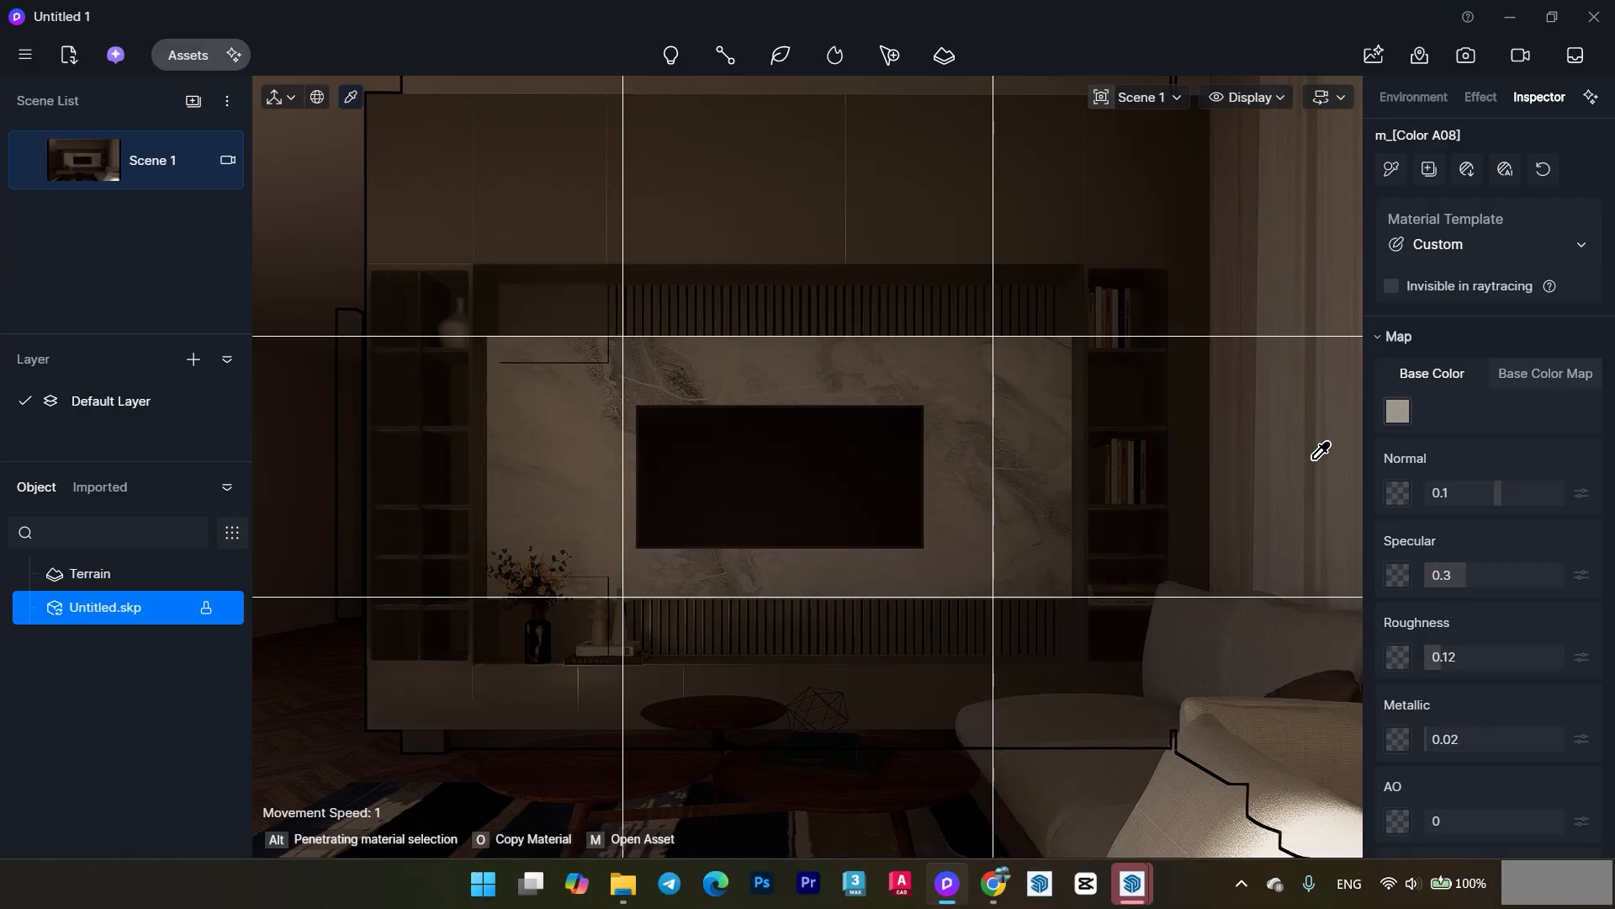
{"action": "left_click", "coordinate": [981, 389]}
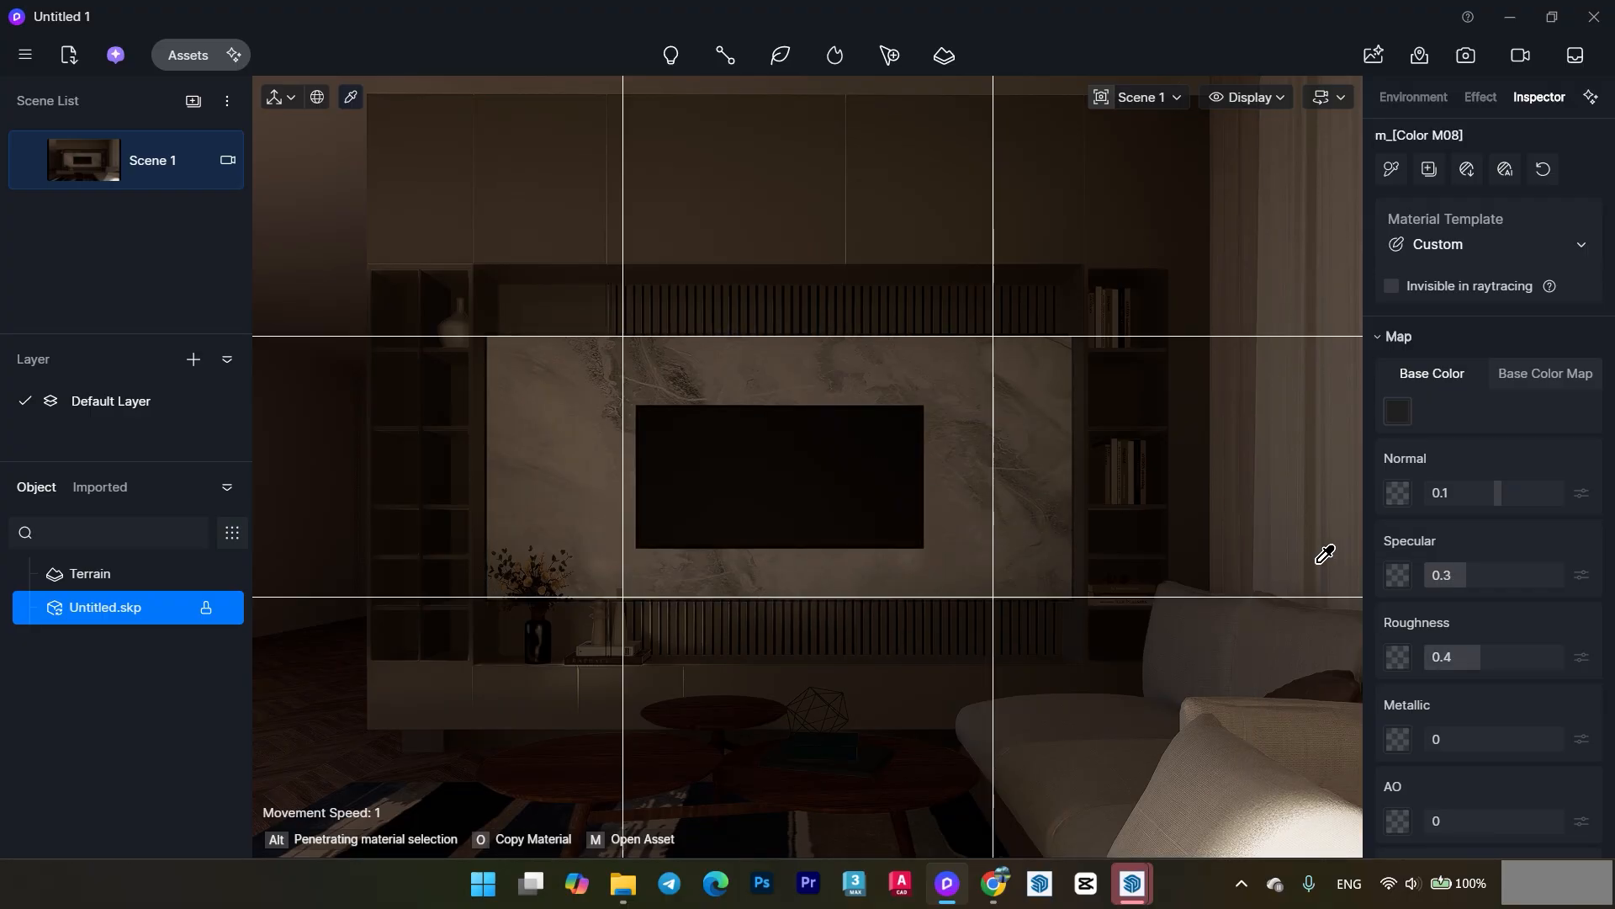
{"action": "left_click_drag", "start_coordinate": [1440, 657], "coordinate": [1383, 658]}
{"action": "left_click_drag", "start_coordinate": [1435, 739], "coordinate": [1398, 741]}
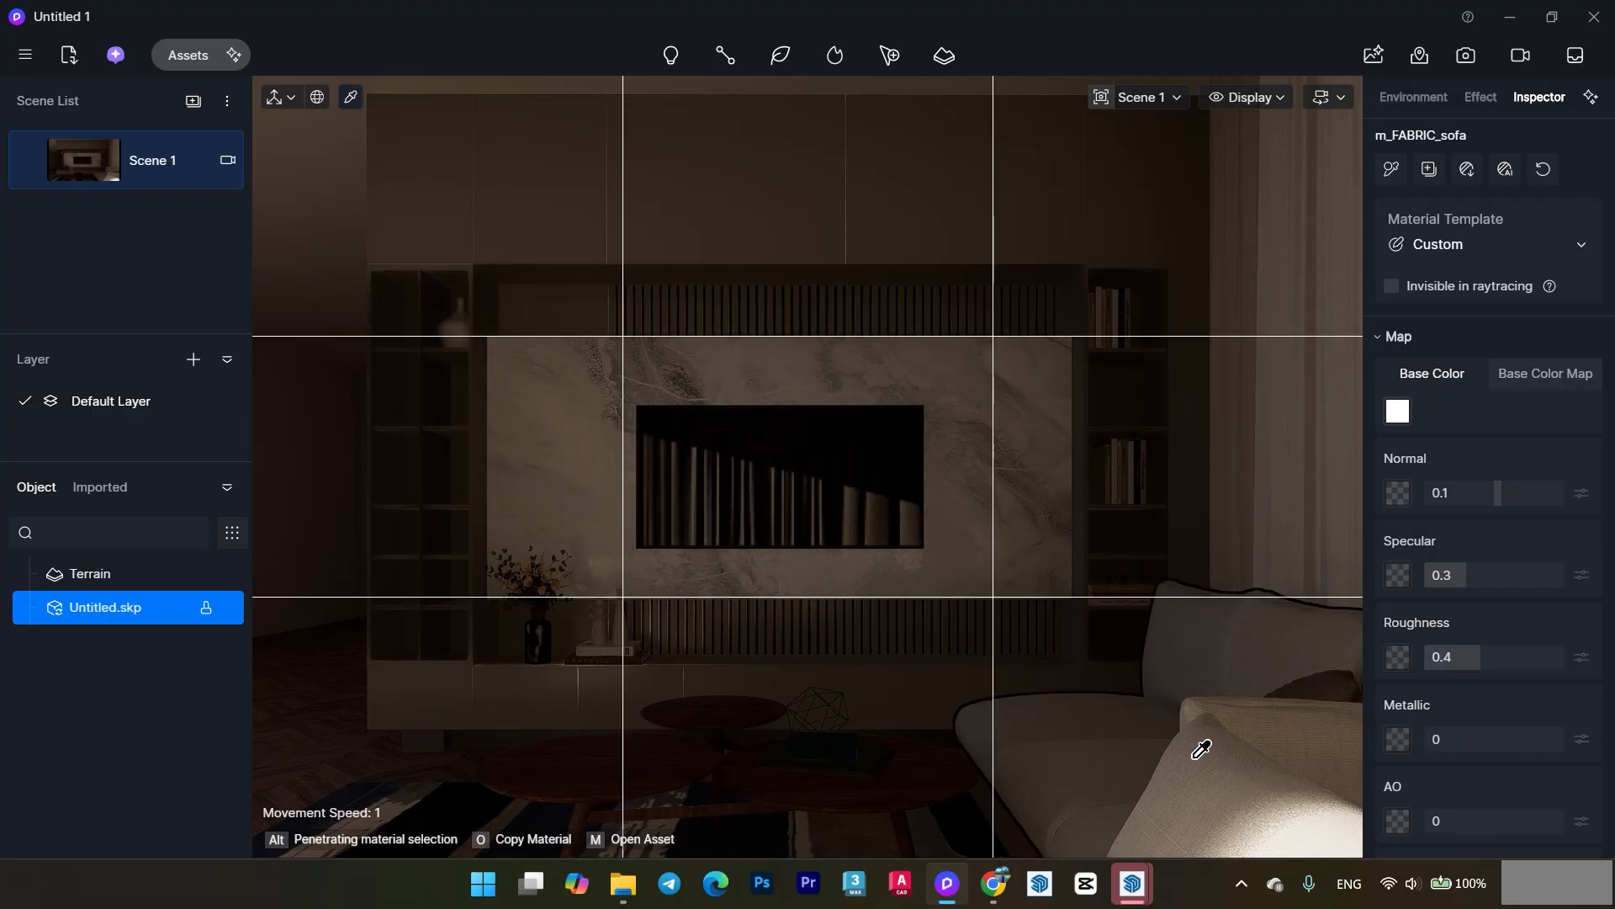
- Set the sofa fabric's normal strength to 1 and darken its base color to an HSV value of 89
{"action": "left_click_drag", "start_coordinate": [1497, 493], "coordinate": [1583, 502]}
{"action": "left_click", "coordinate": [1397, 412]}
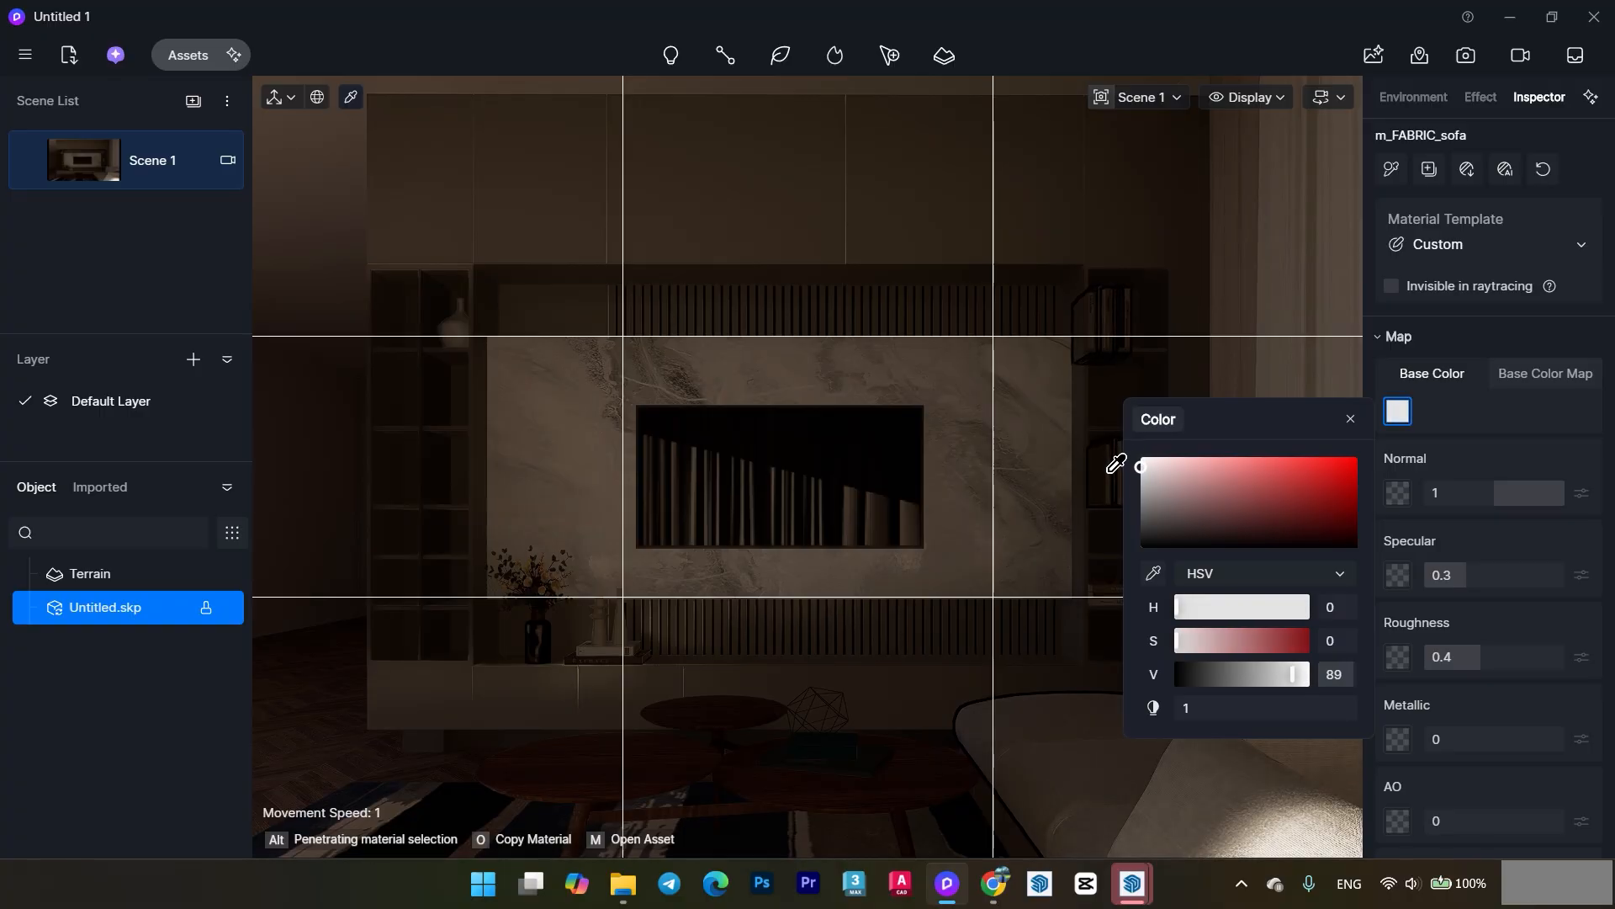
- Set the coffee table wood's roughness to 0.15 and its base color map to saturation -27 and brightness 11
{"action": "left_click", "coordinate": [891, 783]}
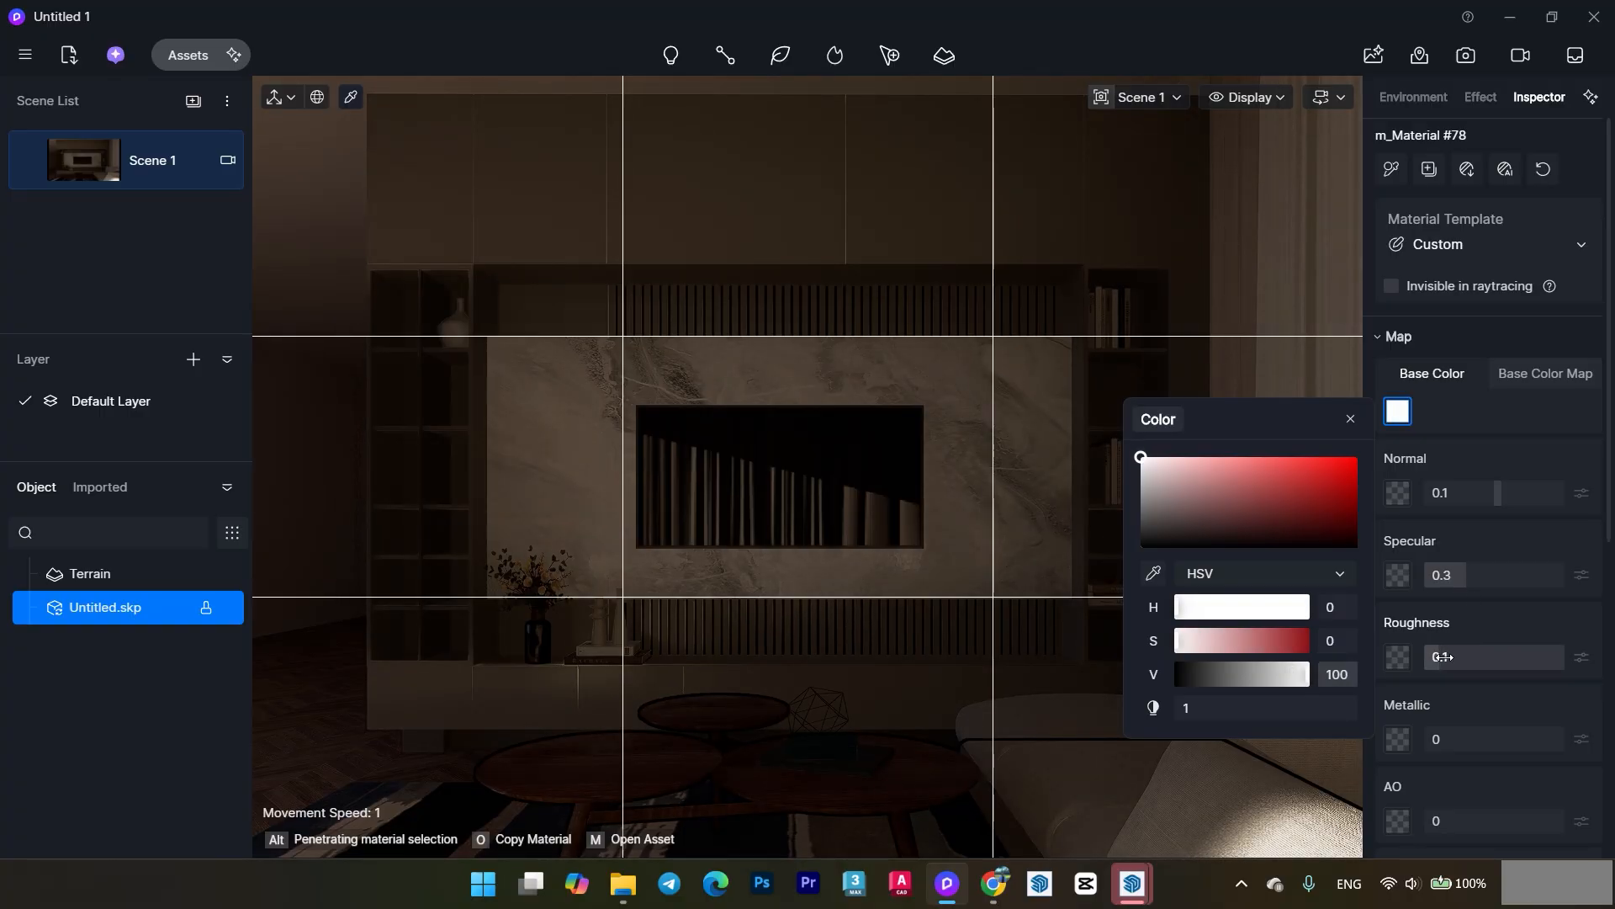
{"action": "left_click", "coordinate": [1546, 373]}
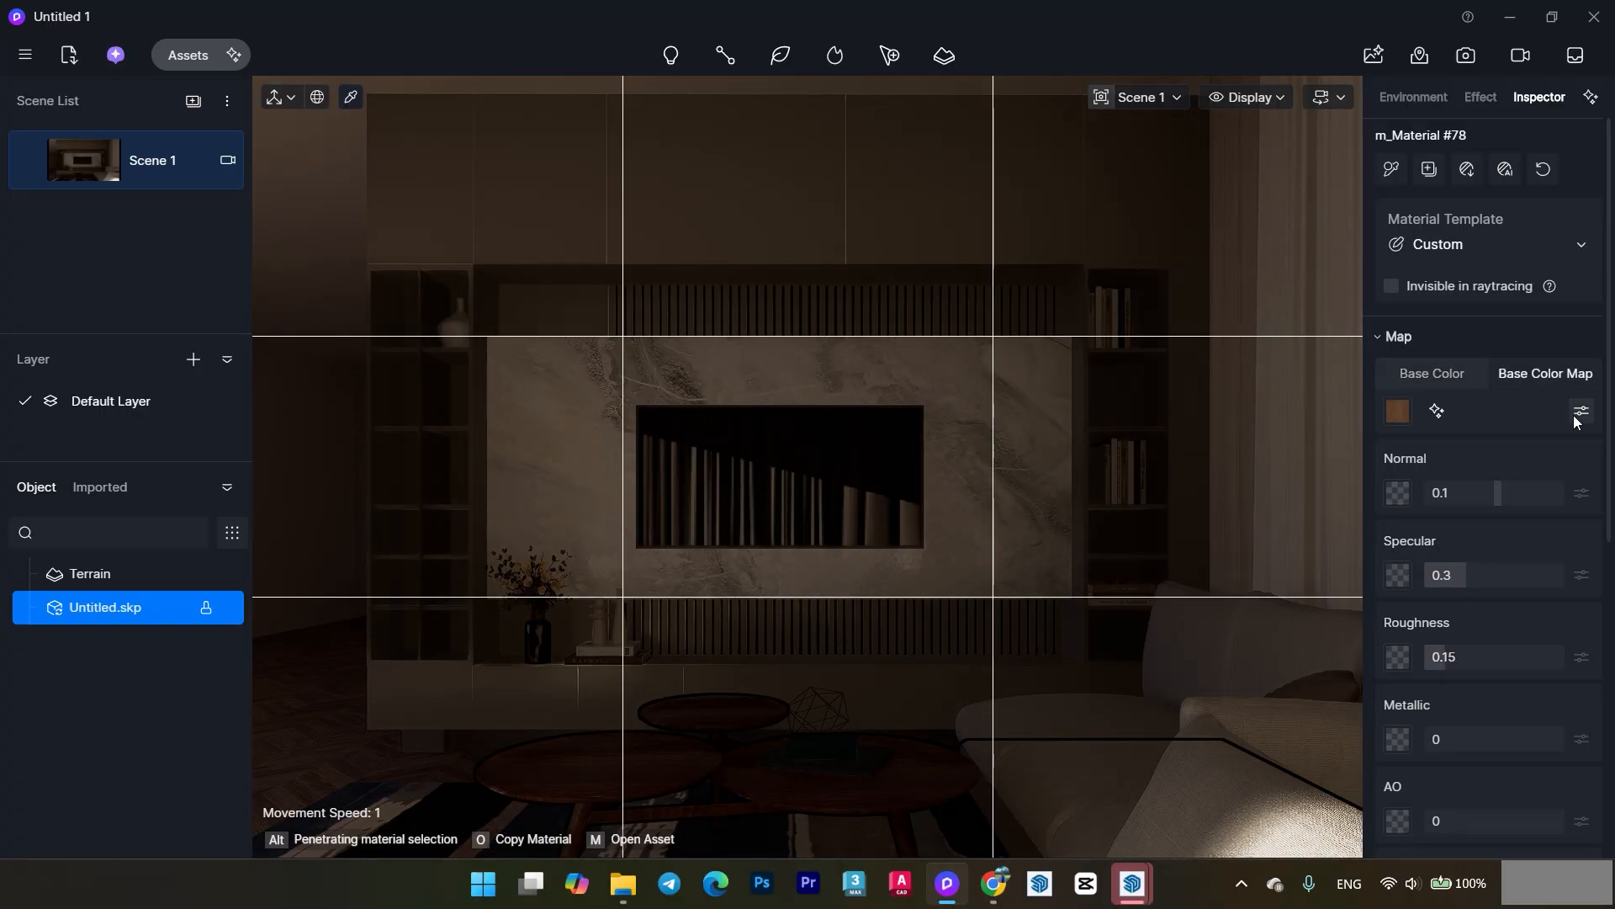
{"action": "left_click", "coordinate": [1580, 412]}
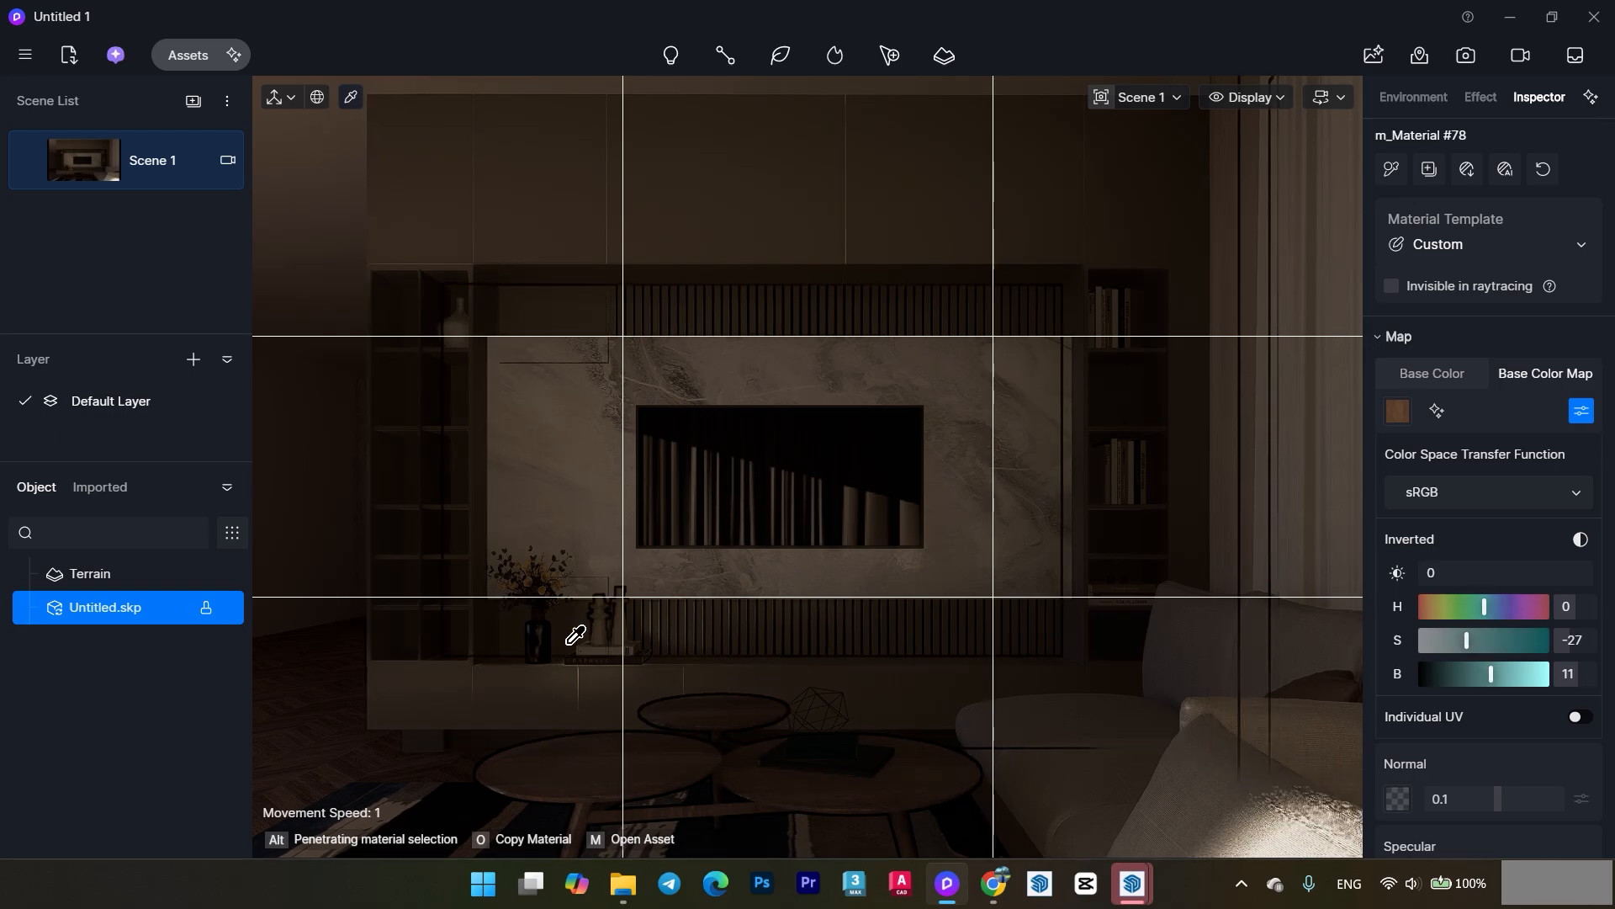
{"action": "key", "text": "Escape"}
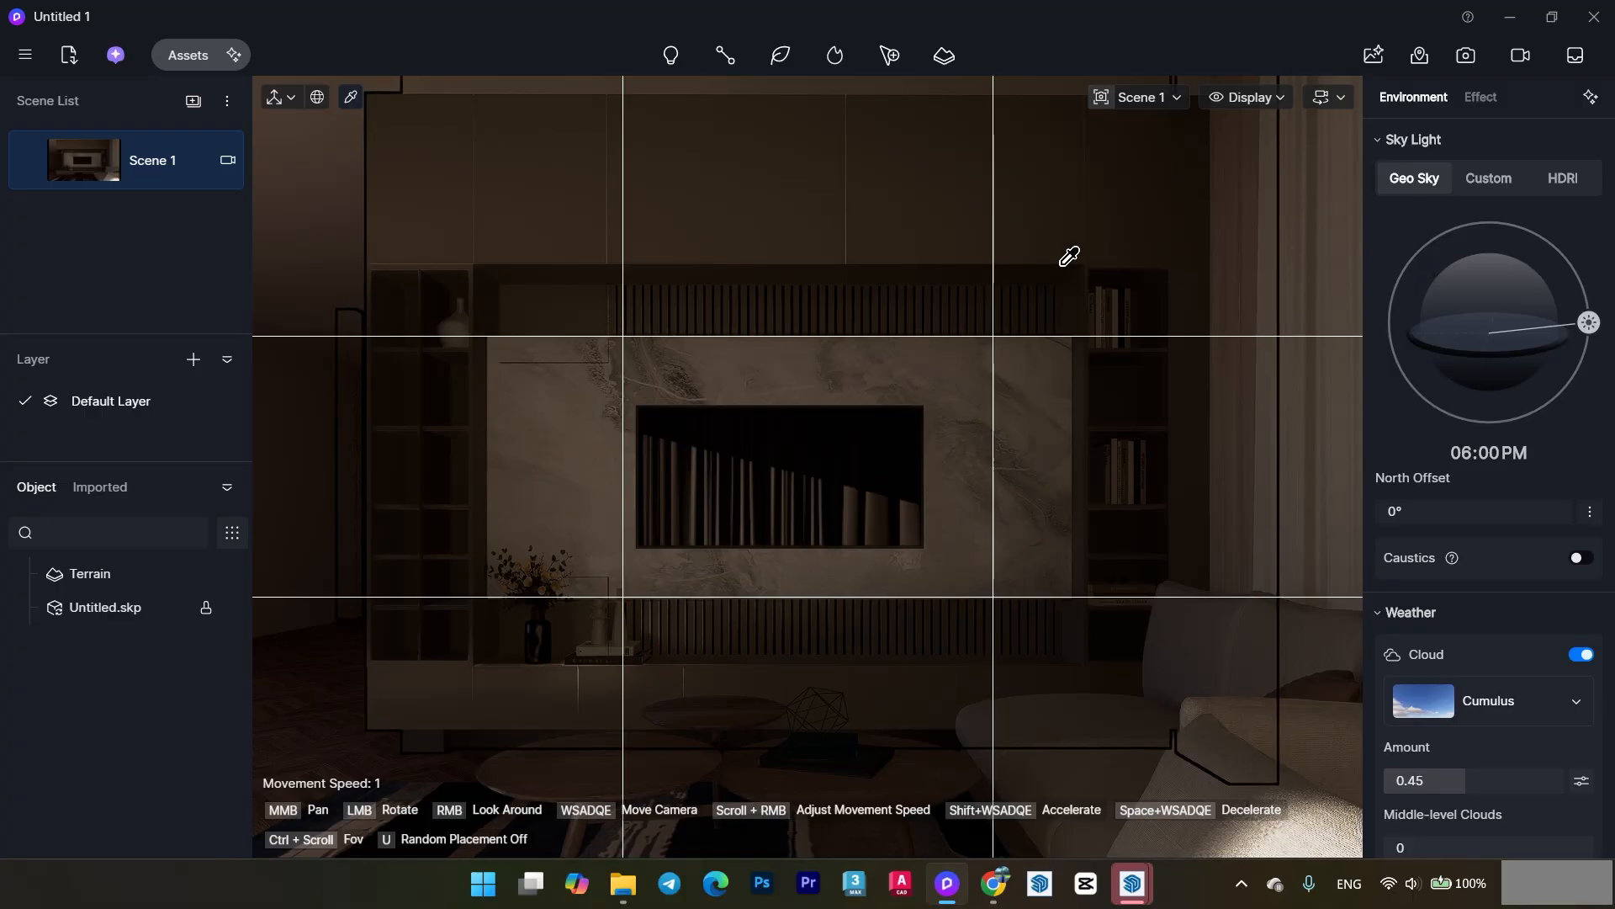
- Find Blue Gauze Curtain among the online fabric materials and apply it to the window curtain
{"action": "left_click", "coordinate": [169, 53]}
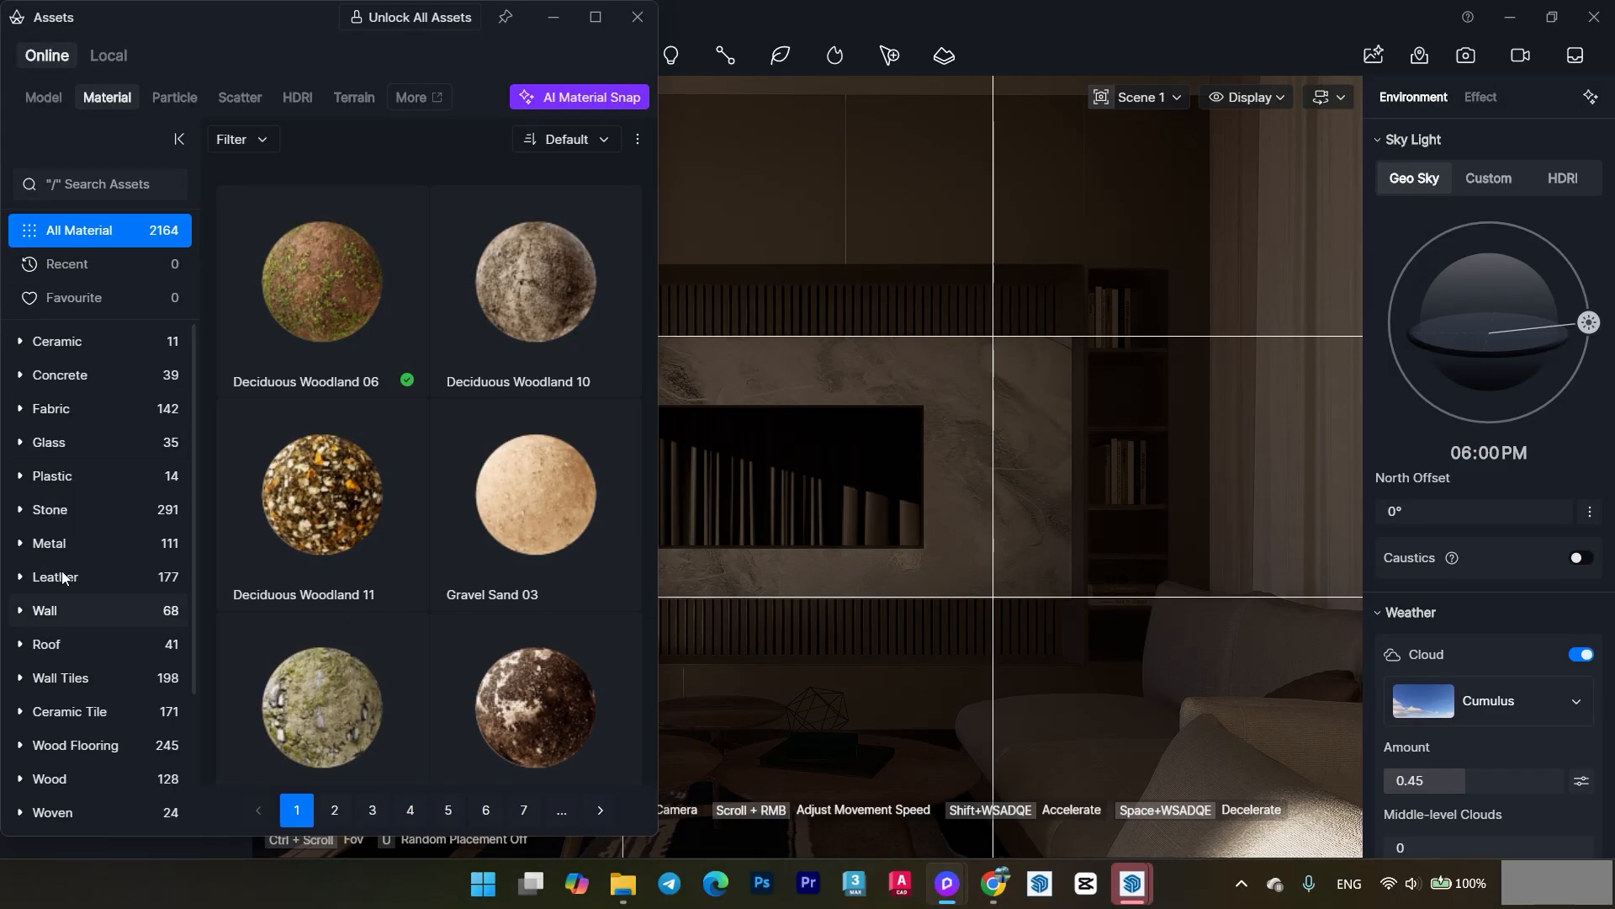
{"action": "left_click", "coordinate": [63, 409]}
{"action": "scroll", "coordinate": [345, 446], "scroll_direction": "down", "scroll_amount": 5}
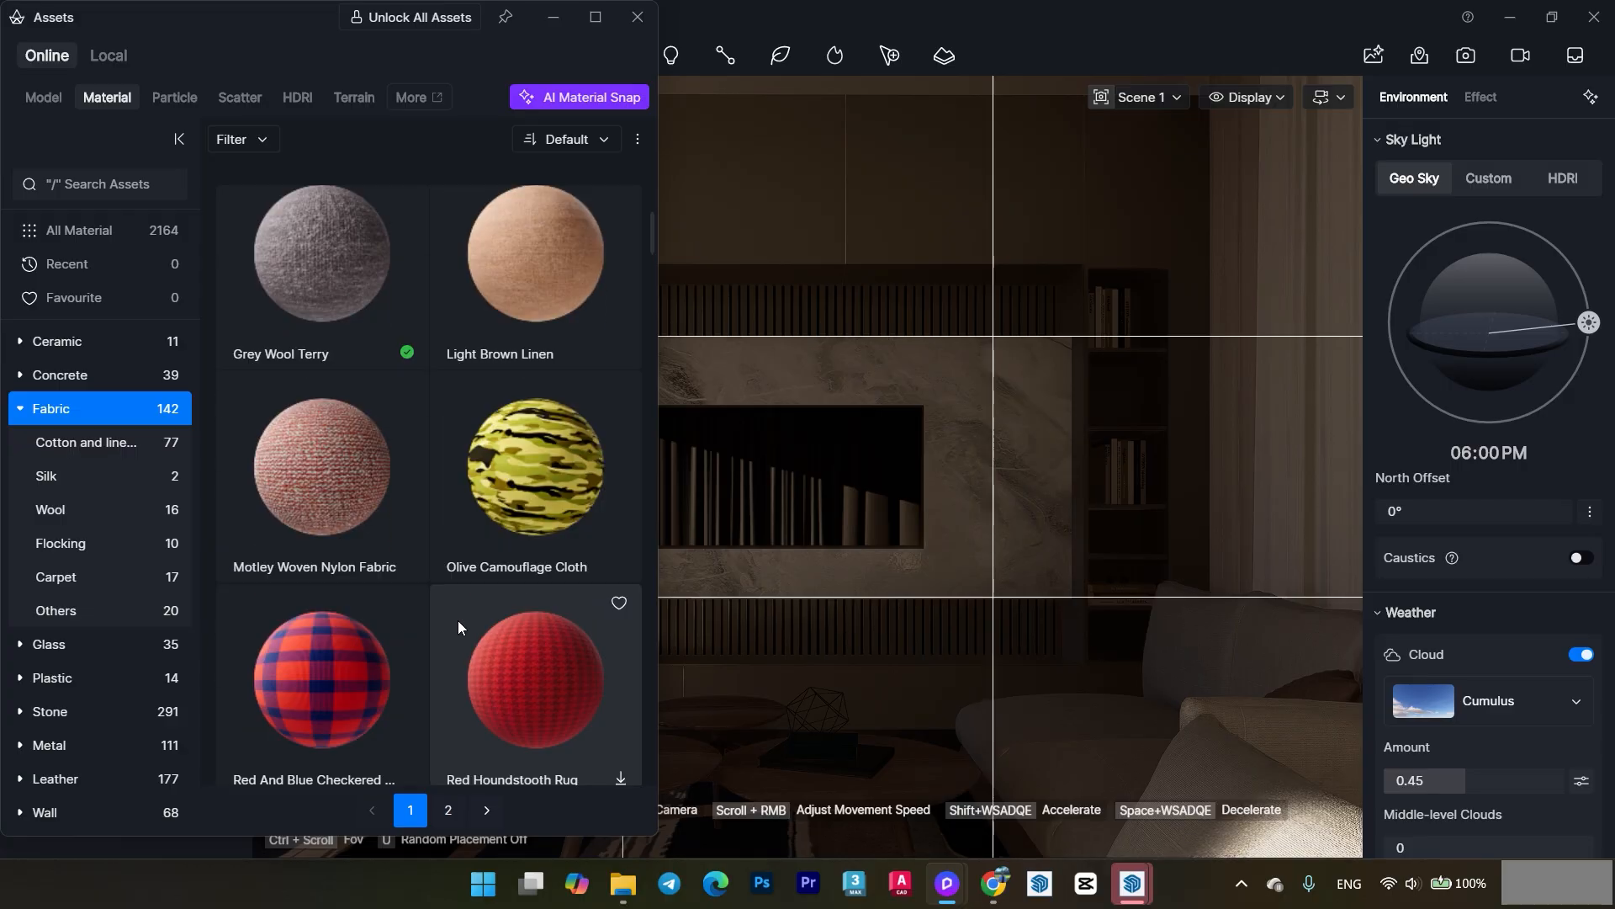
{"action": "scroll", "coordinate": [380, 451], "scroll_direction": "up", "scroll_amount": 2}
{"action": "scroll", "coordinate": [424, 505], "scroll_direction": "down", "scroll_amount": 6}
{"action": "scroll", "coordinate": [427, 521], "scroll_direction": "down", "scroll_amount": 10}
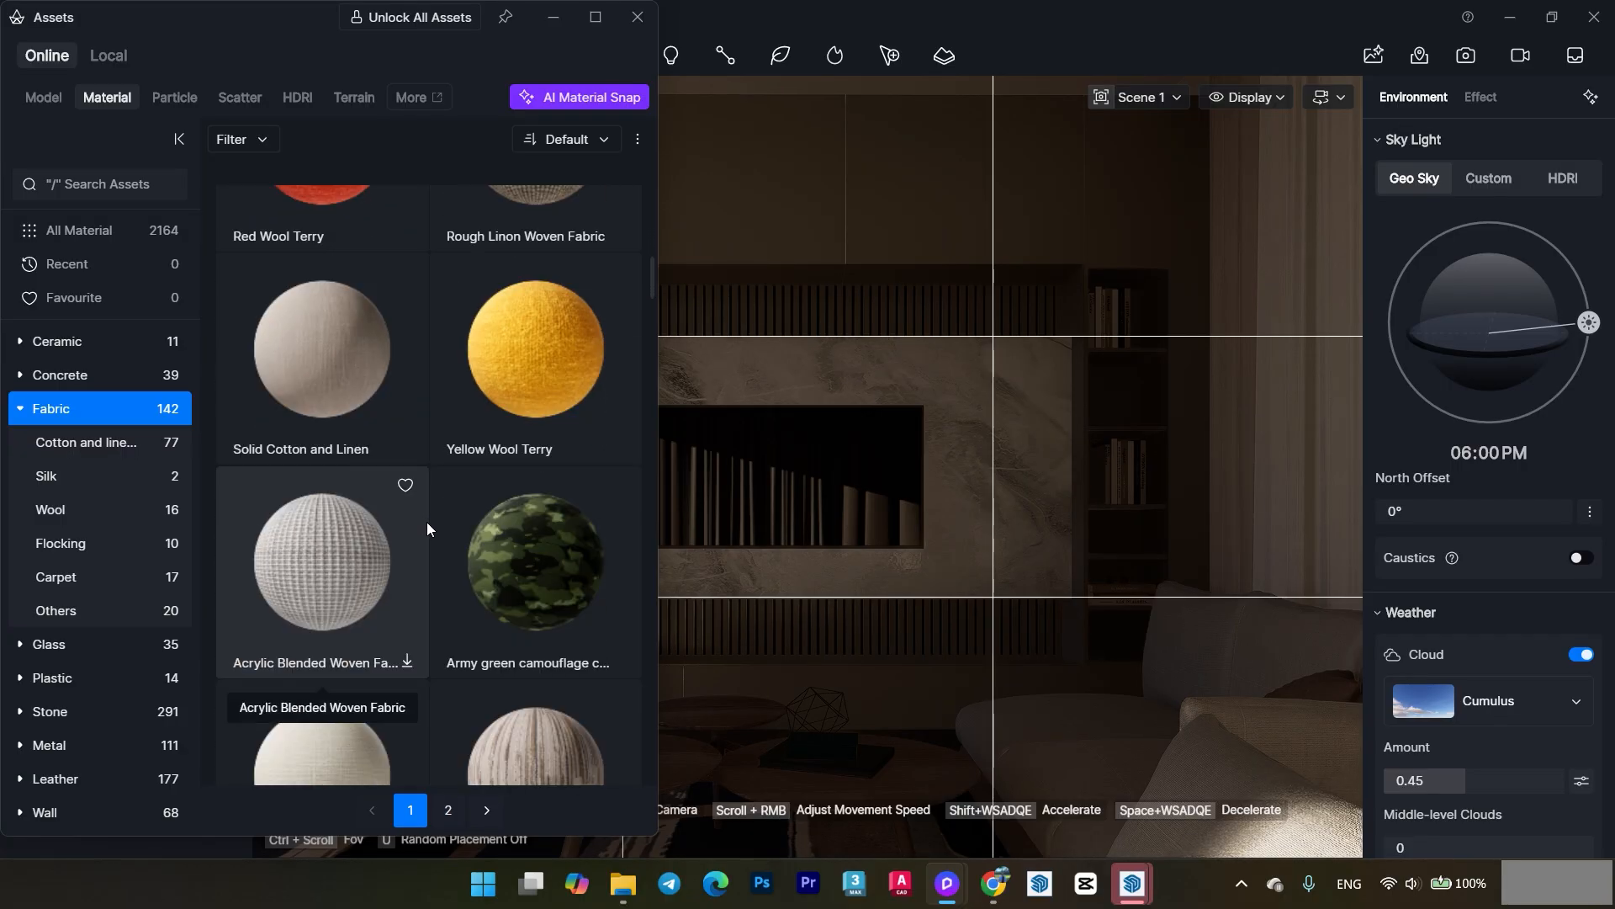
{"action": "scroll", "coordinate": [335, 326], "scroll_direction": "up", "scroll_amount": 3}
{"action": "scroll", "coordinate": [335, 325], "scroll_direction": "down", "scroll_amount": 6}
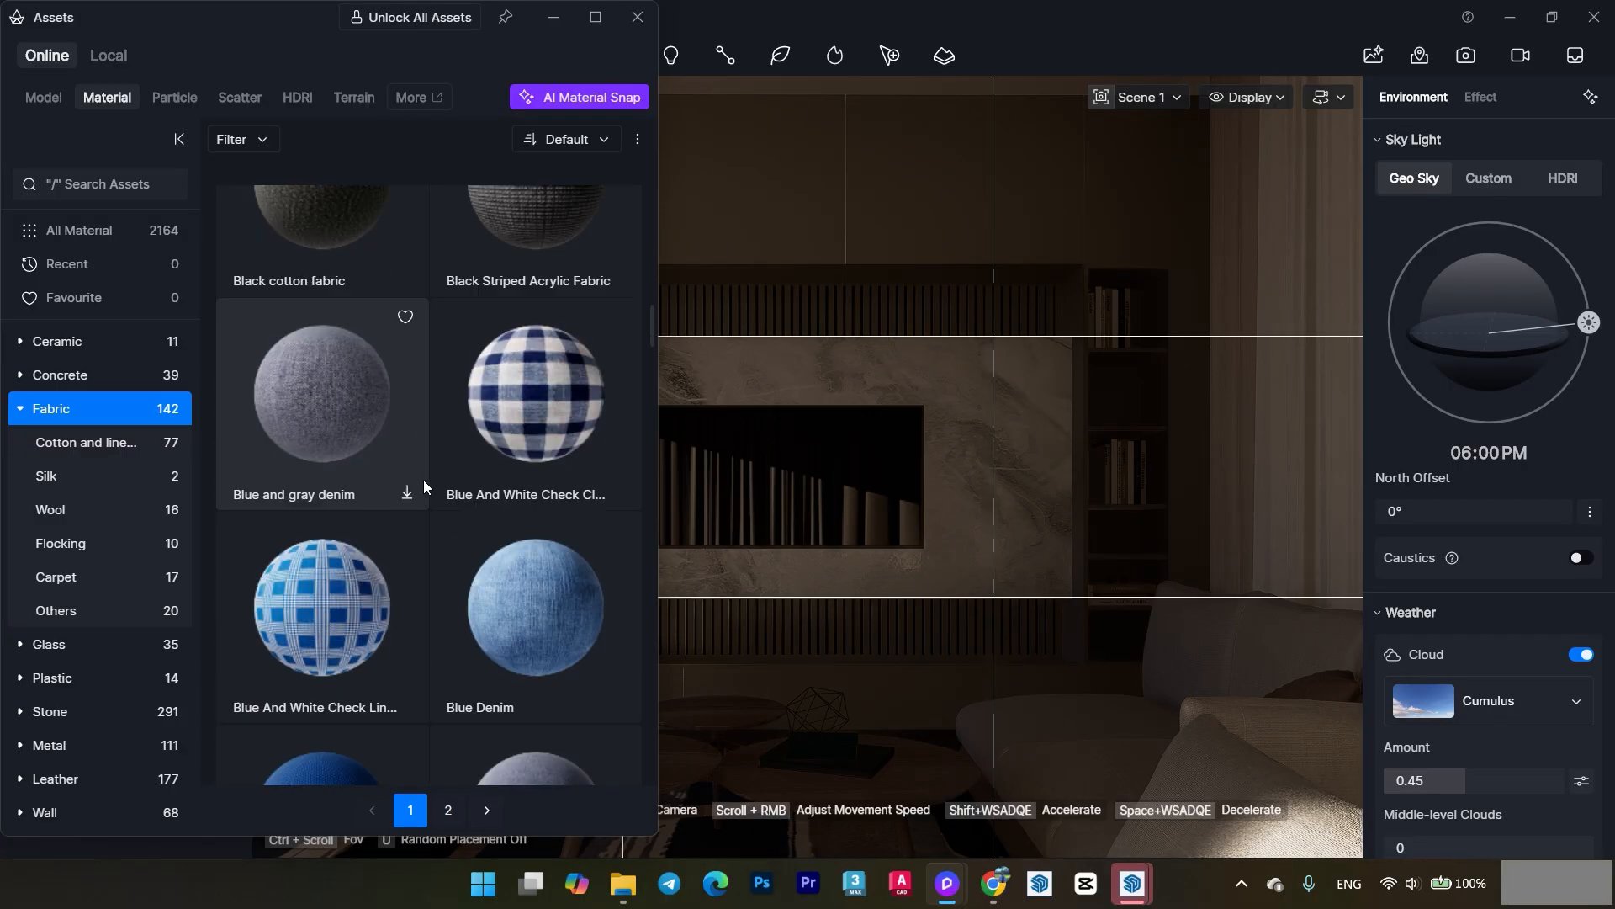
{"action": "left_click_drag", "start_coordinate": [379, 530], "coordinate": [1345, 368]}
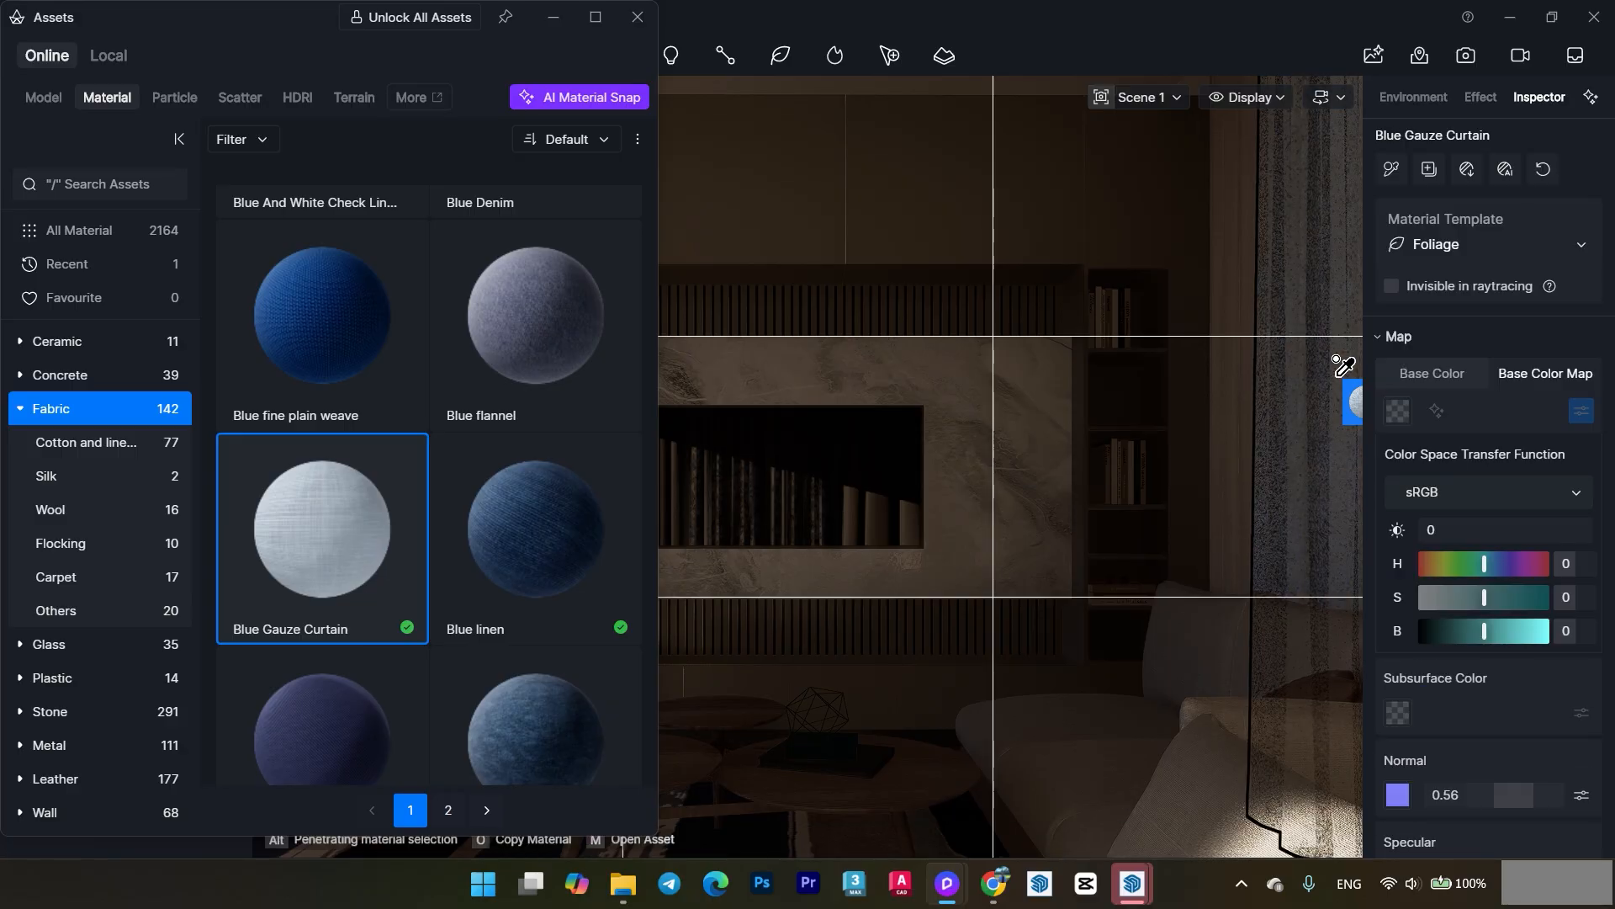
- Apply the Blue linen material to the window curtain and set its color map to saturation -24 and brightness about 17
{"action": "scroll", "coordinate": [542, 446], "scroll_direction": "up", "scroll_amount": 2}
{"action": "scroll", "coordinate": [532, 542], "scroll_direction": "up", "scroll_amount": 2}
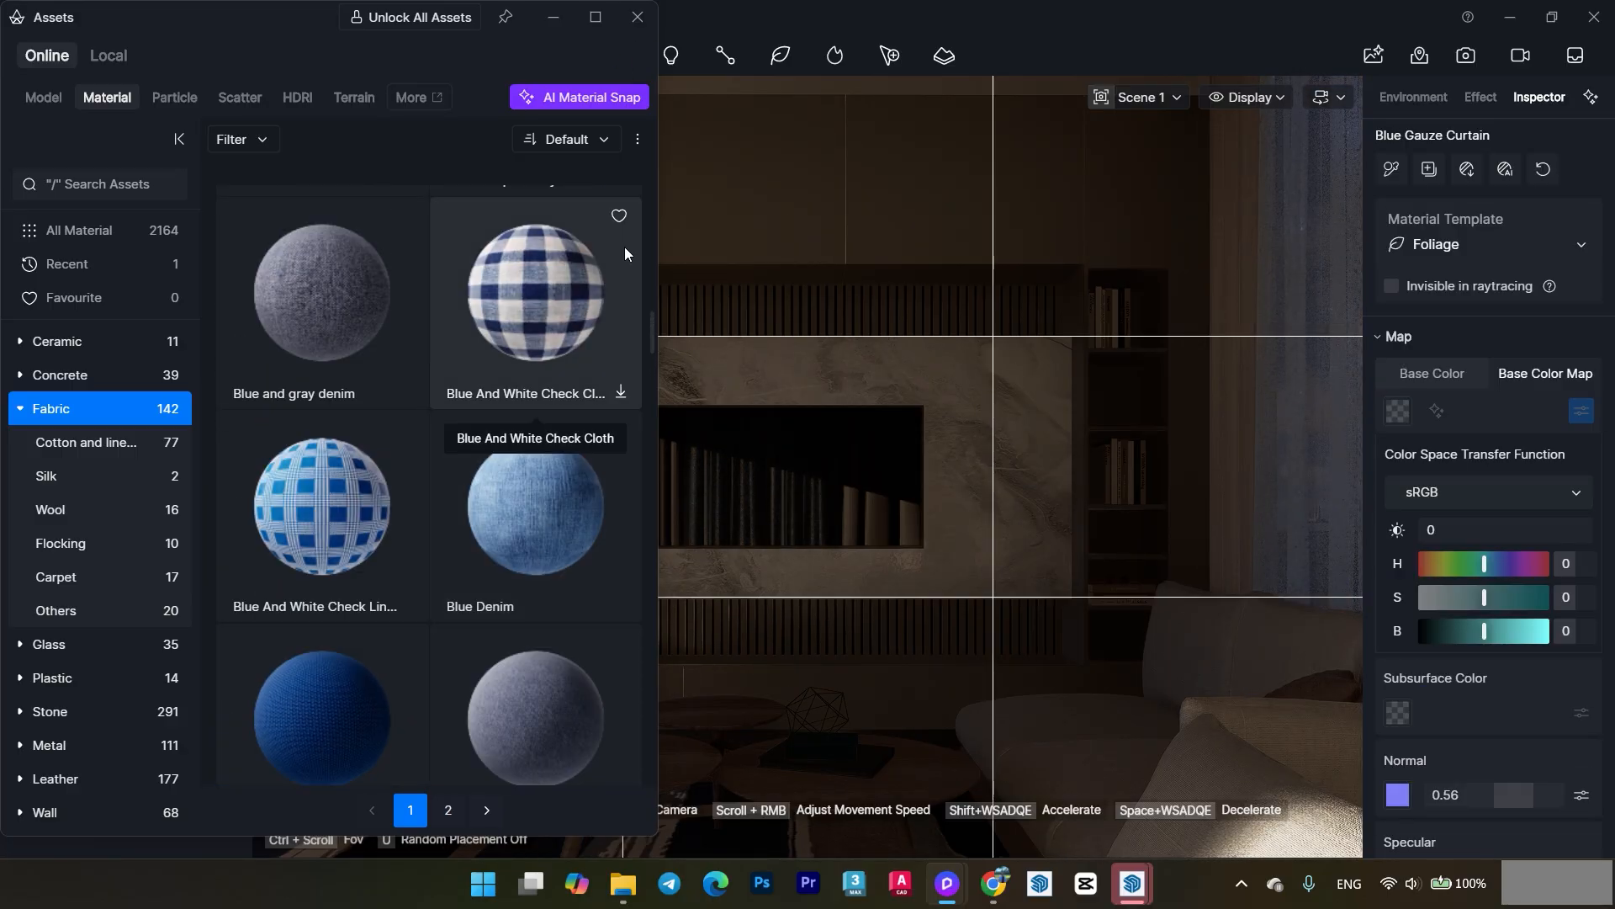
{"action": "scroll", "coordinate": [437, 548], "scroll_direction": "up", "scroll_amount": 1}
{"action": "scroll", "coordinate": [382, 521], "scroll_direction": "up", "scroll_amount": 5}
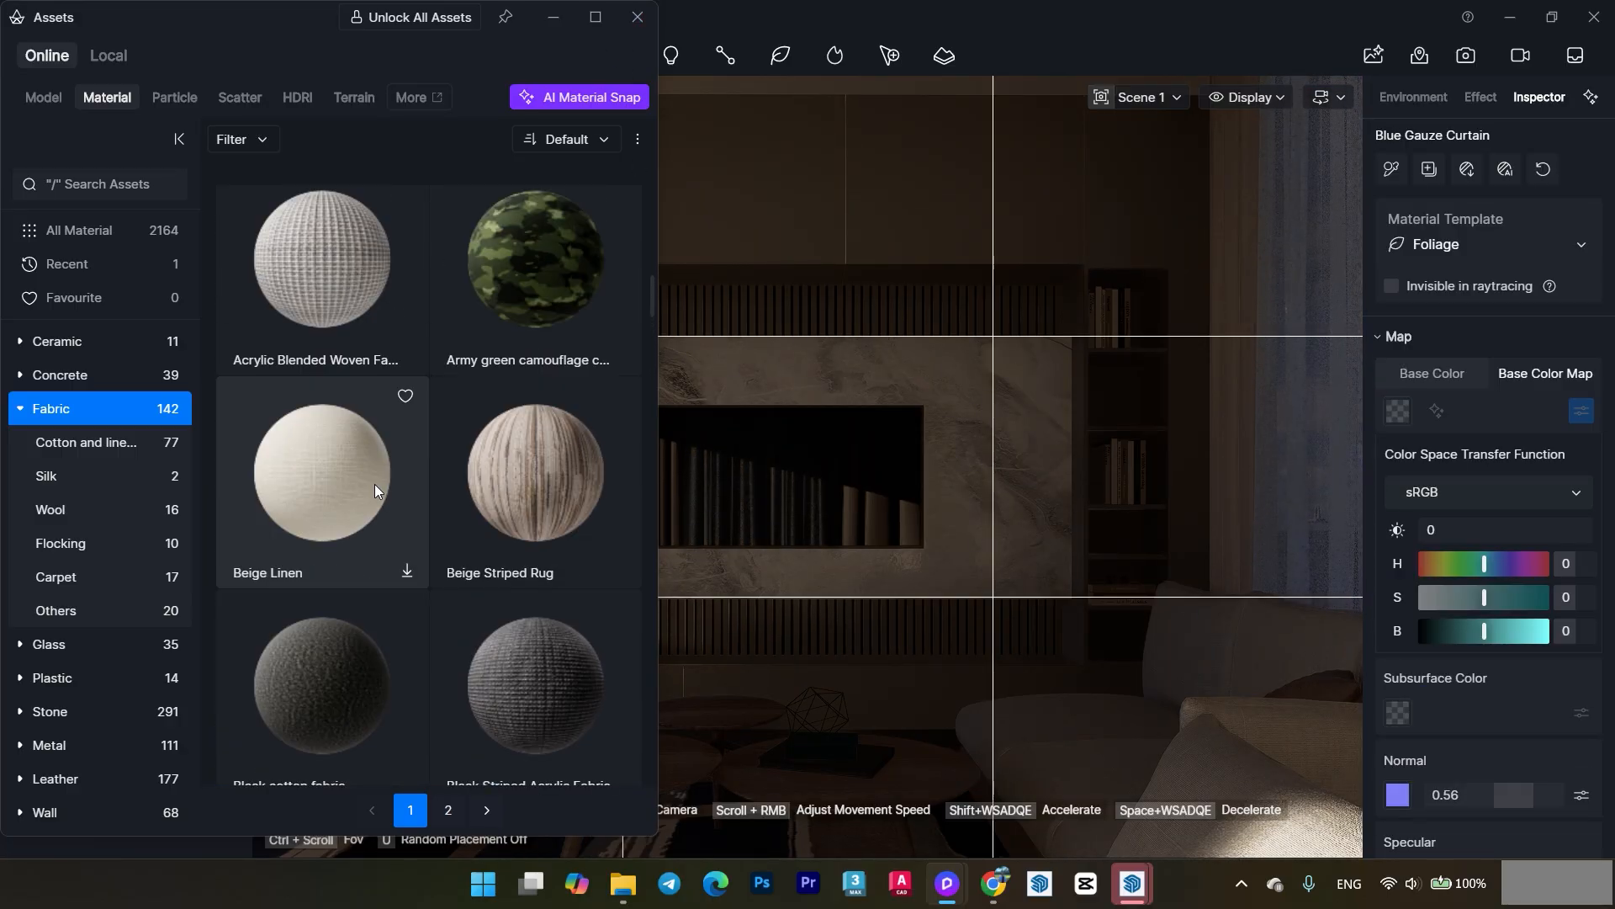
{"action": "scroll", "coordinate": [401, 514], "scroll_direction": "down", "scroll_amount": 9}
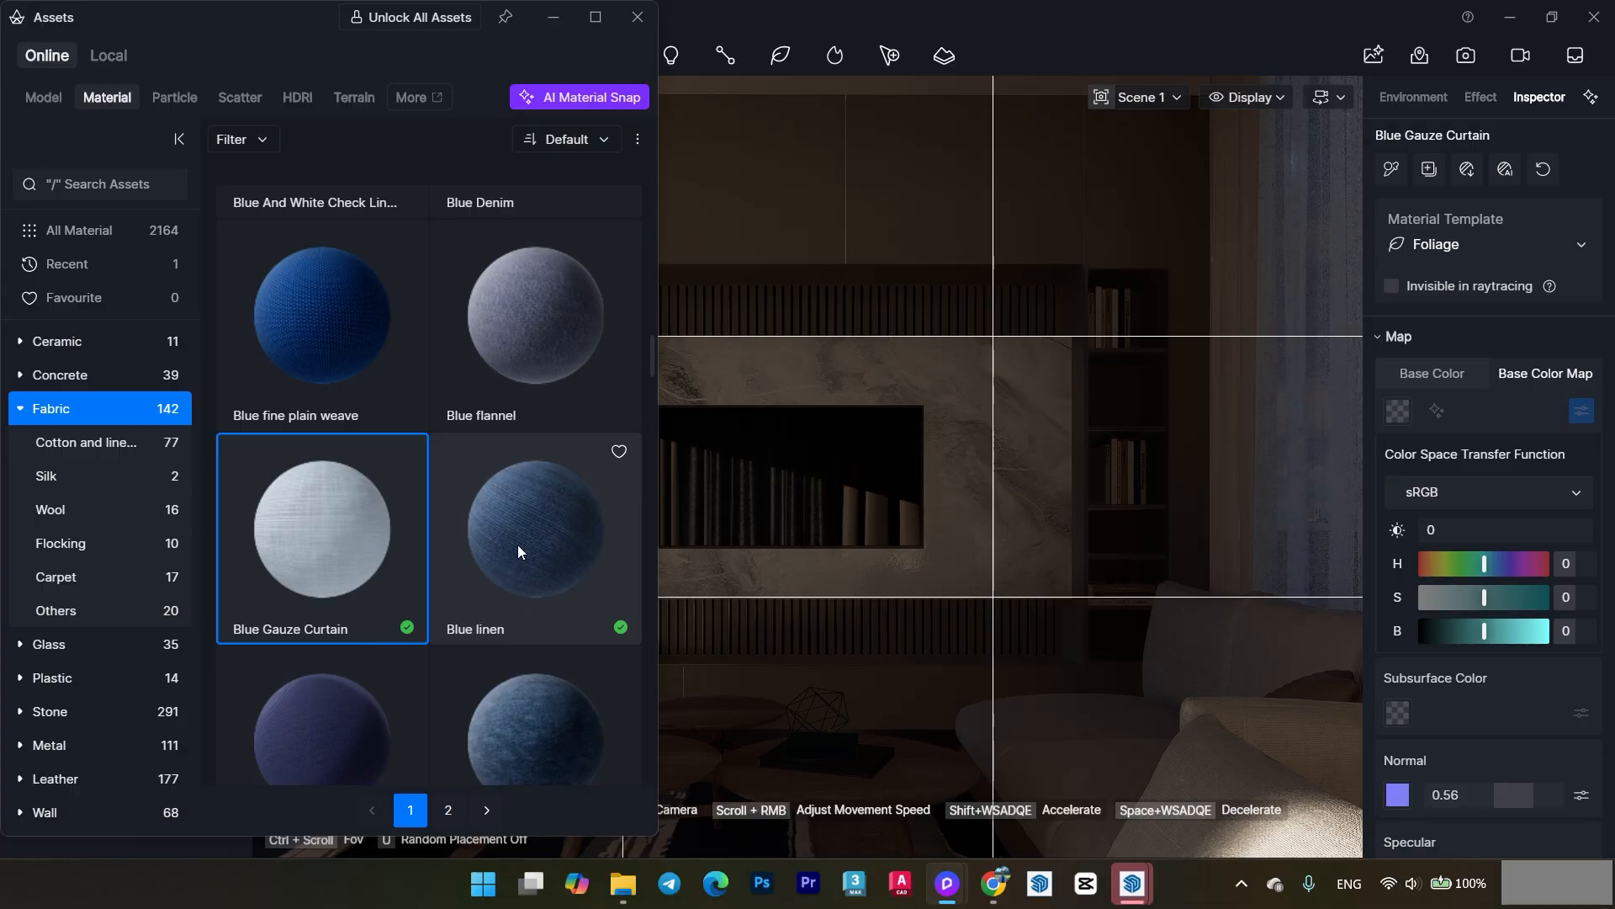
{"action": "left_click_drag", "start_coordinate": [538, 530], "coordinate": [1268, 324]}
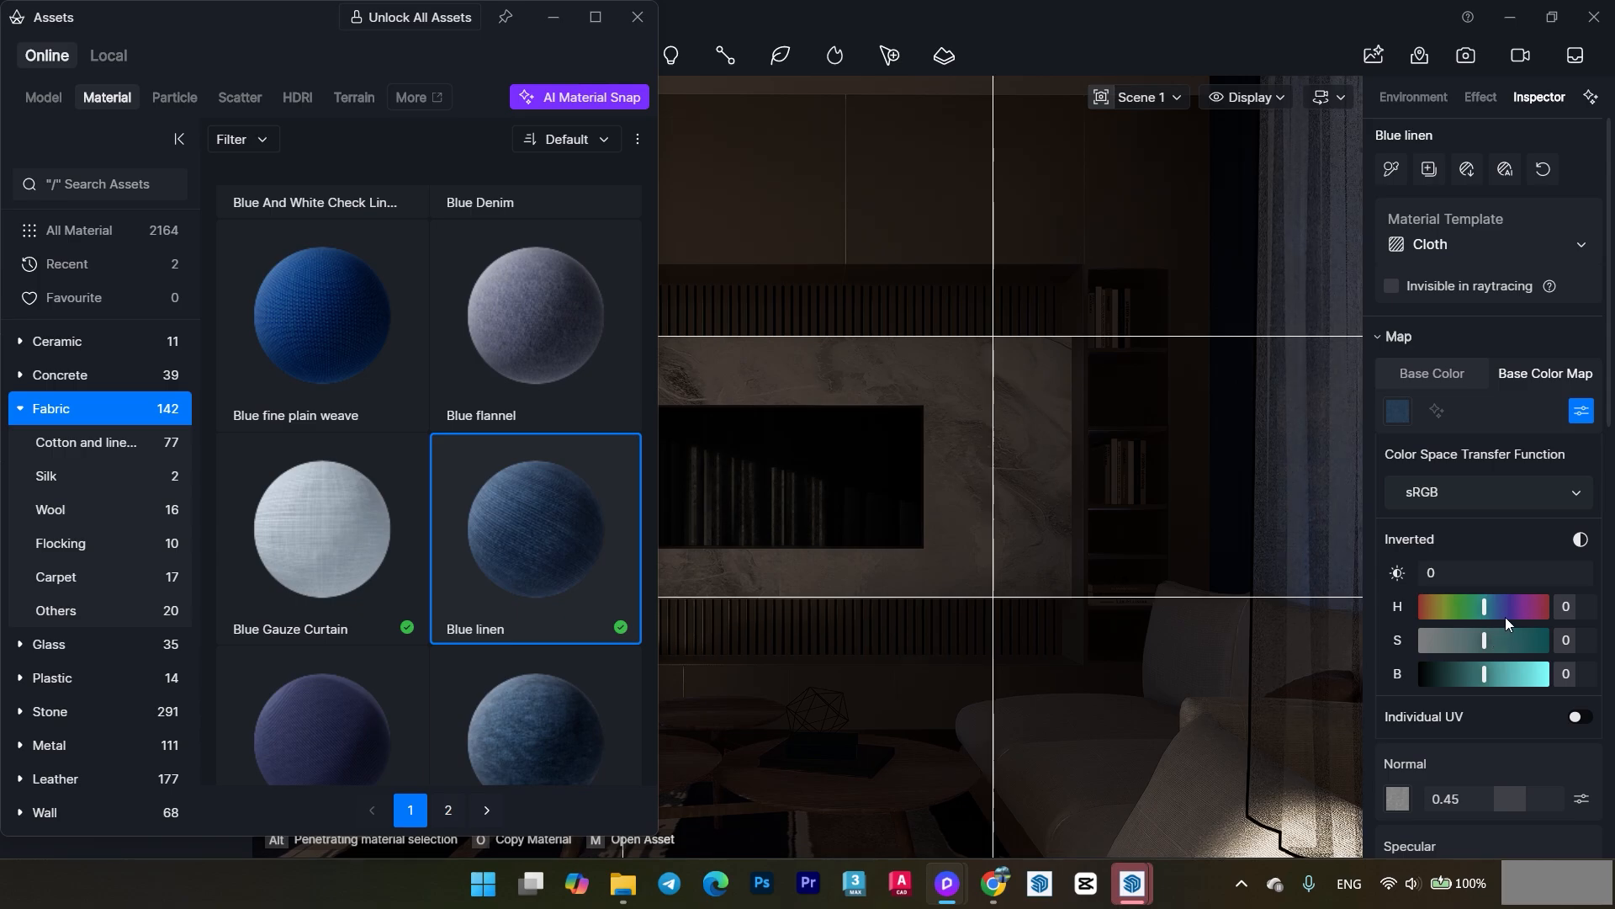
{"action": "left_click_drag", "start_coordinate": [1485, 674], "coordinate": [1493, 674]}
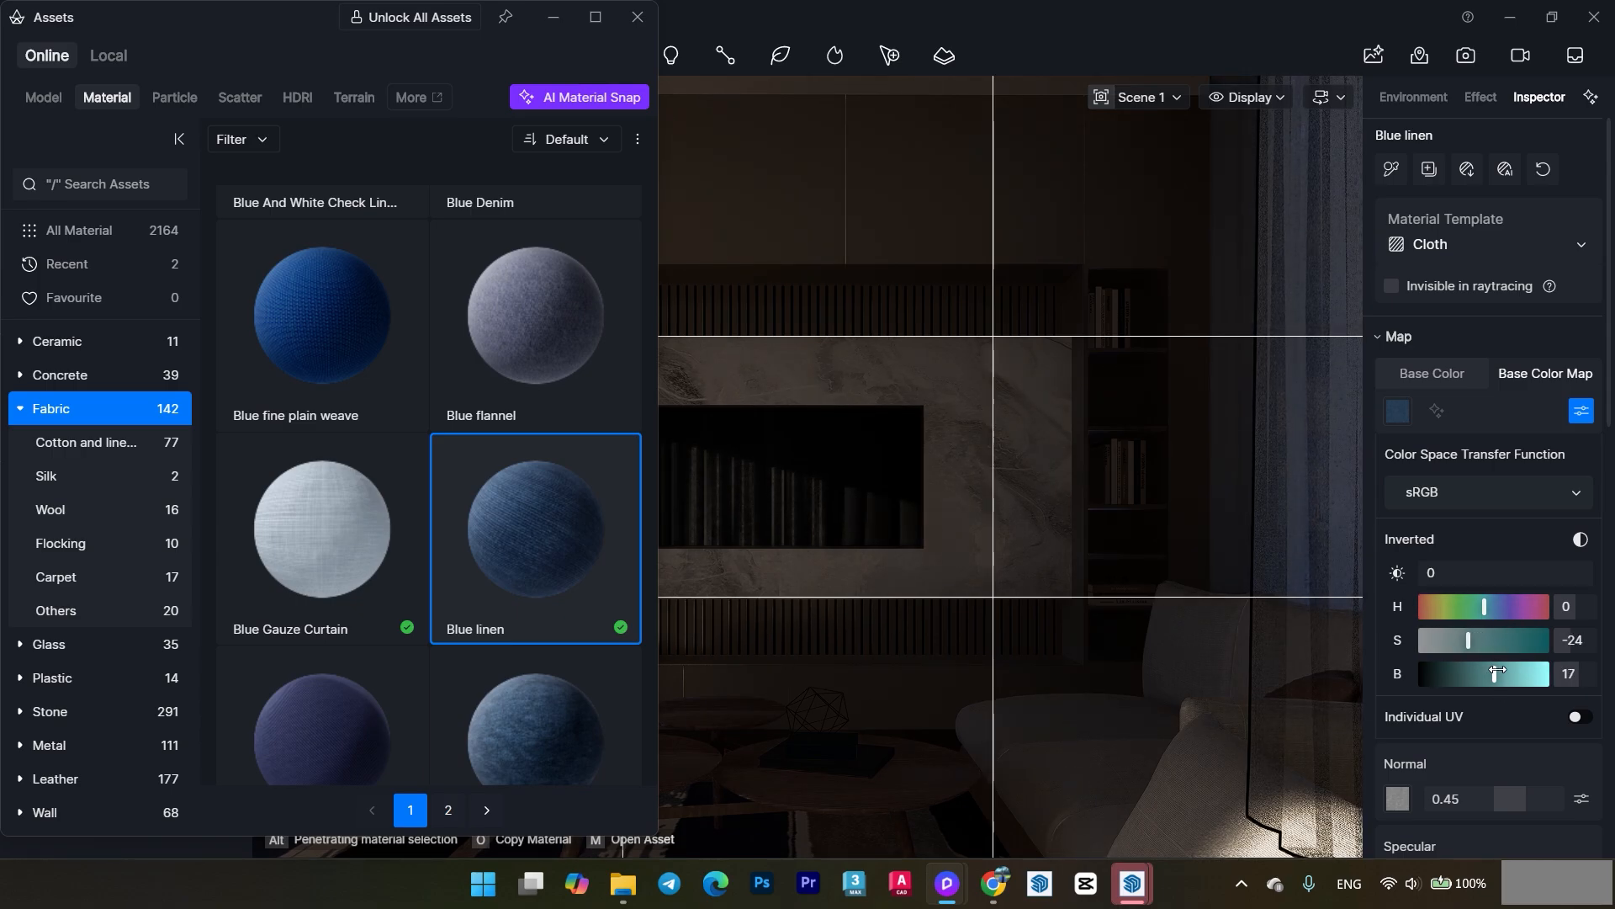
{"action": "left_click_drag", "start_coordinate": [1496, 671], "coordinate": [1499, 672]}
{"action": "key", "text": "Escape"}
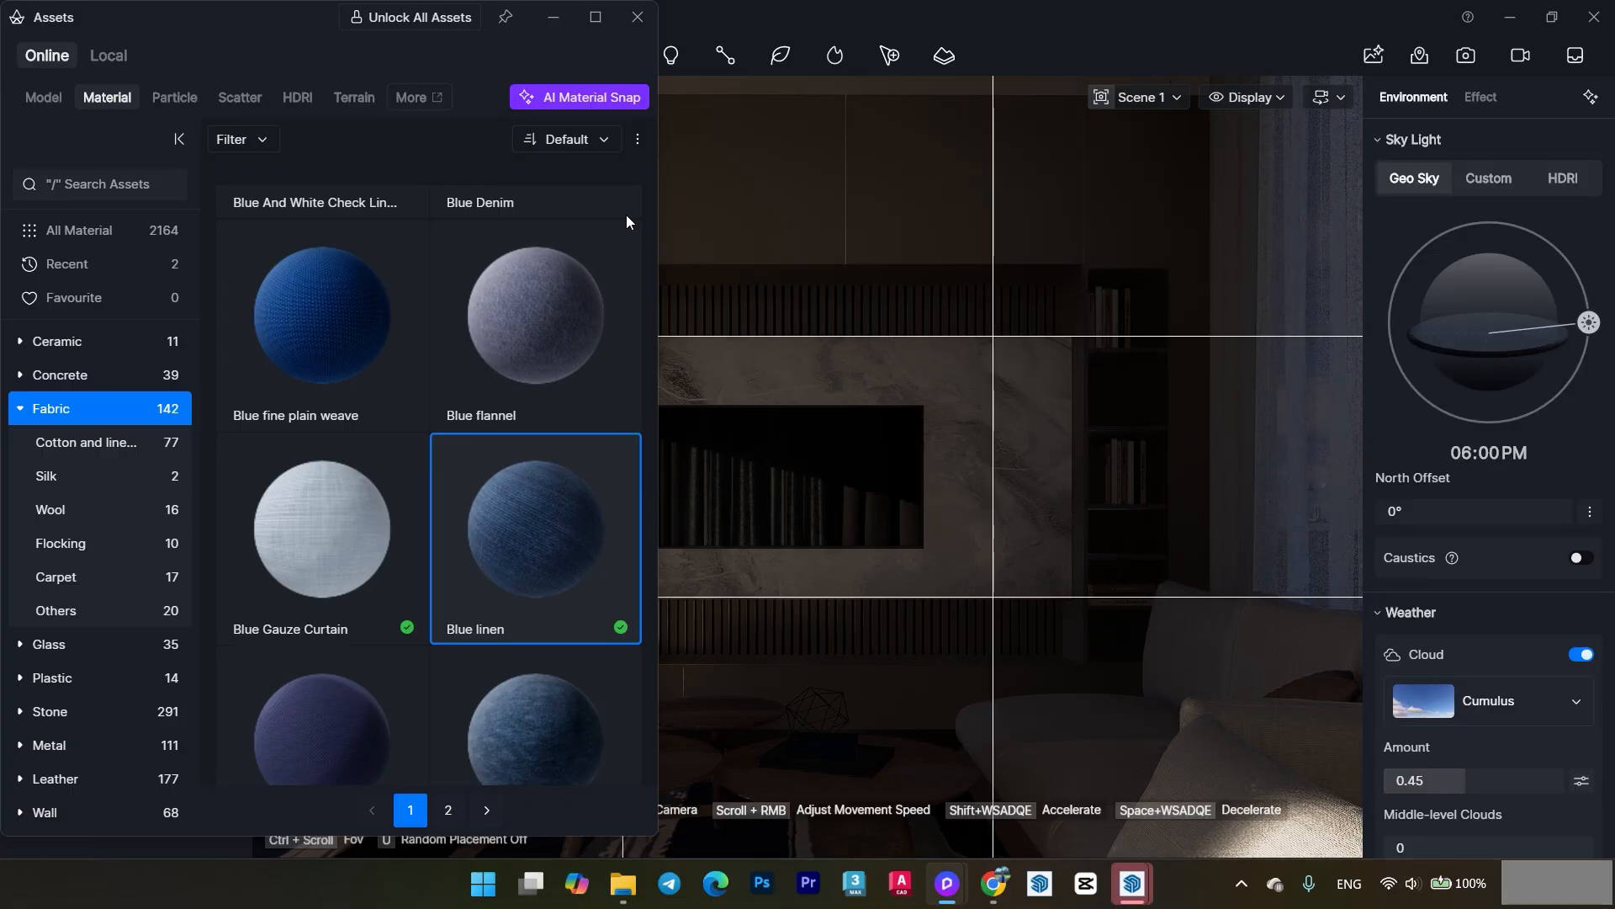
- Find Normal Glass among the online glass materials and apply it to the flower vase beside the TV
{"action": "left_click", "coordinate": [650, 18]}
{"action": "left_click", "coordinate": [171, 56]}
{"action": "left_click", "coordinate": [83, 543]}
{"action": "left_click", "coordinate": [69, 610]}
{"action": "left_click", "coordinate": [66, 644]}
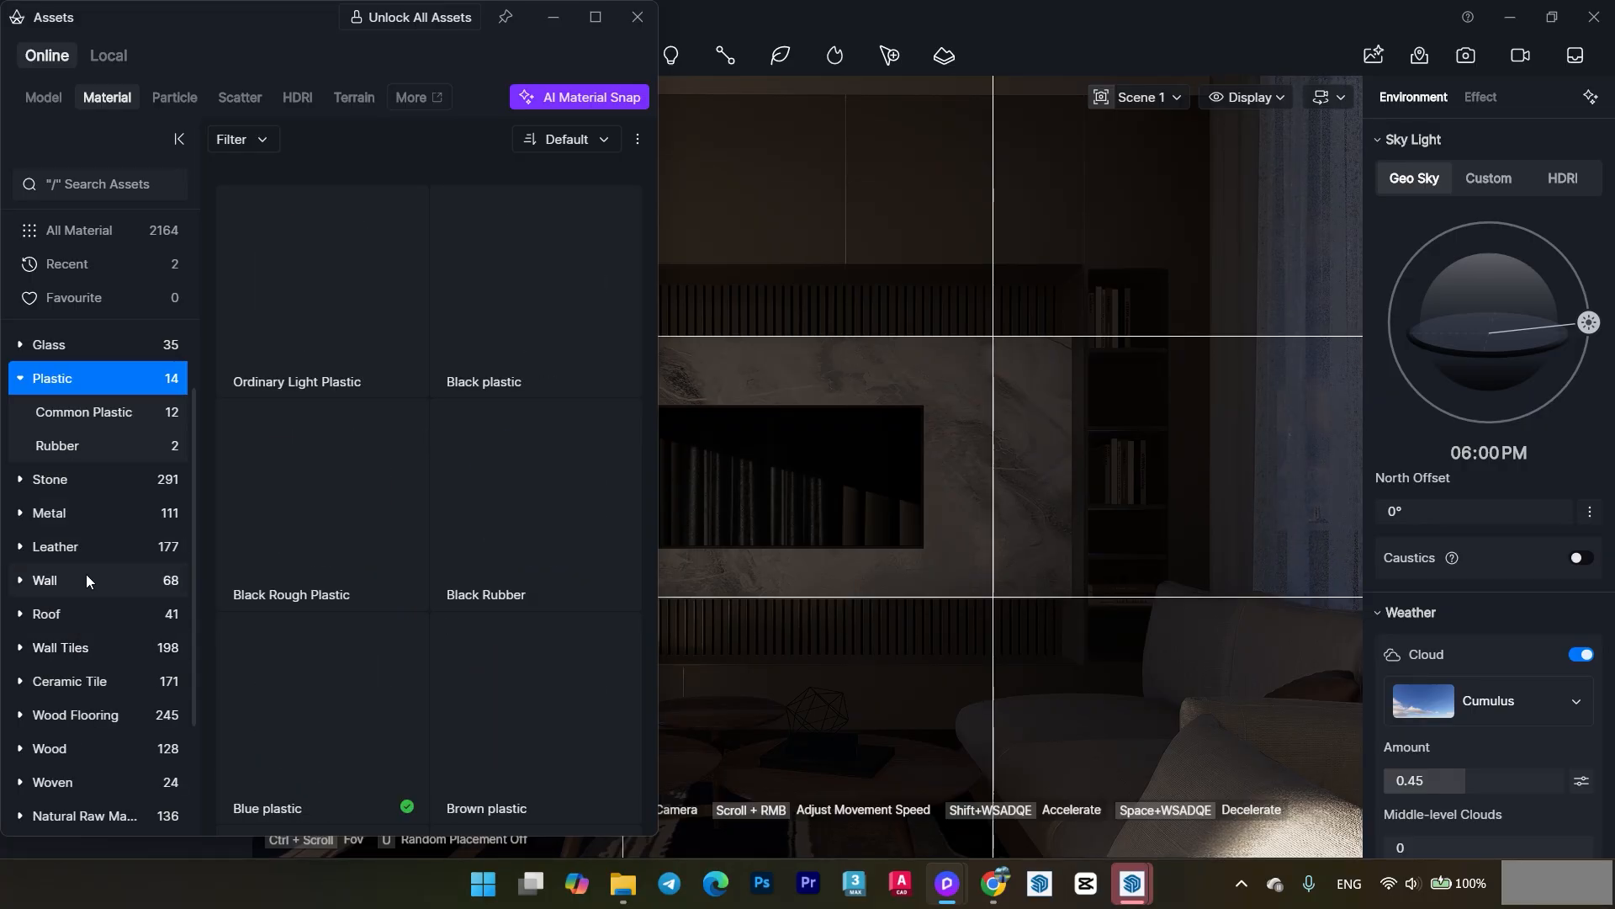
{"action": "left_click", "coordinate": [63, 513]}
{"action": "left_click", "coordinate": [67, 411]}
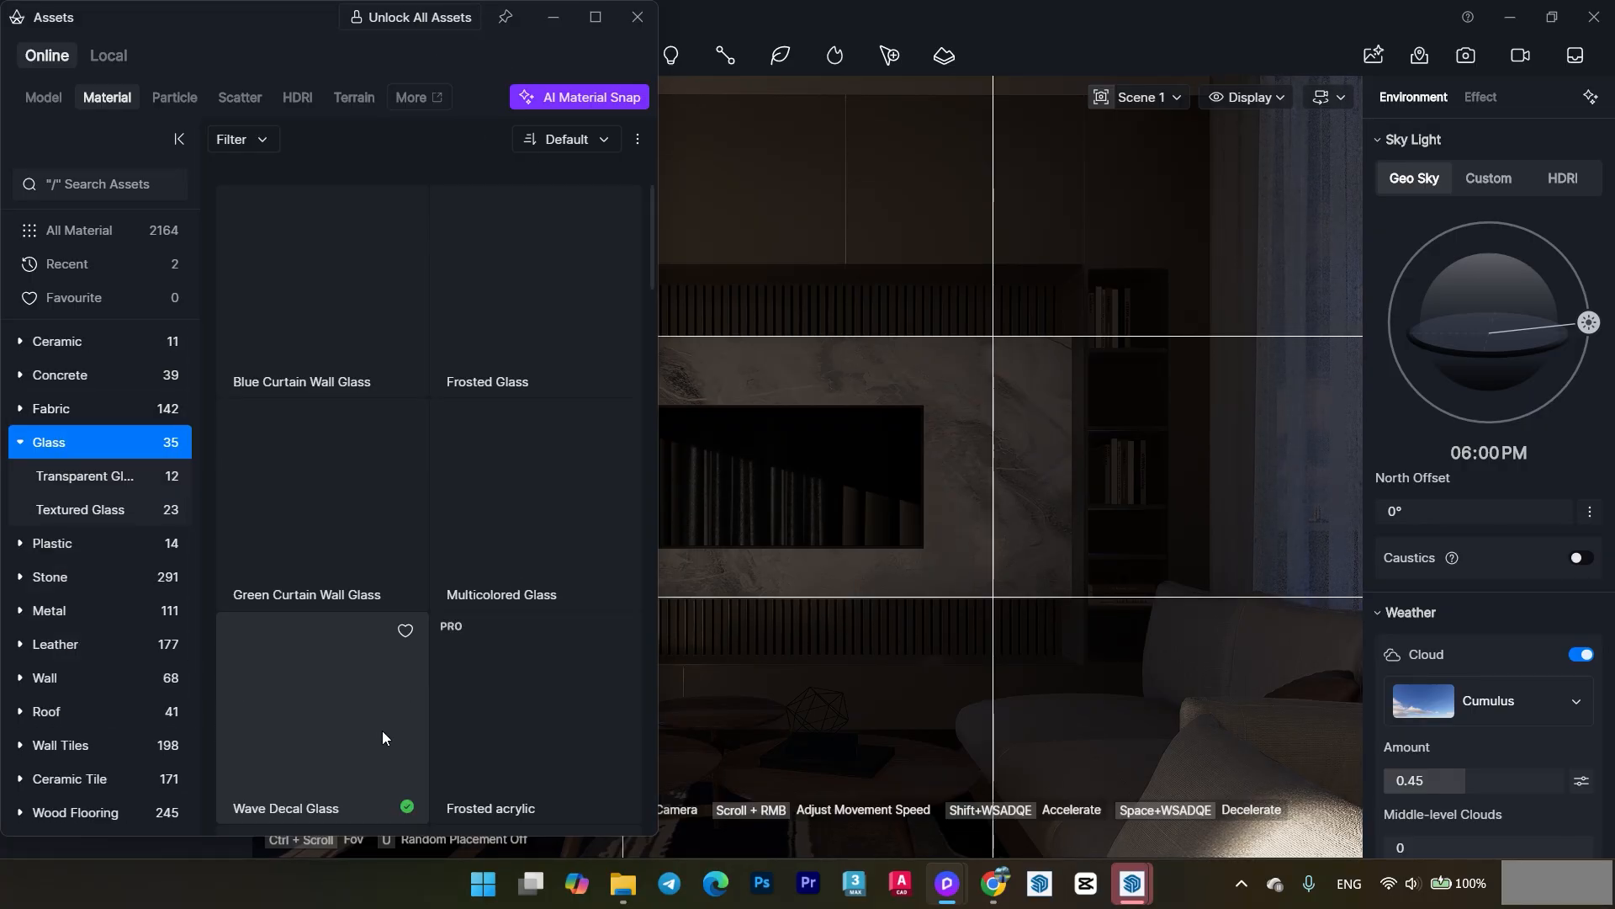
{"action": "scroll", "coordinate": [377, 730], "scroll_direction": "down", "scroll_amount": 8}
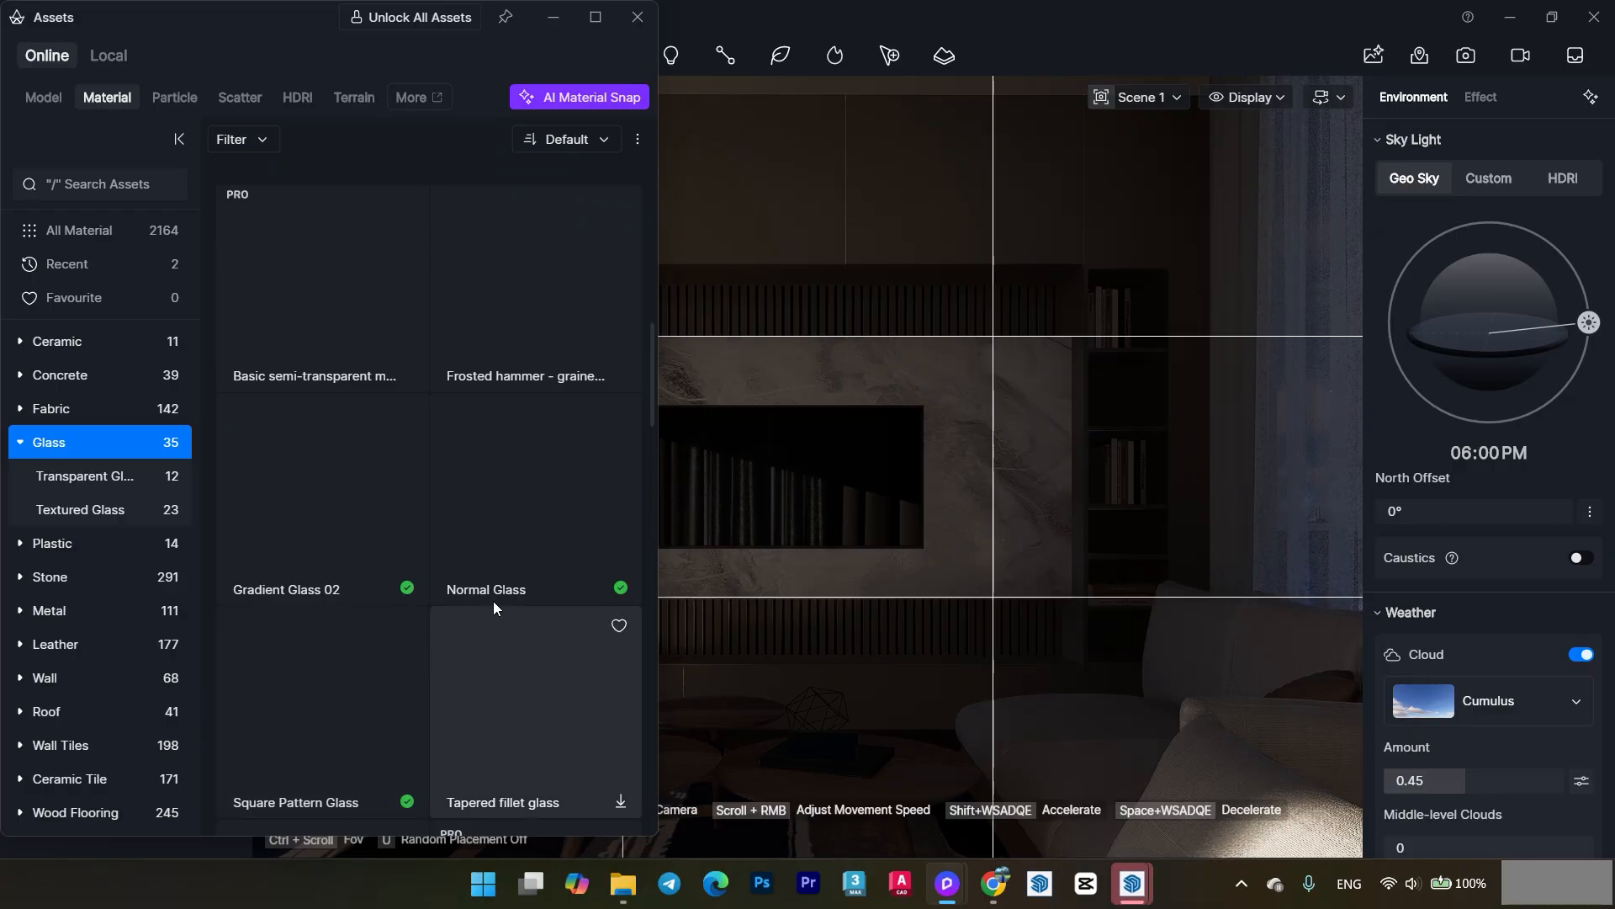
{"action": "left_click", "coordinate": [526, 530]}
{"action": "left_click", "coordinate": [638, 17]}
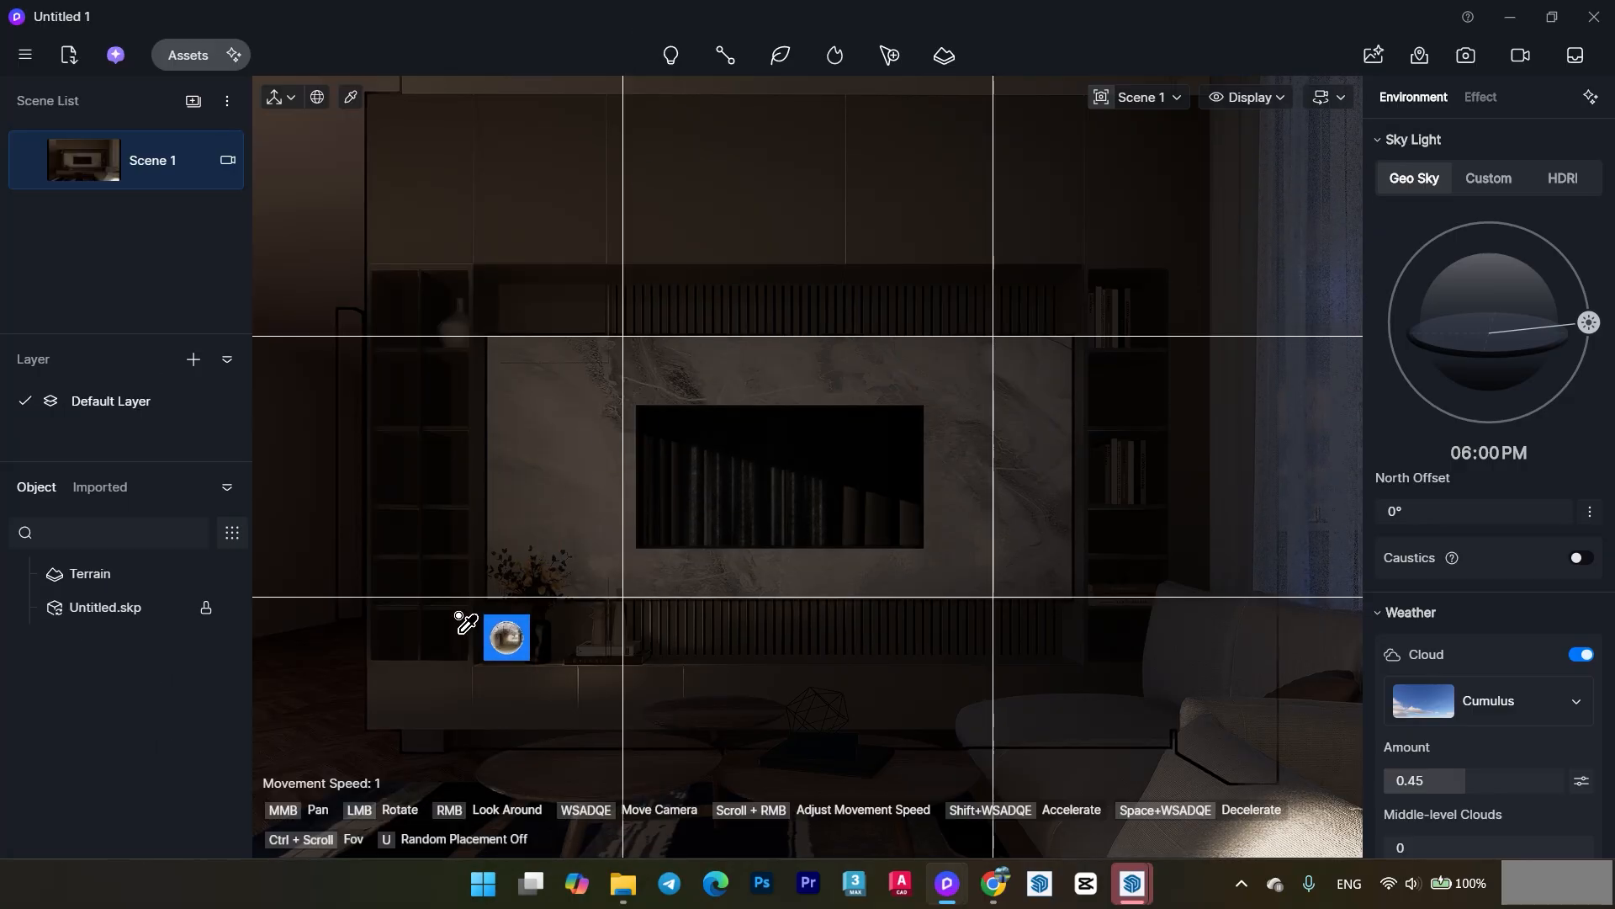
{"action": "left_click", "coordinate": [542, 621]}
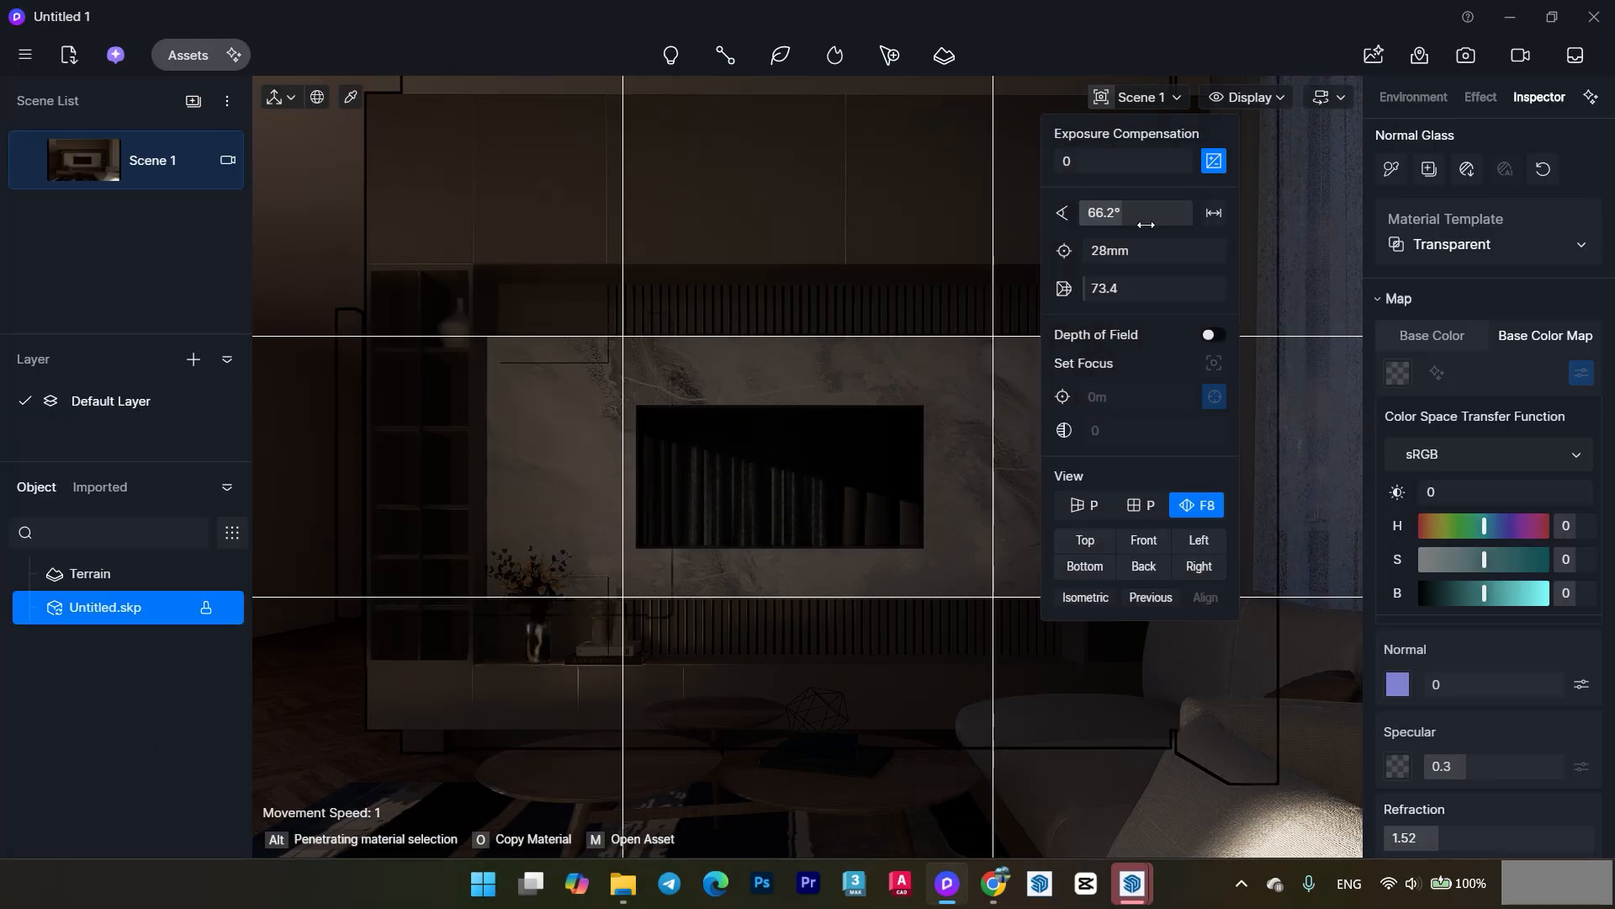
- Save the current camera view as a second scene
{"action": "left_click", "coordinate": [192, 101]}
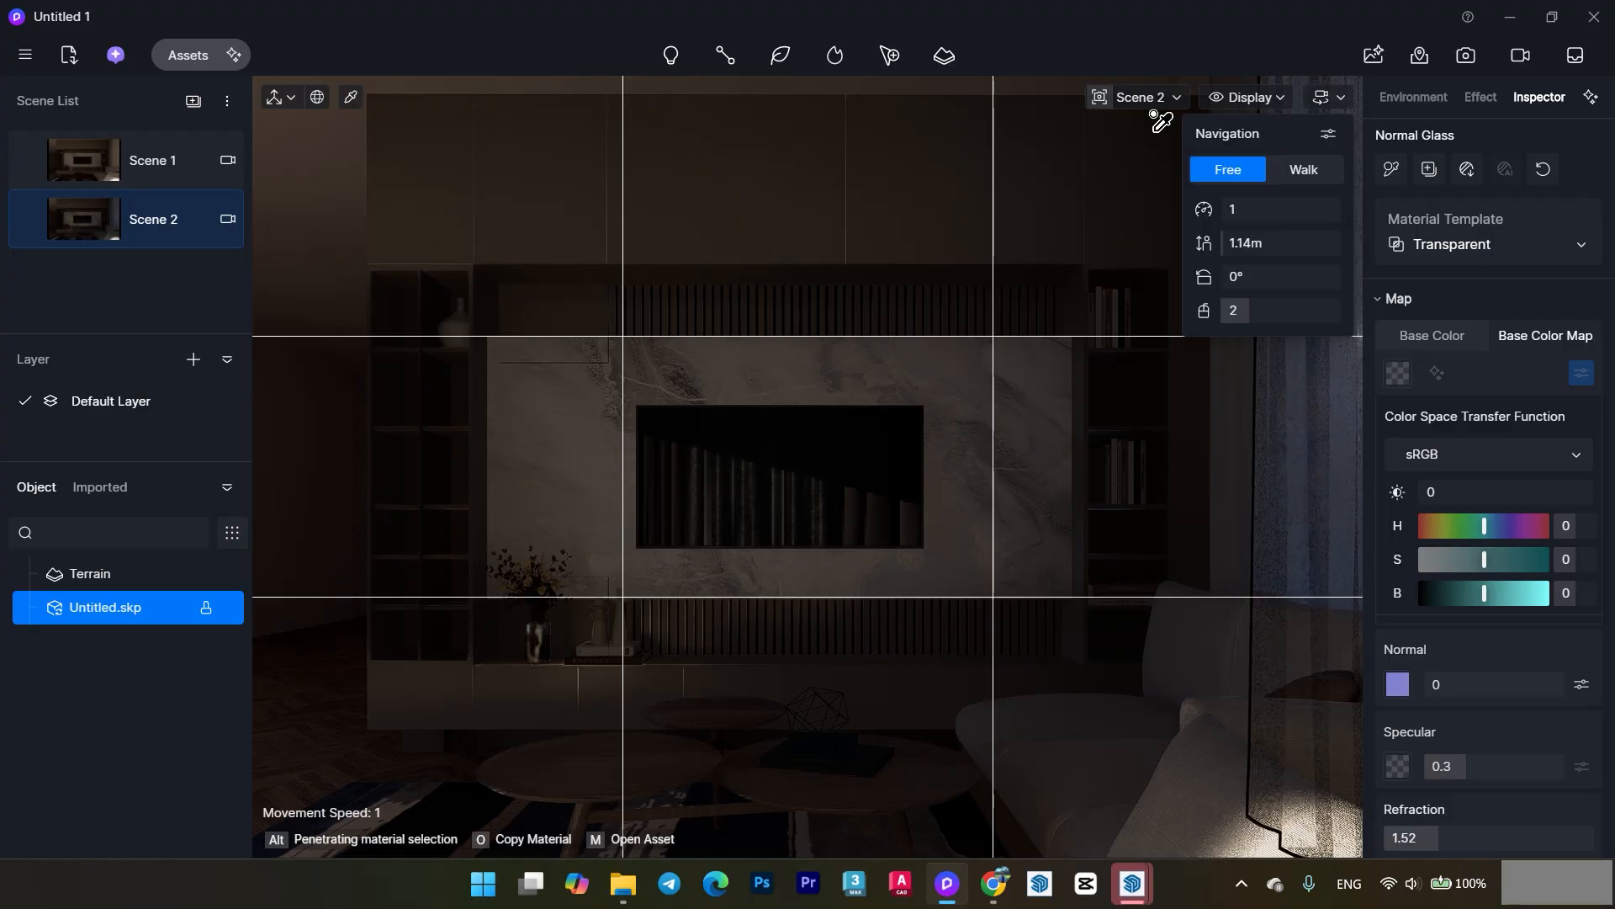
{"action": "left_click", "coordinate": [1083, 510]}
{"action": "left_click", "coordinate": [1001, 426]}
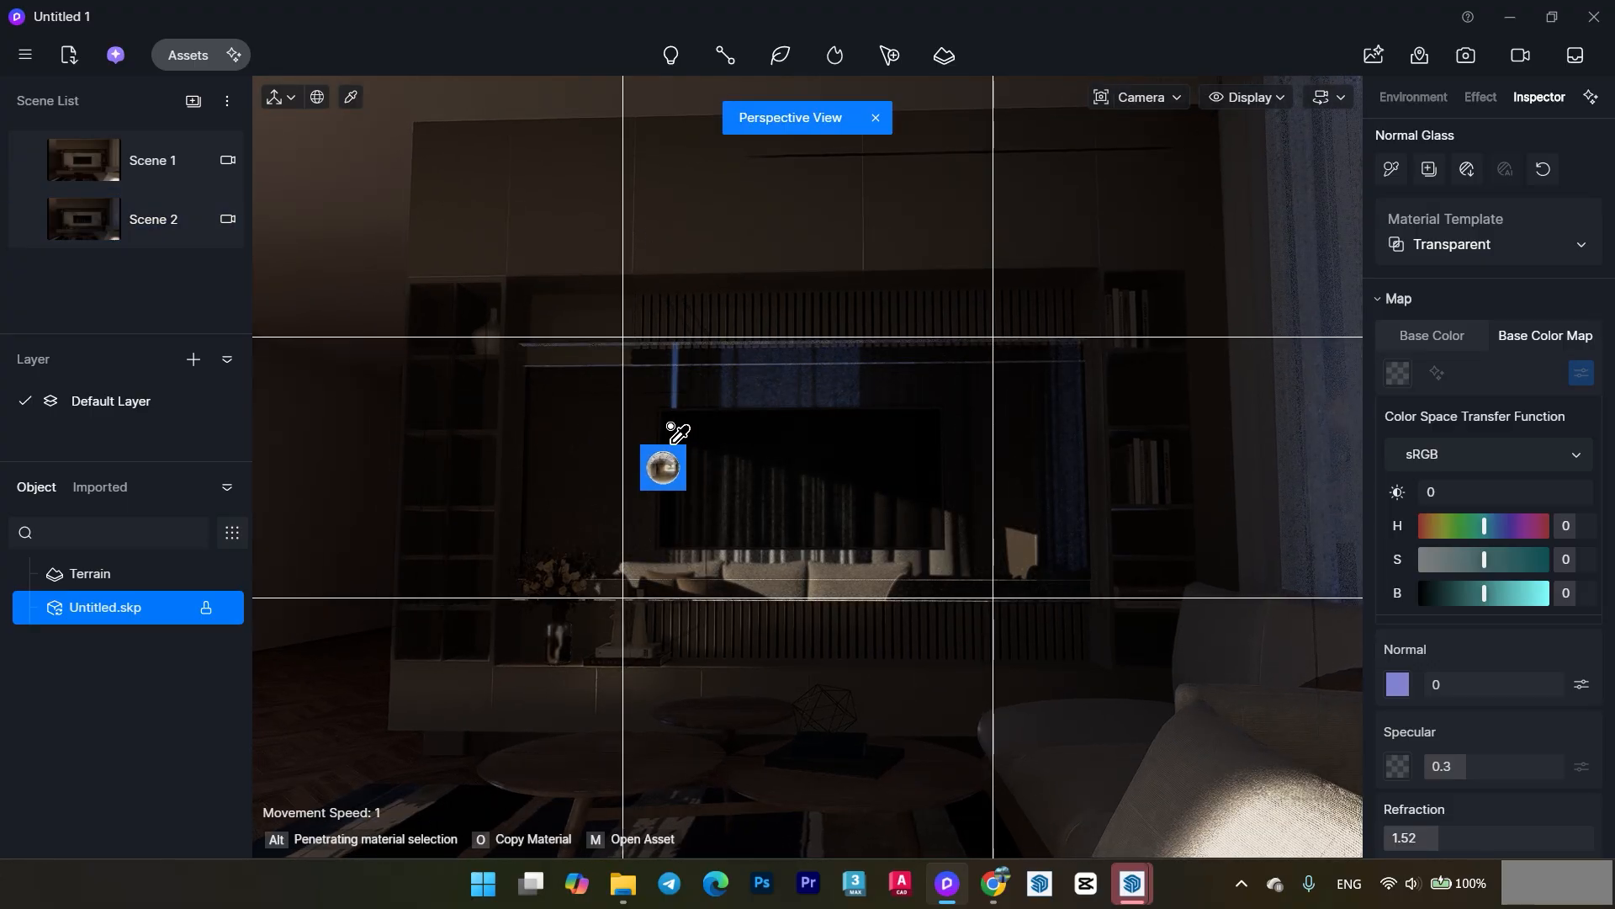
{"action": "key", "text": "ctrl+z"}
- Copy the Normal Glass material onto the window panes and leave the material picker
{"action": "left_click_drag", "start_coordinate": [922, 401], "coordinate": [875, 463]}
{"action": "left_click", "coordinate": [850, 463]}
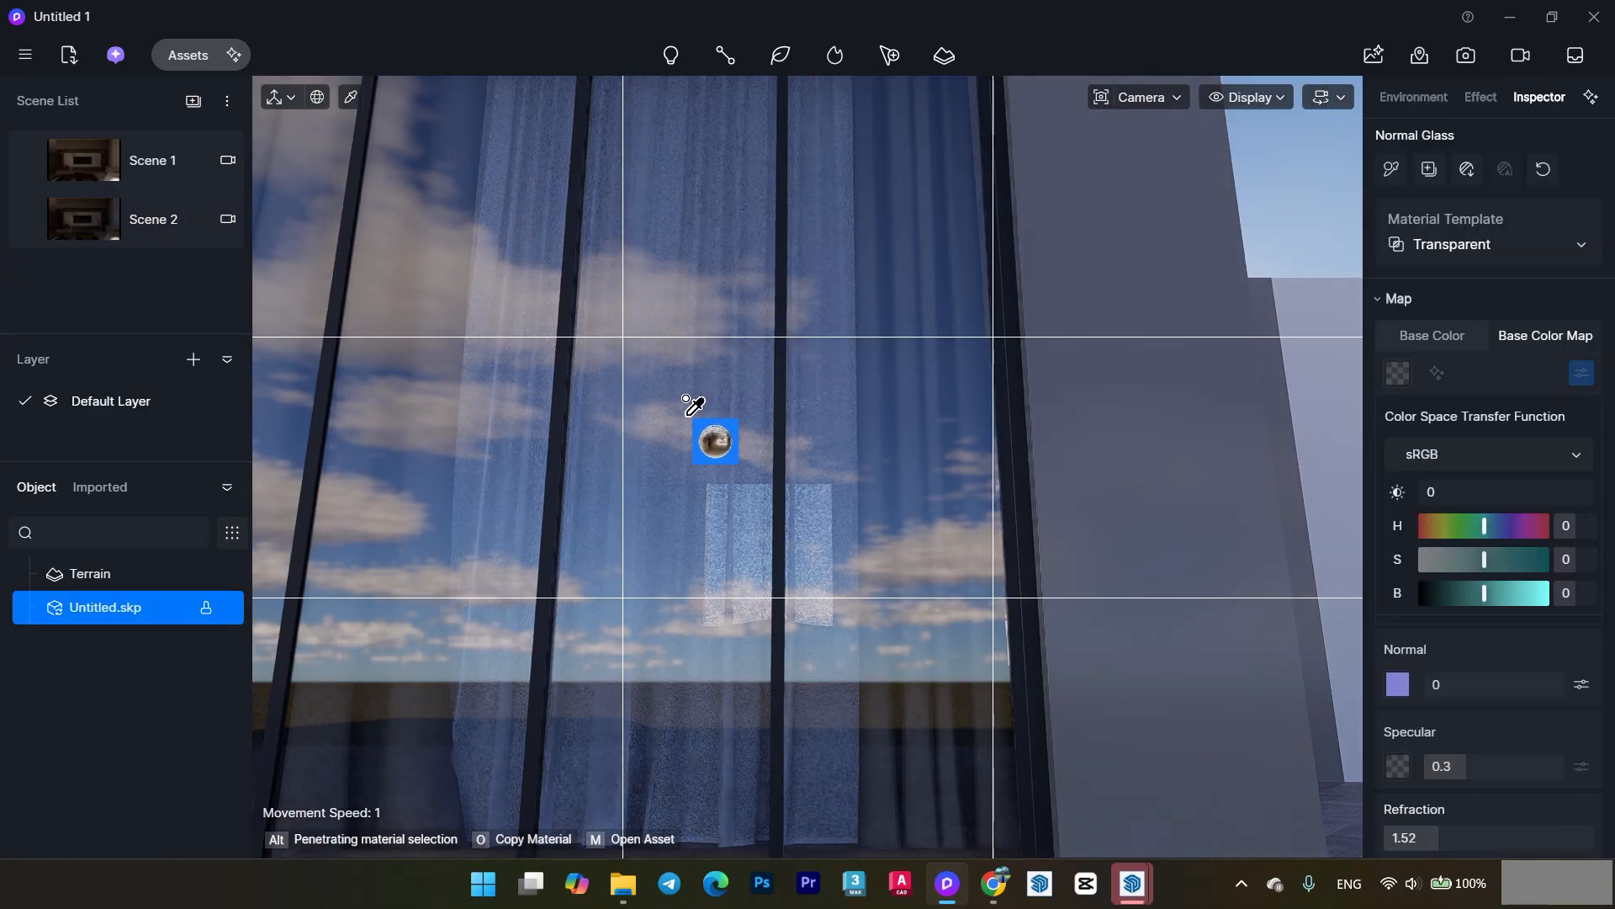
{"action": "key", "text": "Escape"}
- Place a rectangle light outside the building in front of the curtained window
{"action": "scroll", "coordinate": [686, 482], "scroll_direction": "down", "scroll_amount": 5}
{"action": "left_click_drag", "start_coordinate": [690, 478], "coordinate": [775, 709]}
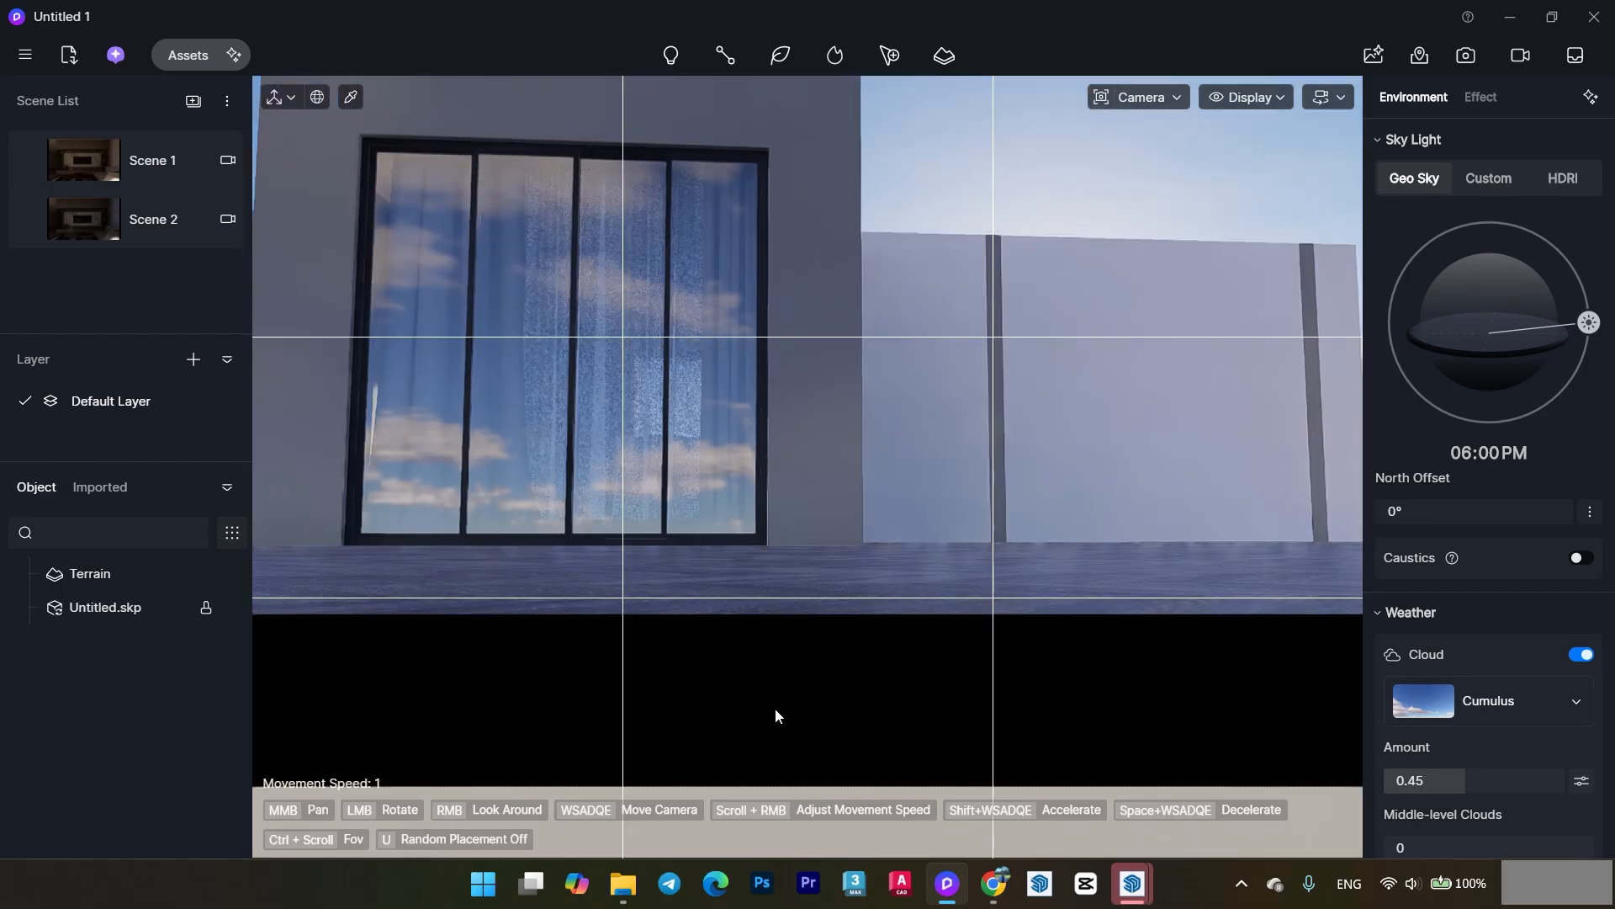
{"action": "left_click_drag", "start_coordinate": [738, 569], "coordinate": [850, 598]}
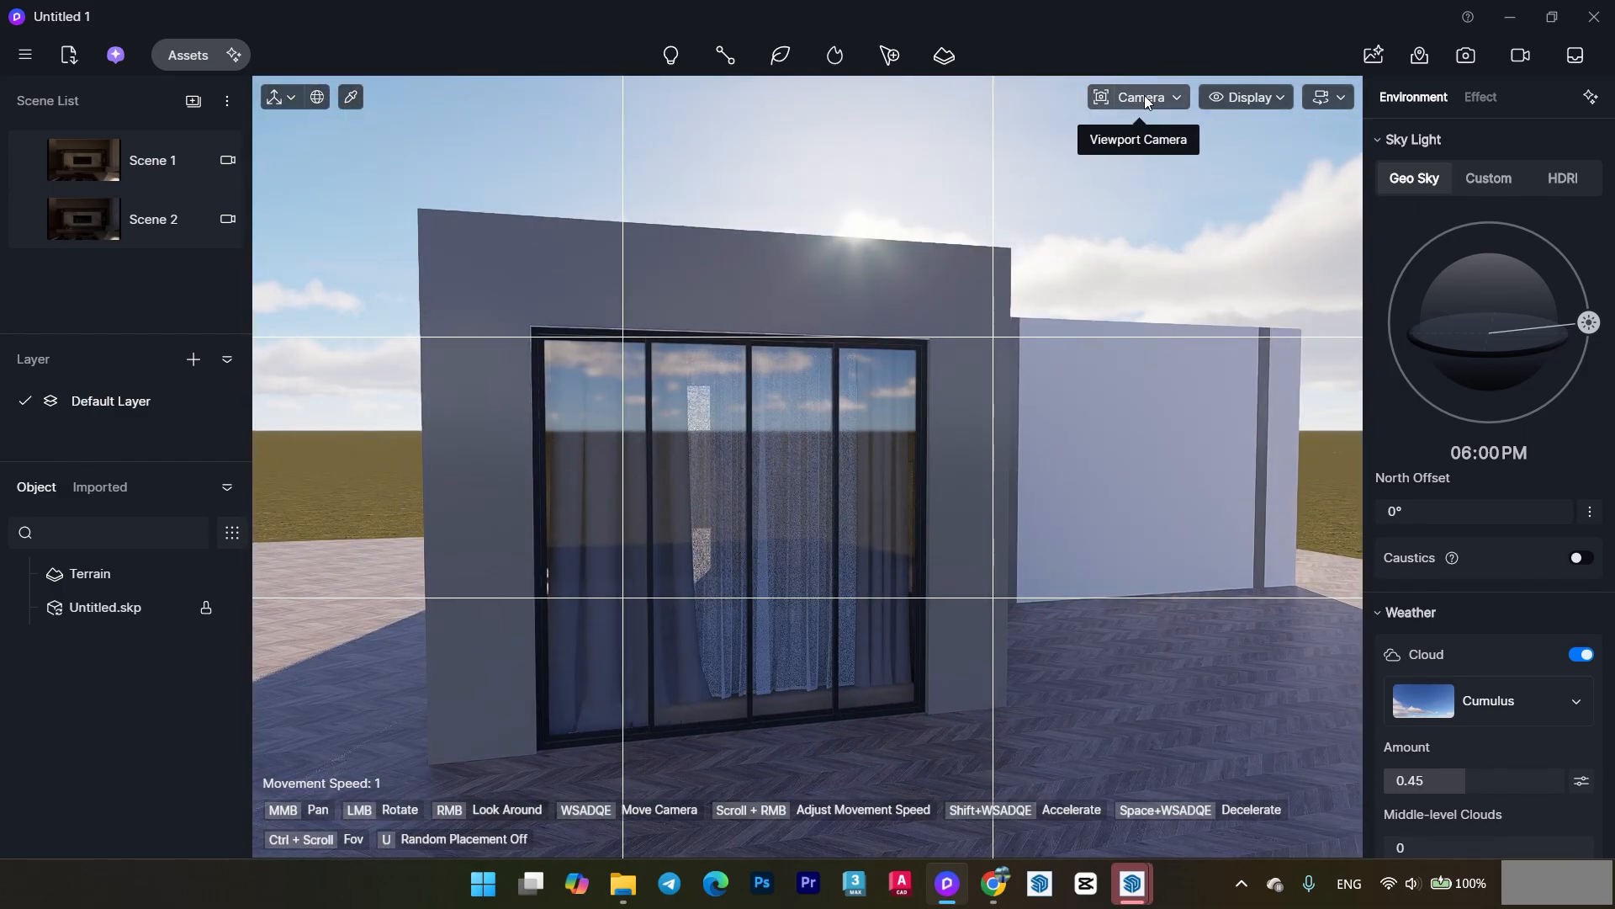
{"action": "left_click", "coordinate": [1144, 97]}
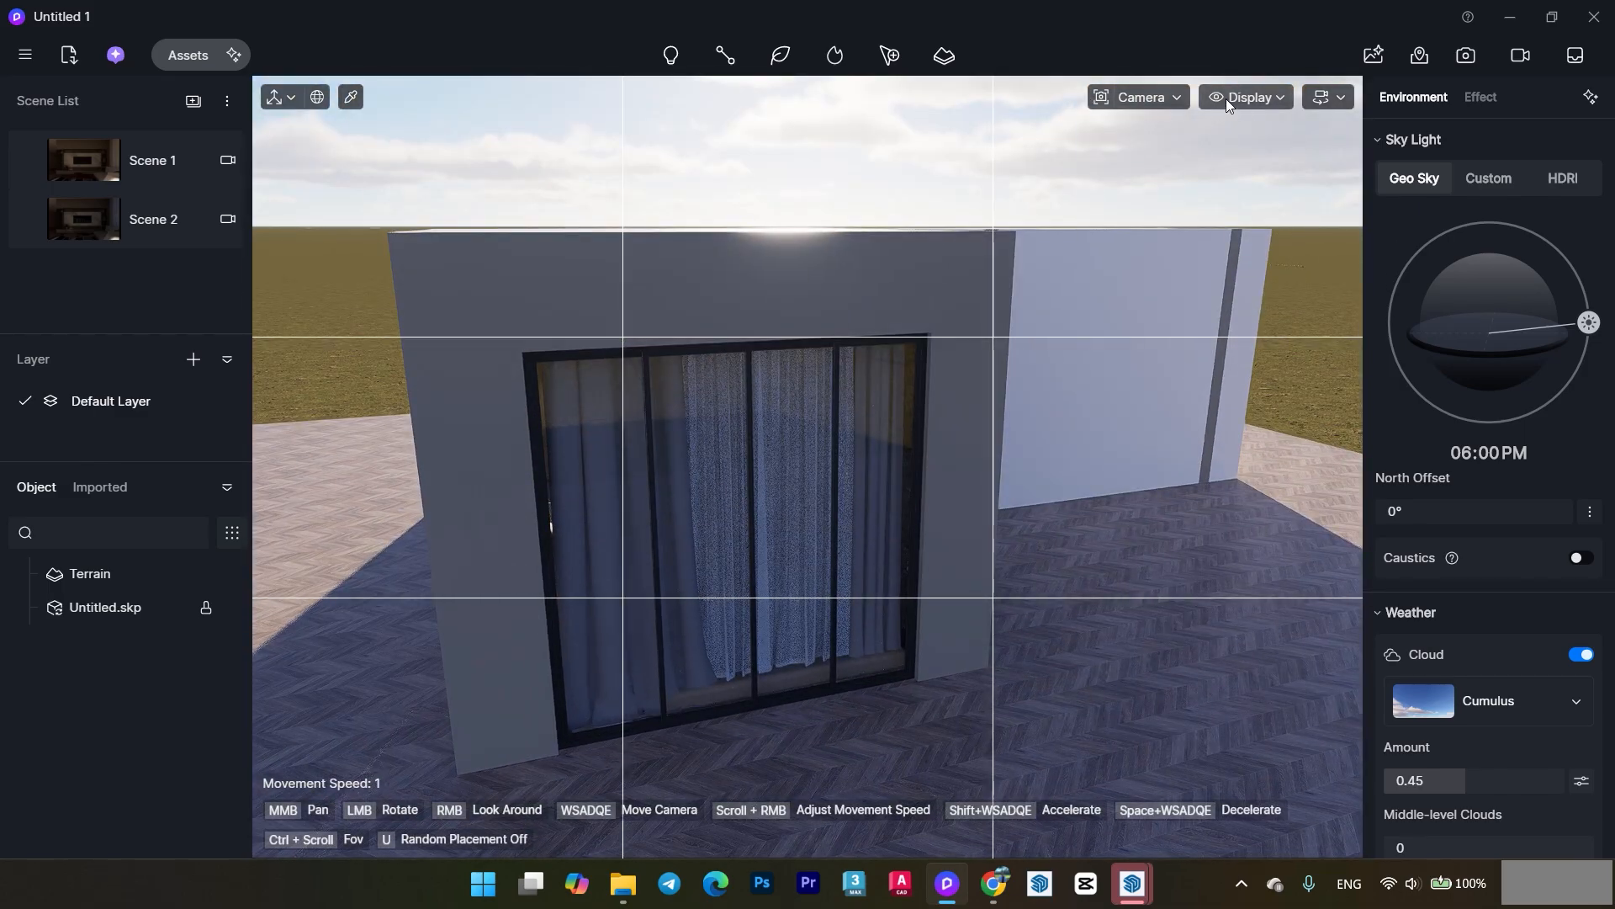
{"action": "left_click", "coordinate": [1227, 98]}
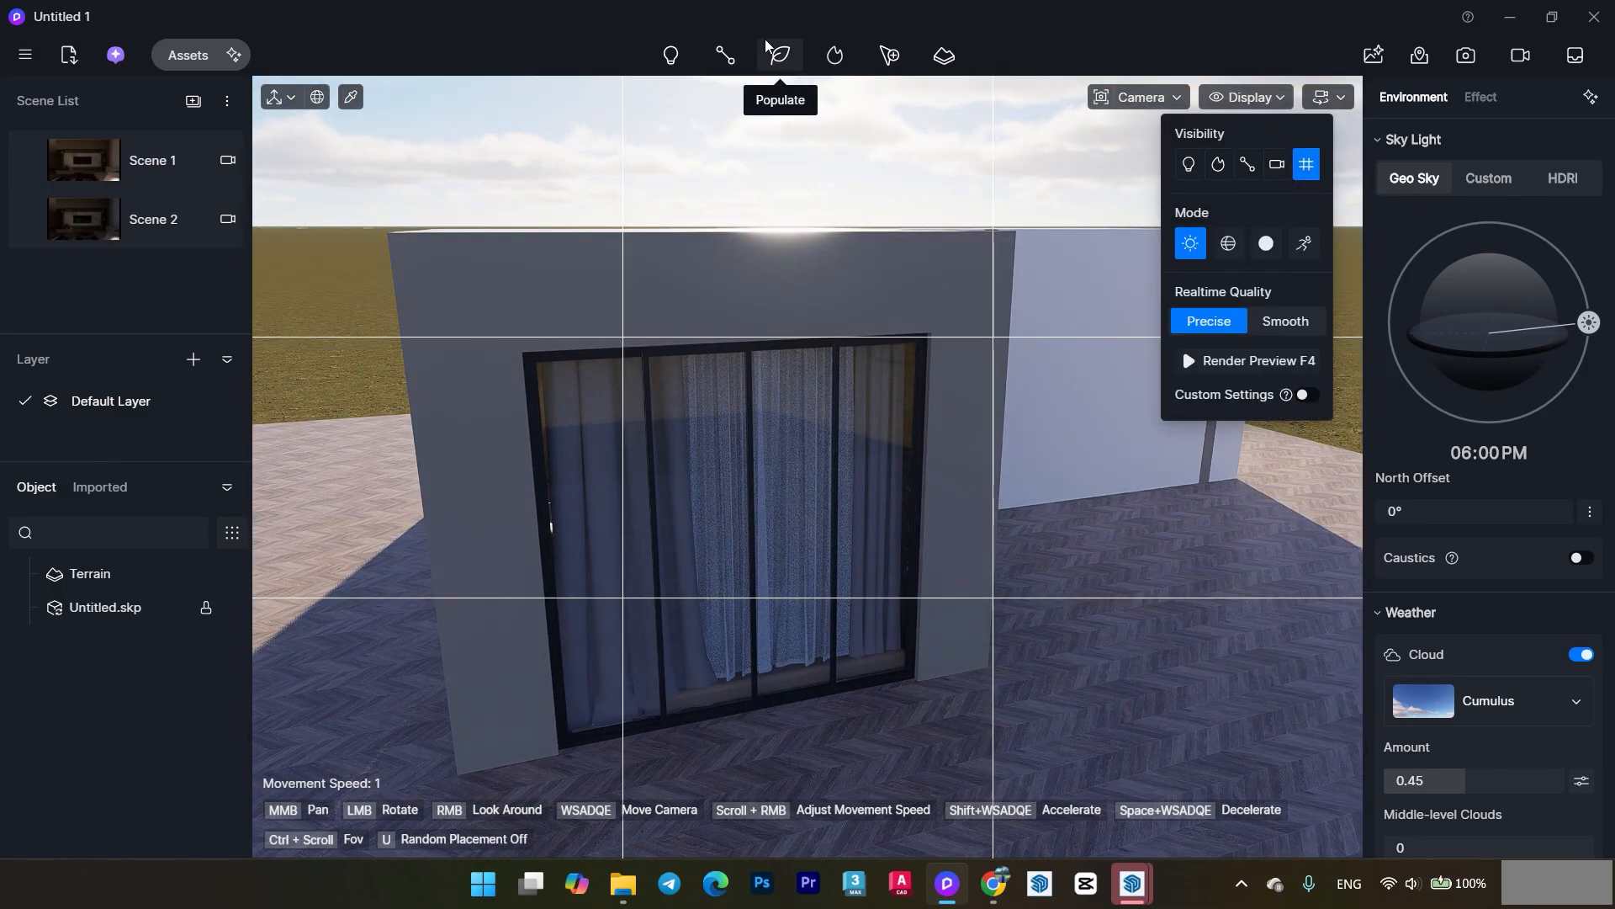
{"action": "left_click", "coordinate": [670, 55]}
{"action": "left_click", "coordinate": [678, 200]}
{"action": "left_click", "coordinate": [734, 519]}
{"action": "left_click_drag", "start_coordinate": [735, 518], "coordinate": [830, 437]}
{"action": "right_click_drag", "start_coordinate": [830, 437], "coordinate": [559, 320]}
{"action": "middle_click_drag", "start_coordinate": [559, 320], "coordinate": [289, 123]}
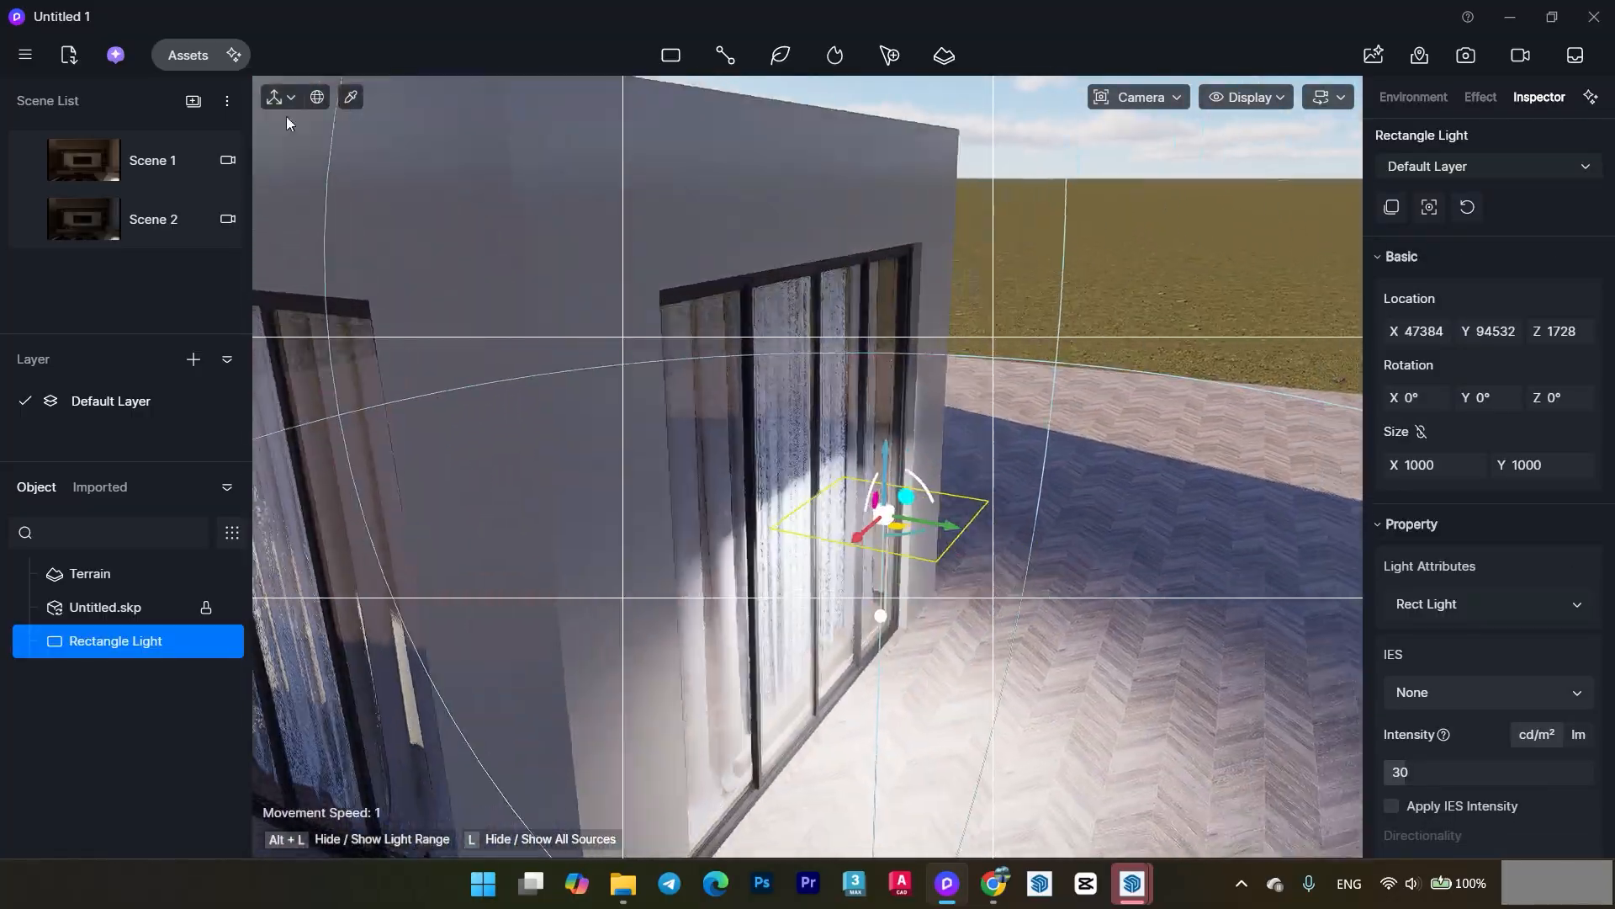
- Tilt the rectangle light to 80° about X so it faces the window and size it 2336 by 1913
{"action": "scroll", "coordinate": [923, 519], "scroll_direction": "up", "scroll_amount": 3}
{"action": "left_click_drag", "start_coordinate": [859, 493], "coordinate": [891, 577]}
{"action": "scroll", "coordinate": [890, 577], "scroll_direction": "down", "scroll_amount": 3}
{"action": "left_click_drag", "start_coordinate": [980, 535], "coordinate": [976, 534]}
{"action": "right_click_drag", "start_coordinate": [976, 534], "coordinate": [577, 516]}
{"action": "left_click_drag", "start_coordinate": [1387, 472], "coordinate": [1520, 465]}
{"action": "right_click_drag", "start_coordinate": [472, 587], "coordinate": [592, 510]}
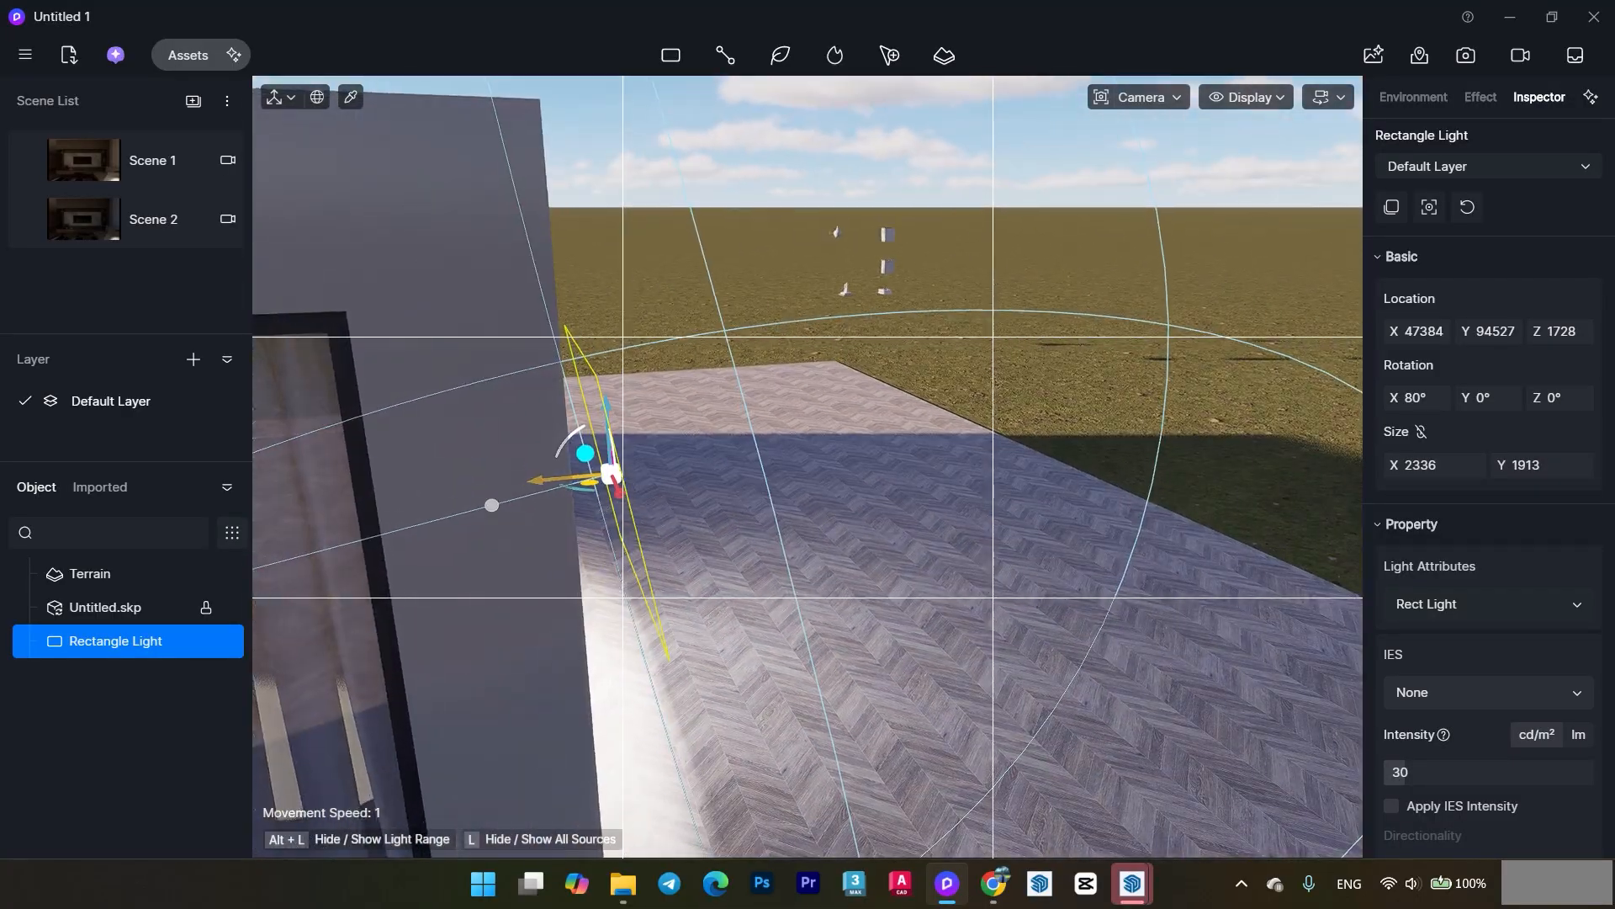
- Move the rectangle light away from the window to Y 95020 and hide the terrain
{"action": "right_click_drag", "start_coordinate": [476, 531], "coordinate": [538, 493]}
{"action": "left_click_drag", "start_coordinate": [597, 439], "coordinate": [666, 432]}
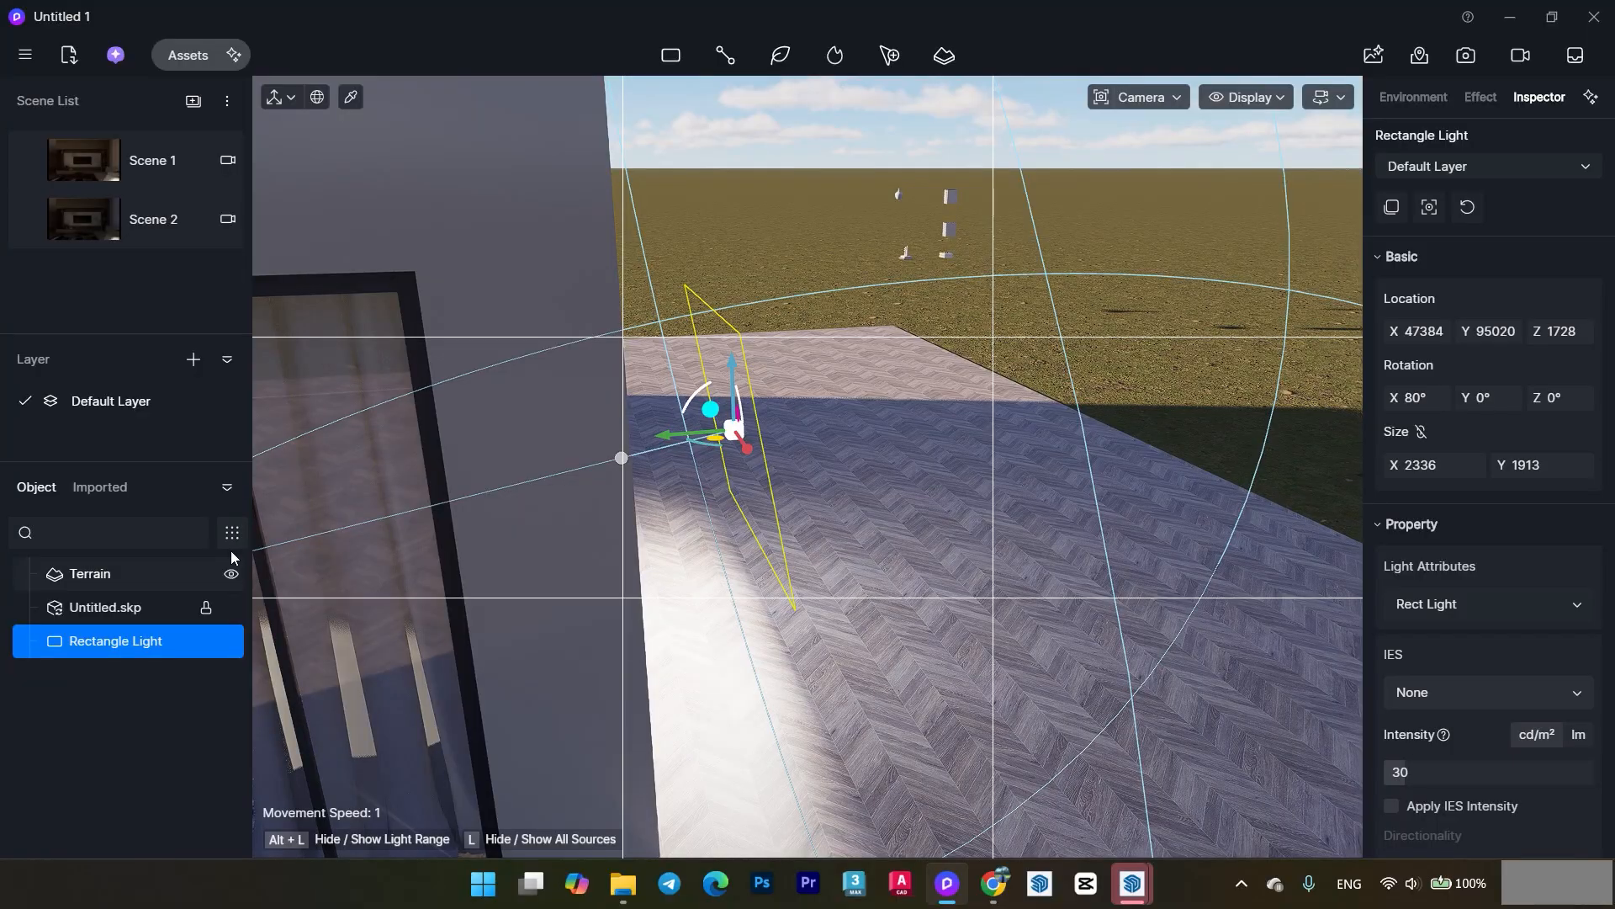
{"action": "left_click", "coordinate": [231, 573]}
- Return to Scene 2 and set the rectangle light's Y location to about 95879, judging the room's brightness
{"action": "left_click", "coordinate": [104, 214]}
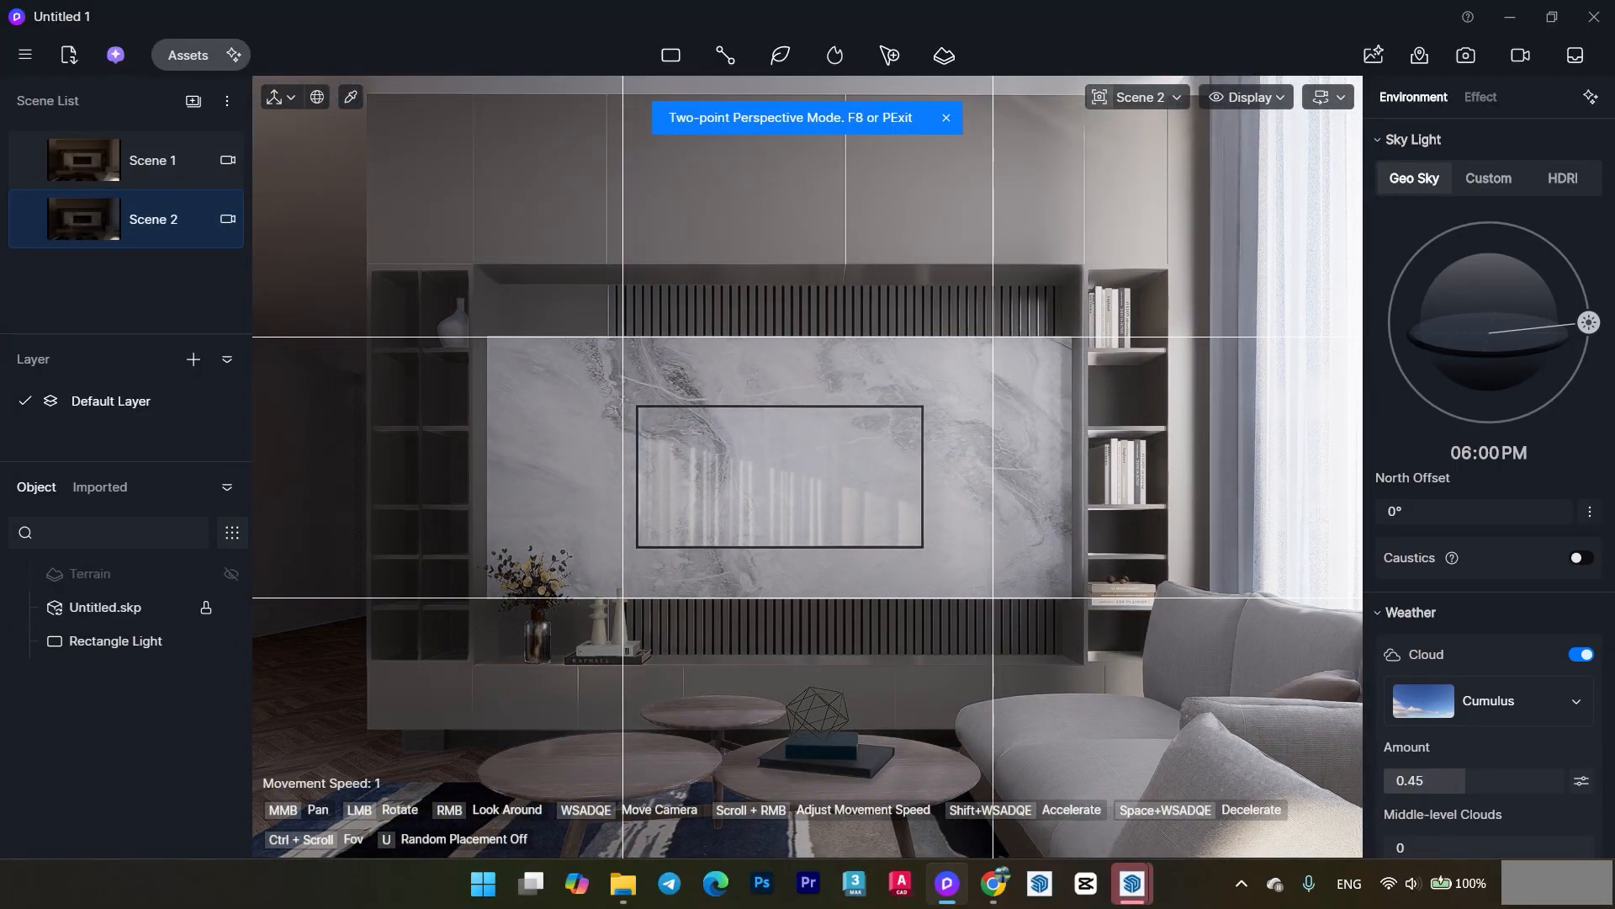
{"action": "right_click_drag", "start_coordinate": [926, 383], "coordinate": [1036, 380]}
{"action": "left_click", "coordinate": [986, 387]}
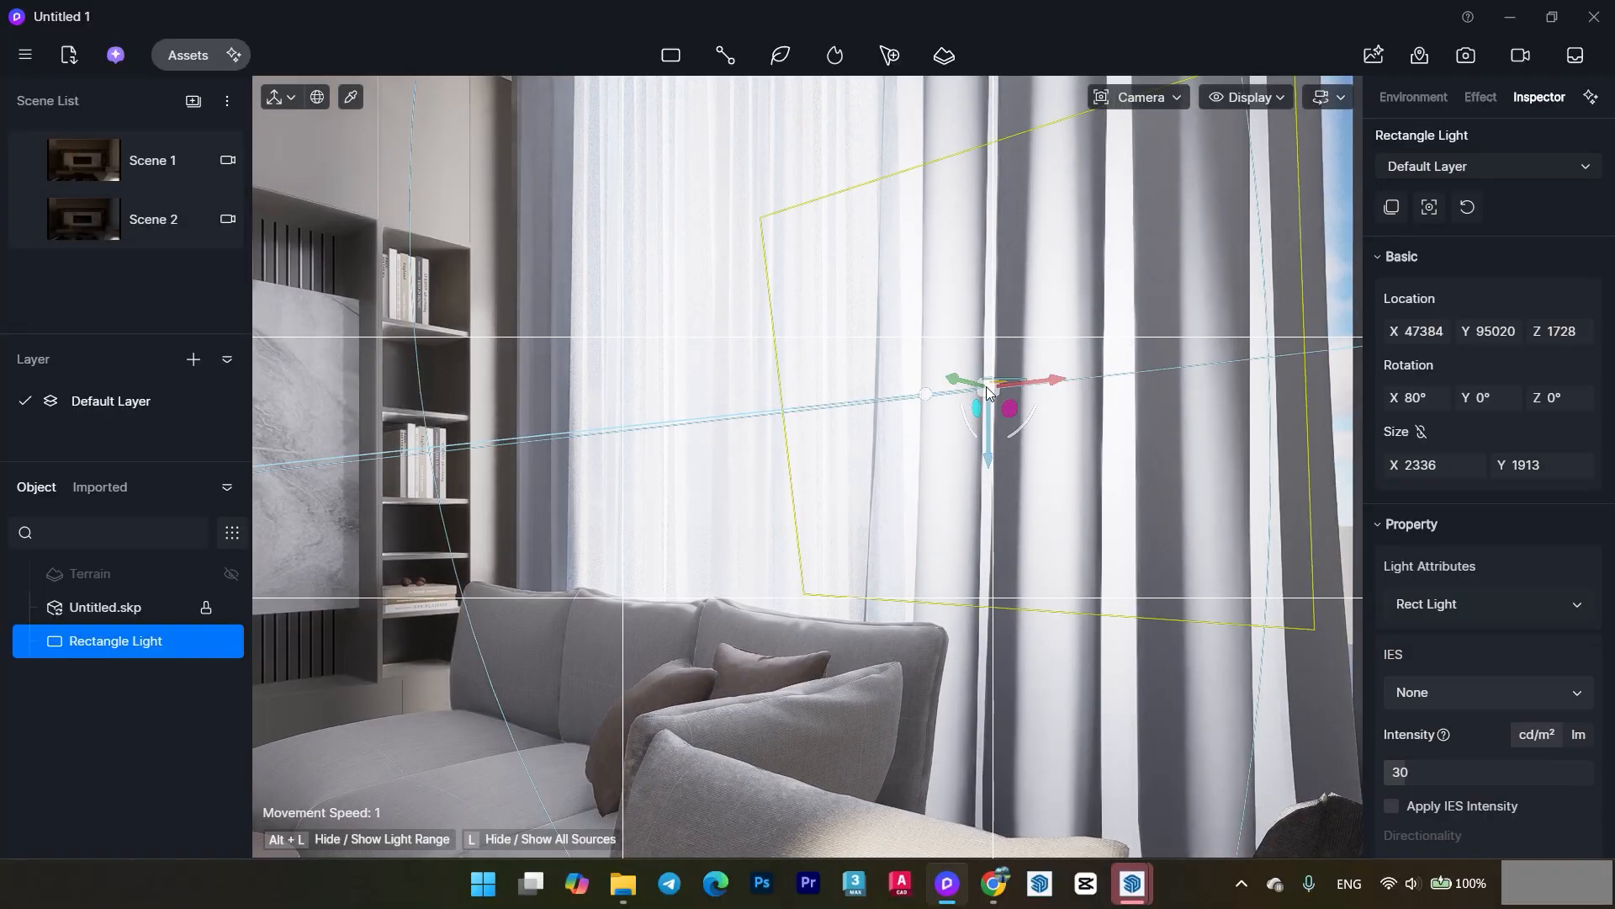
{"action": "left_click", "coordinate": [92, 220]}
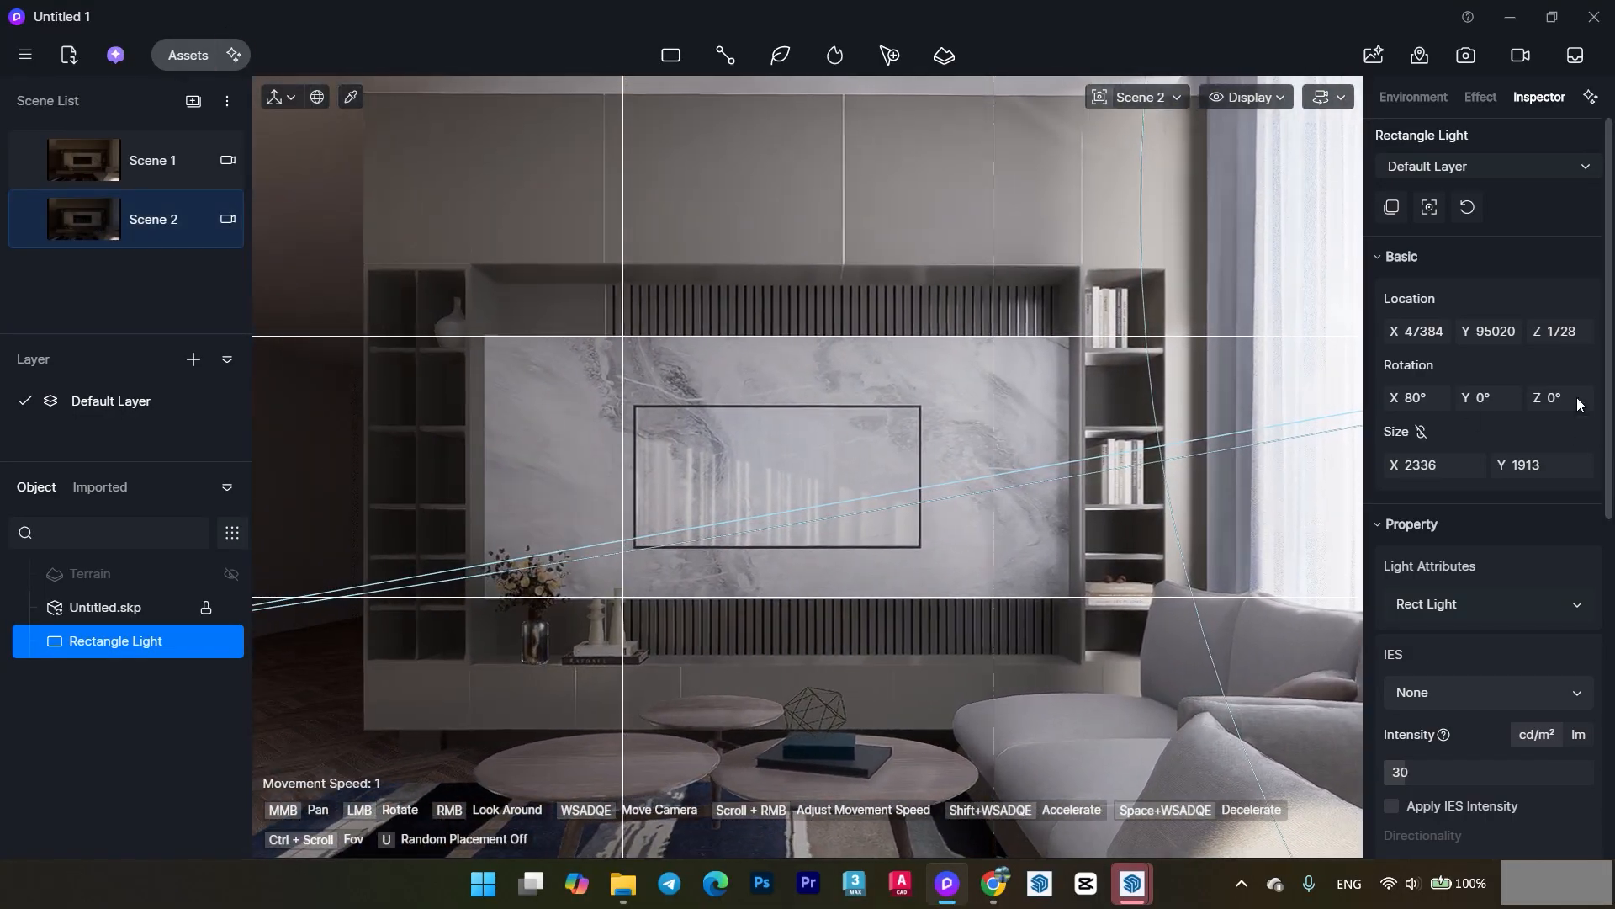
{"action": "left_click_drag", "start_coordinate": [1489, 330], "coordinate": [1611, 331]}
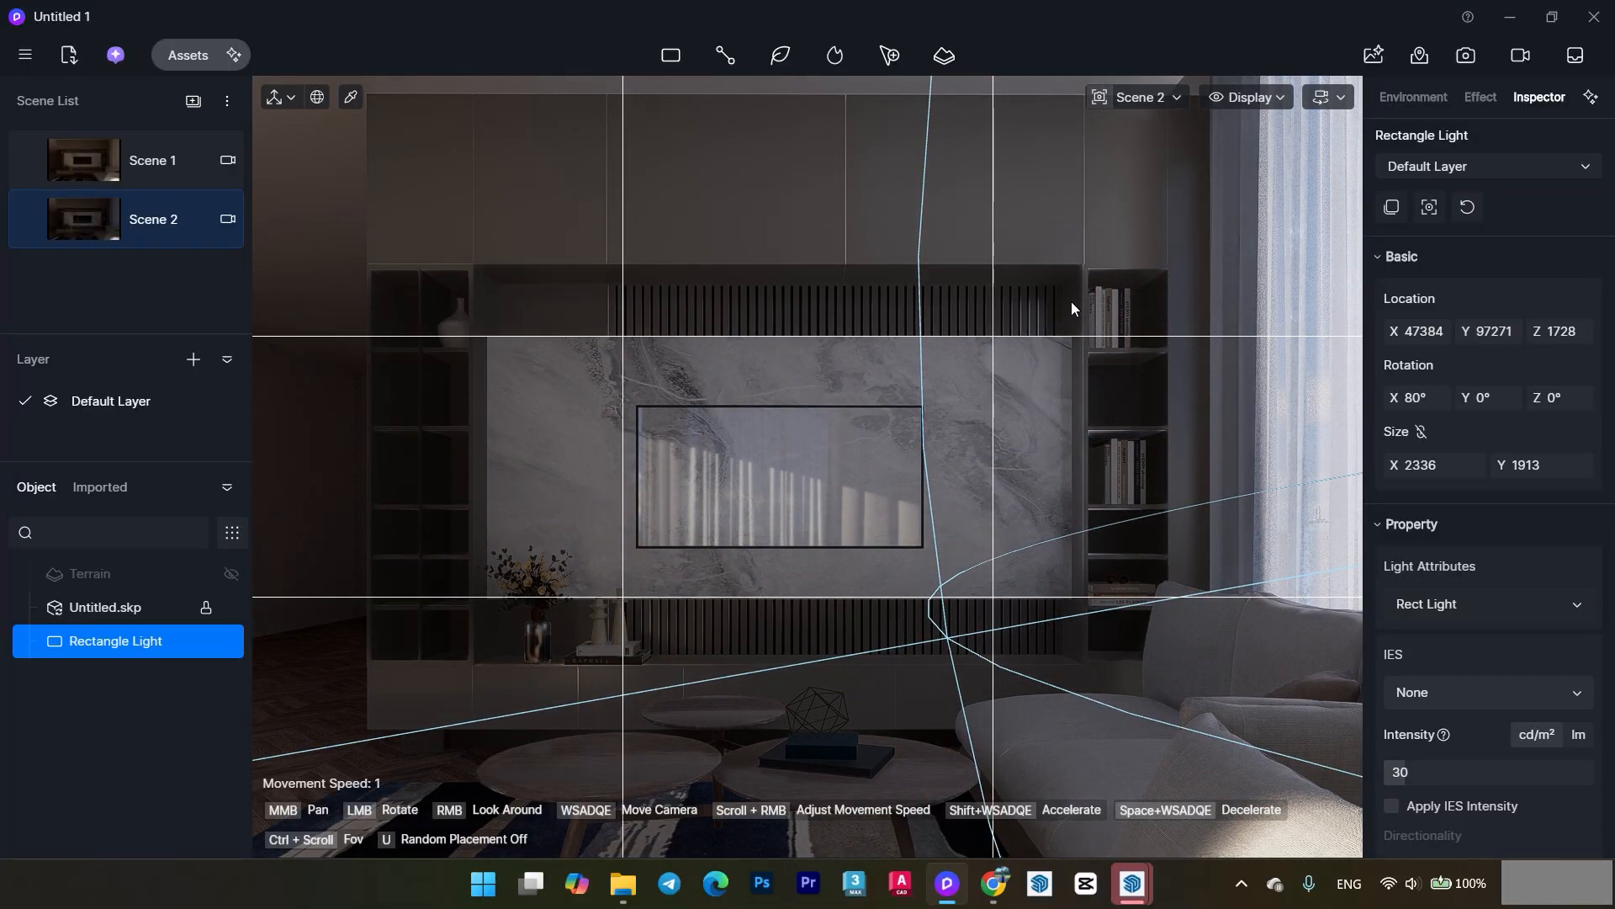
{"action": "left_click_drag", "start_coordinate": [1487, 331], "coordinate": [1405, 330]}
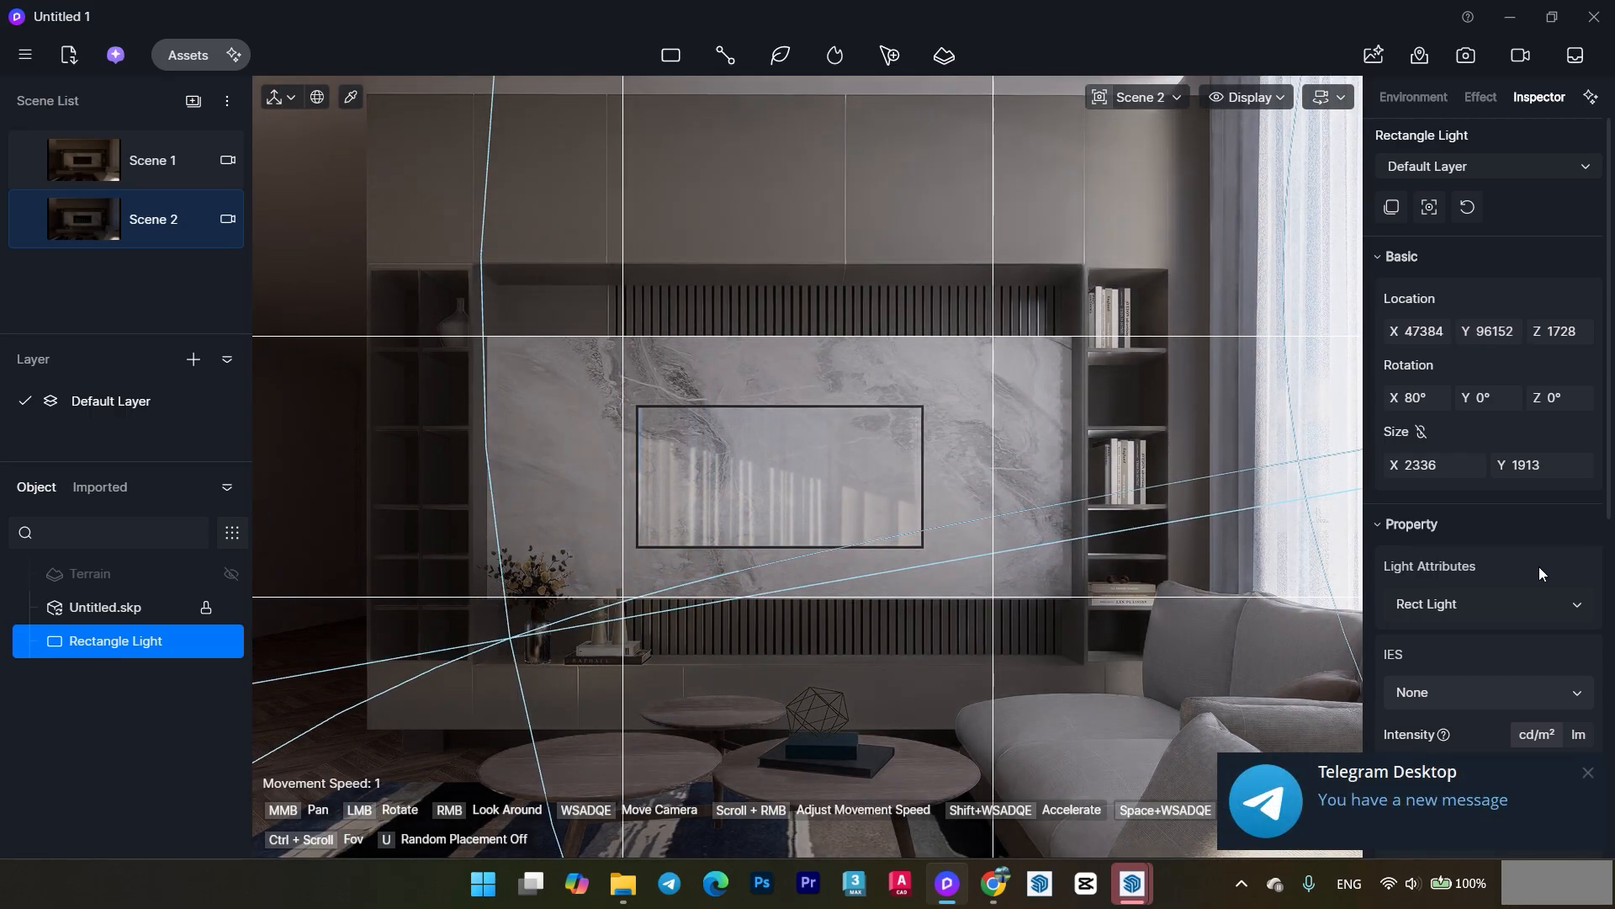
{"action": "left_click", "coordinate": [1596, 782]}
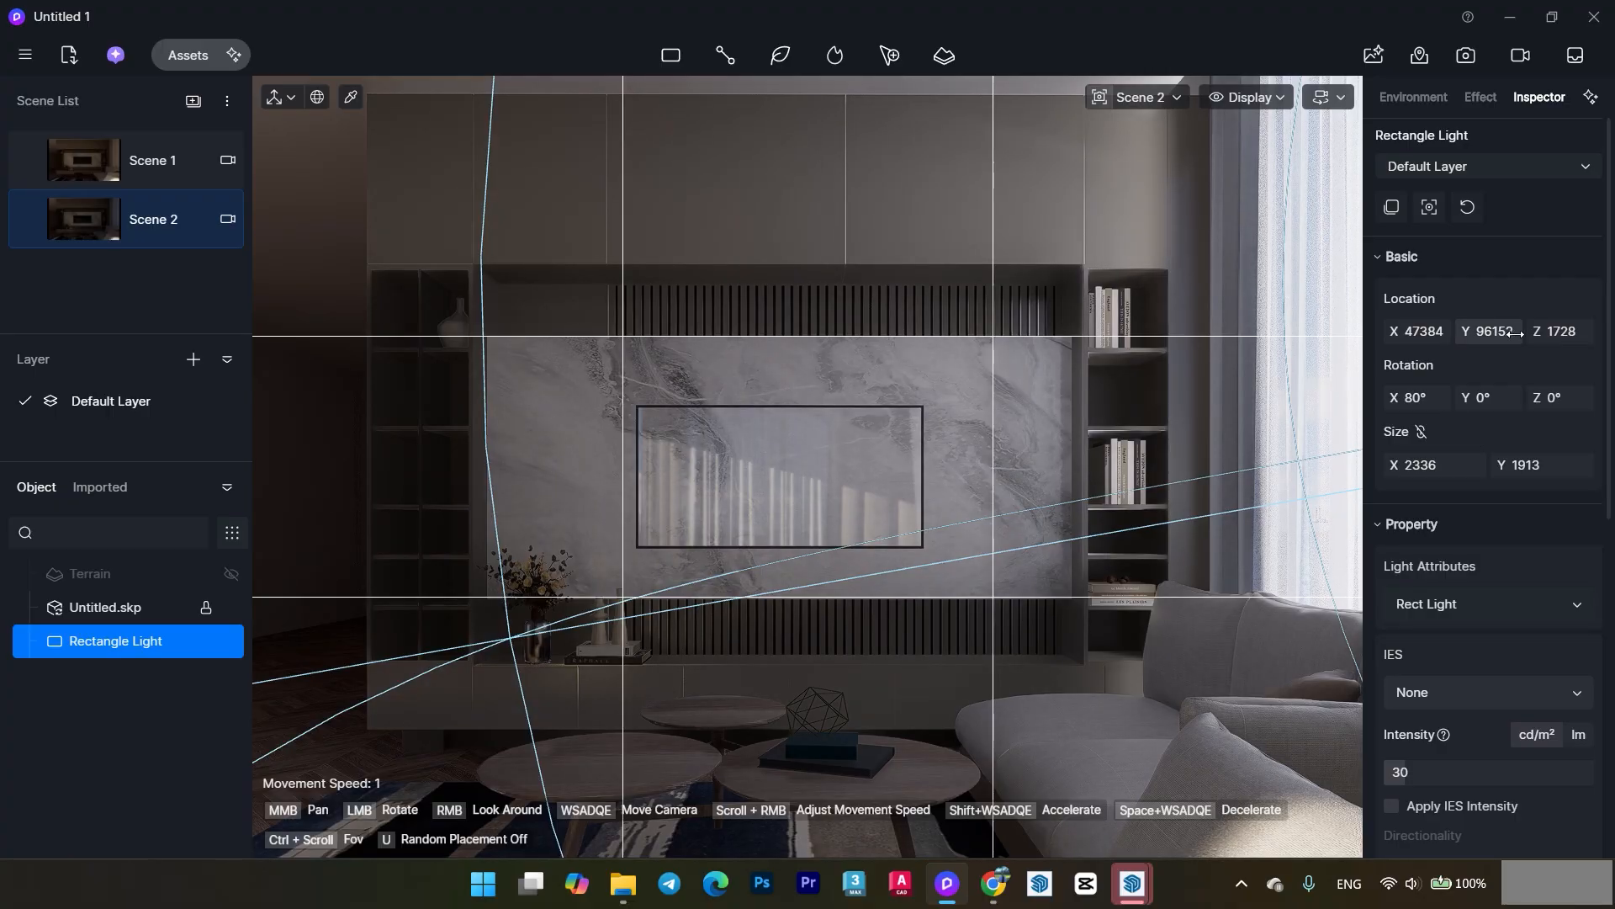
{"action": "left_click_drag", "start_coordinate": [1515, 334], "coordinate": [1459, 334]}
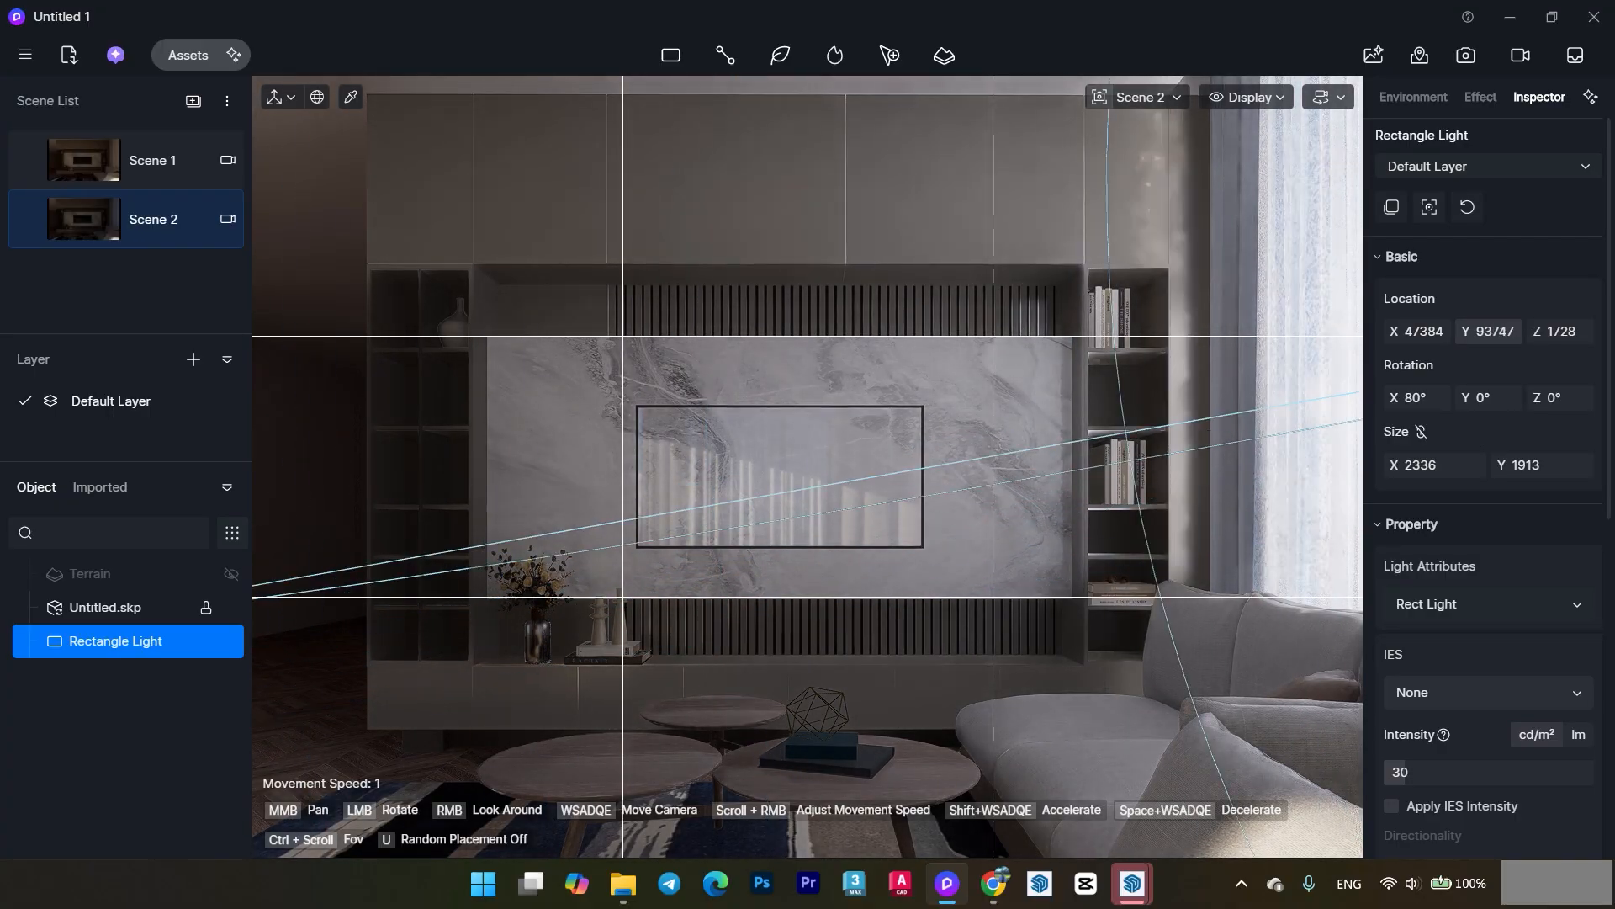
{"action": "left_click_drag", "start_coordinate": [985, 334], "coordinate": [1462, 334]}
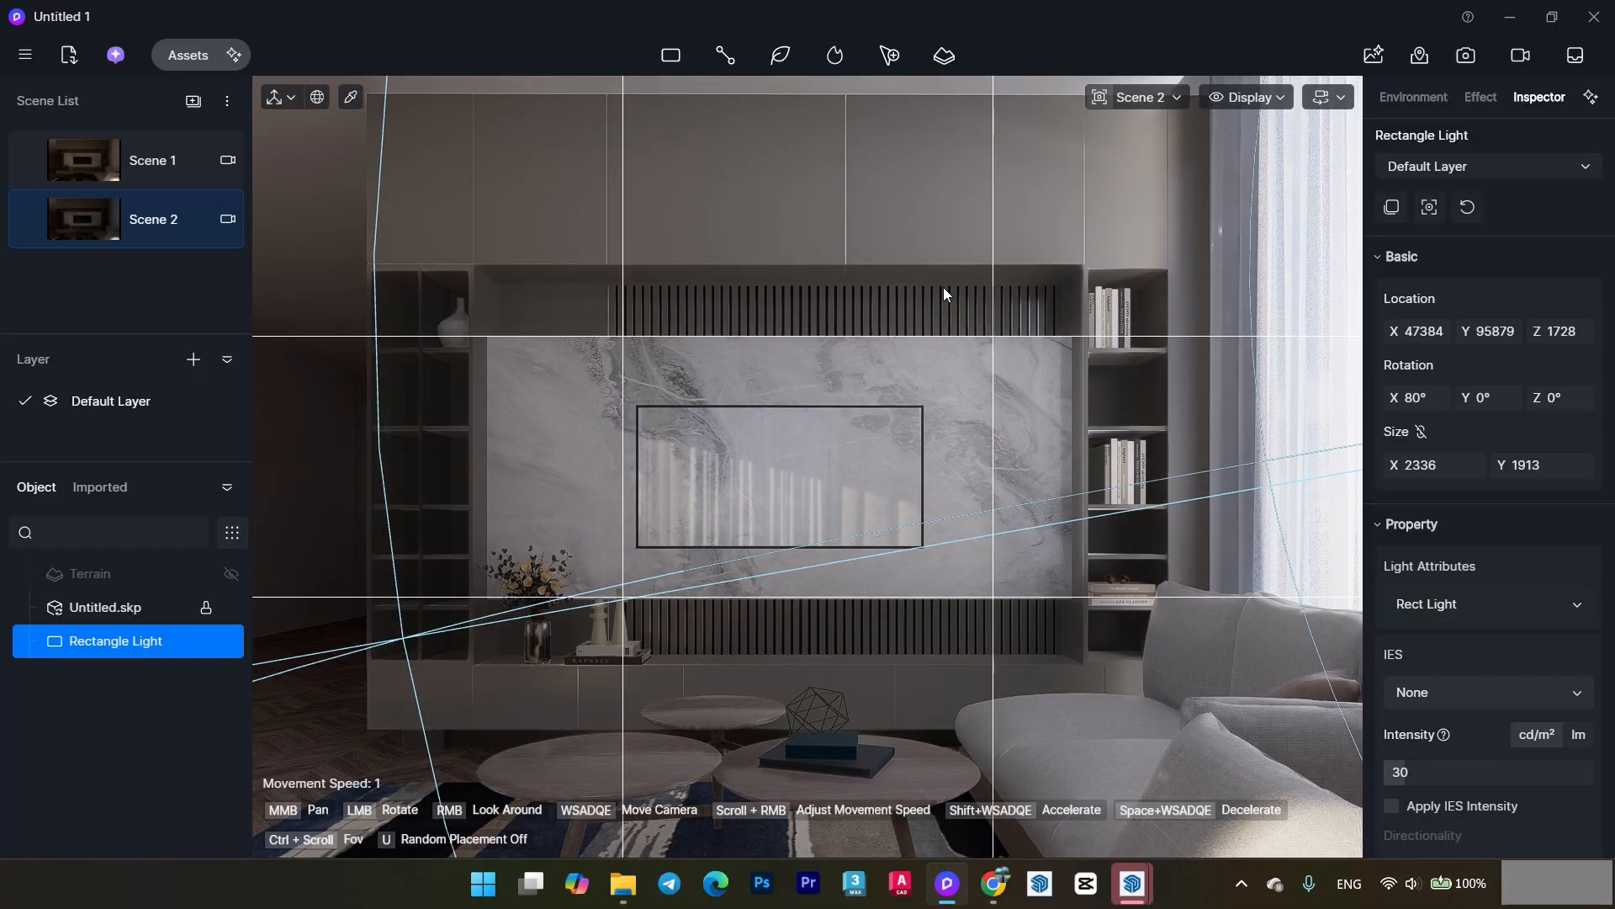
{"action": "left_click", "coordinate": [942, 286]}
- Browse the online stone, ceramic tile and SSS materials, then close the asset library
{"action": "left_click", "coordinate": [188, 55]}
{"action": "left_click", "coordinate": [84, 576]}
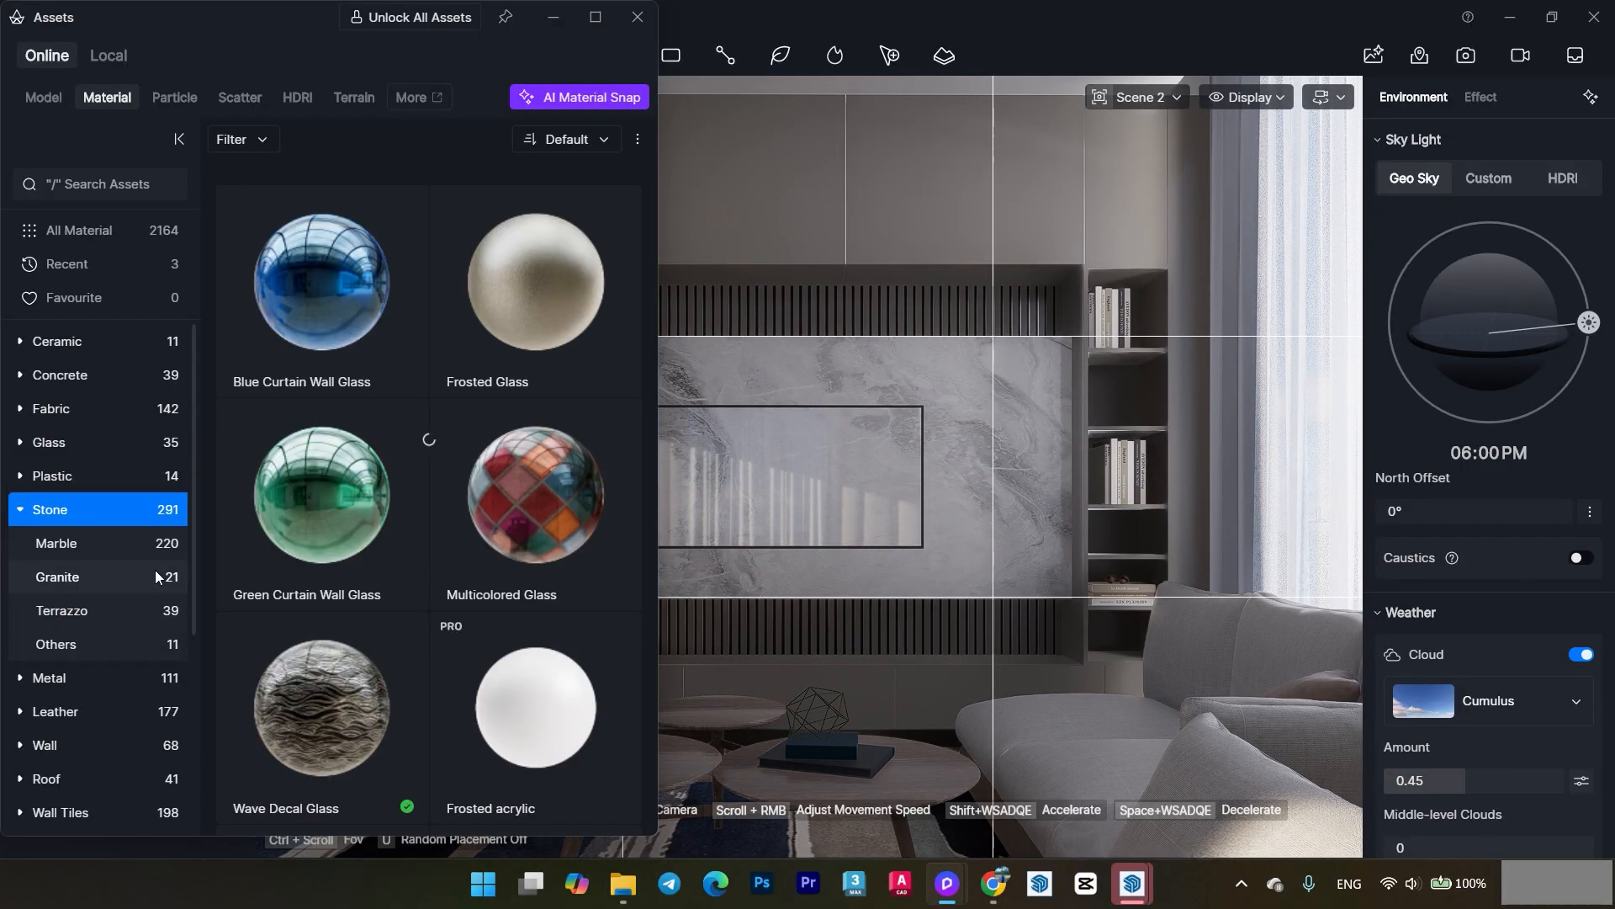
{"action": "scroll", "coordinate": [498, 518], "scroll_direction": "down", "scroll_amount": 3}
{"action": "scroll", "coordinate": [71, 702], "scroll_direction": "down", "scroll_amount": 3}
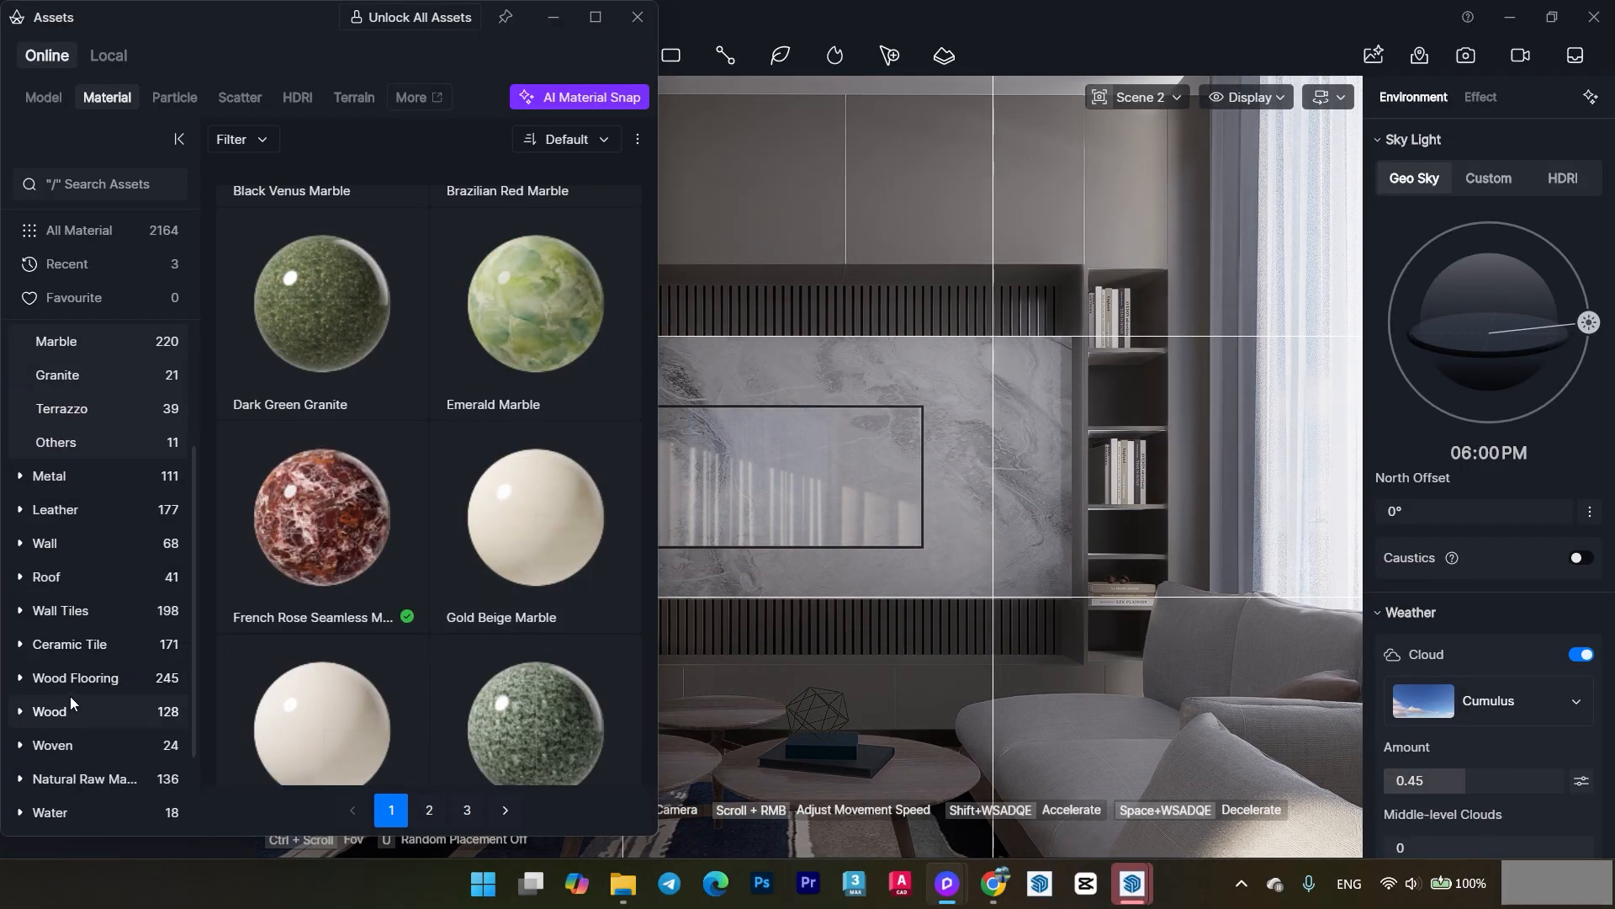
{"action": "left_click", "coordinate": [79, 649]}
{"action": "scroll", "coordinate": [426, 492], "scroll_direction": "down", "scroll_amount": 3}
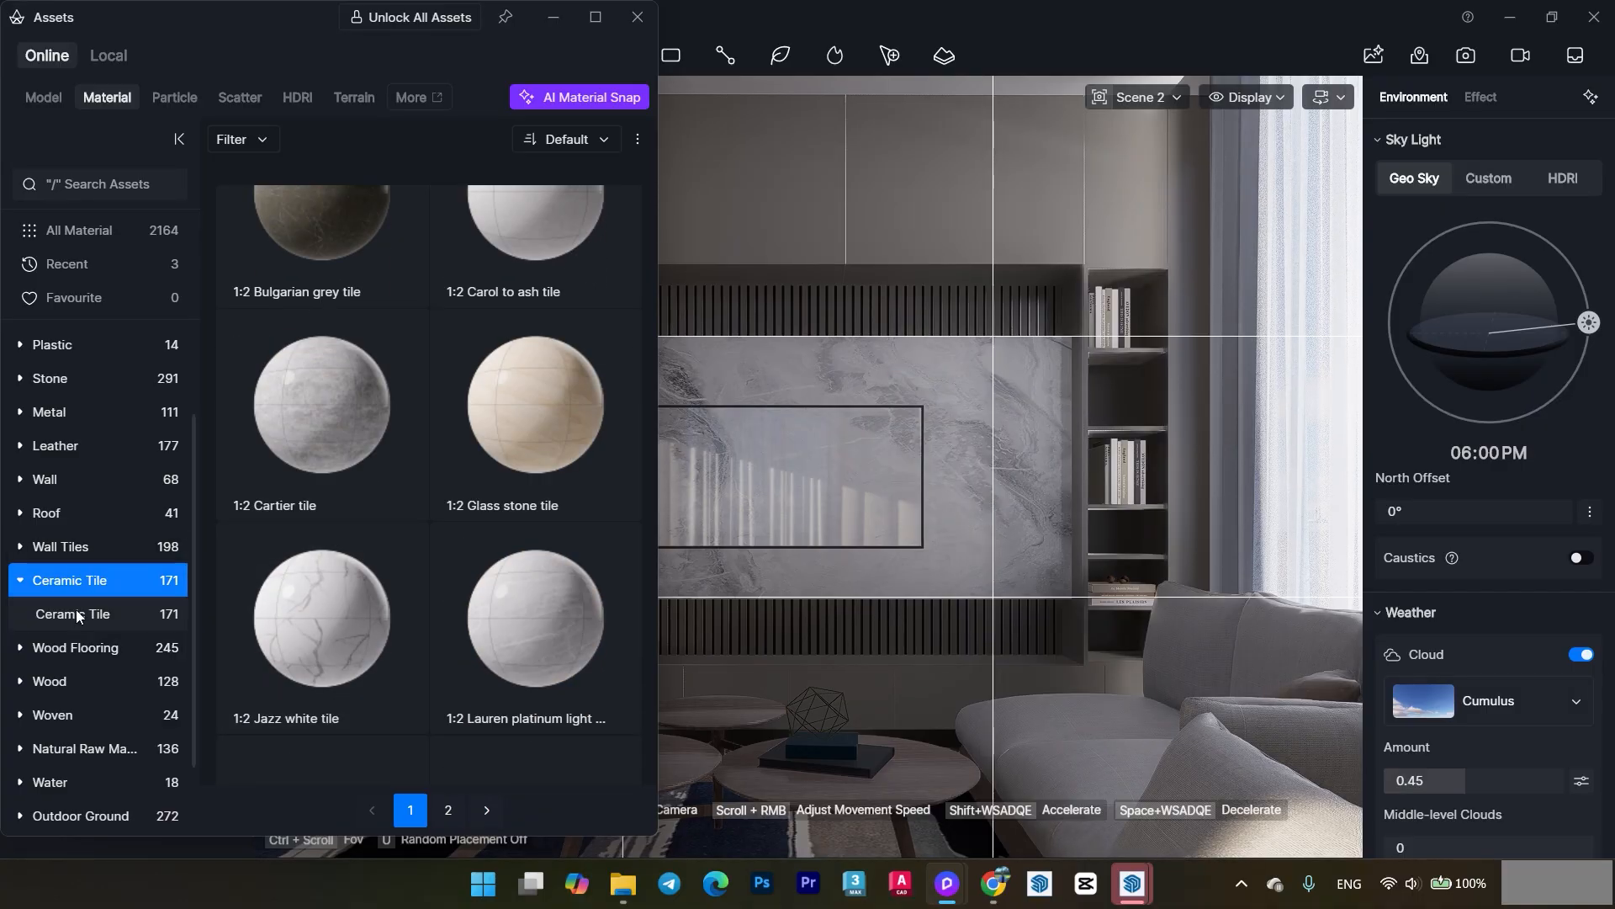
{"action": "scroll", "coordinate": [57, 755], "scroll_direction": "down", "scroll_amount": 2}
{"action": "left_click", "coordinate": [57, 753]}
{"action": "scroll", "coordinate": [410, 563], "scroll_direction": "down", "scroll_amount": 5}
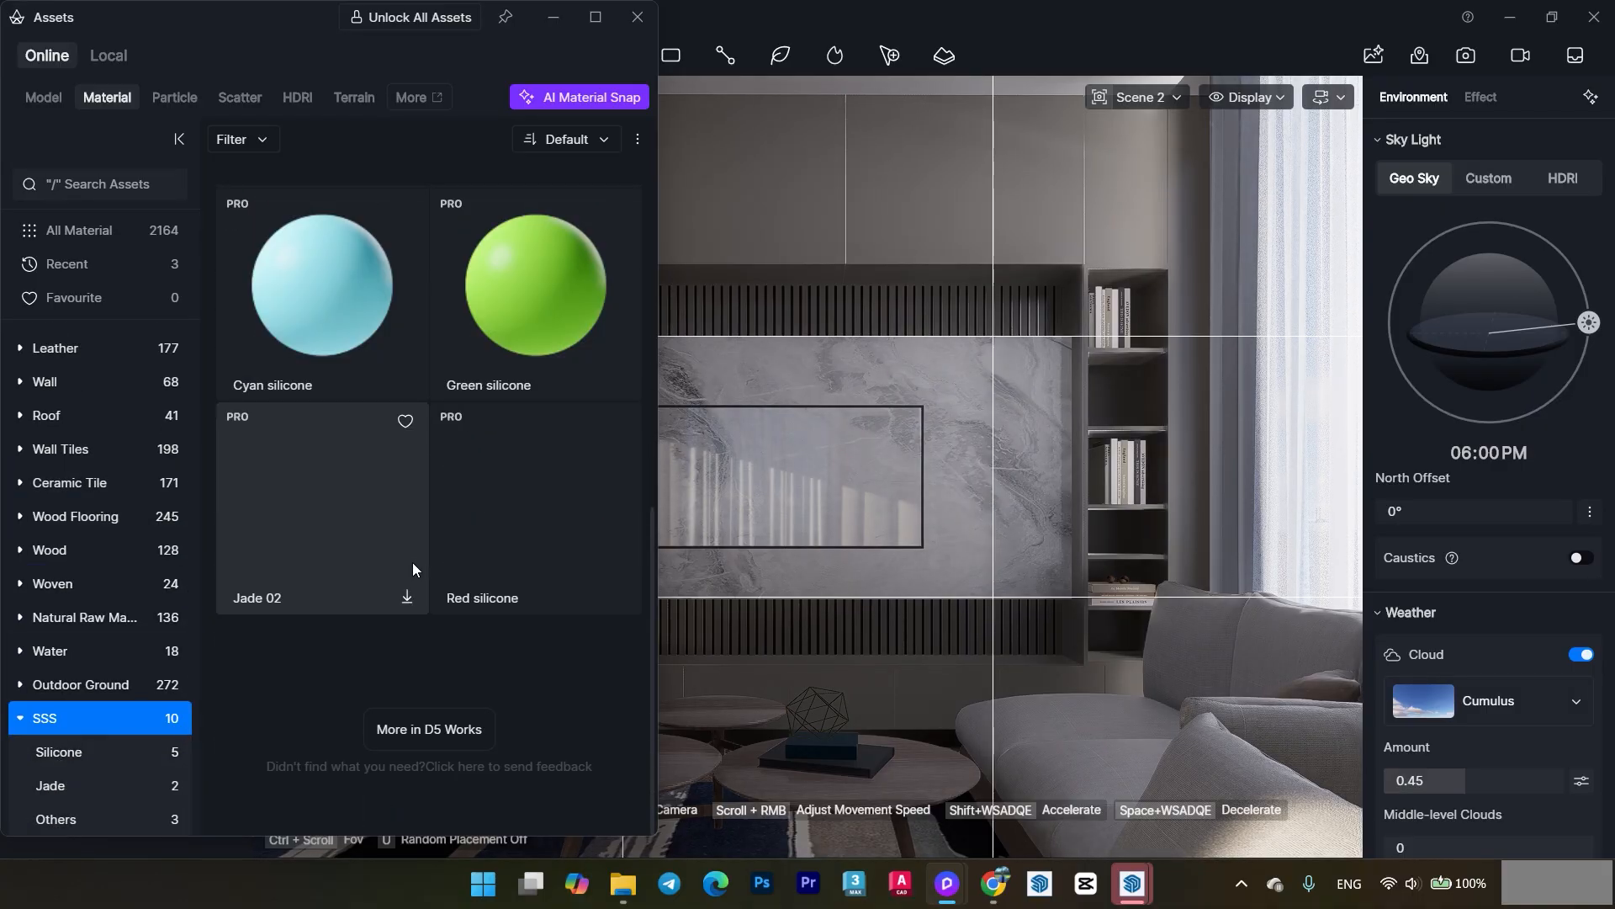
{"action": "scroll", "coordinate": [512, 597], "scroll_direction": "up", "scroll_amount": 5}
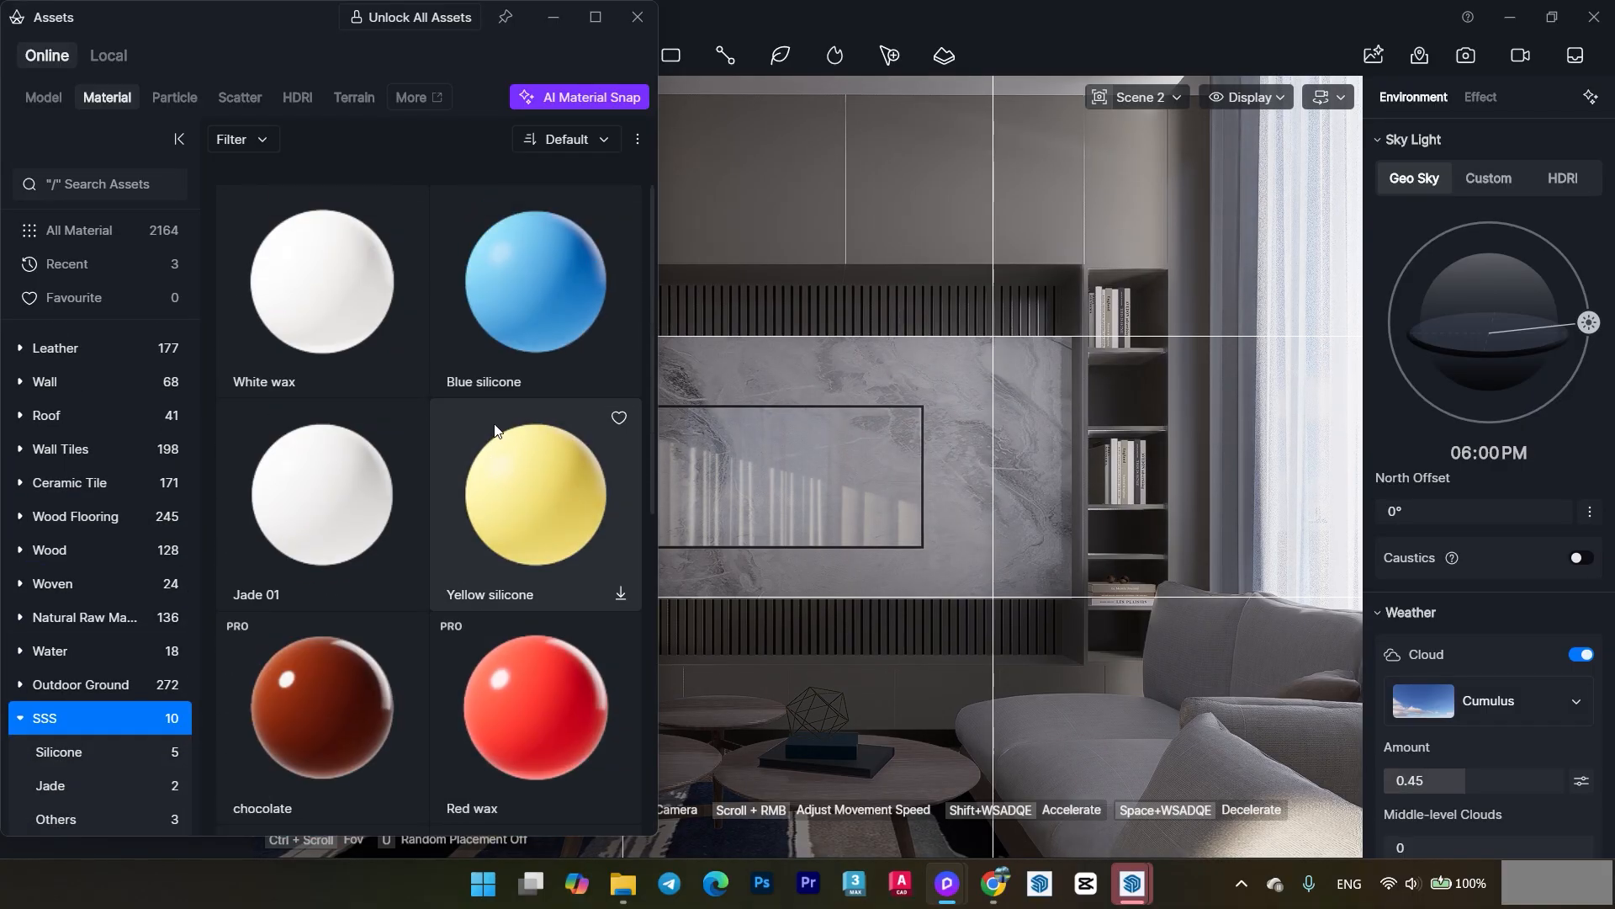
{"action": "left_click", "coordinate": [637, 16]}
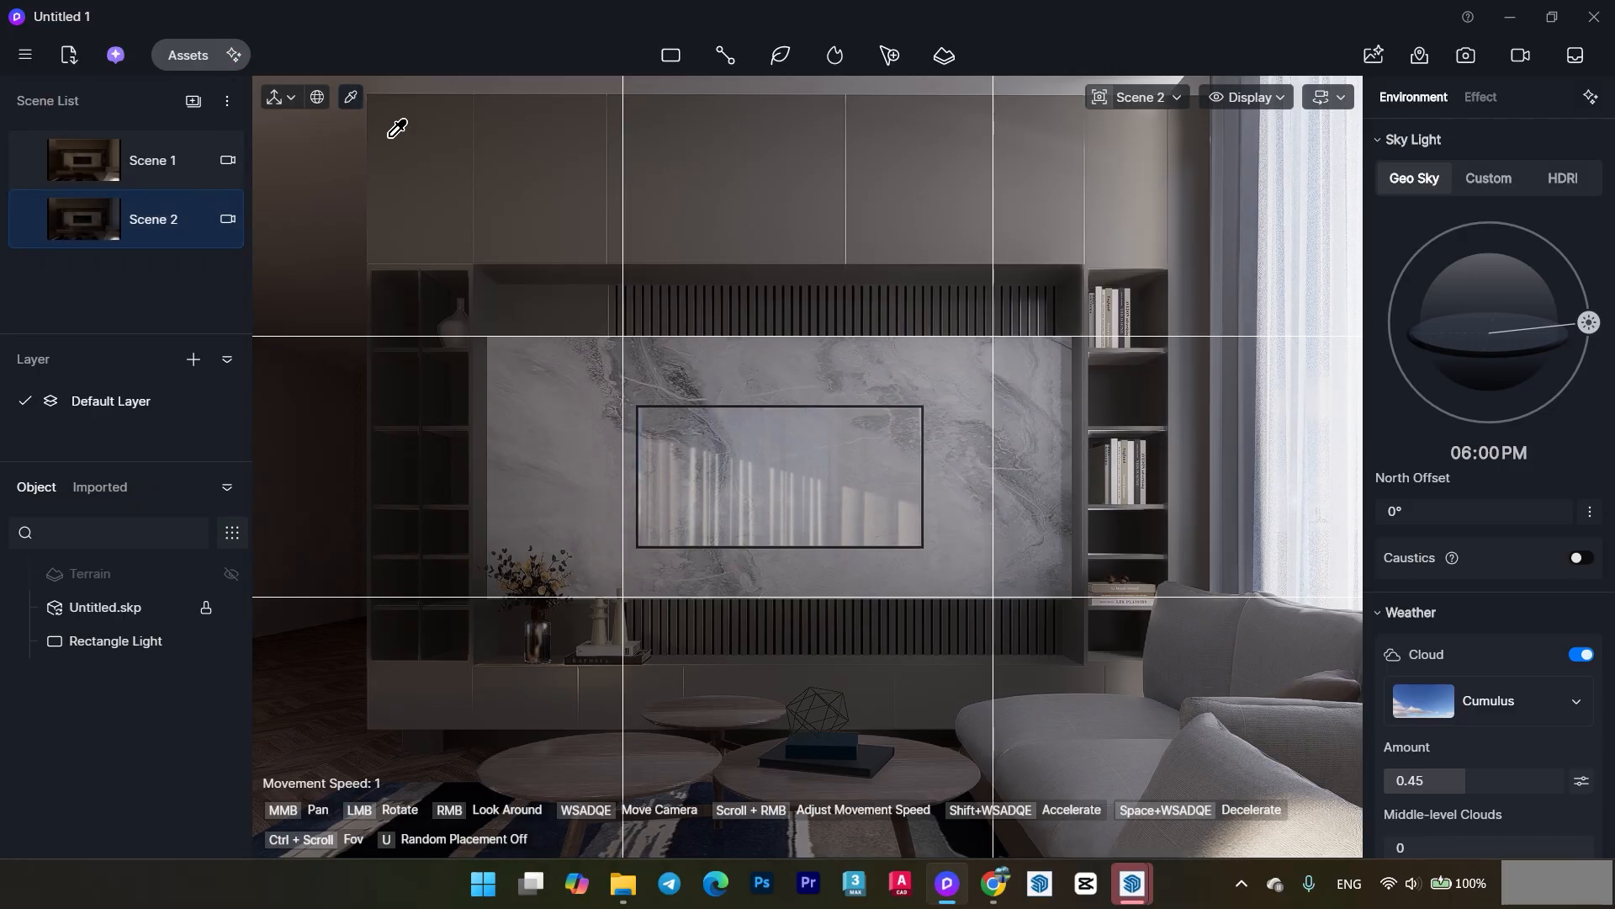
- Darken the TV screen's Normal Glass to color map saturation -72 and brightness -100, and make its base color black
{"action": "left_click", "coordinate": [791, 462]}
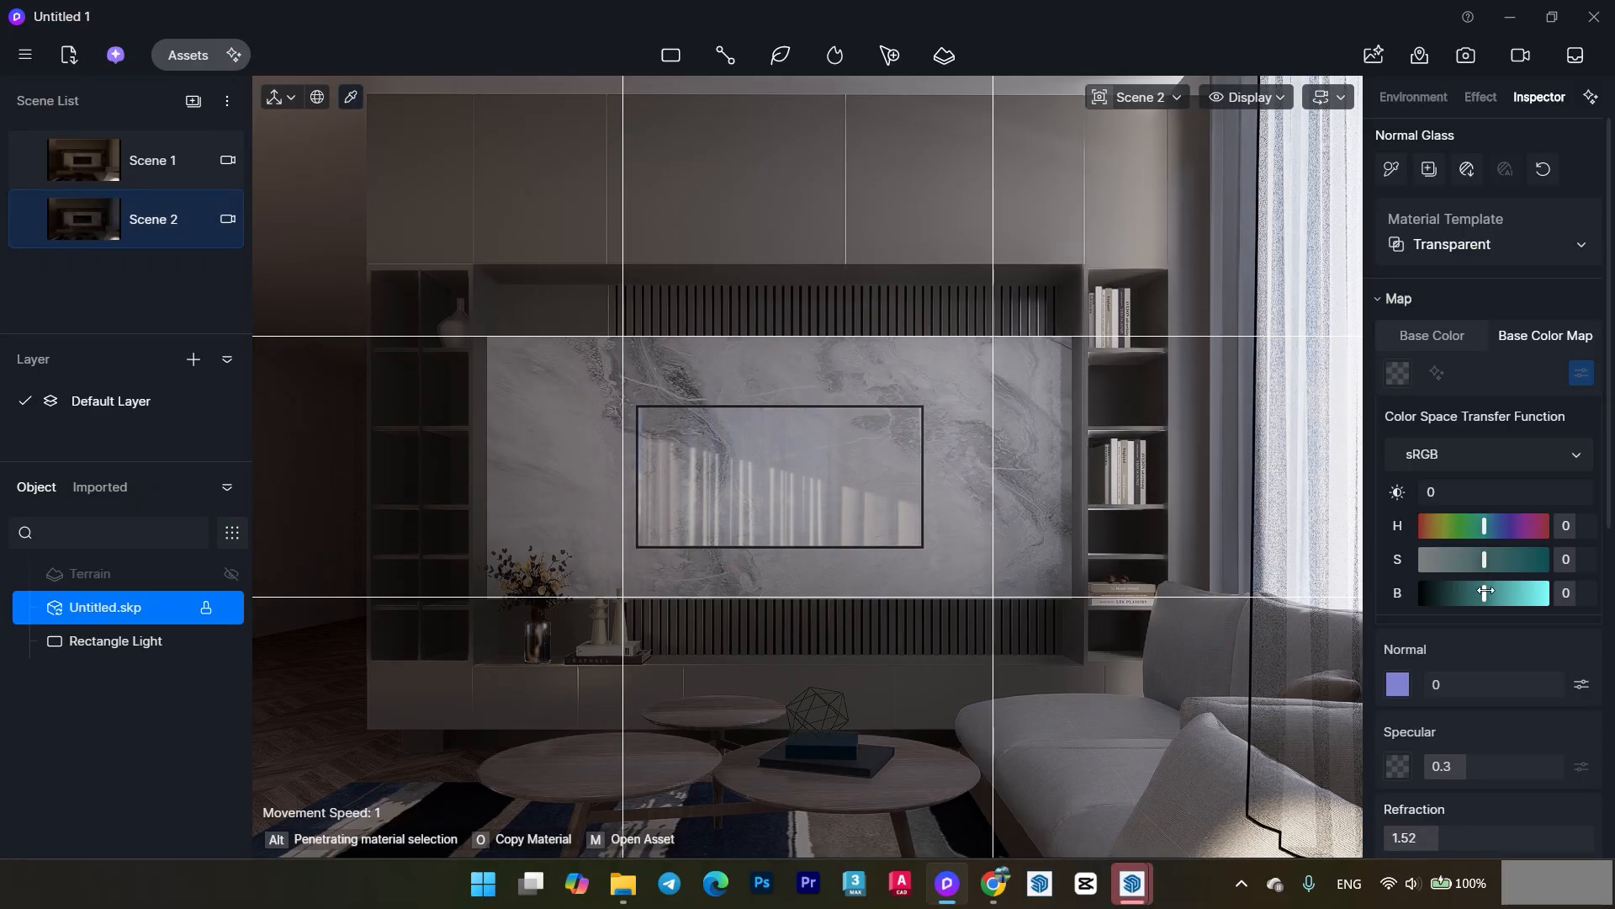
{"action": "left_click_drag", "start_coordinate": [1485, 592], "coordinate": [1361, 592]}
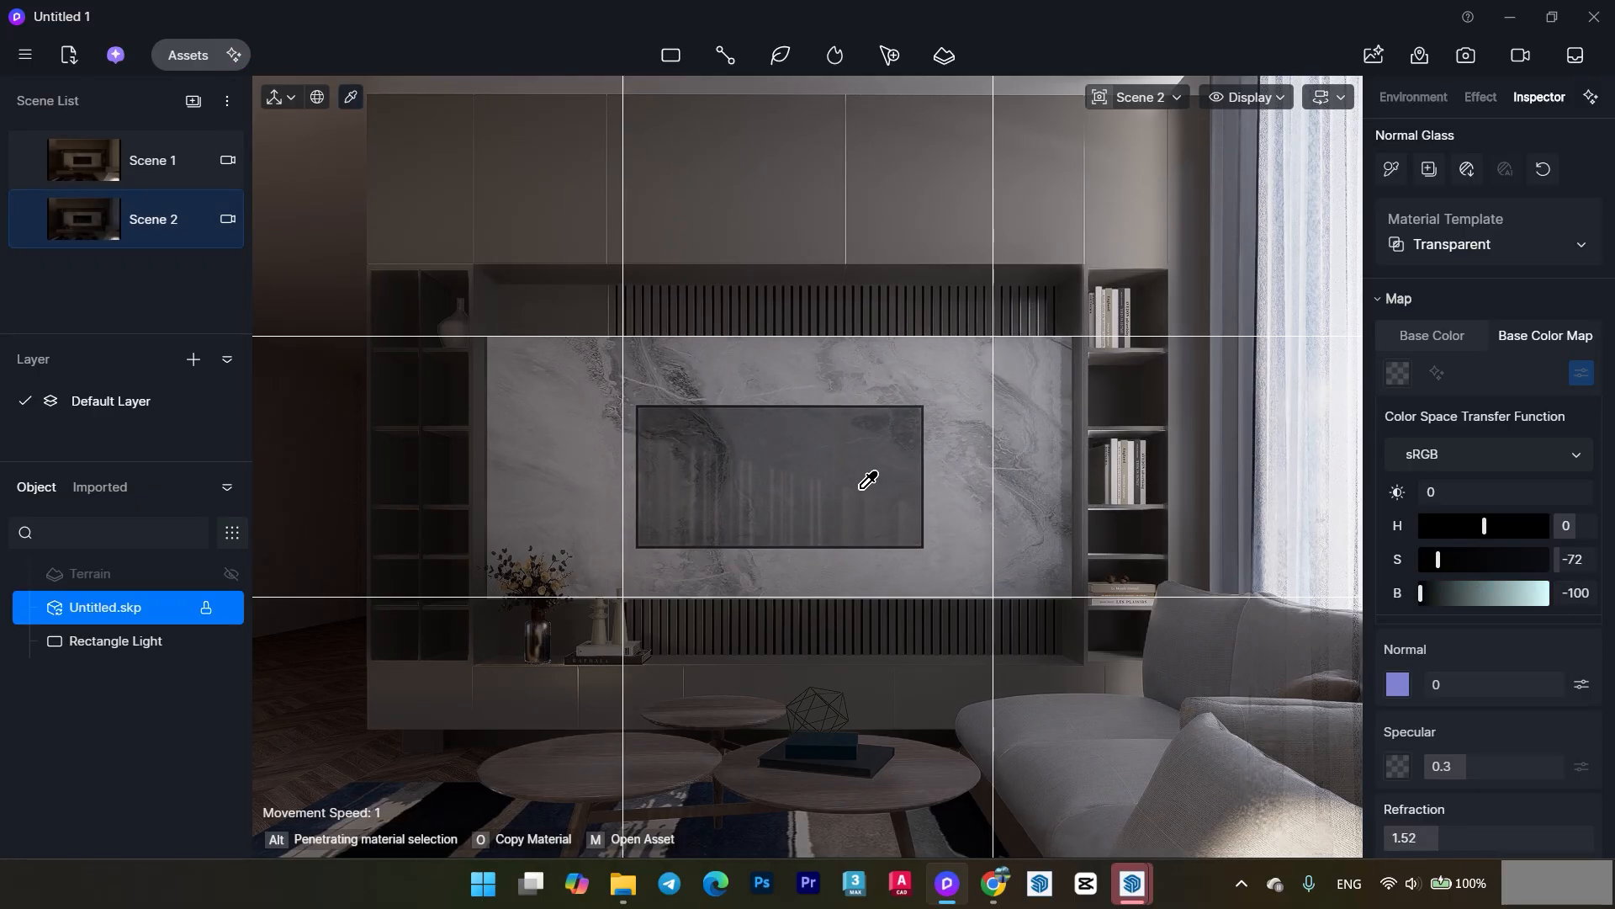
{"action": "left_click", "coordinate": [1432, 335]}
{"action": "left_click", "coordinate": [1397, 373]}
{"action": "left_click_drag", "start_coordinate": [1317, 426], "coordinate": [1068, 507]}
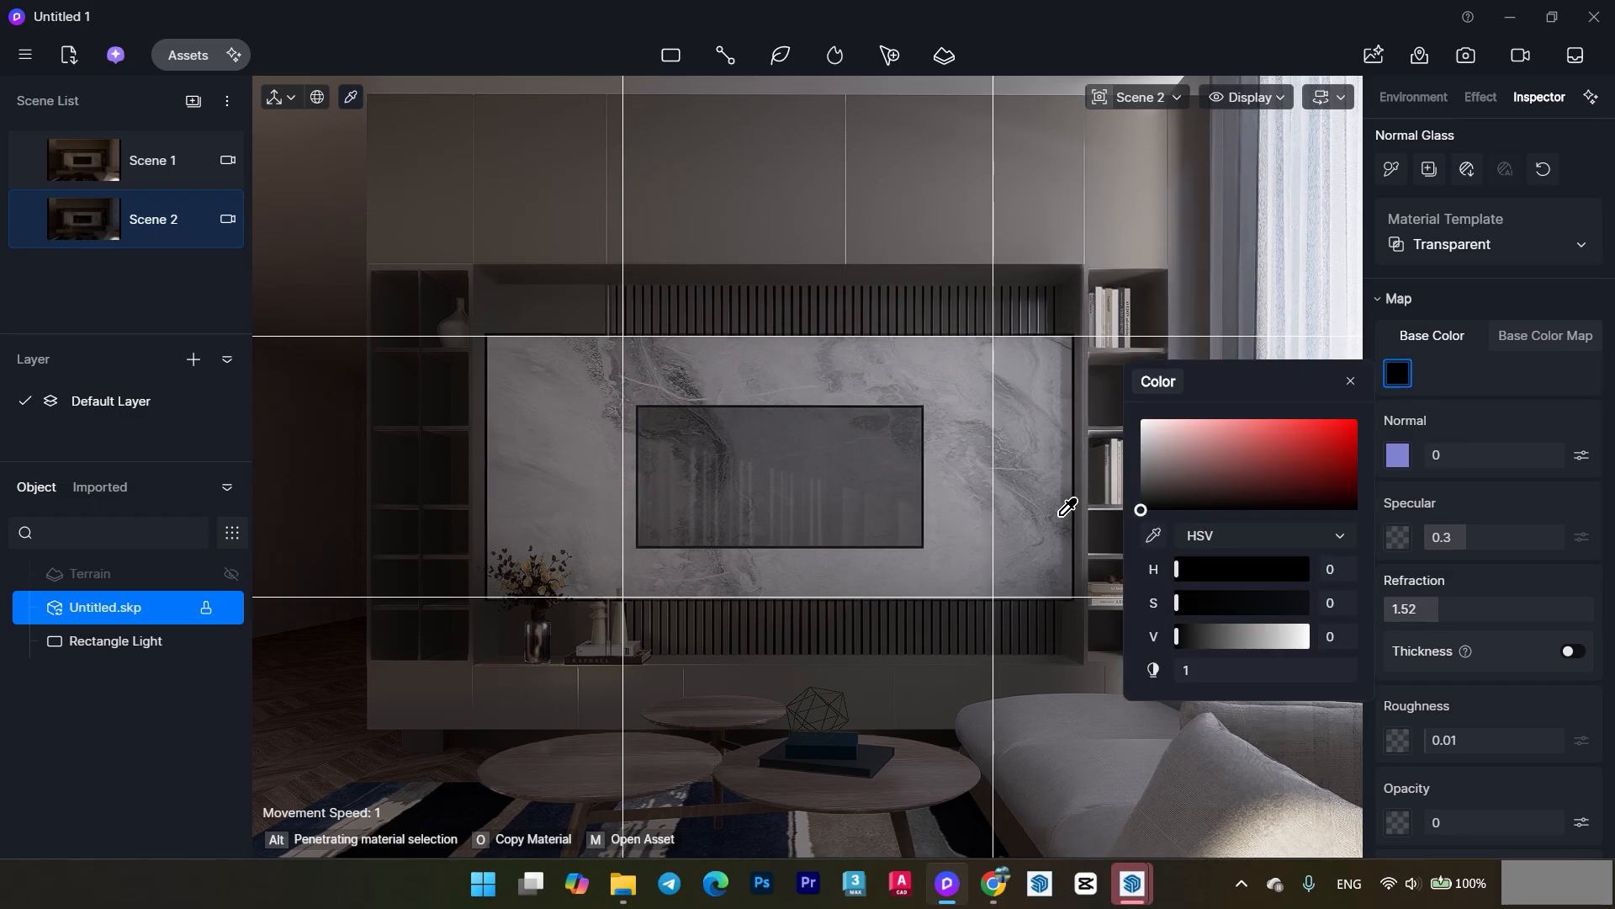
{"action": "key", "text": "Escape"}
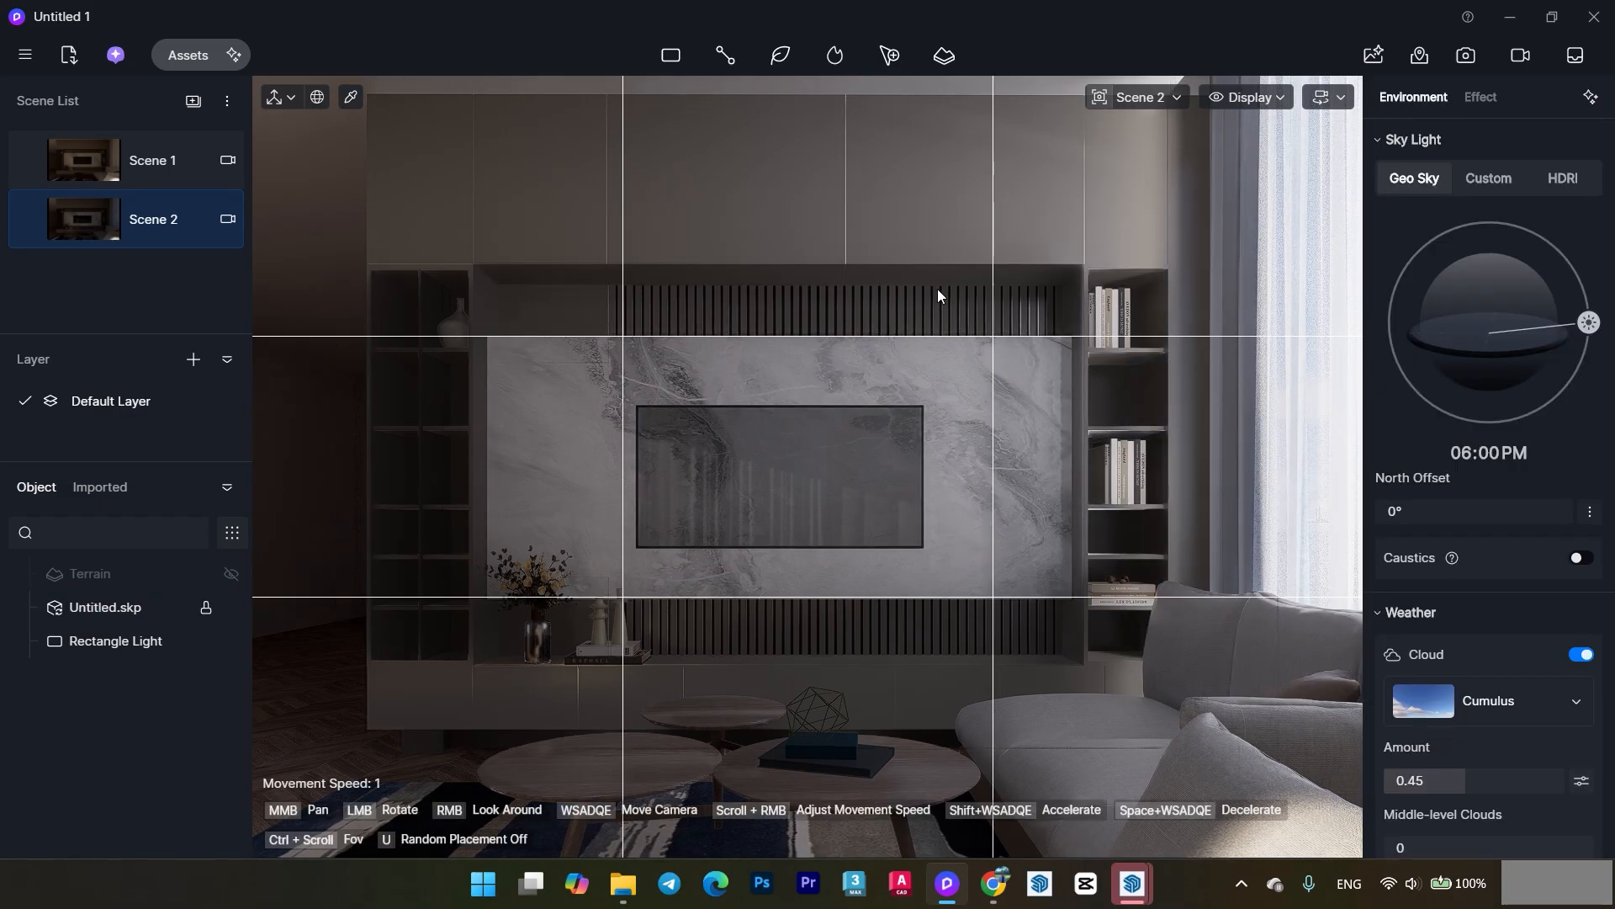
- Switch to SketchUp, paint the TV screen with the dark red Color A07, and return to D5 Render
{"action": "left_click", "coordinate": [1510, 17]}
{"action": "mouse_move", "coordinate": [844, 487]}
{"action": "middle_mouse_down"}
{"action": "mouse_move", "coordinate": [1114, 288]}
{"action": "mouse_move", "coordinate": [825, 429]}
{"action": "mouse_move", "coordinate": [717, 462]}
{"action": "middle_mouse_up"}
{"action": "key", "text": "b"}
{"action": "left_click", "coordinate": [1488, 468]}
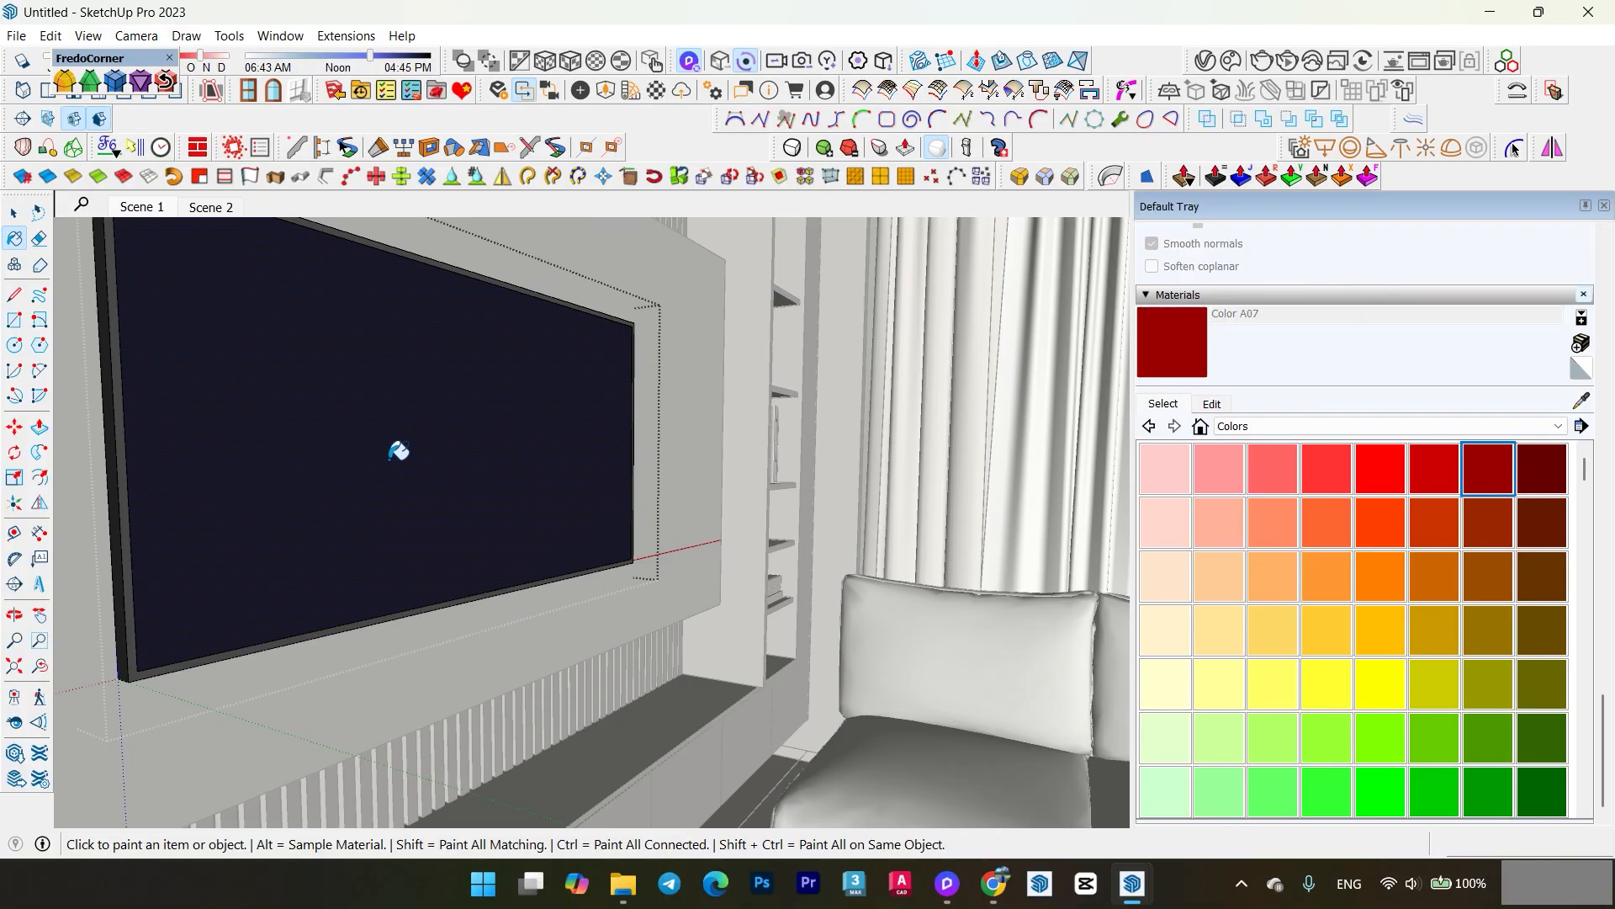
{"action": "left_click", "coordinate": [370, 456]}
{"action": "key", "text": "alt+Tab"}
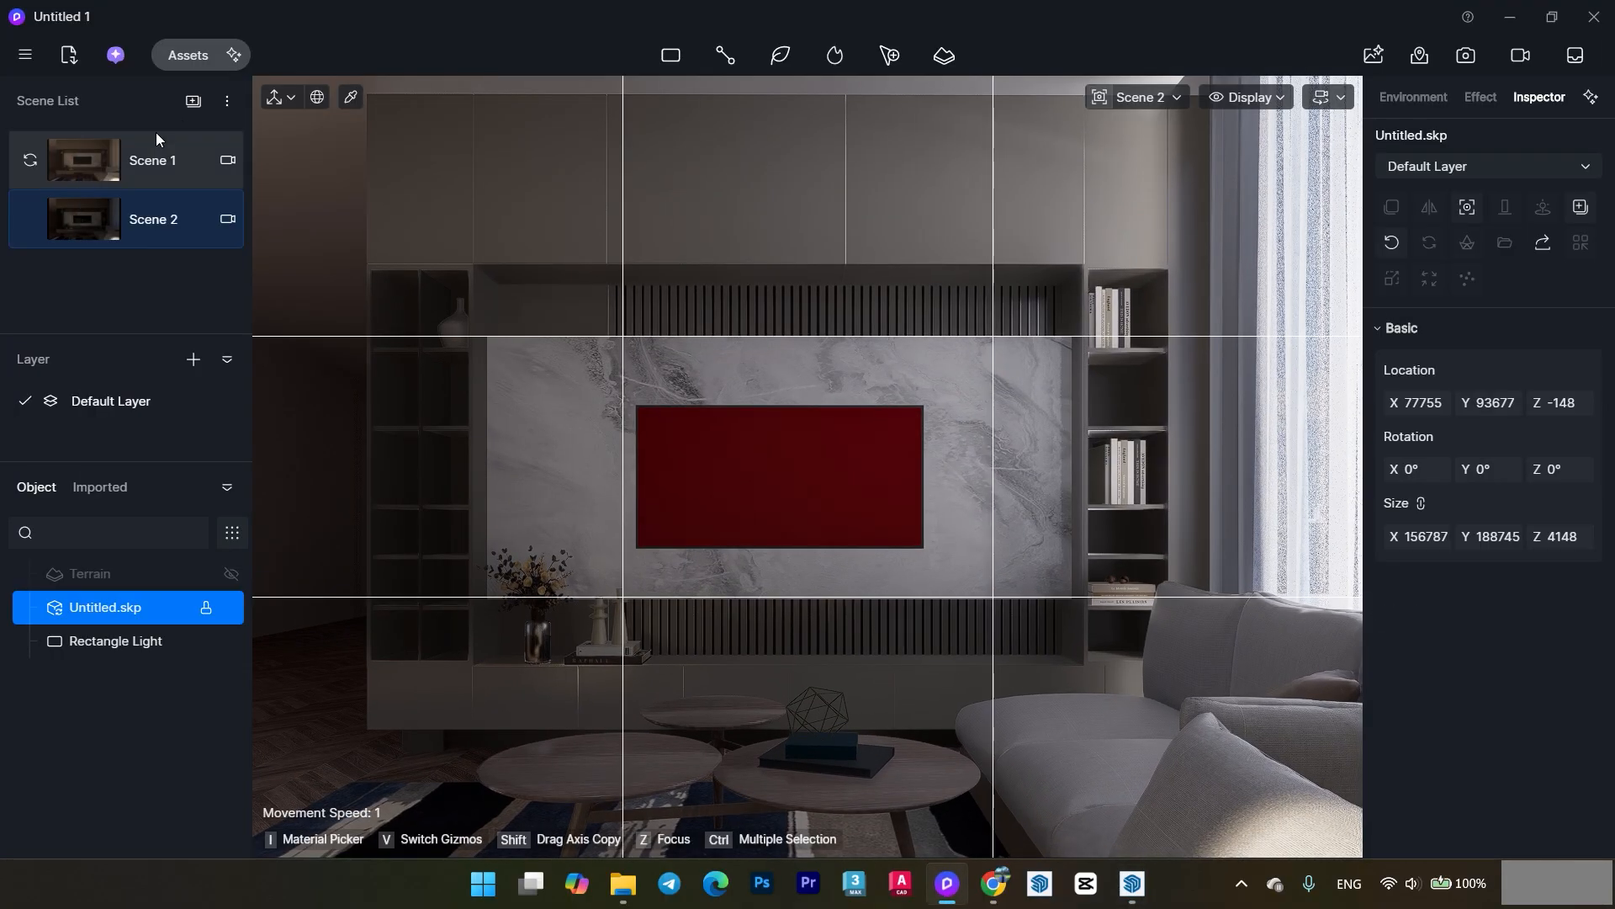
- Set the red TV screen material's base color to black and its roughness to about 0.03
{"action": "left_click", "coordinate": [351, 97]}
{"action": "left_click", "coordinate": [779, 476]}
{"action": "left_click", "coordinate": [1397, 410]}
{"action": "left_click_drag", "start_coordinate": [1347, 501], "coordinate": [1058, 515]}
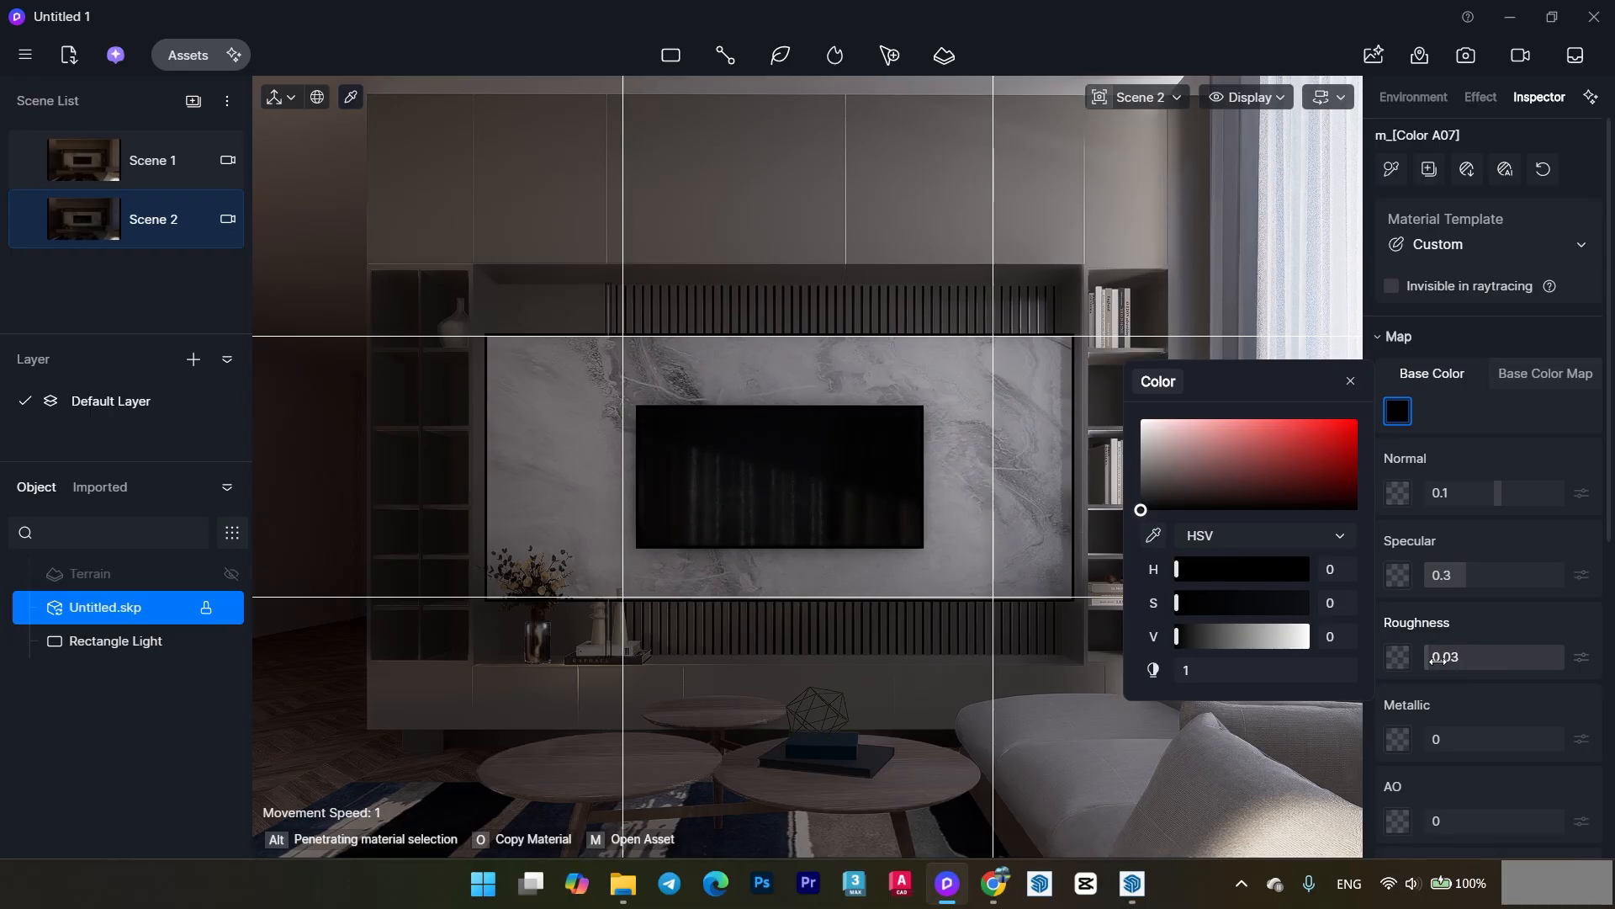
{"action": "key", "text": "Escape"}
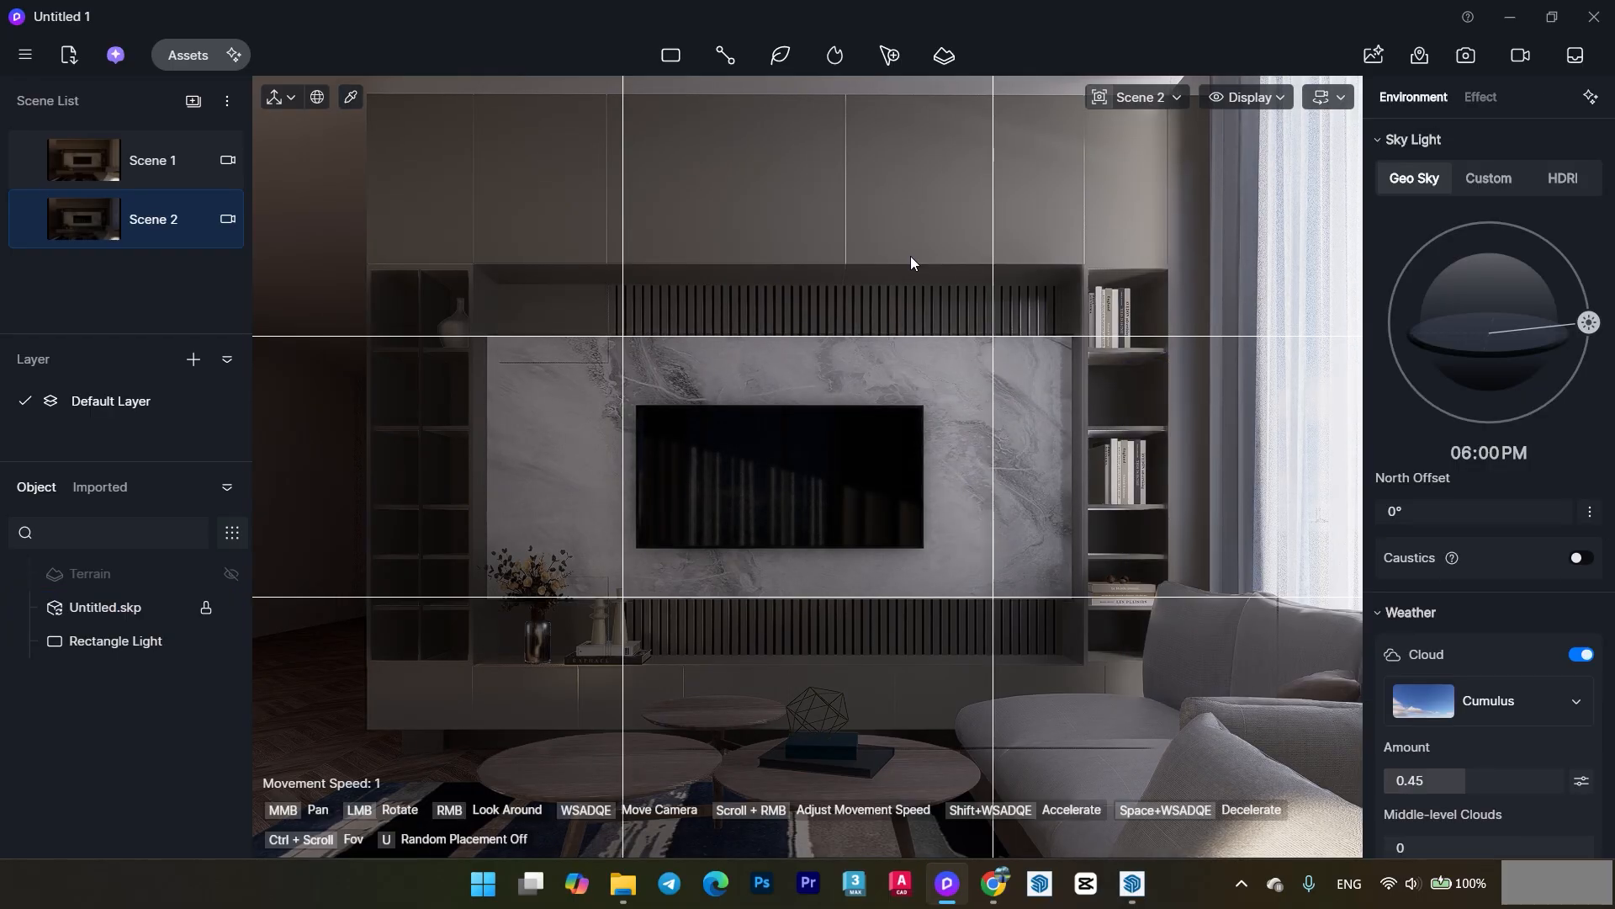
- Change the wall cabinet material's base color to light beige, HSV about 42, 14, 81
{"action": "left_click", "coordinate": [864, 259]}
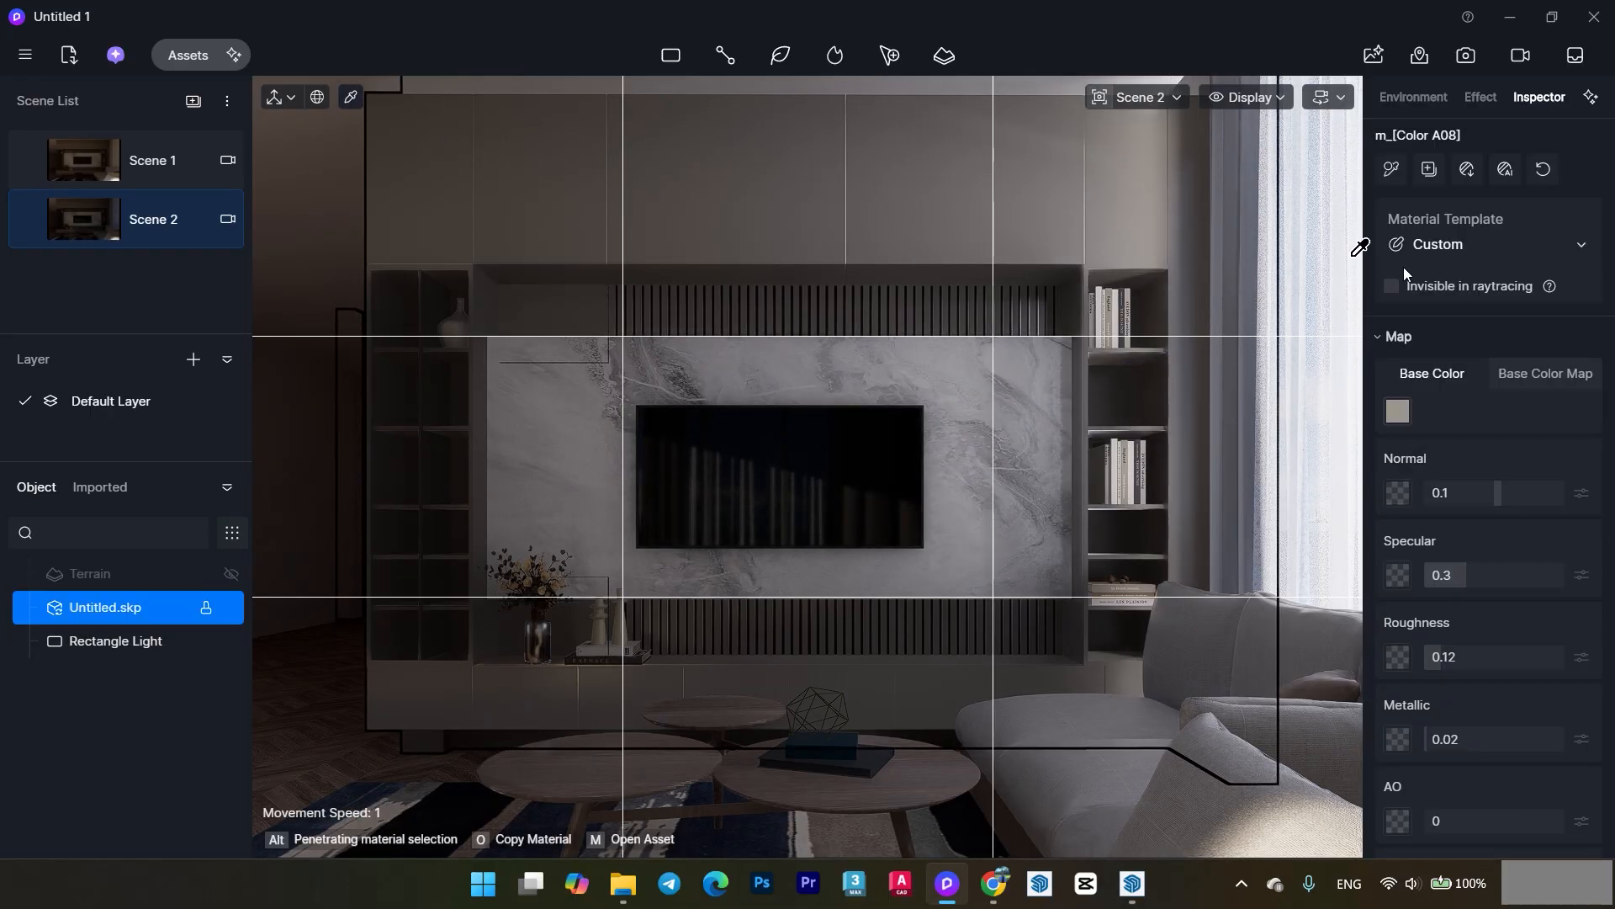
{"action": "left_click", "coordinate": [1398, 411]}
{"action": "left_click", "coordinate": [1172, 439]}
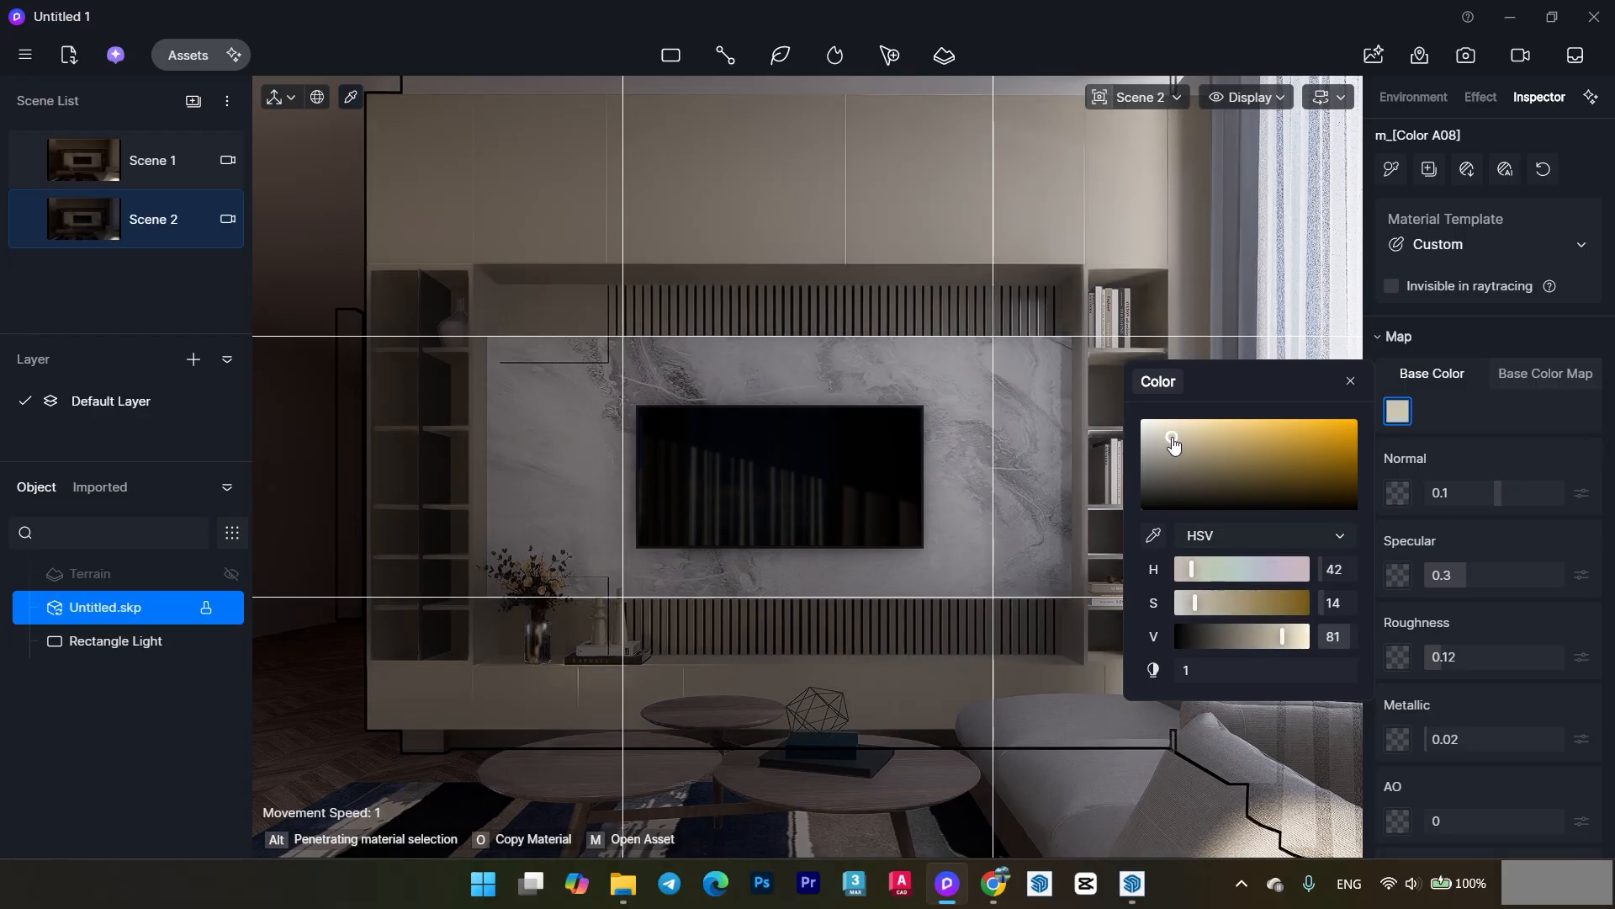
{"action": "key", "text": "Escape"}
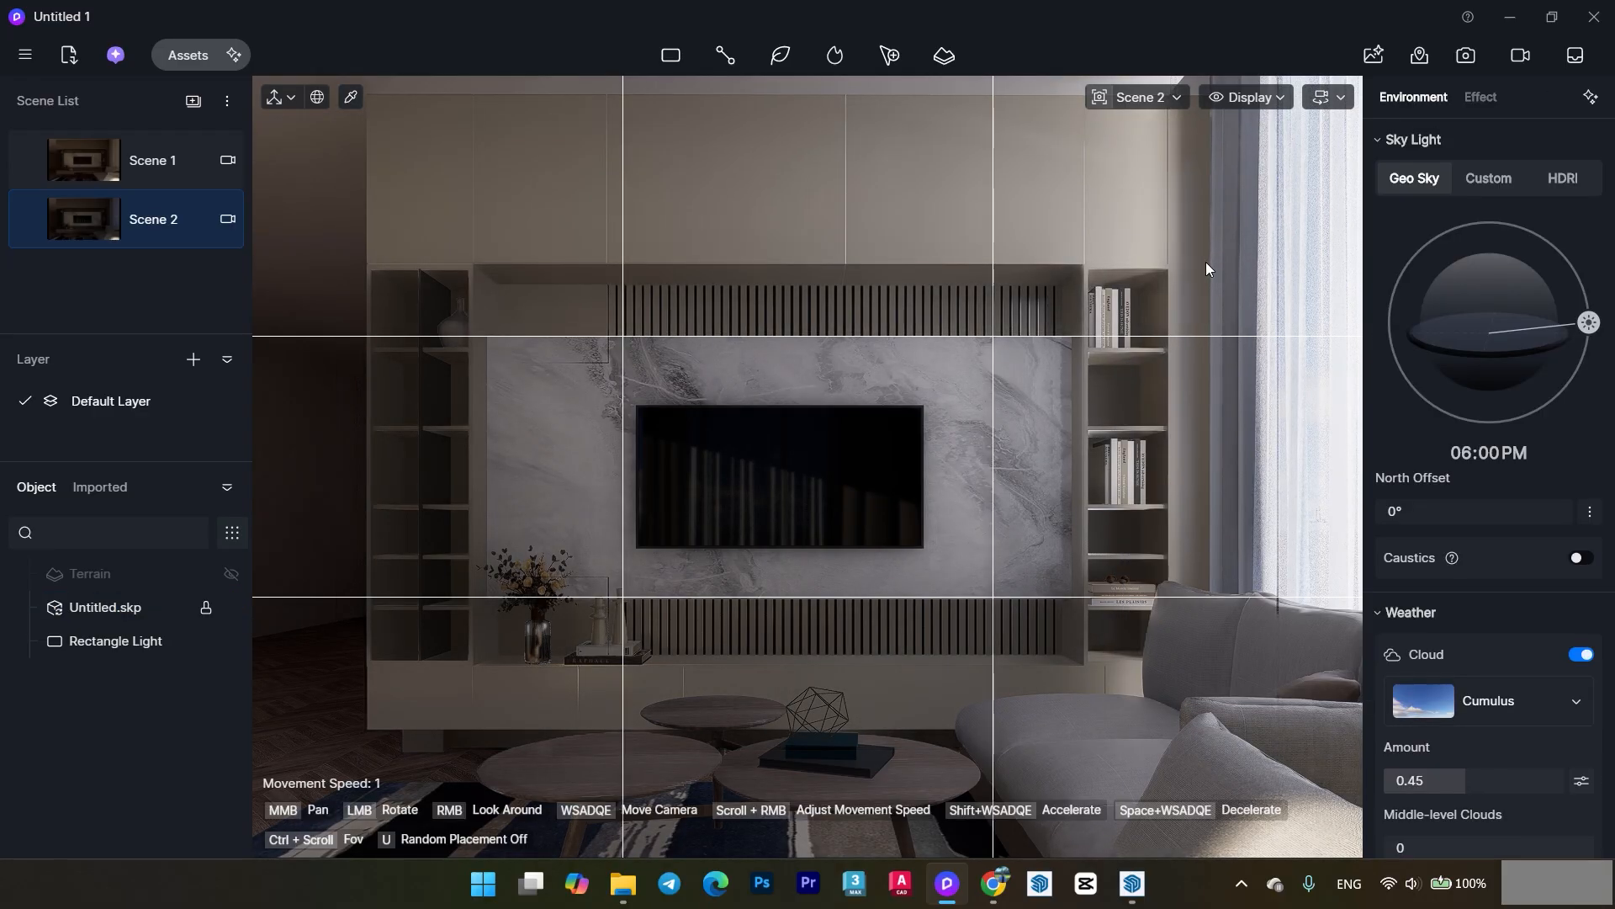
- Set the beige cabinet material's specular to 0.4 and roughness to 0.08, then save the project
{"action": "left_click", "coordinate": [351, 97]}
{"action": "left_click", "coordinate": [1237, 343]}
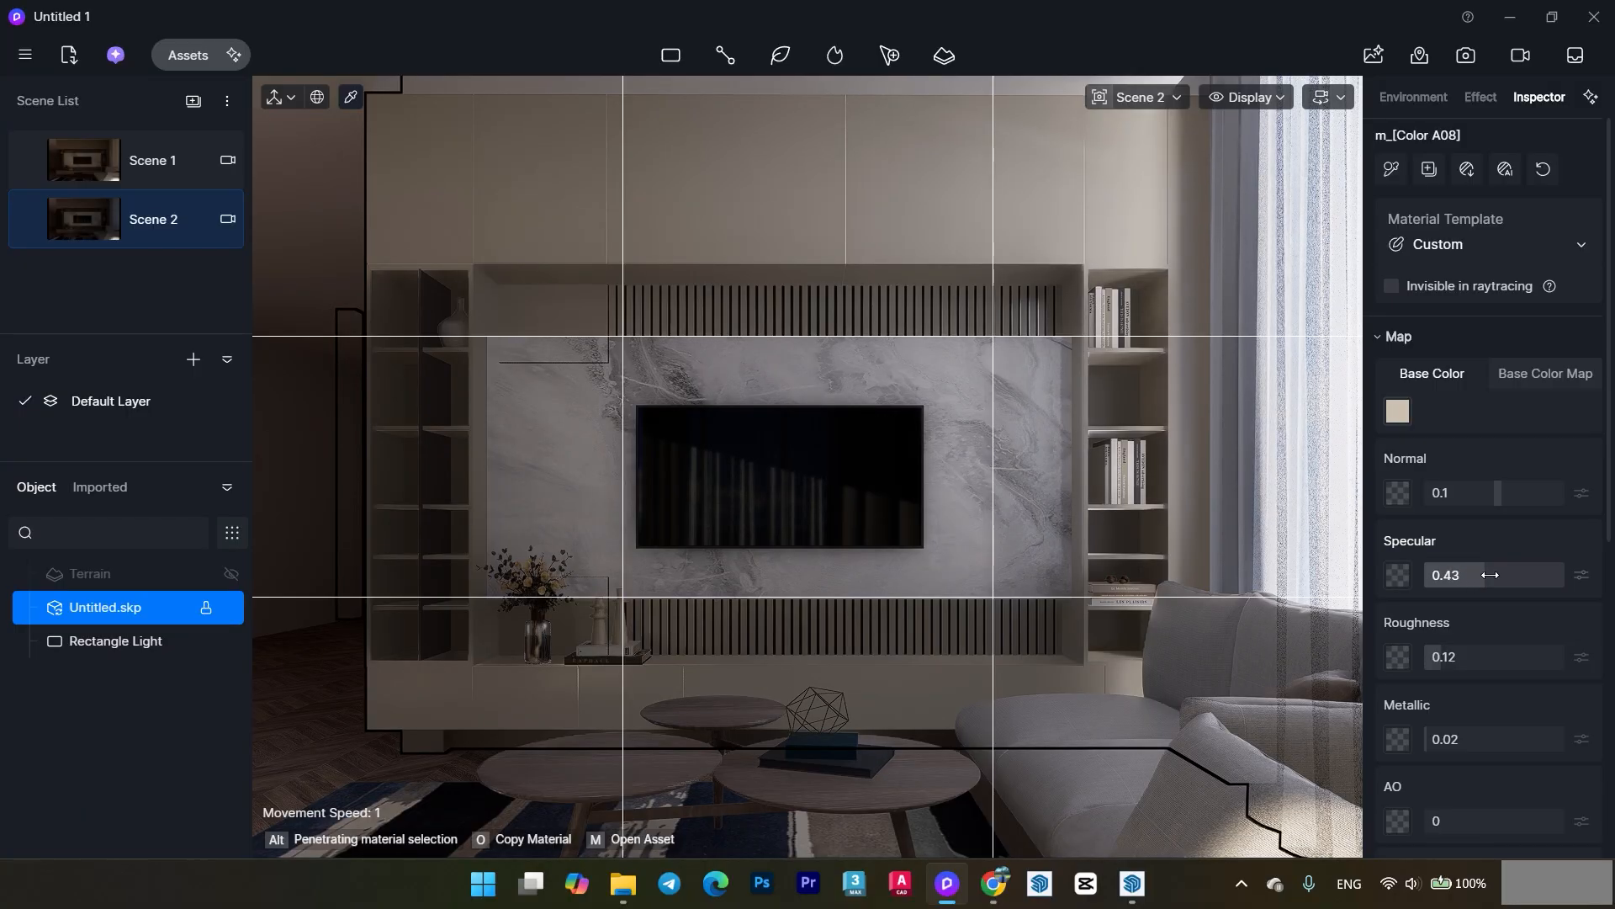
{"action": "left_click_drag", "start_coordinate": [1490, 575], "coordinate": [1481, 575]}
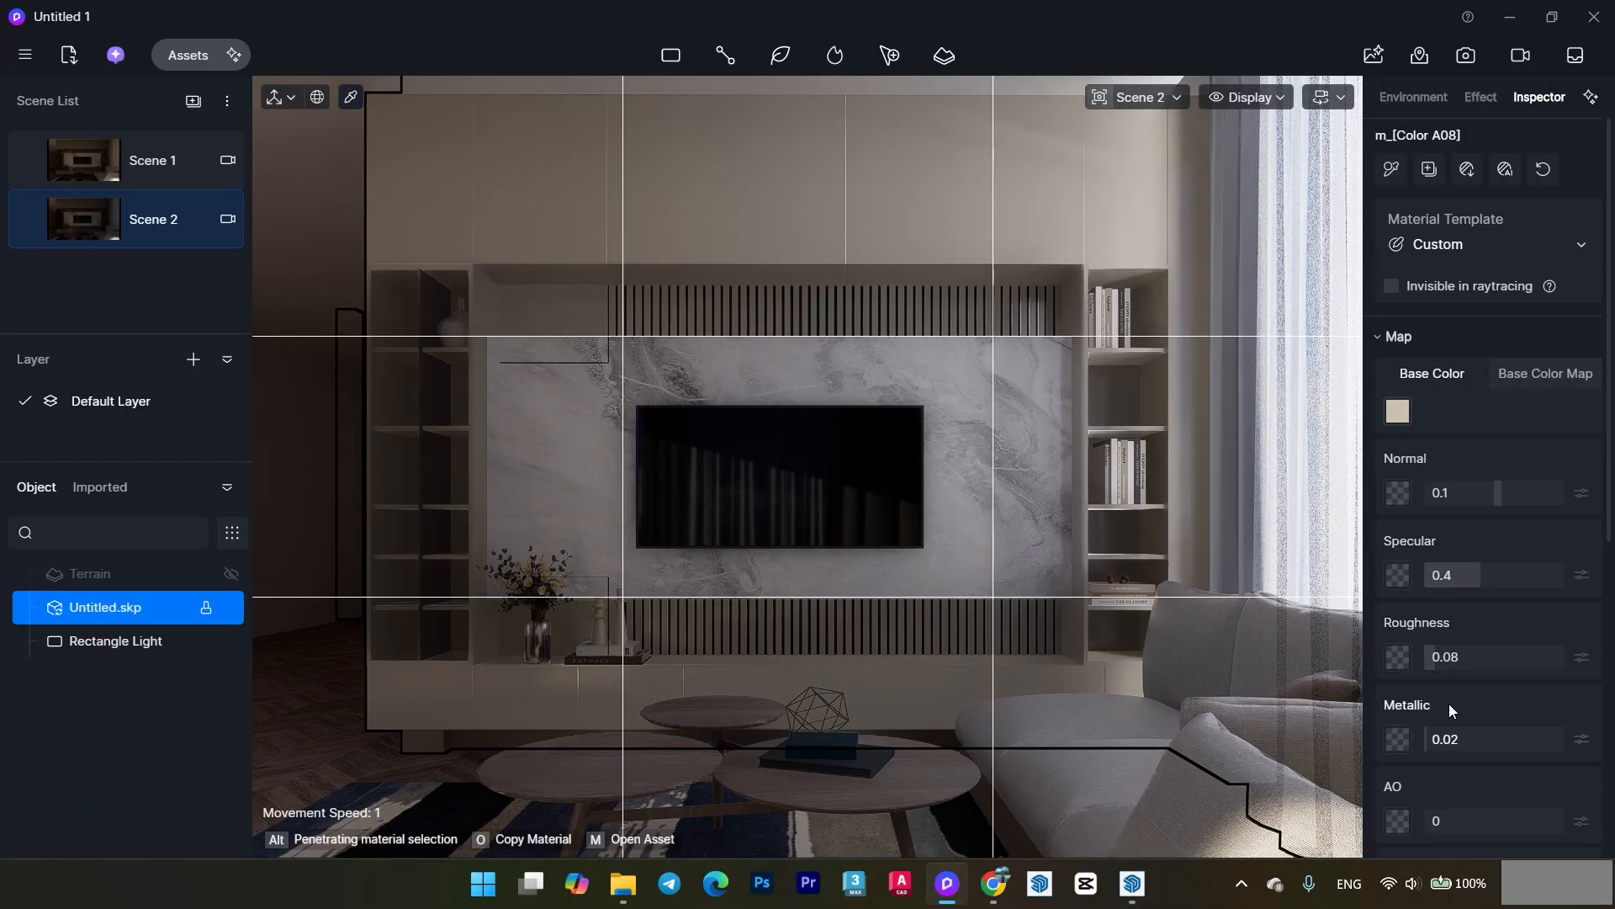
{"action": "key", "text": "Escape"}
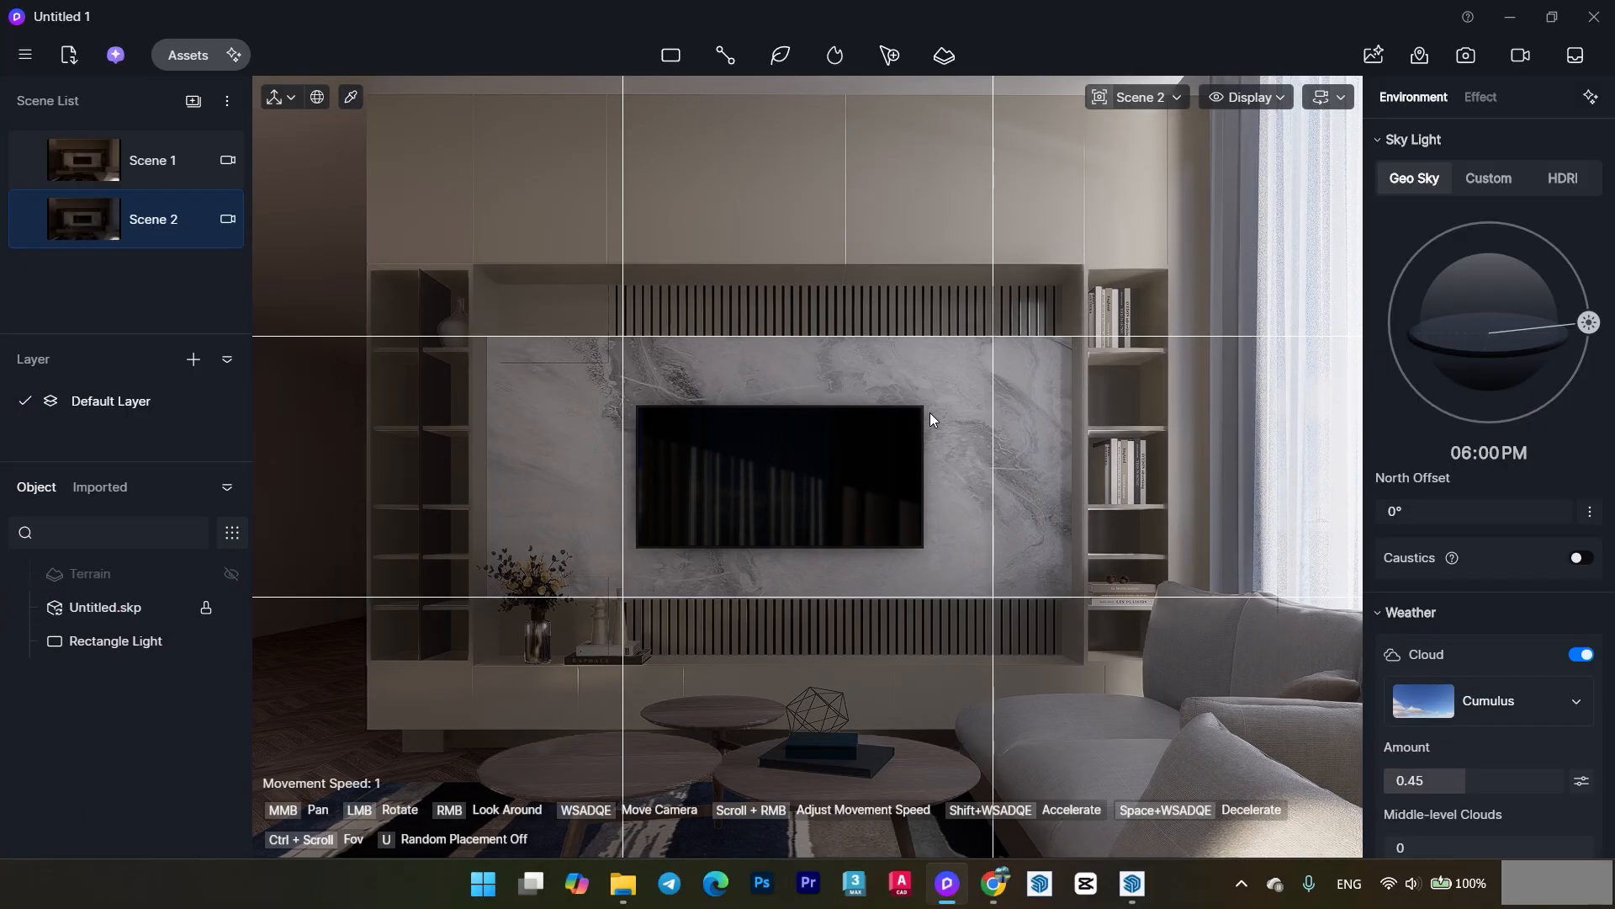
{"action": "key", "text": "ctrl+s"}
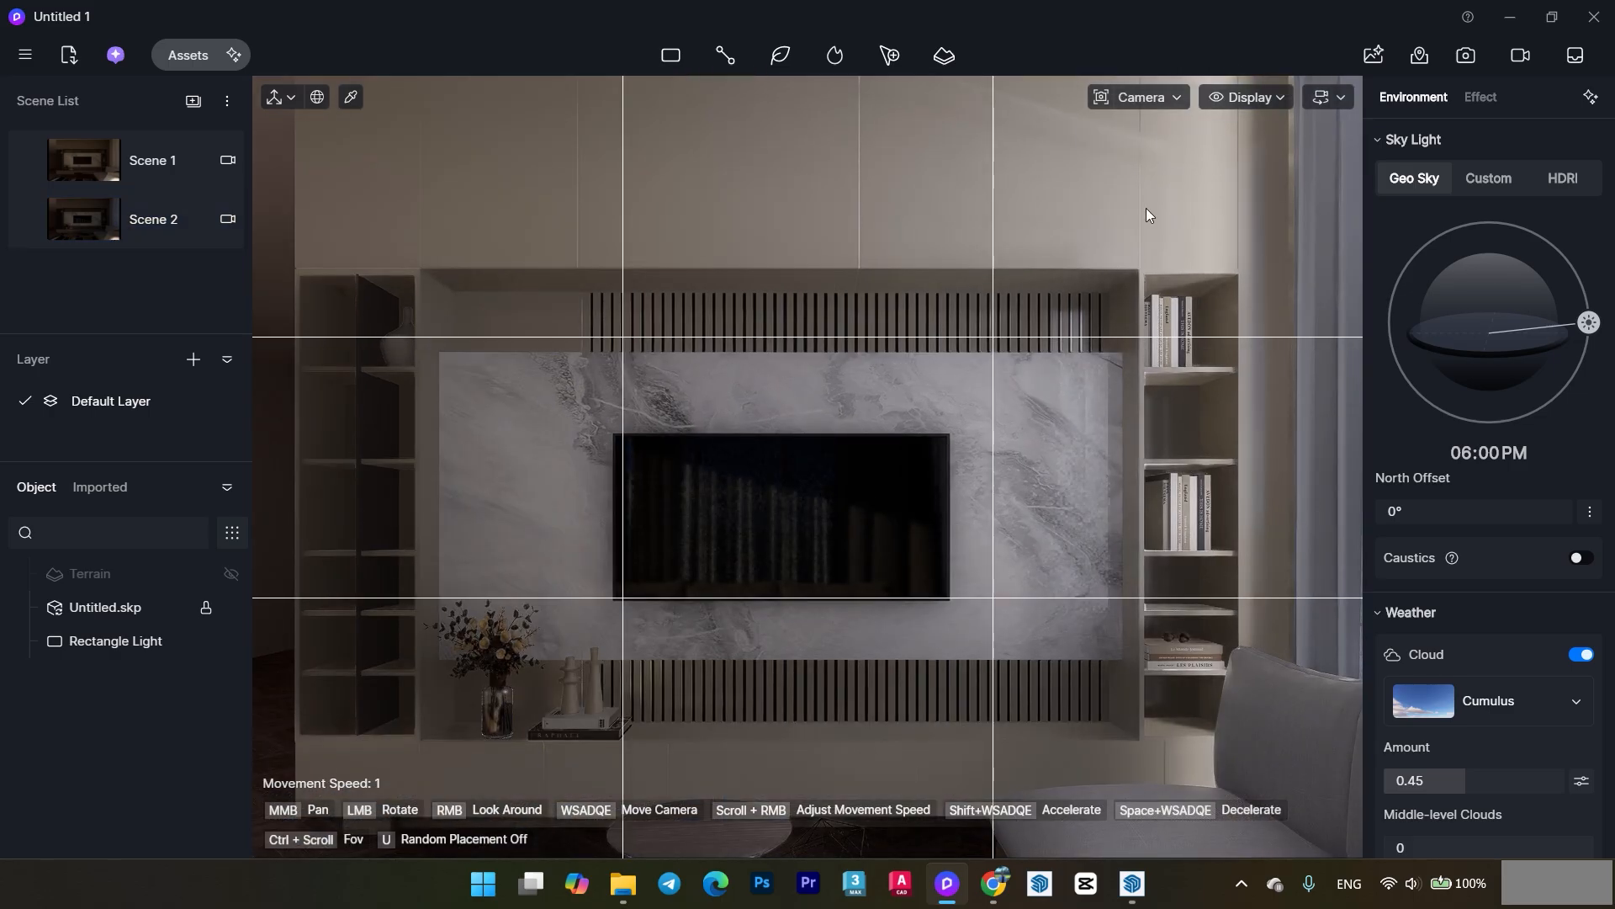
- Switch the camera to perspective view and place a rect light in the upper slatted niche above the TV
{"action": "left_click", "coordinate": [1140, 97]}
{"action": "left_click", "coordinate": [1085, 502]}
{"action": "left_click", "coordinate": [726, 55]}
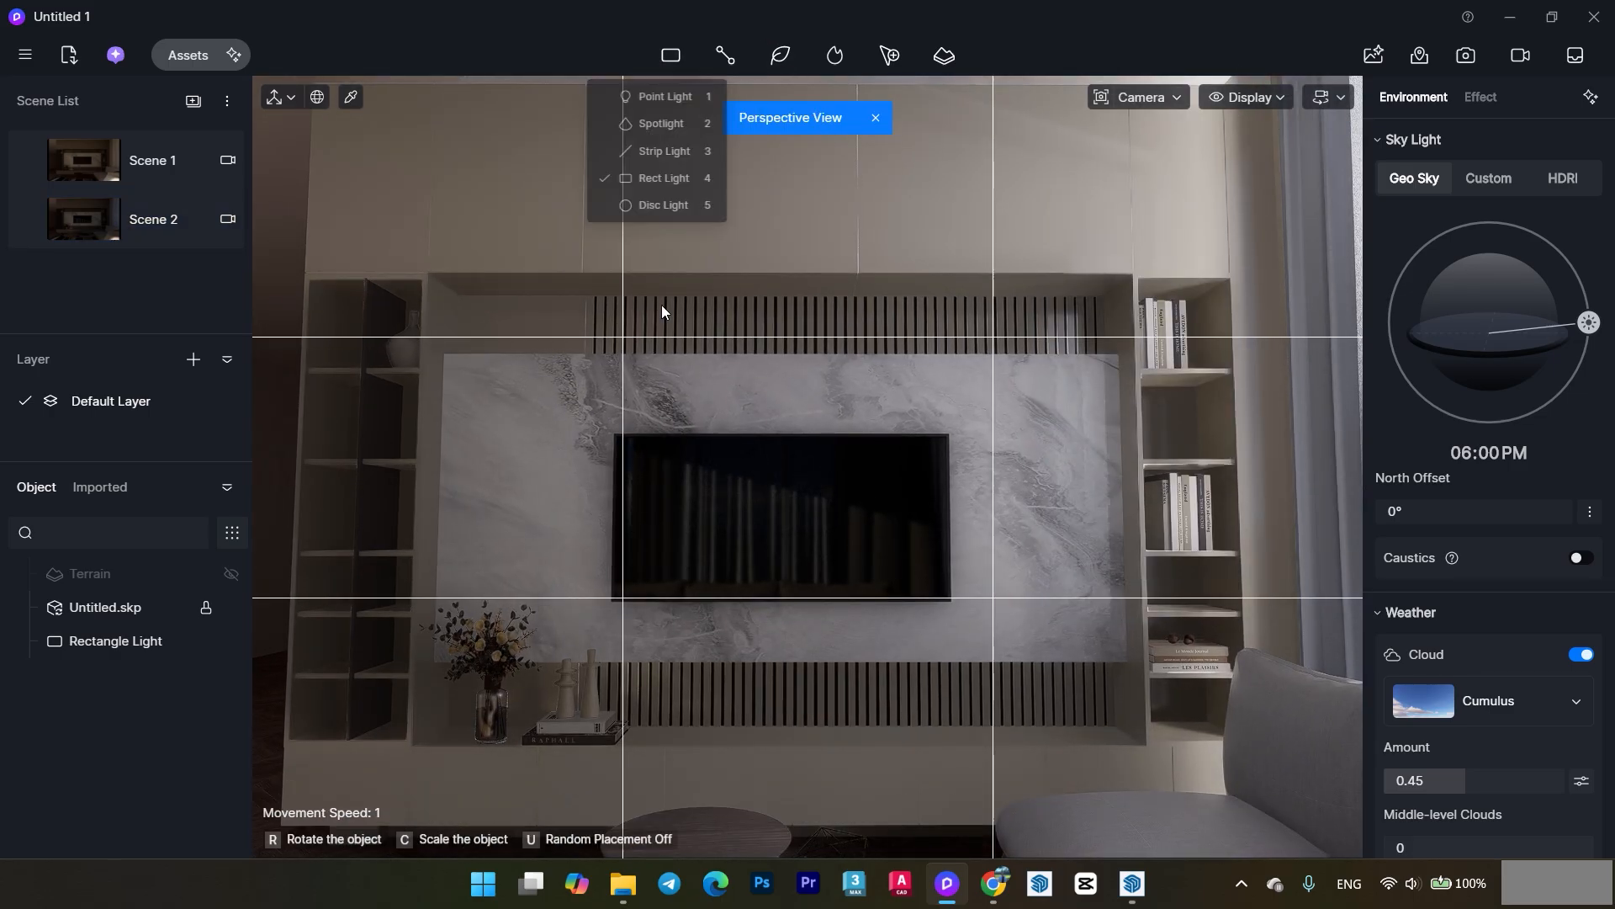
{"action": "middle_click_drag", "start_coordinate": [488, 426], "coordinate": [660, 432]}
{"action": "scroll", "coordinate": [659, 432], "scroll_direction": "up", "scroll_amount": 4}
{"action": "left_click", "coordinate": [915, 360]}
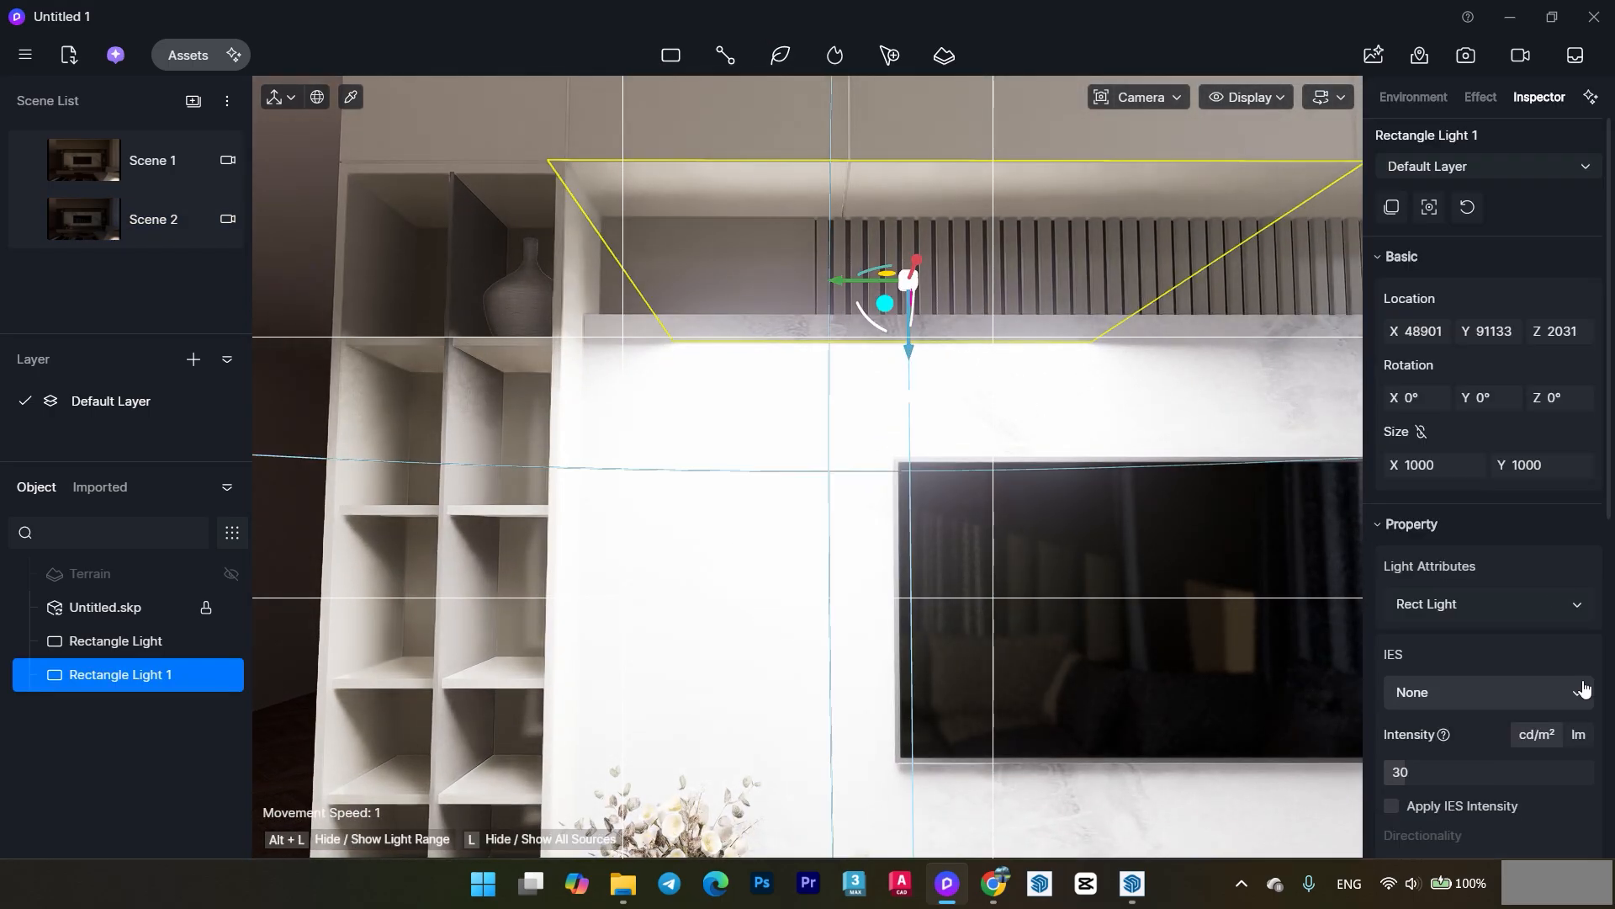
- Narrow the new rect light into a thin strip by setting its X size to 20
{"action": "mouse_move", "coordinate": [1608, 319]}
{"action": "left_mouse_down"}
{"action": "mouse_move", "coordinate": [1608, 621]}
{"action": "mouse_move", "coordinate": [1607, 310]}
{"action": "left_mouse_up"}
{"action": "left_click", "coordinate": [1582, 644]}
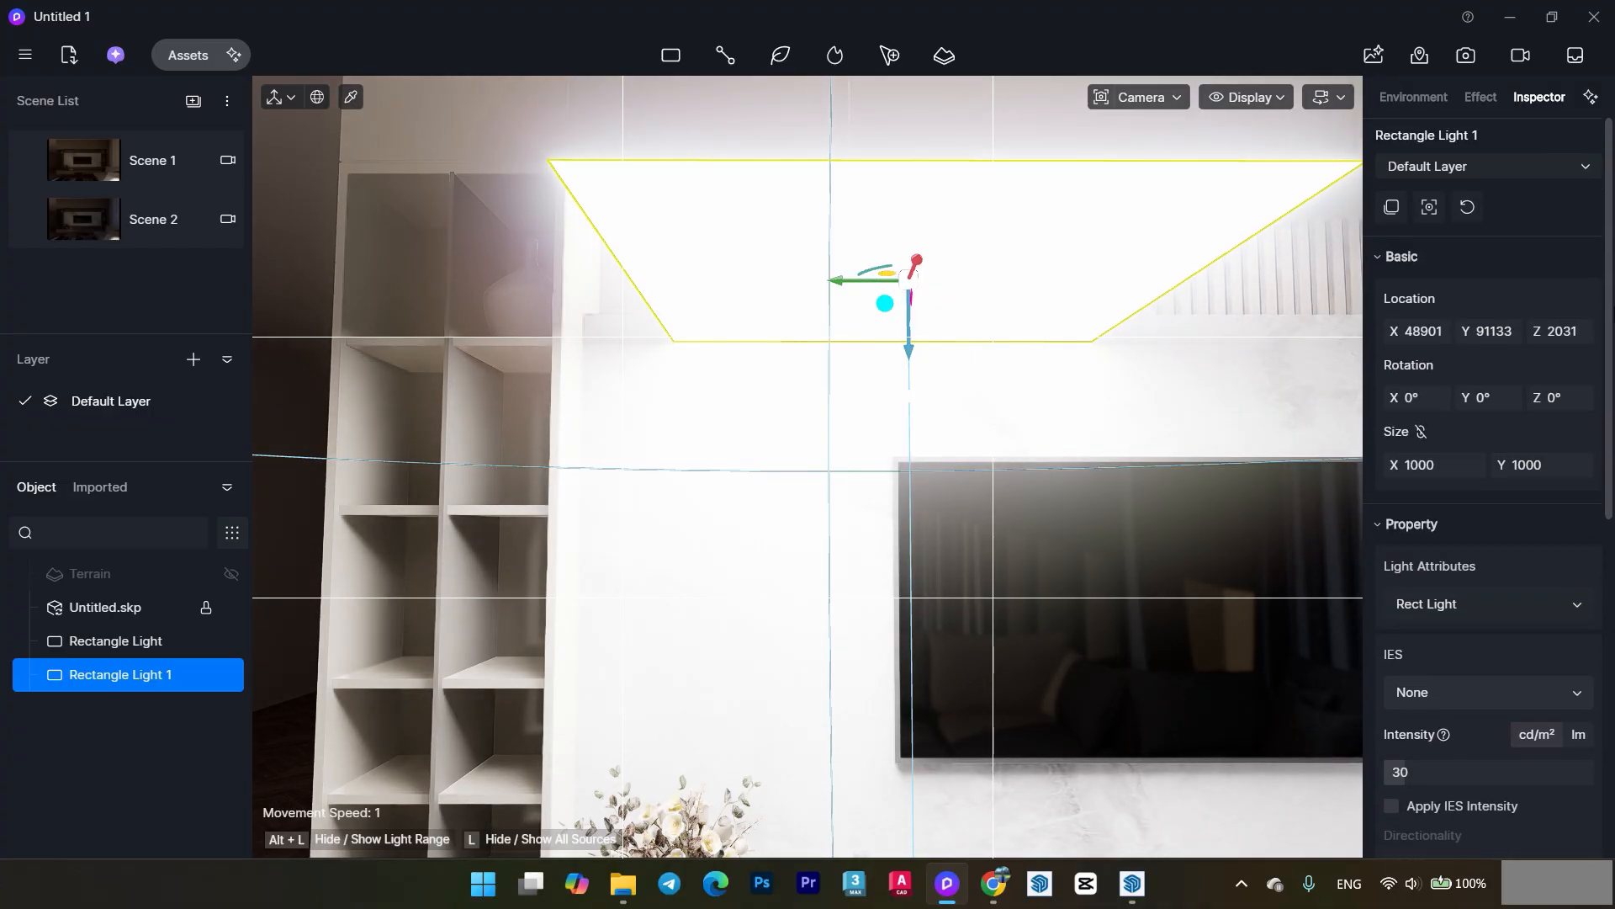
{"action": "mouse_move", "coordinate": [1422, 464]}
{"action": "left_mouse_down"}
{"action": "mouse_move", "coordinate": [1476, 464]}
{"action": "mouse_move", "coordinate": [1396, 464]}
{"action": "left_mouse_up"}
{"action": "left_click", "coordinate": [1425, 464]}
{"action": "type", "text": "20"}
{"action": "key", "text": "Return"}
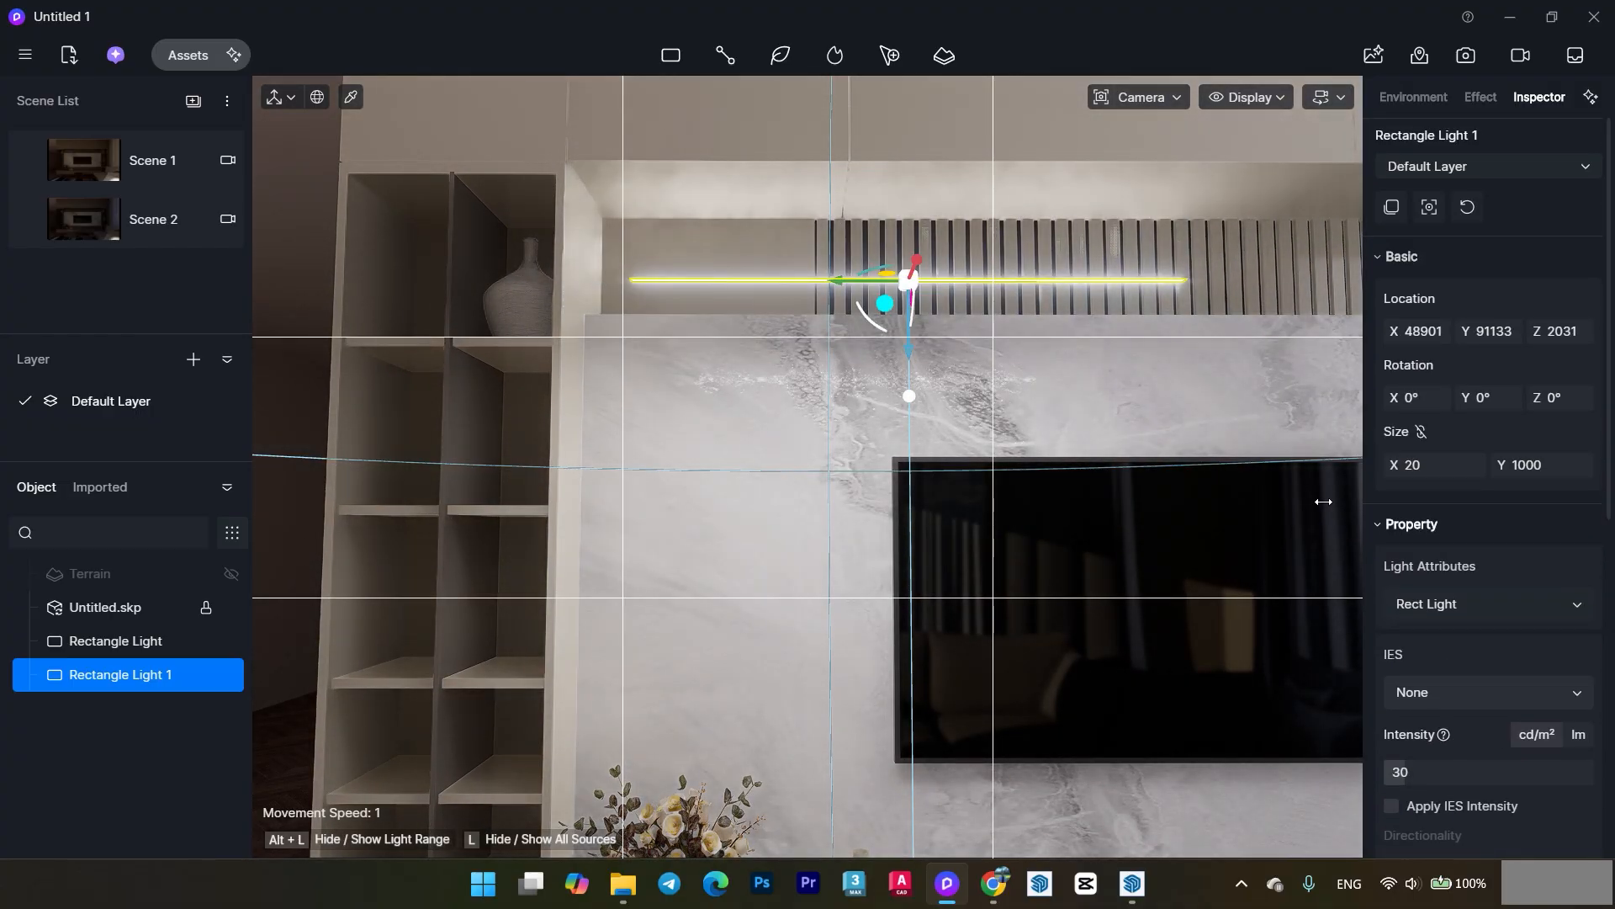
- Move the strip light down to the marble panel's lower edge and back toward the slatted wall
{"action": "scroll", "coordinate": [858, 419], "scroll_direction": "down", "scroll_amount": 2}
{"action": "left_click_drag", "start_coordinate": [569, 338], "coordinate": [934, 278]}
{"action": "scroll", "coordinate": [1545, 723], "scroll_direction": "down", "scroll_amount": 8}
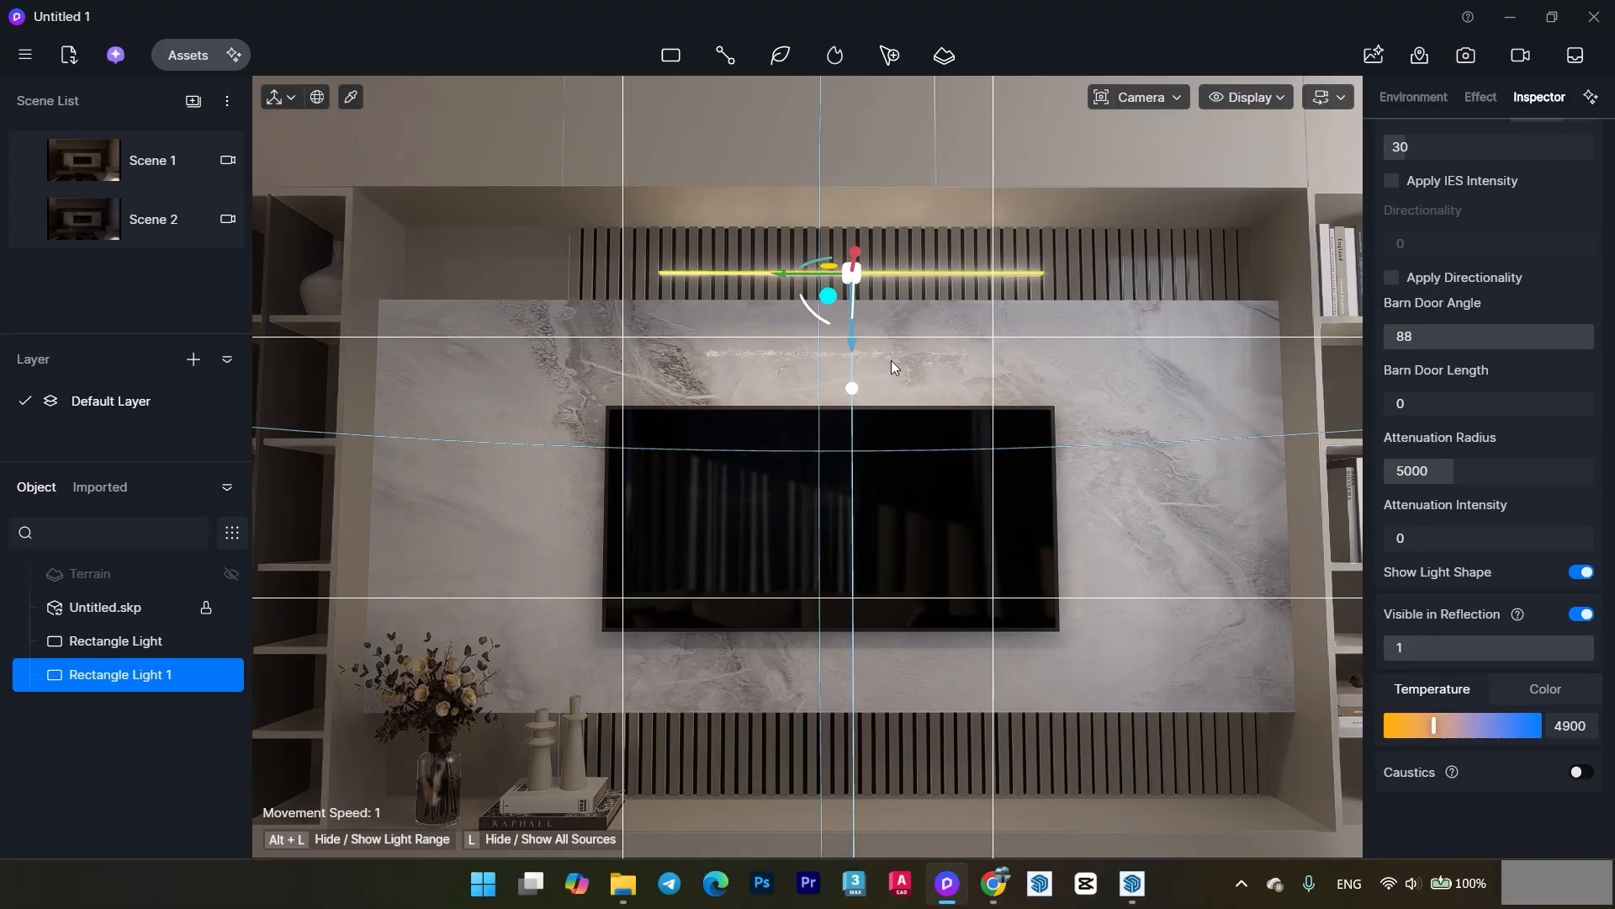
{"action": "left_click_drag", "start_coordinate": [848, 402], "coordinate": [829, 768]}
{"action": "scroll", "coordinate": [813, 699], "scroll_direction": "up", "scroll_amount": 3}
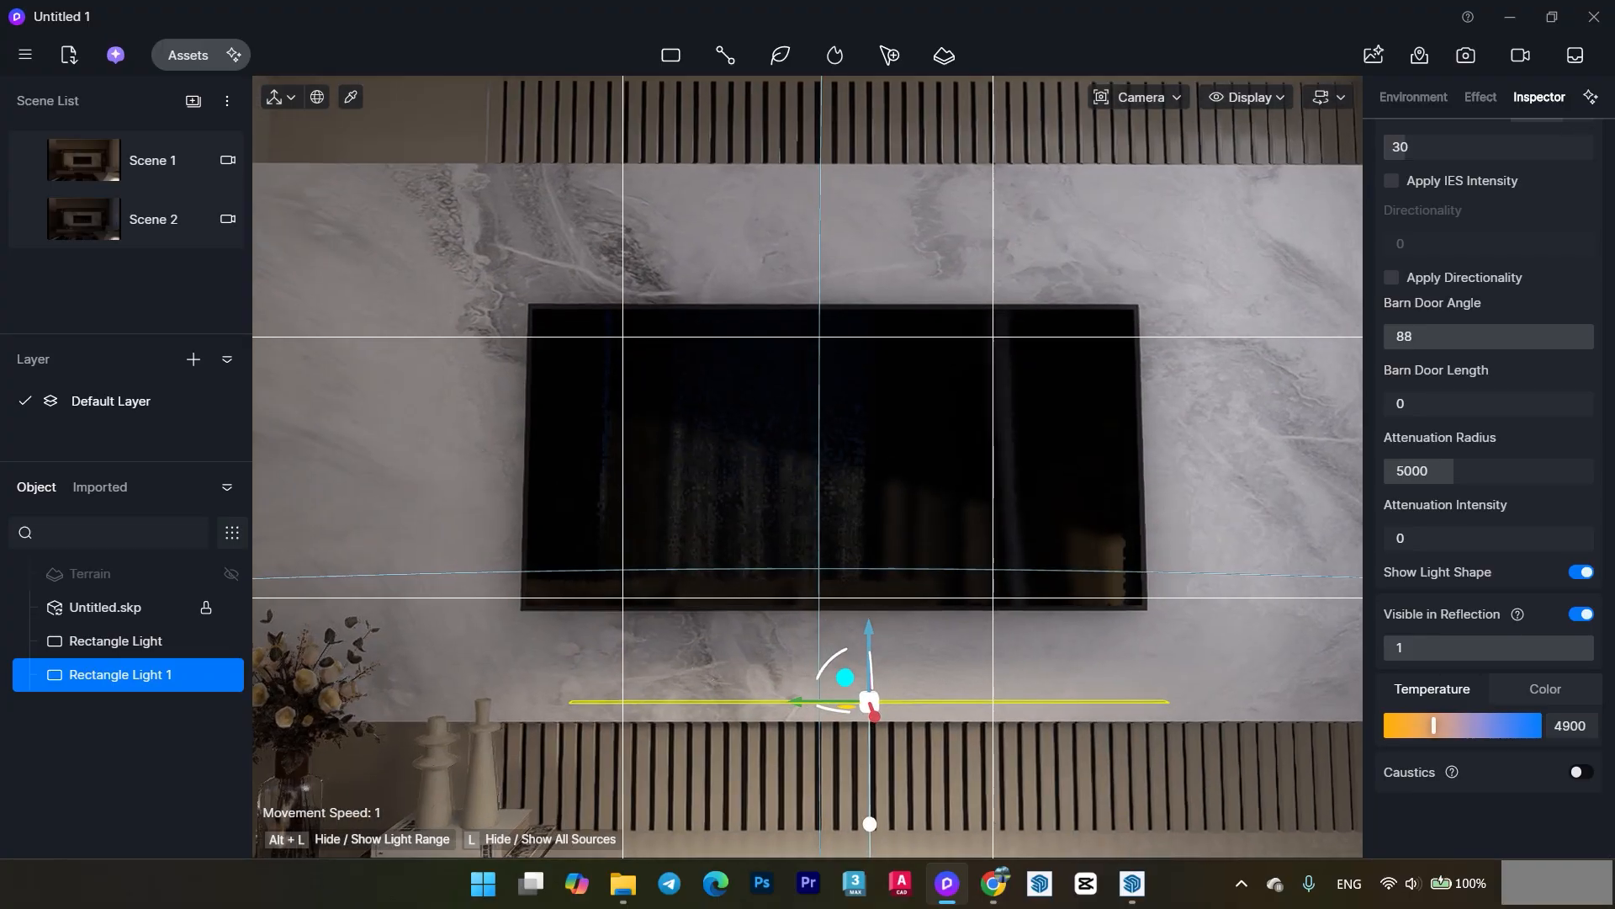
{"action": "middle_click_drag", "start_coordinate": [832, 661], "coordinate": [682, 378]}
{"action": "right_click_drag", "start_coordinate": [681, 378], "coordinate": [1106, 610]}
{"action": "middle_click_drag", "start_coordinate": [1106, 609], "coordinate": [1092, 641]}
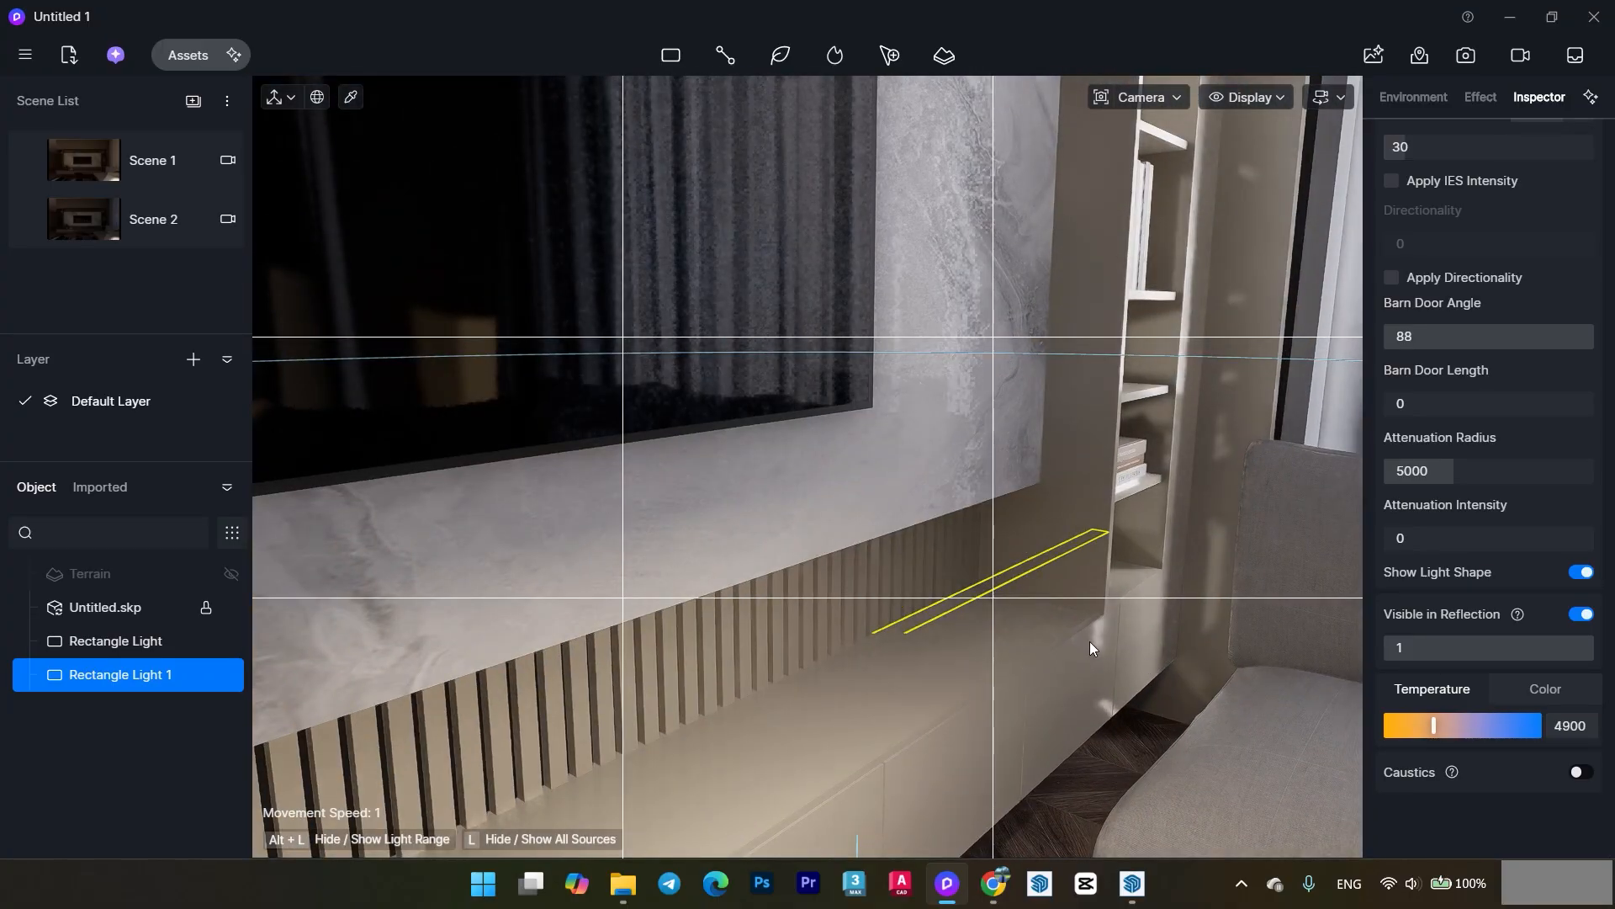
{"action": "left_click_drag", "start_coordinate": [973, 648], "coordinate": [673, 578]}
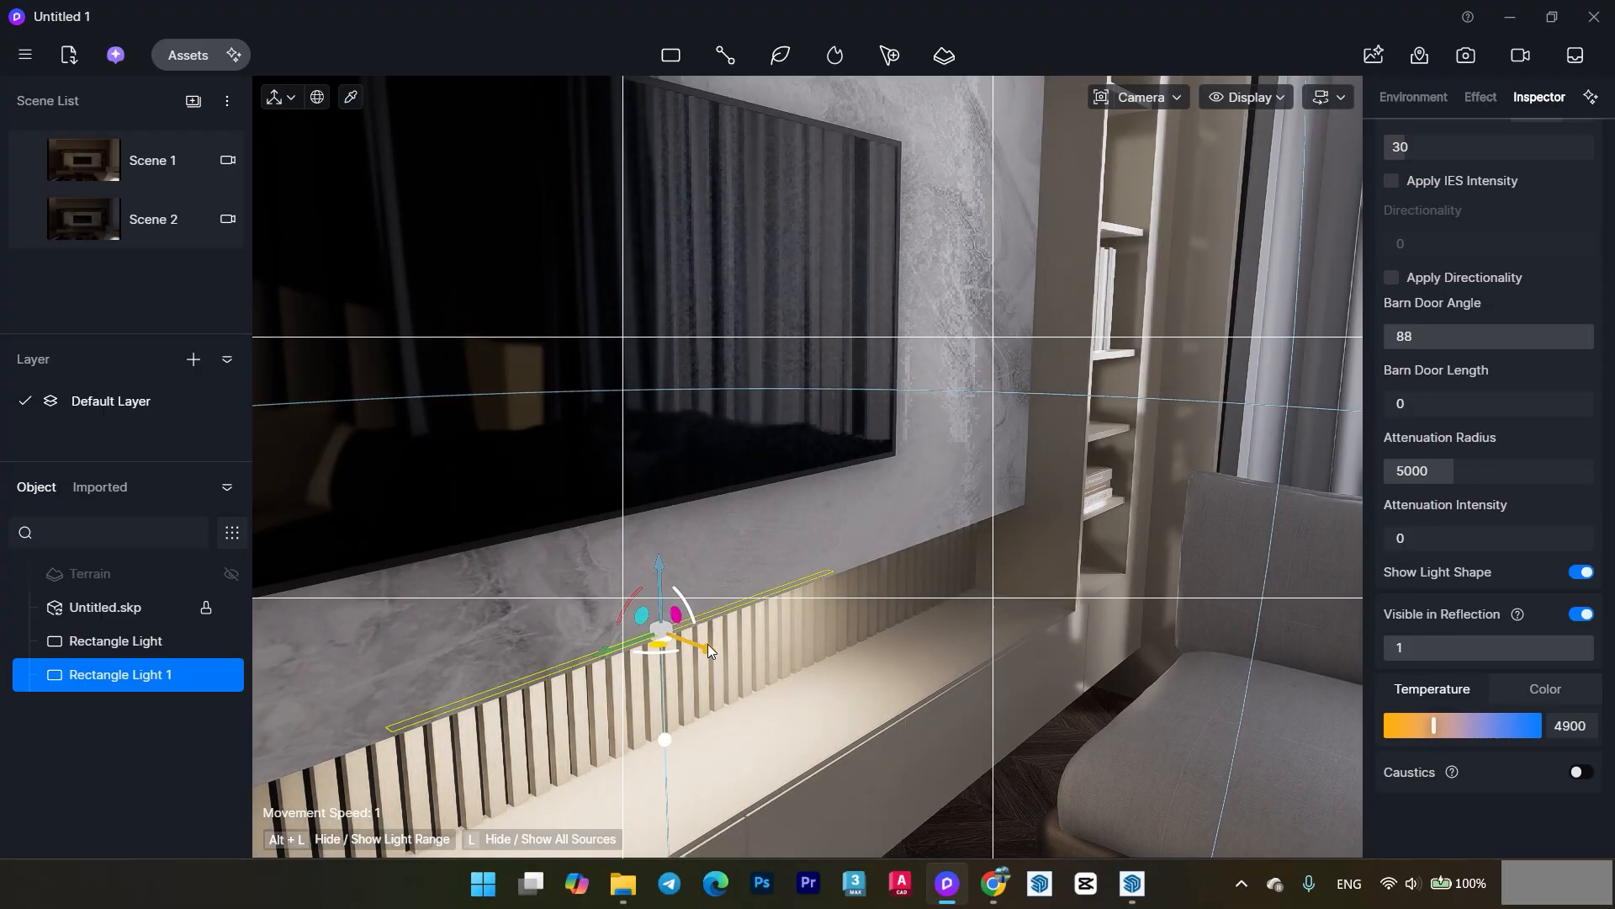
- Fine-tune the strip light's depth and height to hide it behind the marble panel's lower edge, at Z about 834
{"action": "middle_click_drag", "start_coordinate": [709, 643], "coordinate": [1018, 296]}
{"action": "left_click_drag", "start_coordinate": [1100, 266], "coordinate": [1062, 264]}
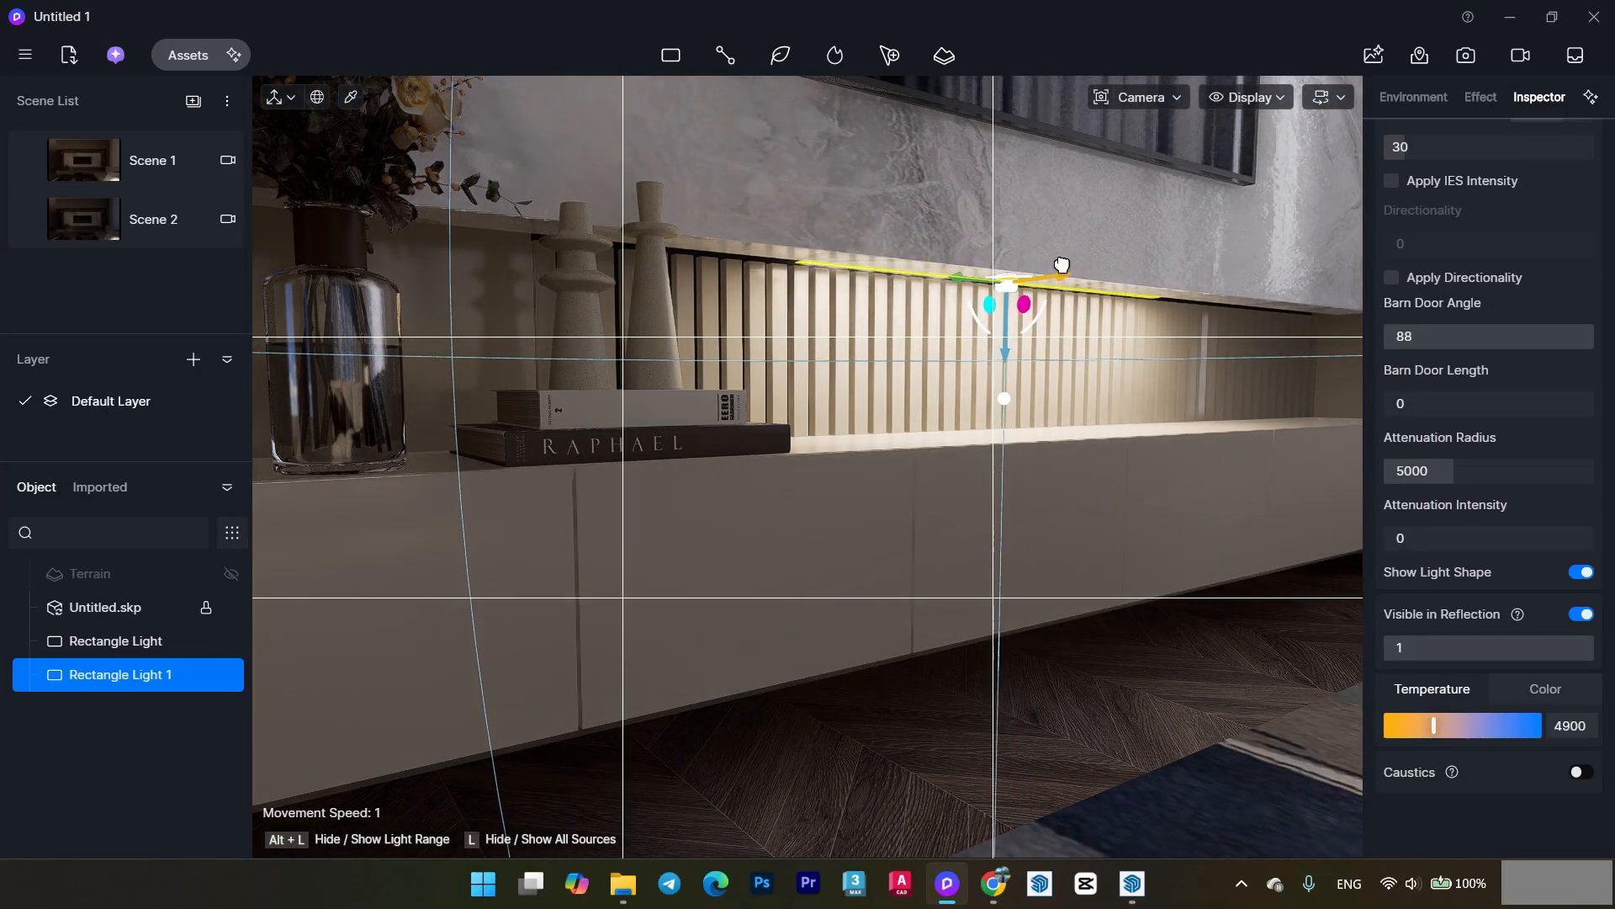
{"action": "left_click_drag", "start_coordinate": [1006, 355], "coordinate": [1007, 334]}
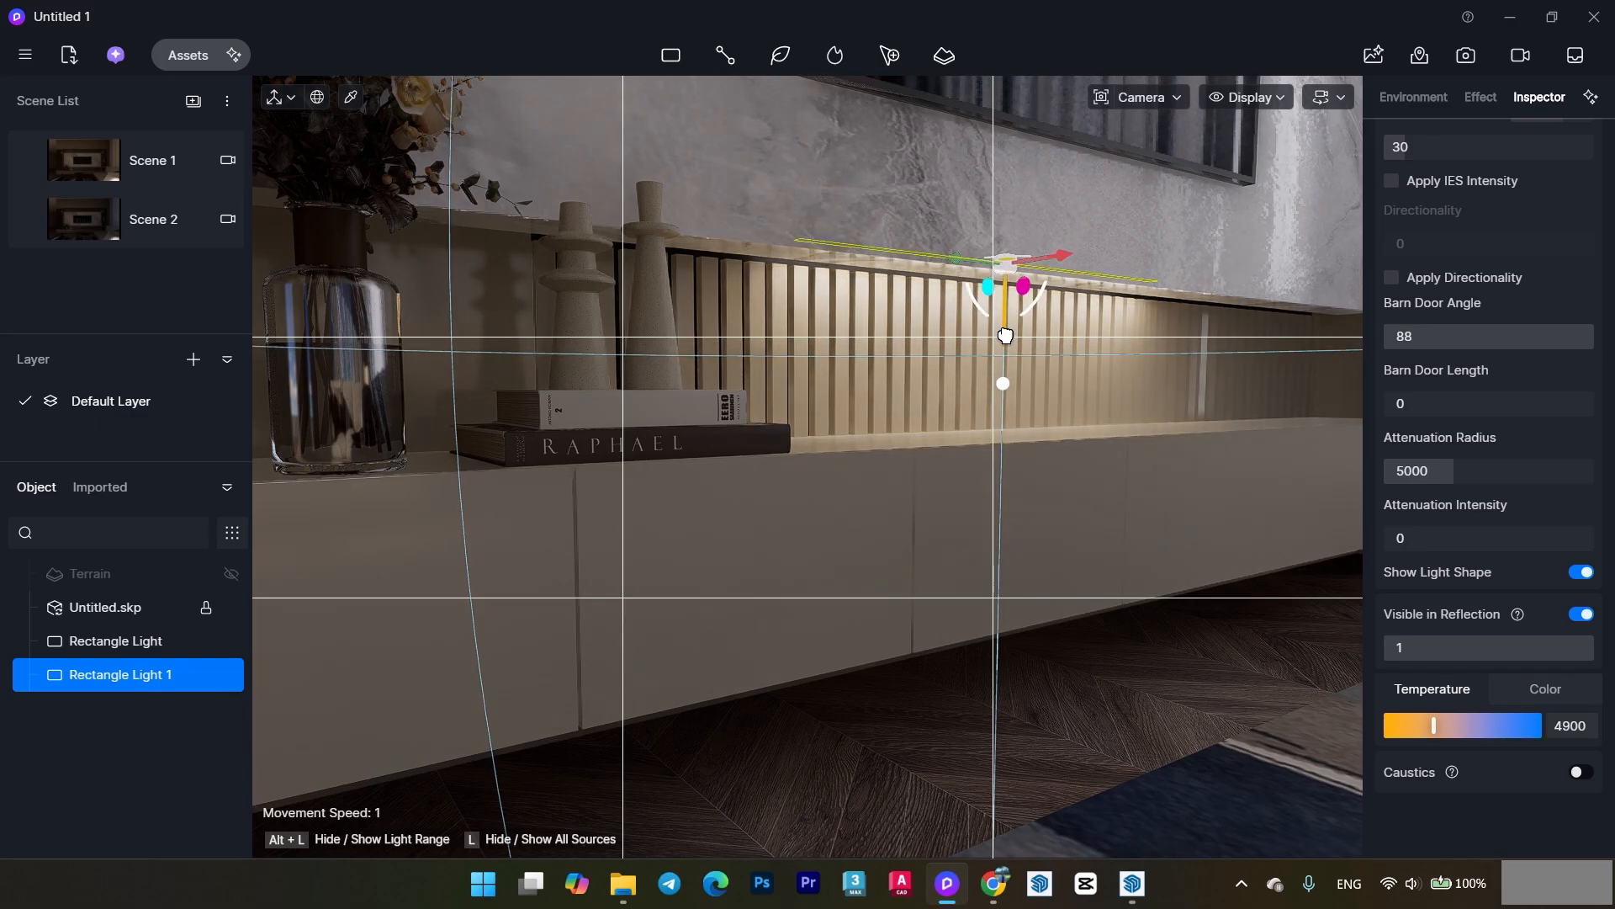
{"action": "middle_click_drag", "start_coordinate": [923, 496], "coordinate": [723, 678]}
{"action": "right_click_drag", "start_coordinate": [723, 678], "coordinate": [829, 660]}
{"action": "middle_click_drag", "start_coordinate": [830, 660], "coordinate": [803, 612]}
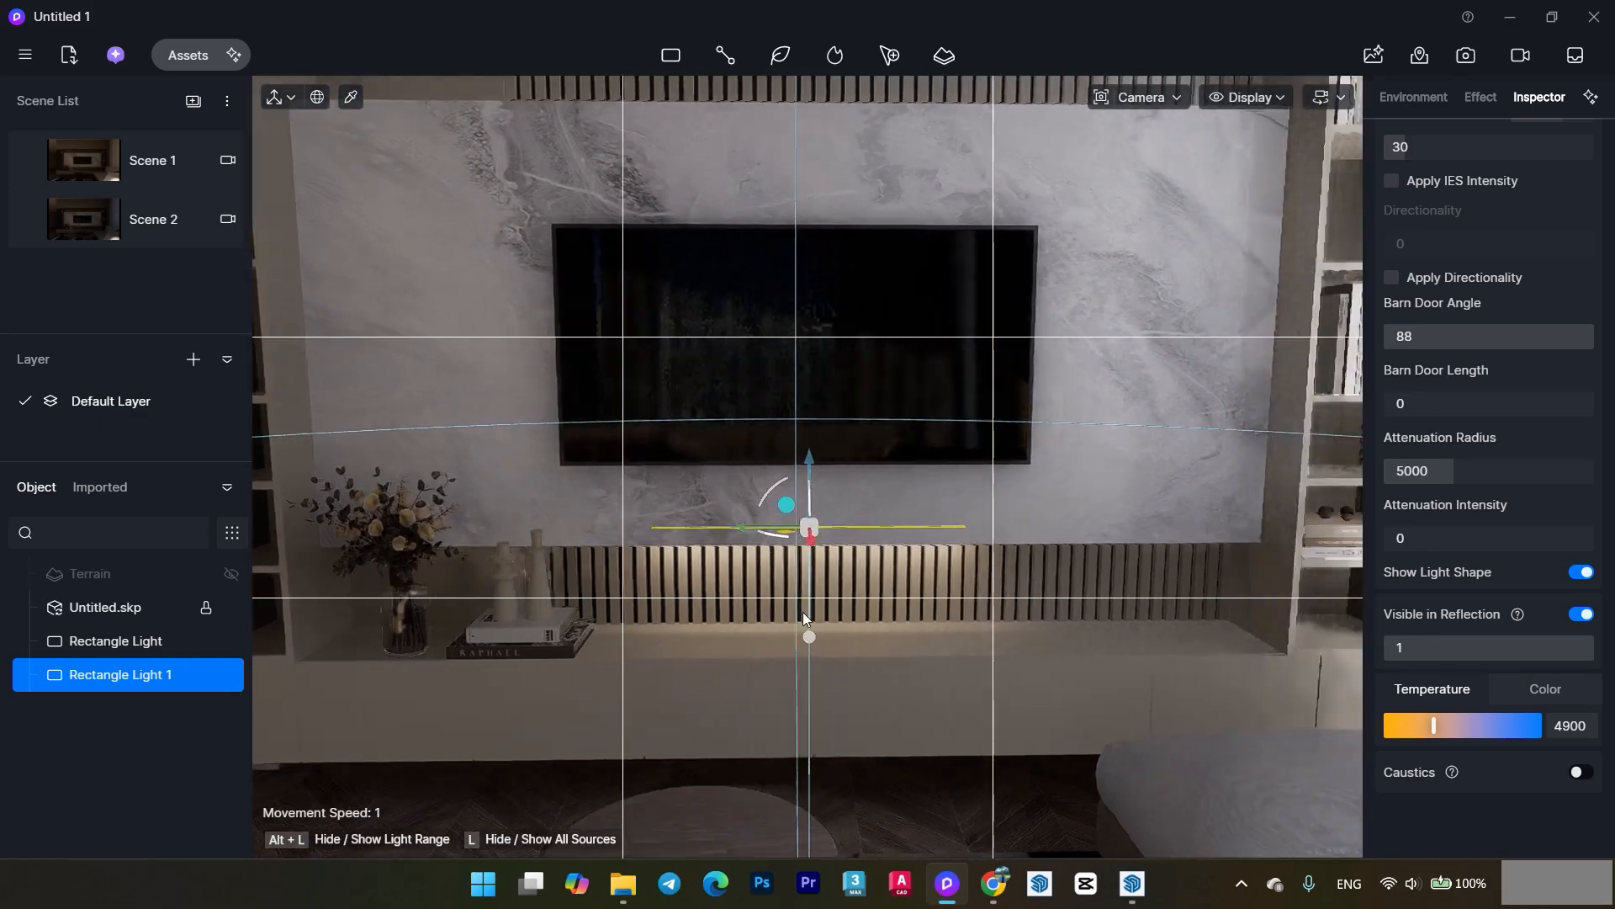
- Lengthen the lower strip light to a Y size of about 2913 so it spans the slatted niche
{"action": "scroll", "coordinate": [1487, 332], "scroll_direction": "up", "scroll_amount": 5}
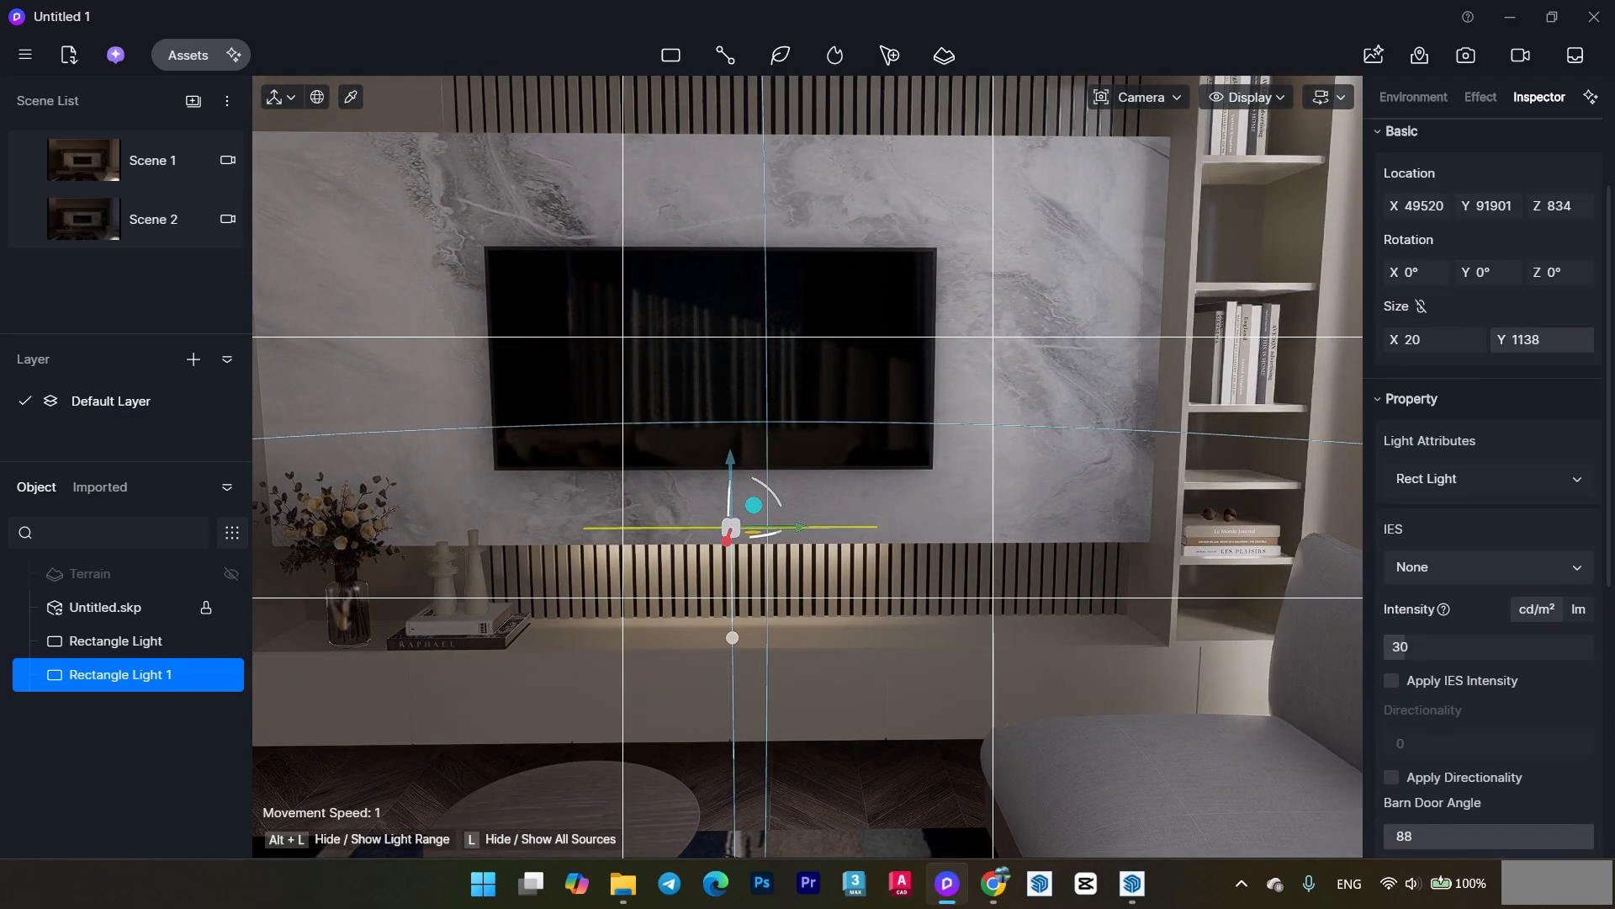
{"action": "left_click_drag", "start_coordinate": [1524, 339], "coordinate": [1586, 339]}
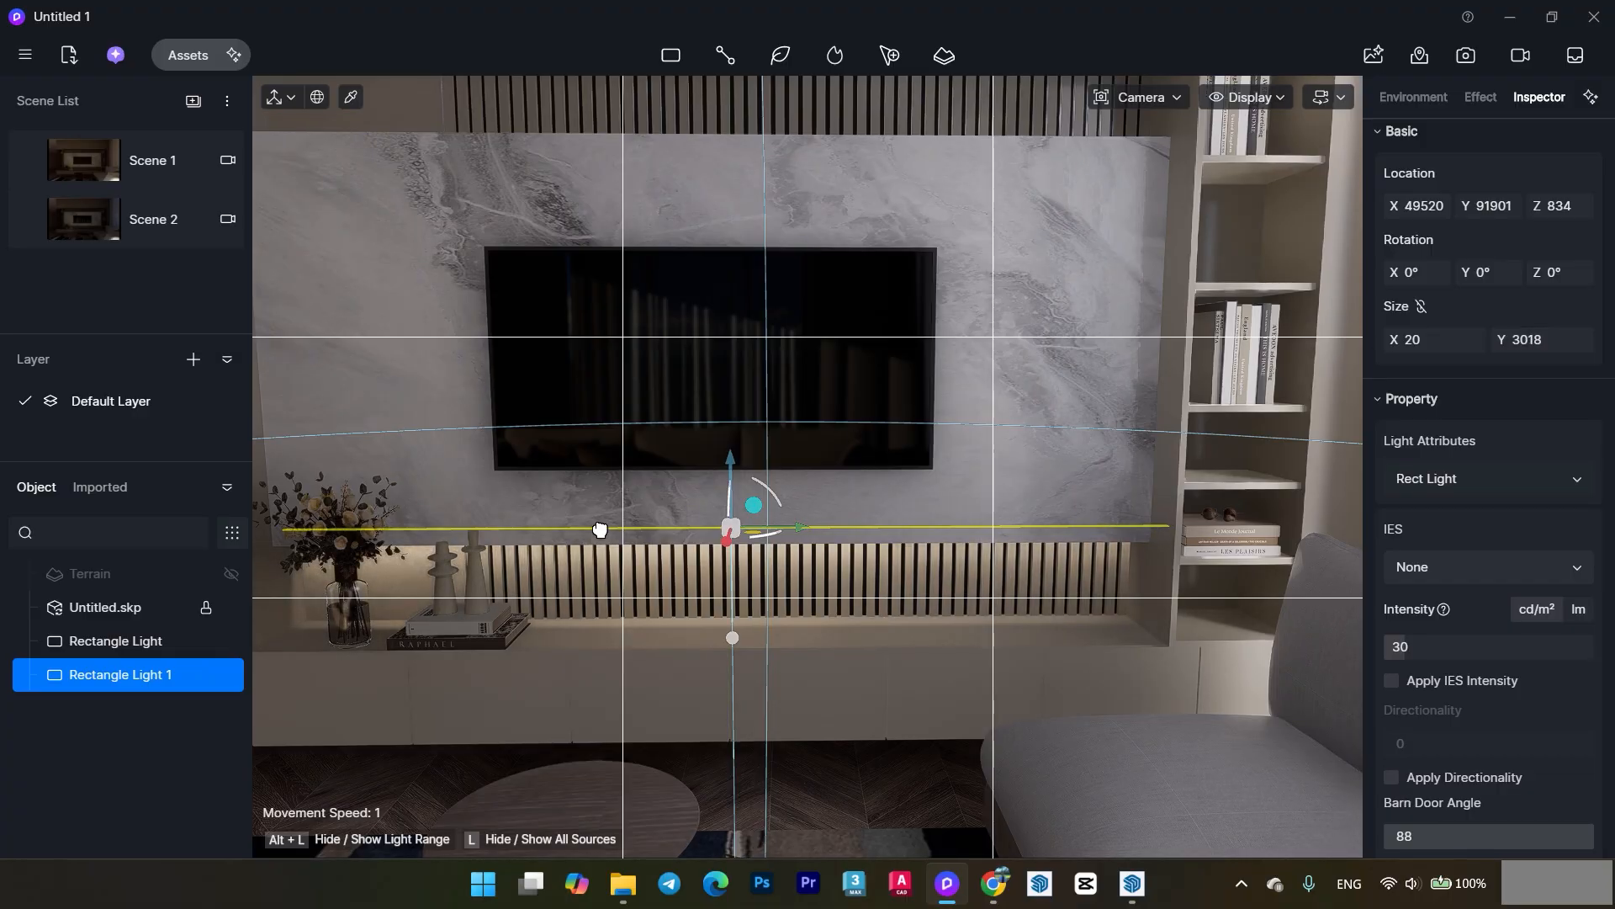
{"action": "middle_click_drag", "start_coordinate": [600, 528], "coordinate": [508, 492]}
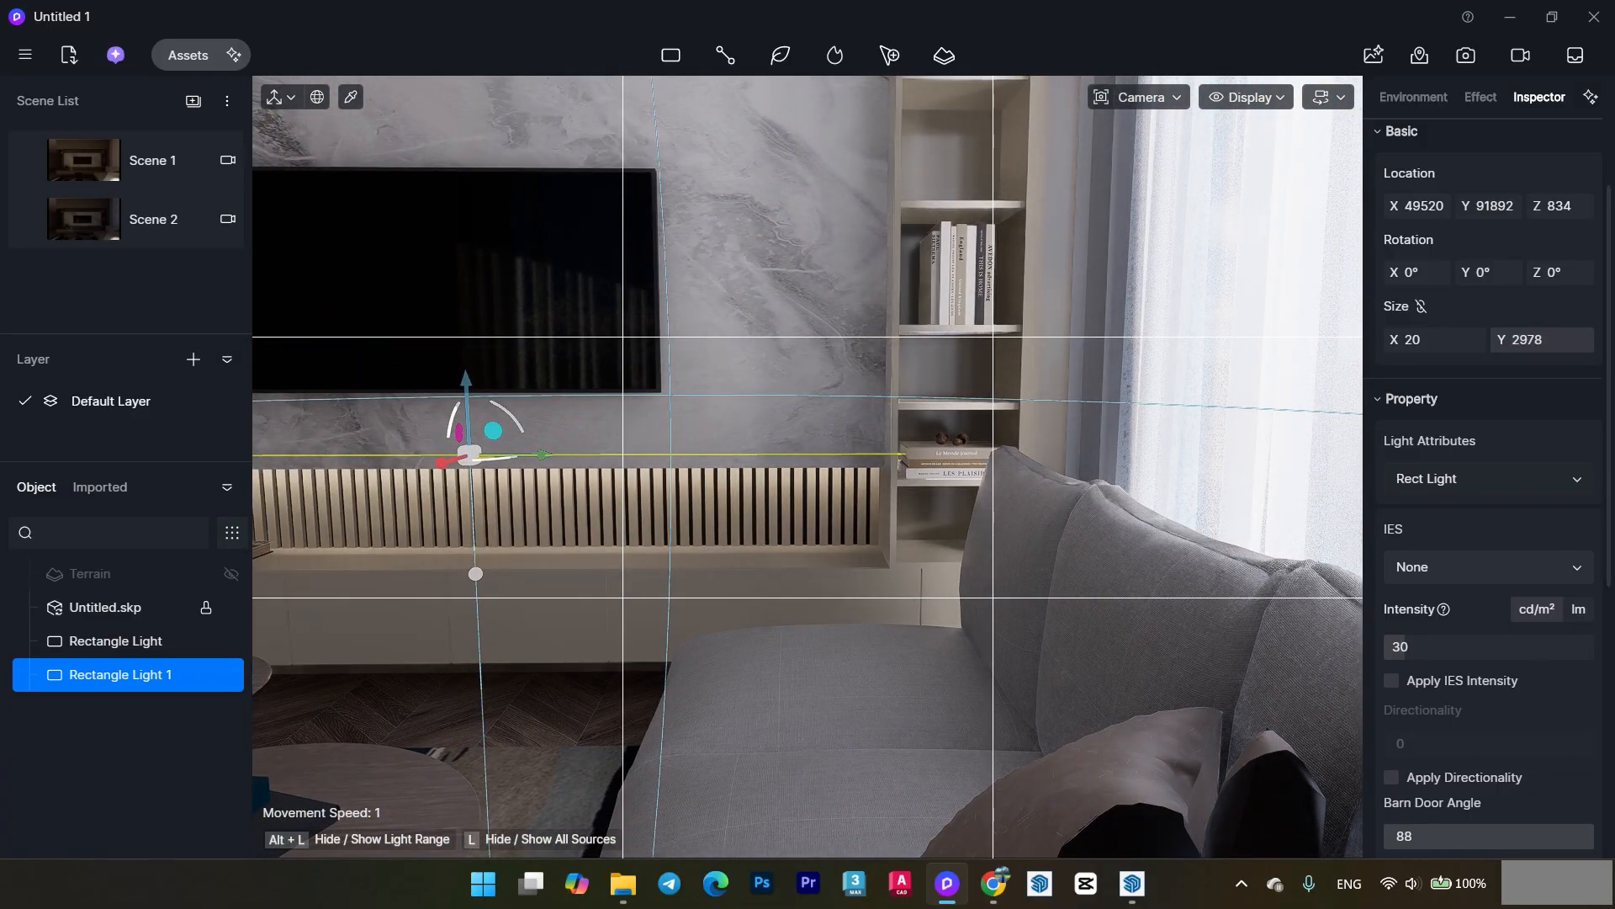
{"action": "middle_click_drag", "start_coordinate": [951, 479], "coordinate": [1264, 473]}
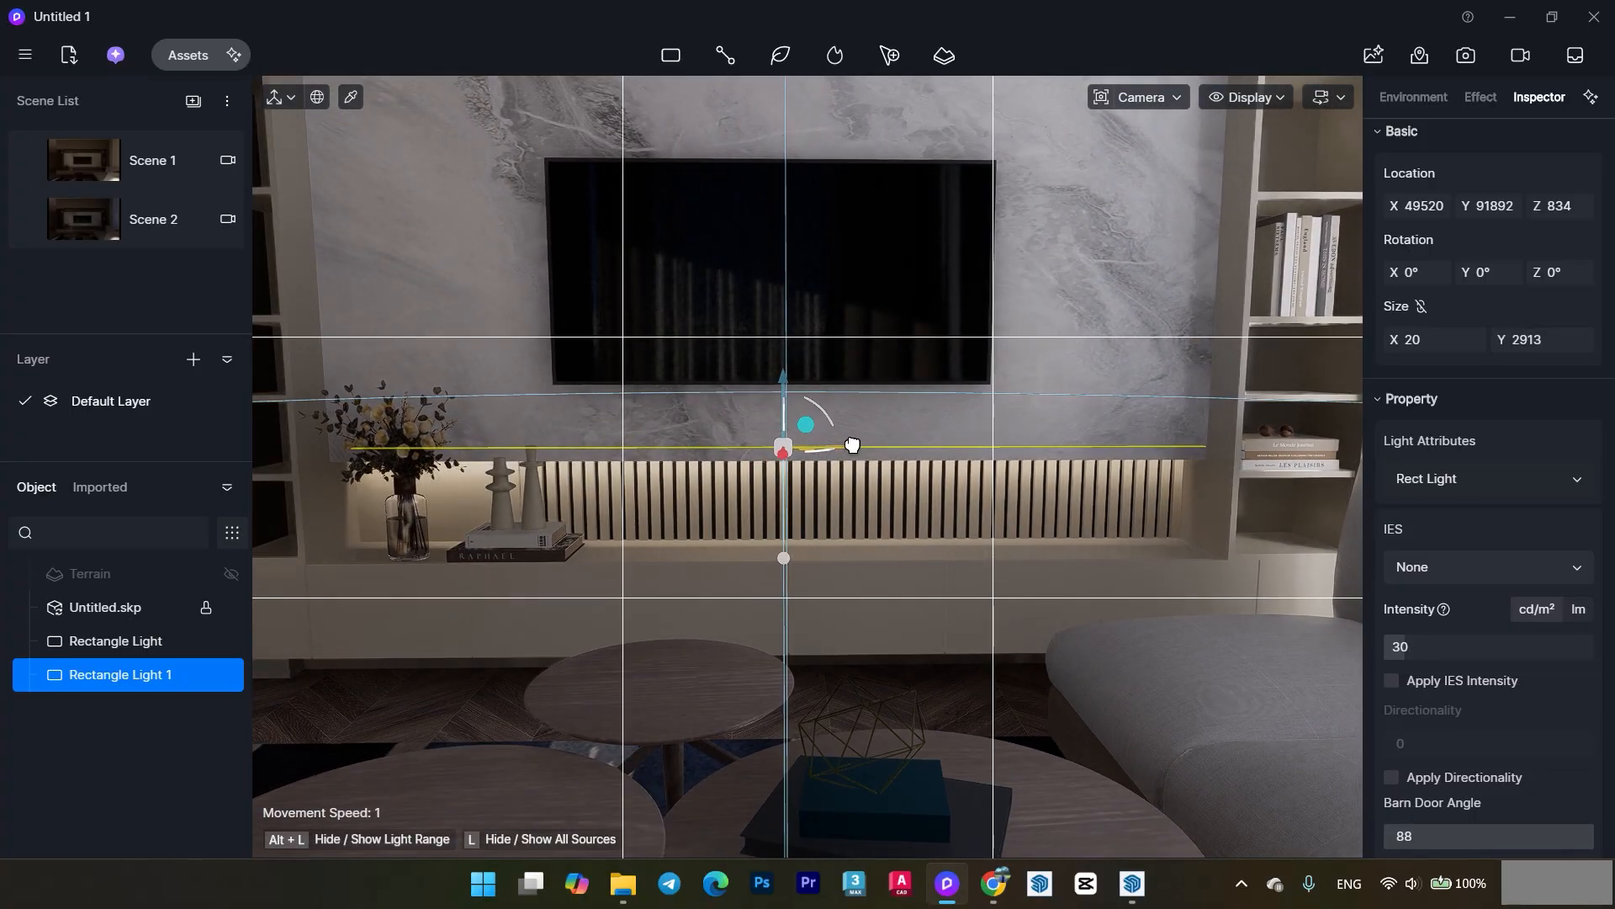
- Centre the lower strip light under the TV at Y about 91866 and set its intensity to 20
{"action": "mouse_move", "coordinate": [853, 444]}
{"action": "left_mouse_down"}
{"action": "mouse_move", "coordinate": [830, 446]}
{"action": "mouse_move", "coordinate": [844, 444]}
{"action": "left_mouse_up"}
{"action": "middle_click_drag", "start_coordinate": [860, 486], "coordinate": [941, 615]}
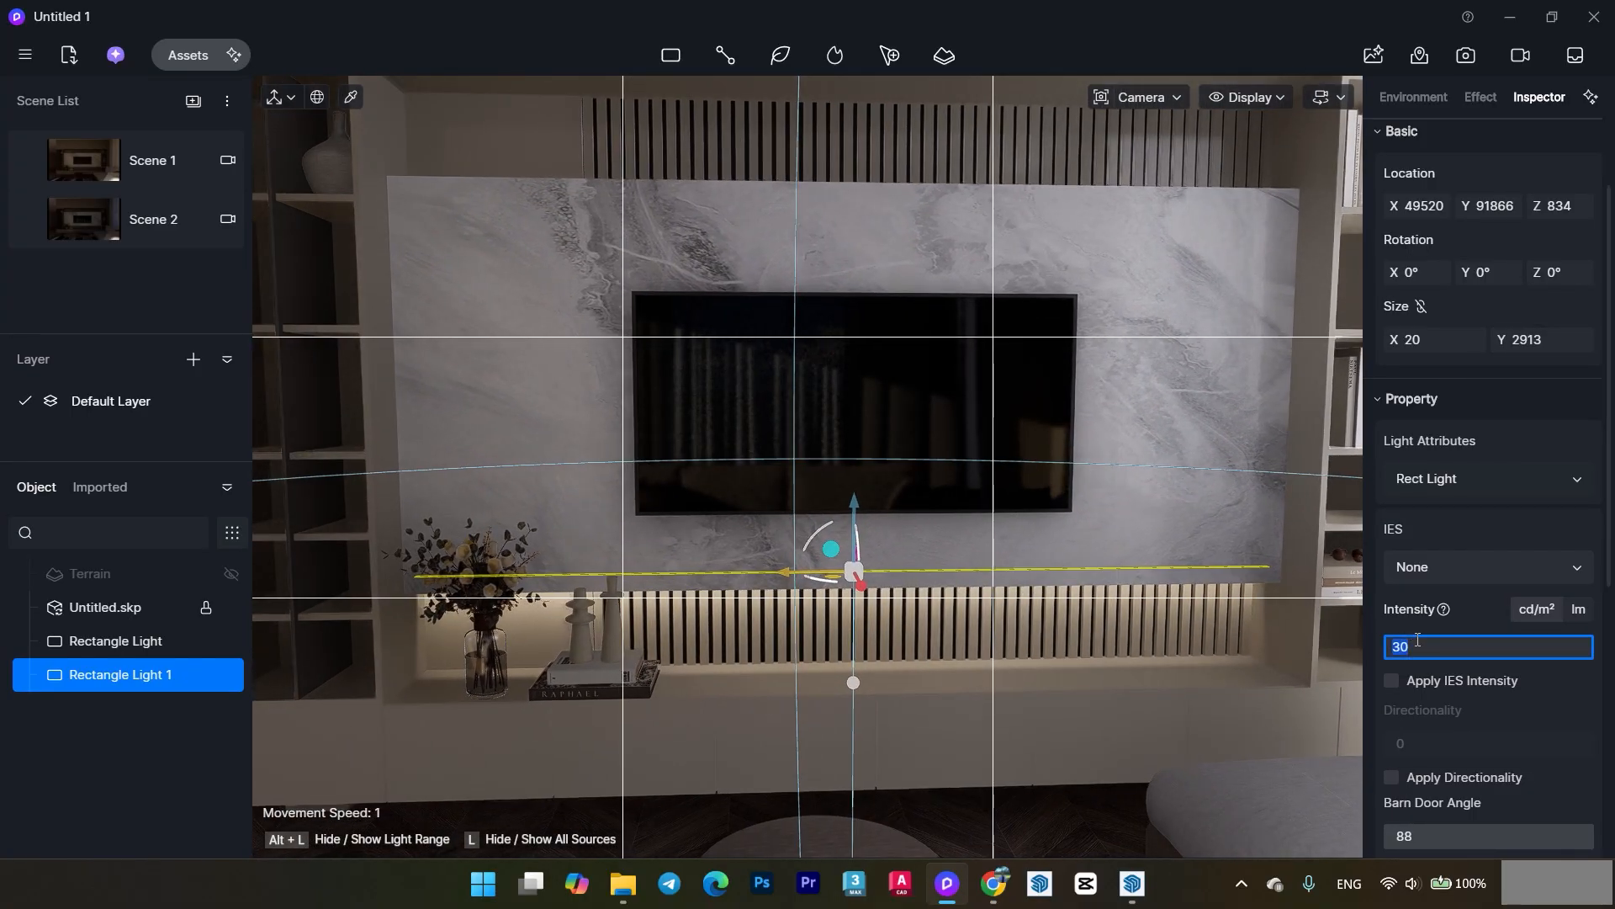
{"action": "right_click_drag", "start_coordinate": [811, 577], "coordinate": [857, 516]}
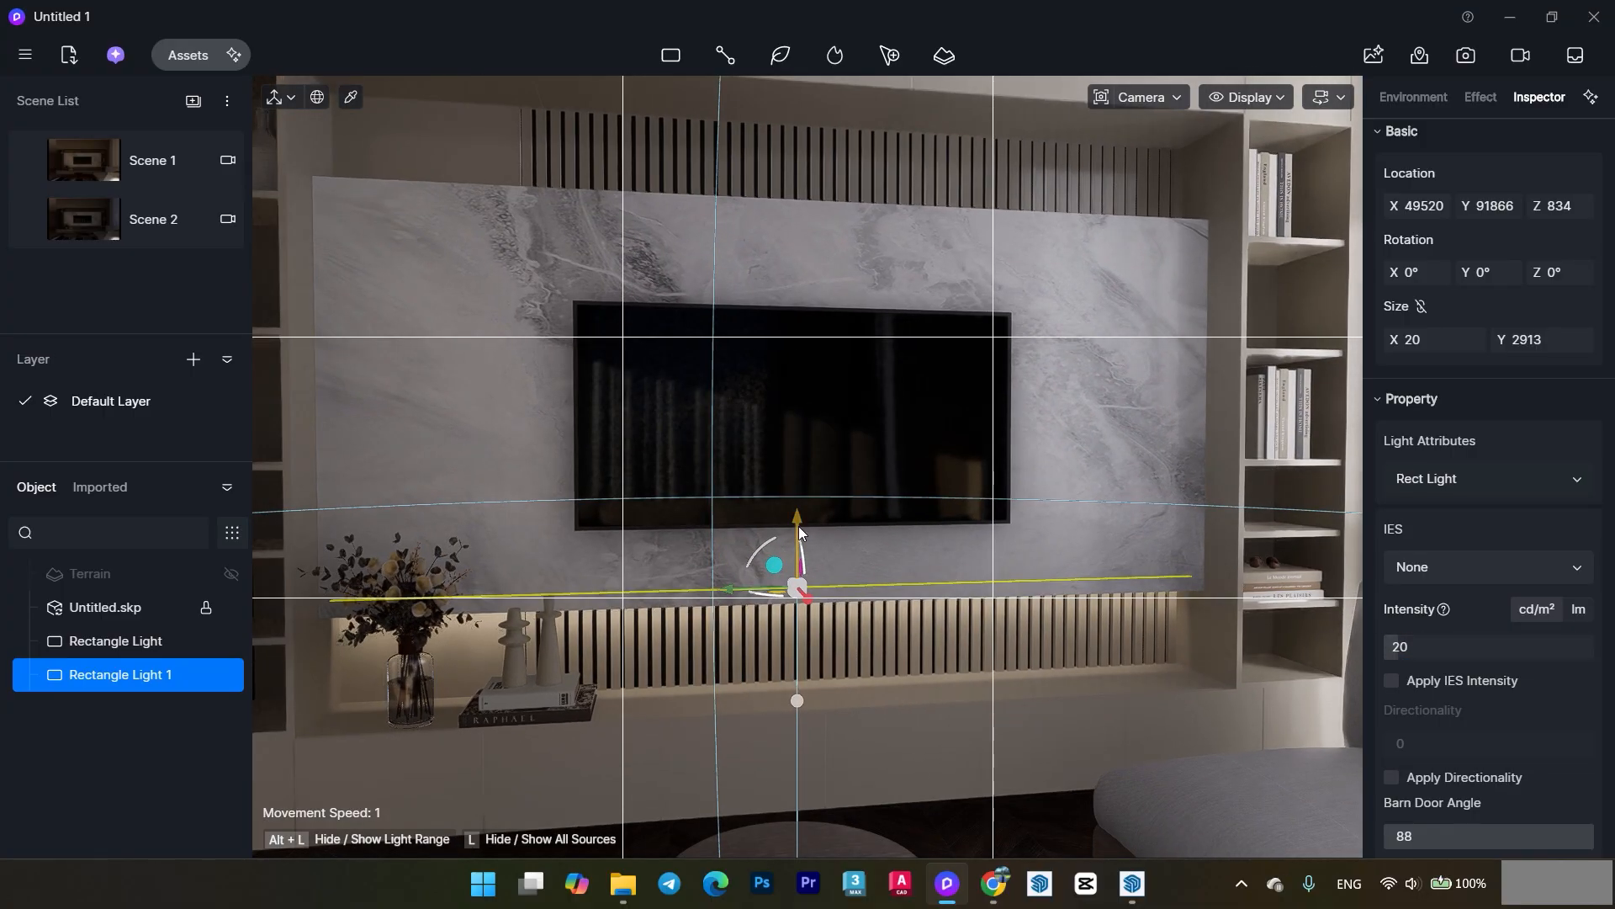
- Copy the strip light up to the marble panel's top edge, at Z about 2072, and rotate it 180° to face upward
{"action": "left_click_drag", "start_coordinate": [799, 527], "coordinate": [794, 187]}
{"action": "scroll", "coordinate": [787, 250], "scroll_direction": "up", "scroll_amount": 2}
{"action": "left_click_drag", "start_coordinate": [767, 285], "coordinate": [827, 200]}
{"action": "left_click_drag", "start_coordinate": [800, 320], "coordinate": [808, 283]}
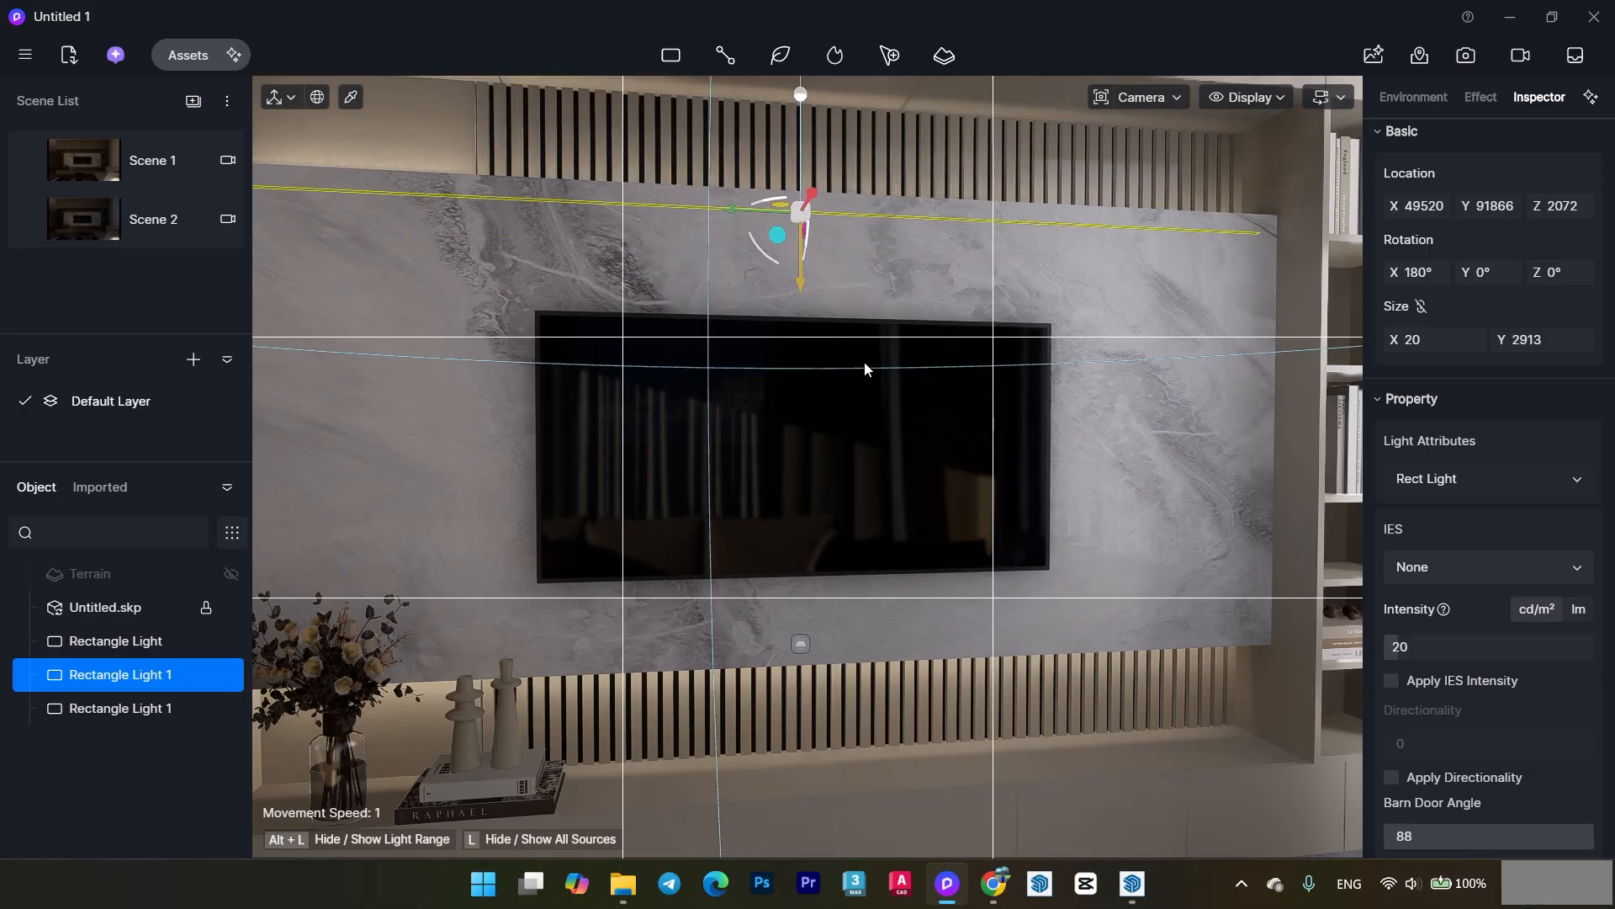
{"action": "right_click_drag", "start_coordinate": [865, 361], "coordinate": [895, 394]}
{"action": "scroll", "coordinate": [895, 395], "scroll_direction": "down", "scroll_amount": 2}
{"action": "scroll", "coordinate": [901, 396], "scroll_direction": "down", "scroll_amount": 2}
{"action": "scroll", "coordinate": [907, 394], "scroll_direction": "up", "scroll_amount": 1}
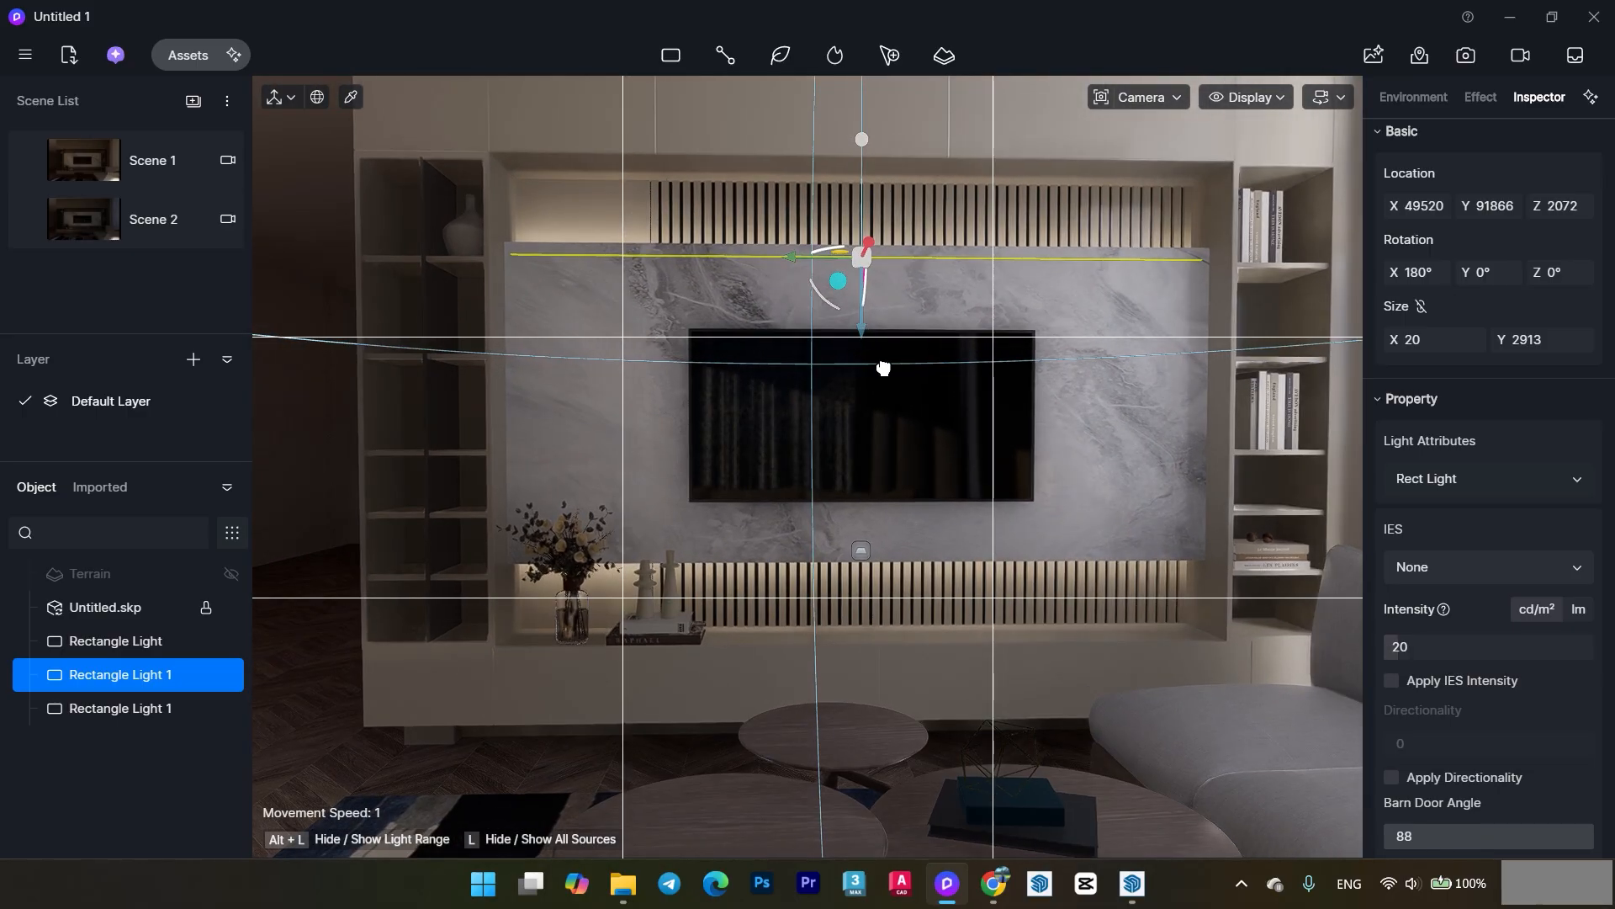
- Copy the upper strip light to the top of the left bookshelf, at Z about 2372, and rotate it to face down
{"action": "middle_click_drag", "start_coordinate": [884, 368], "coordinate": [997, 433]}
{"action": "left_click_drag", "start_coordinate": [907, 310], "coordinate": [572, 252]}
{"action": "middle_click_drag", "start_coordinate": [589, 261], "coordinate": [905, 353]}
{"action": "scroll", "coordinate": [904, 353], "scroll_direction": "up", "scroll_amount": 2}
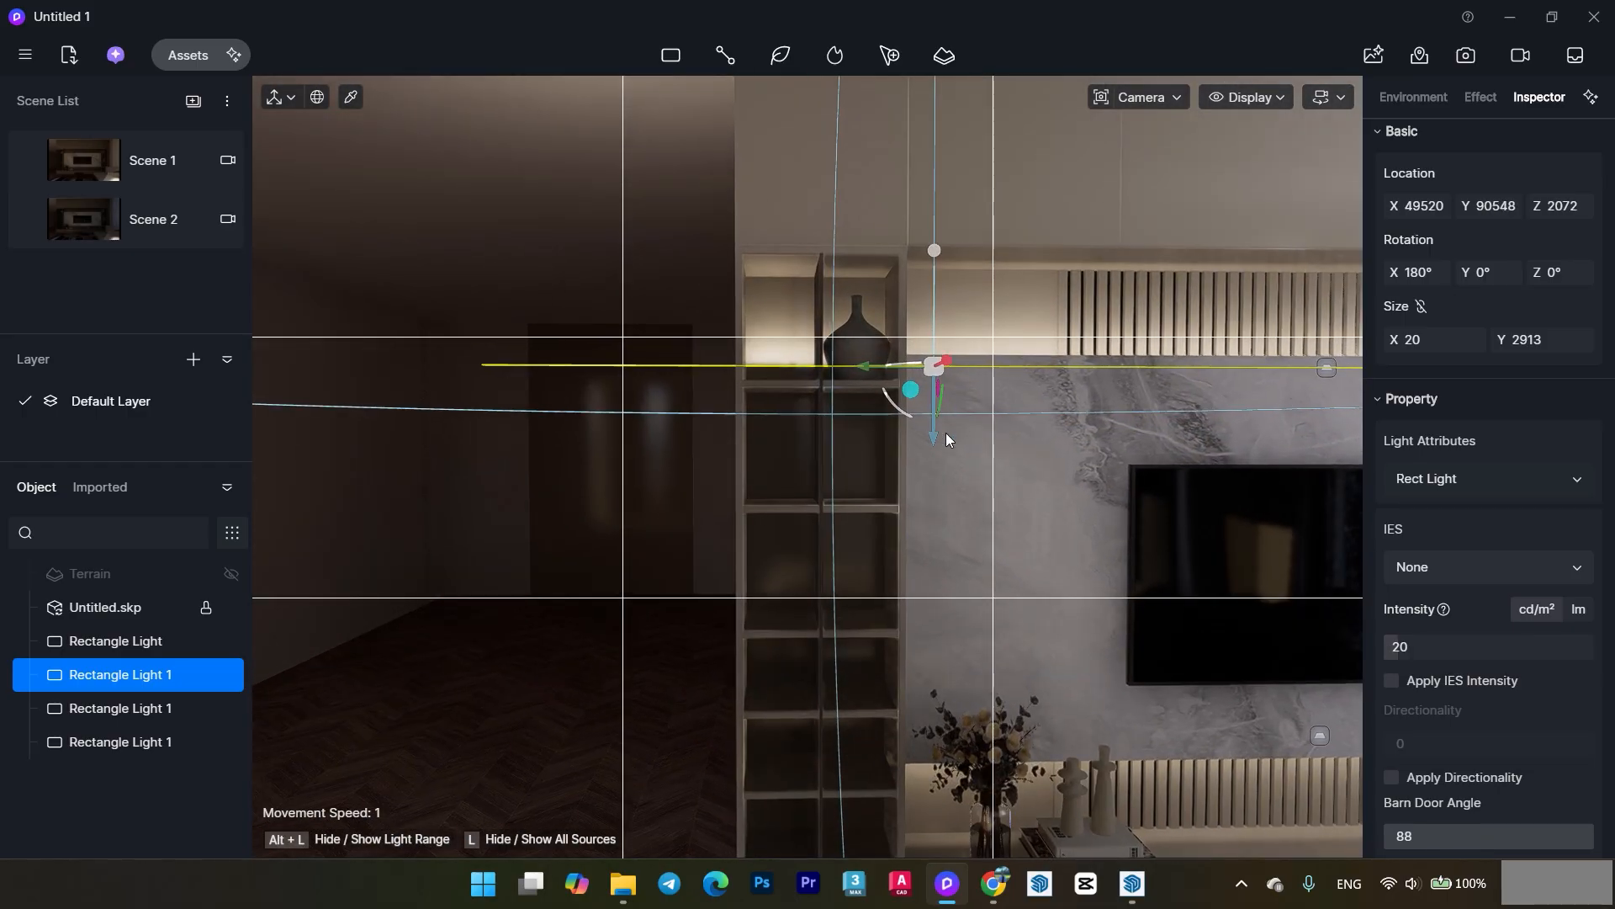
{"action": "left_click_drag", "start_coordinate": [935, 431], "coordinate": [756, 274]}
{"action": "scroll", "coordinate": [756, 274], "scroll_direction": "up", "scroll_amount": 2}
{"action": "right_click_drag", "start_coordinate": [756, 274], "coordinate": [835, 305]}
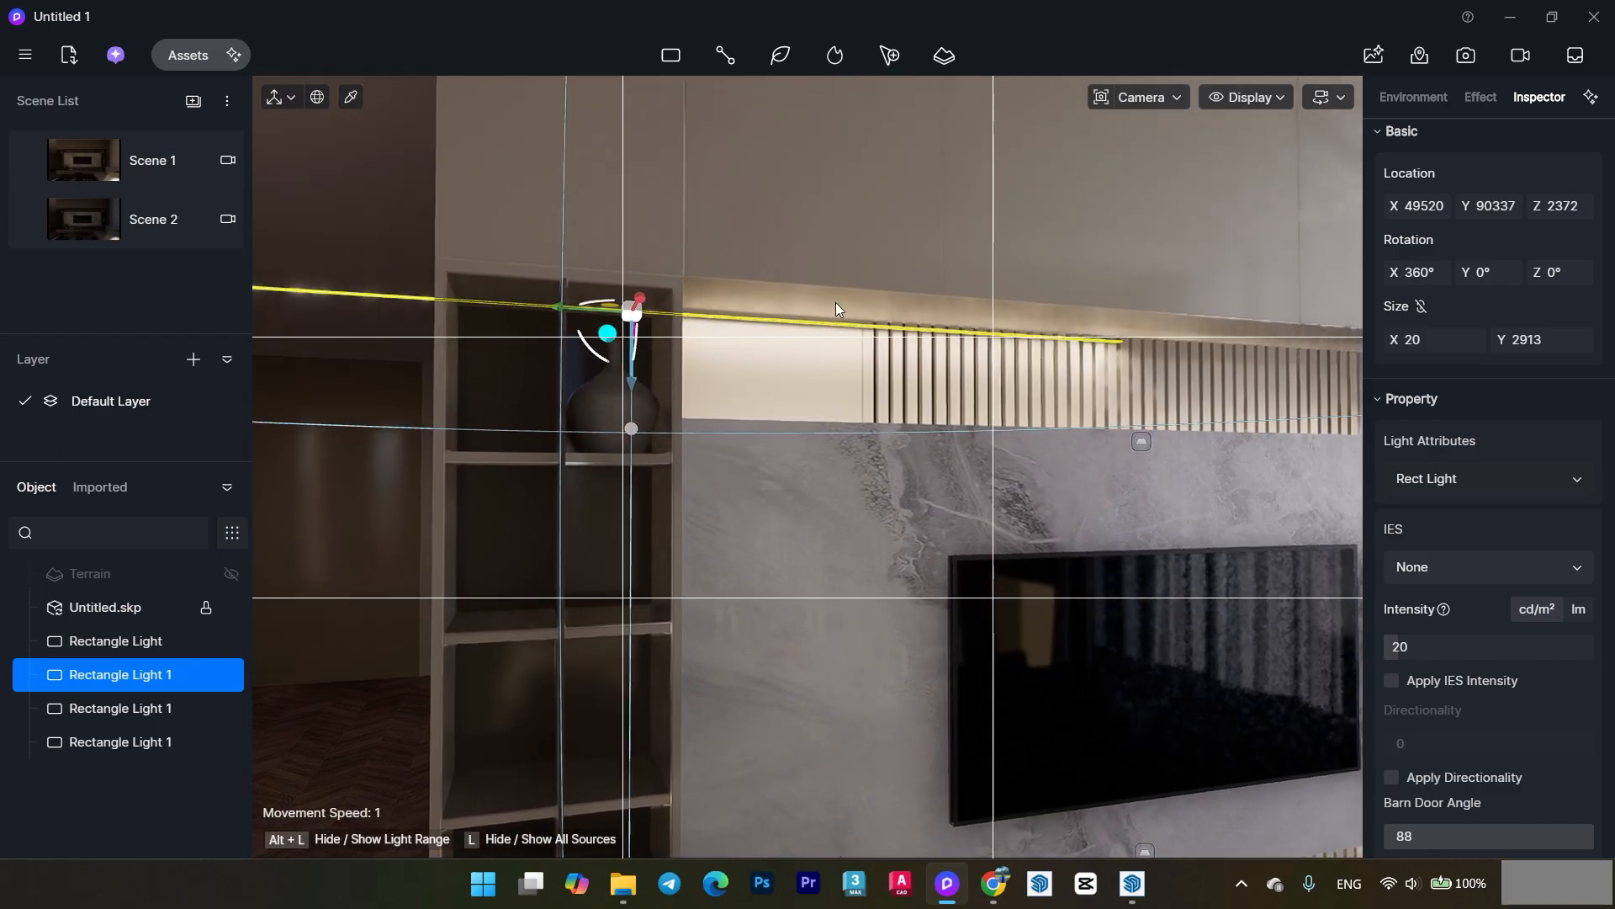
- Fit the copied light inside the left bookshelf's top compartment, shortening its Y size to about 469 and centring it at Y about 90167
{"action": "middle_click_drag", "start_coordinate": [835, 305], "coordinate": [852, 301]}
{"action": "left_click_drag", "start_coordinate": [850, 286], "coordinate": [870, 272]}
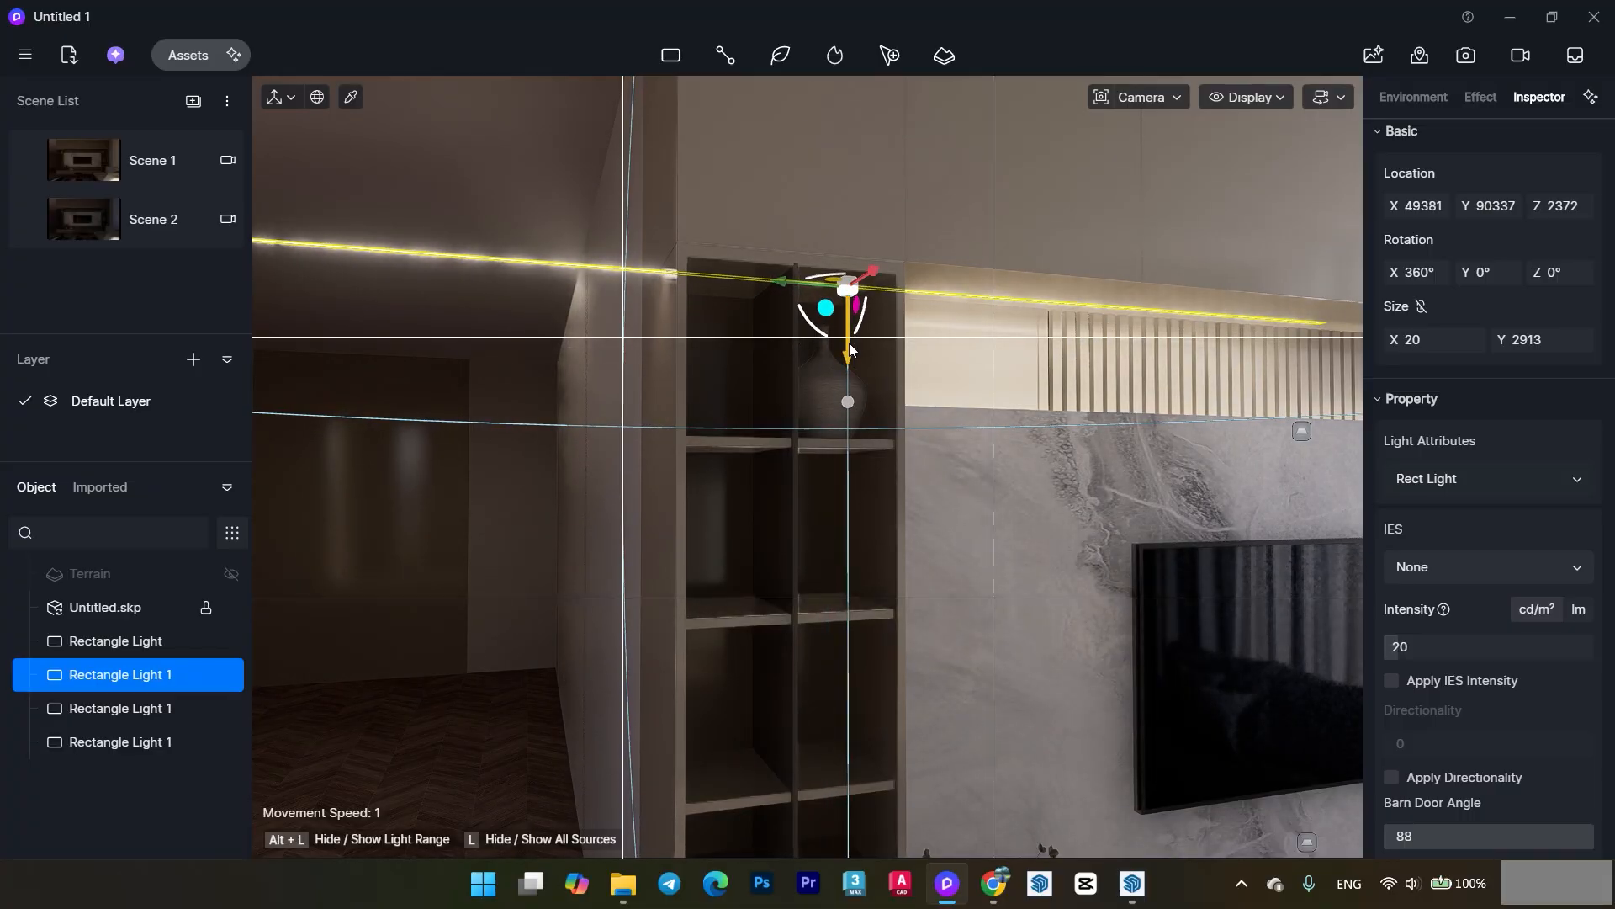
{"action": "left_click_drag", "start_coordinate": [848, 344], "coordinate": [848, 354]}
{"action": "left_click_drag", "start_coordinate": [1541, 339], "coordinate": [1430, 339]}
{"action": "scroll", "coordinate": [897, 315], "scroll_direction": "up", "scroll_amount": 2}
{"action": "right_click_drag", "start_coordinate": [897, 315], "coordinate": [841, 313]}
{"action": "middle_click_drag", "start_coordinate": [841, 313], "coordinate": [795, 311]}
{"action": "right_click_drag", "start_coordinate": [795, 311], "coordinate": [1033, 316]}
{"action": "left_click_drag", "start_coordinate": [800, 254], "coordinate": [702, 262]}
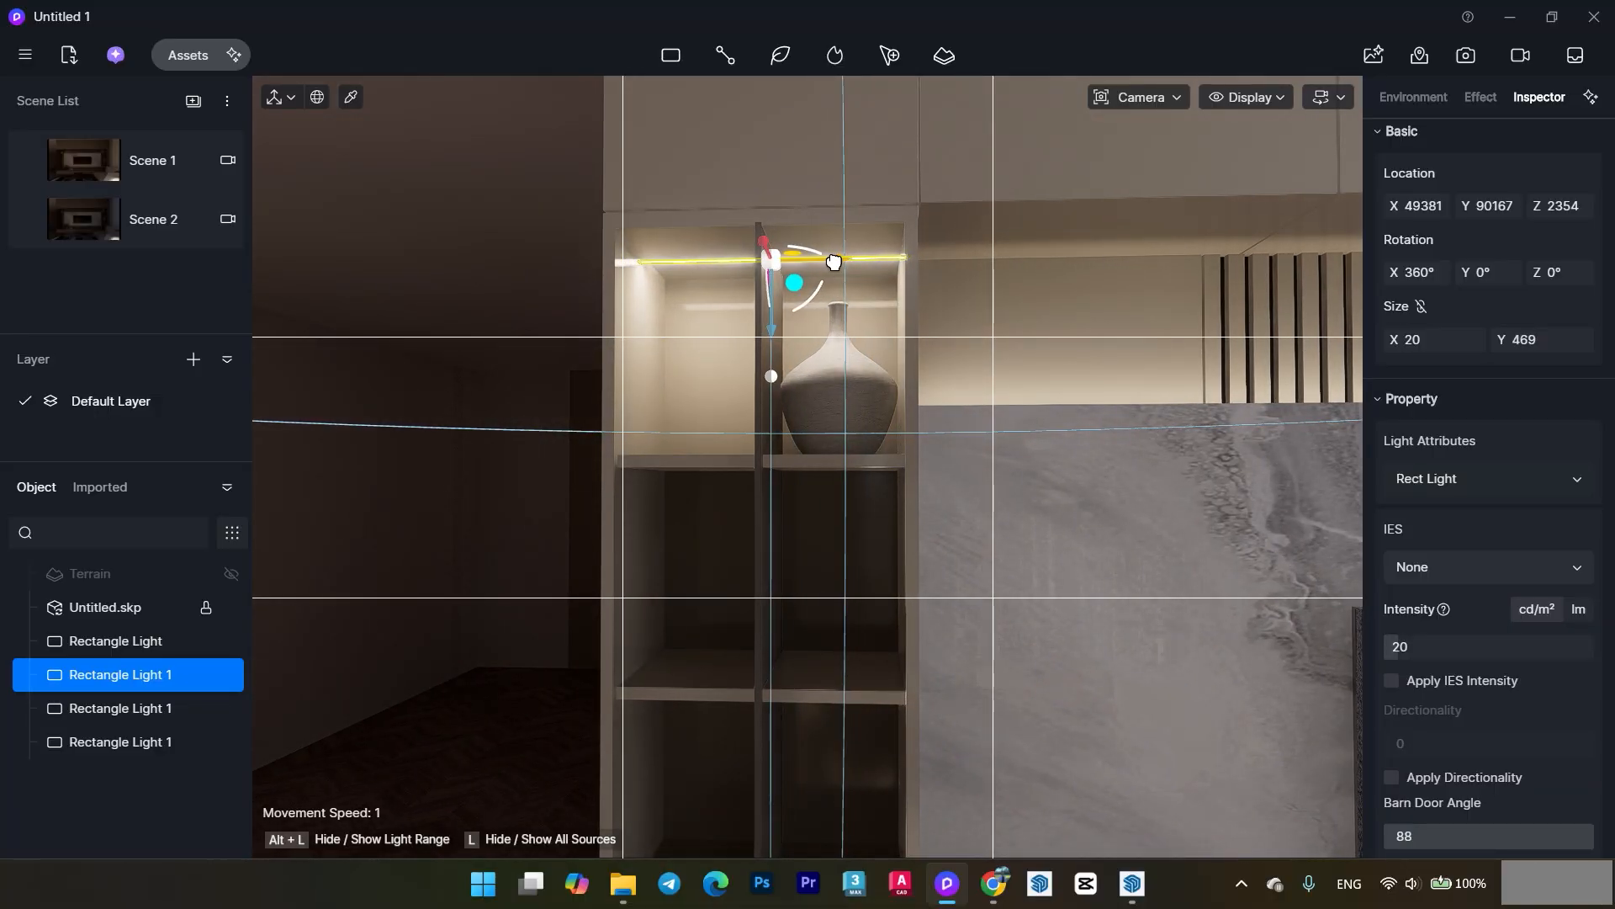
- Set the bookshelf light's intensity to 10 and raise it to Z about 2366, close under the top board
{"action": "middle_click_drag", "start_coordinate": [1275, 486], "coordinate": [1350, 486]}
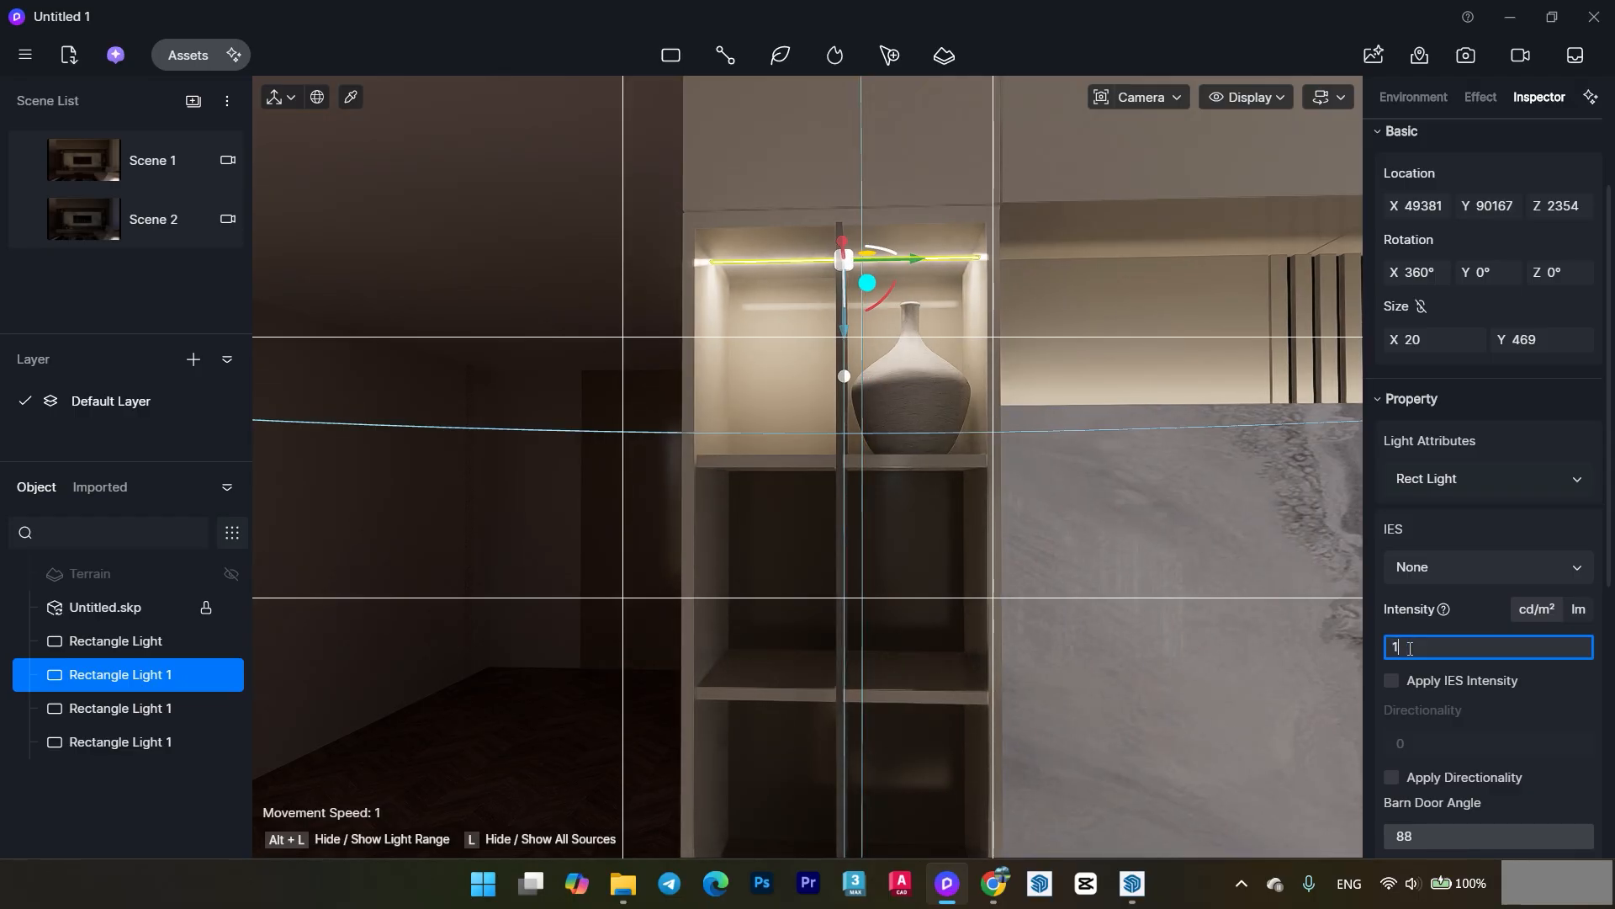
{"action": "left_click_drag", "start_coordinate": [841, 332], "coordinate": [841, 323]}
{"action": "middle_click_drag", "start_coordinate": [862, 363], "coordinate": [838, 271]}
{"action": "scroll", "coordinate": [838, 270], "scroll_direction": "down", "scroll_amount": 2}
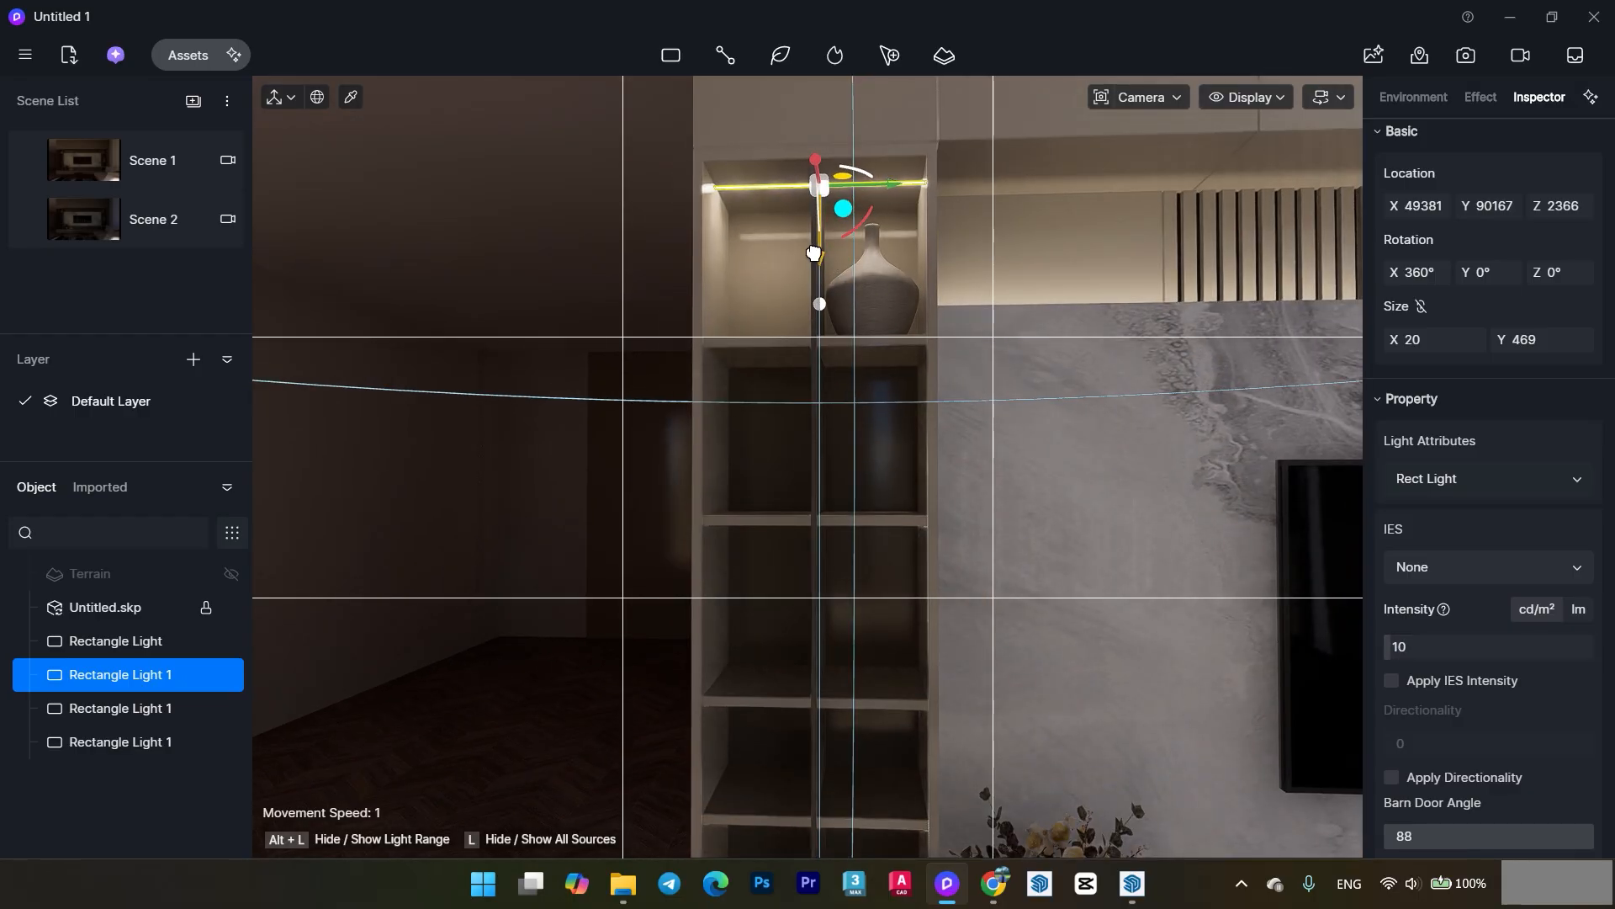
- Copy the bookshelf light down into each lower compartment of the left shelf, ending at Z about 757
{"action": "left_click_drag", "start_coordinate": [820, 258], "coordinate": [832, 427], "text": "alt"}
{"action": "middle_click_drag", "start_coordinate": [857, 378], "coordinate": [809, 187]}
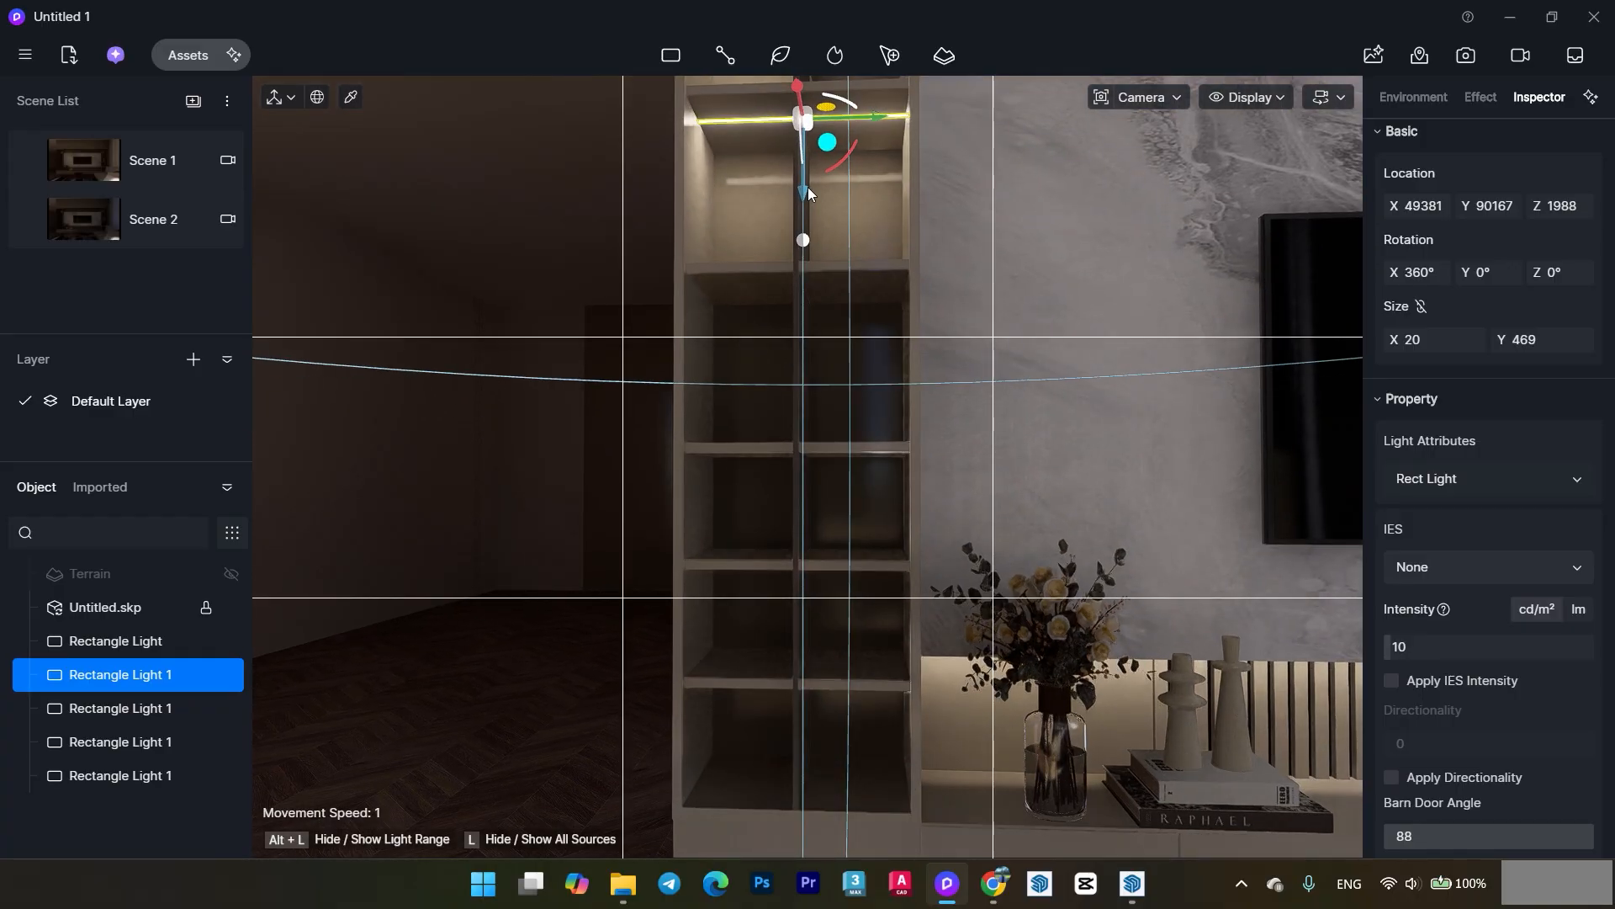
{"action": "left_click_drag", "start_coordinate": [807, 187], "coordinate": [805, 365], "text": "alt"}
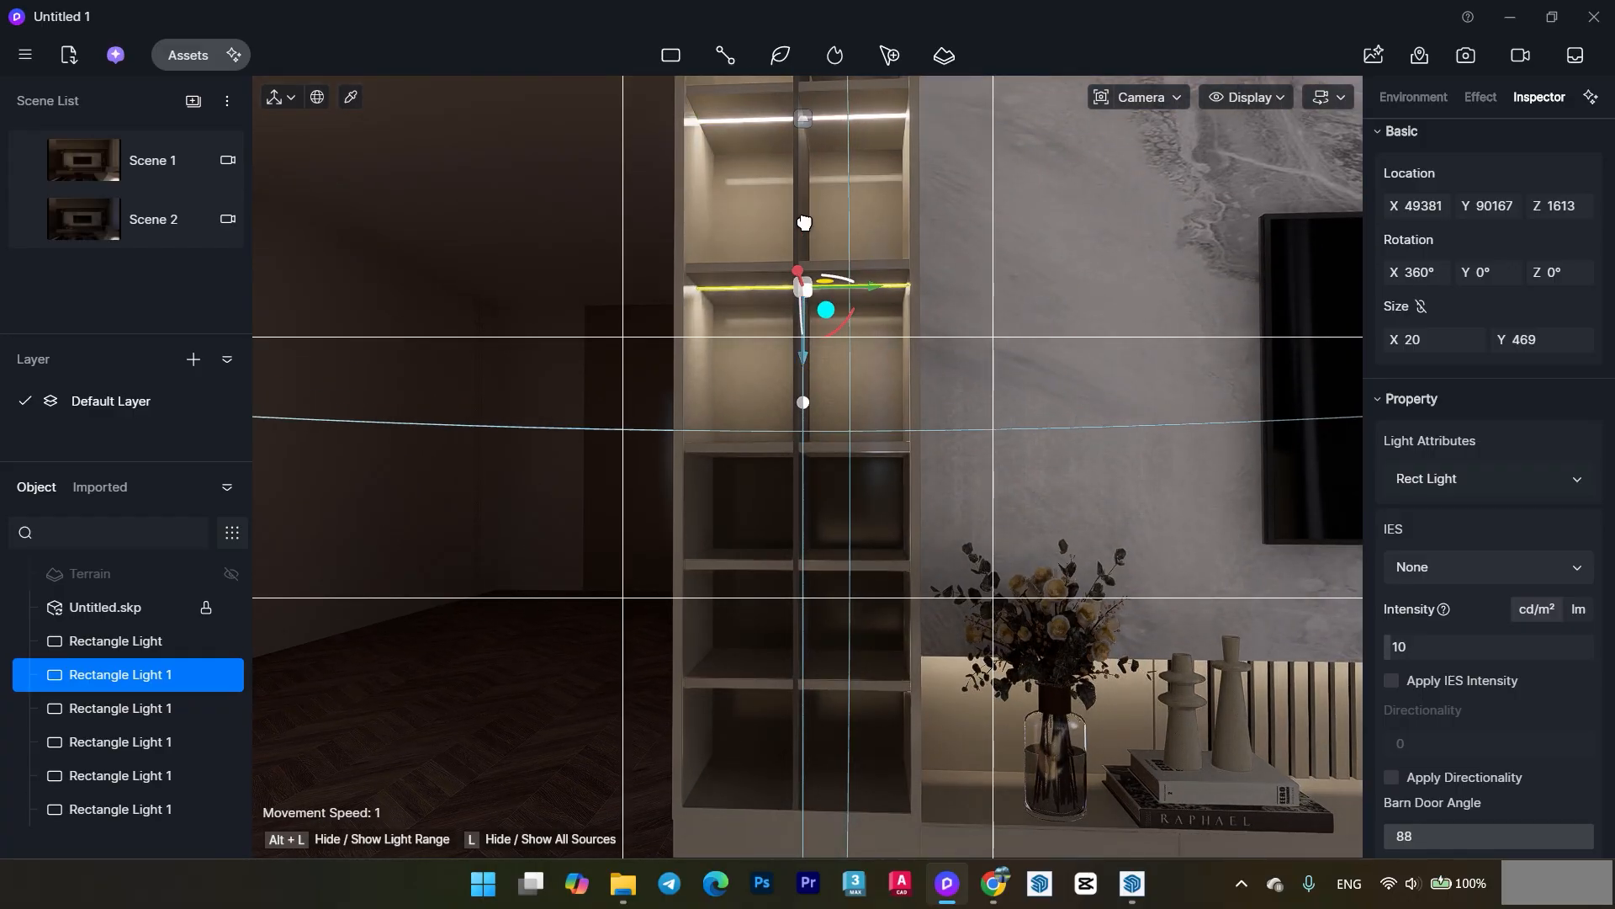
{"action": "middle_click_drag", "start_coordinate": [807, 360], "coordinate": [797, 288]}
{"action": "left_click_drag", "start_coordinate": [797, 288], "coordinate": [818, 463], "text": "alt"}
{"action": "middle_click_drag", "start_coordinate": [818, 462], "coordinate": [795, 276]}
{"action": "left_click_drag", "start_coordinate": [795, 276], "coordinate": [793, 492], "text": "alt"}
{"action": "scroll", "coordinate": [791, 488], "scroll_direction": "down", "scroll_amount": 1}
{"action": "scroll", "coordinate": [791, 459], "scroll_direction": "down", "scroll_amount": 2}
{"action": "middle_click_drag", "start_coordinate": [791, 460], "coordinate": [674, 532]}
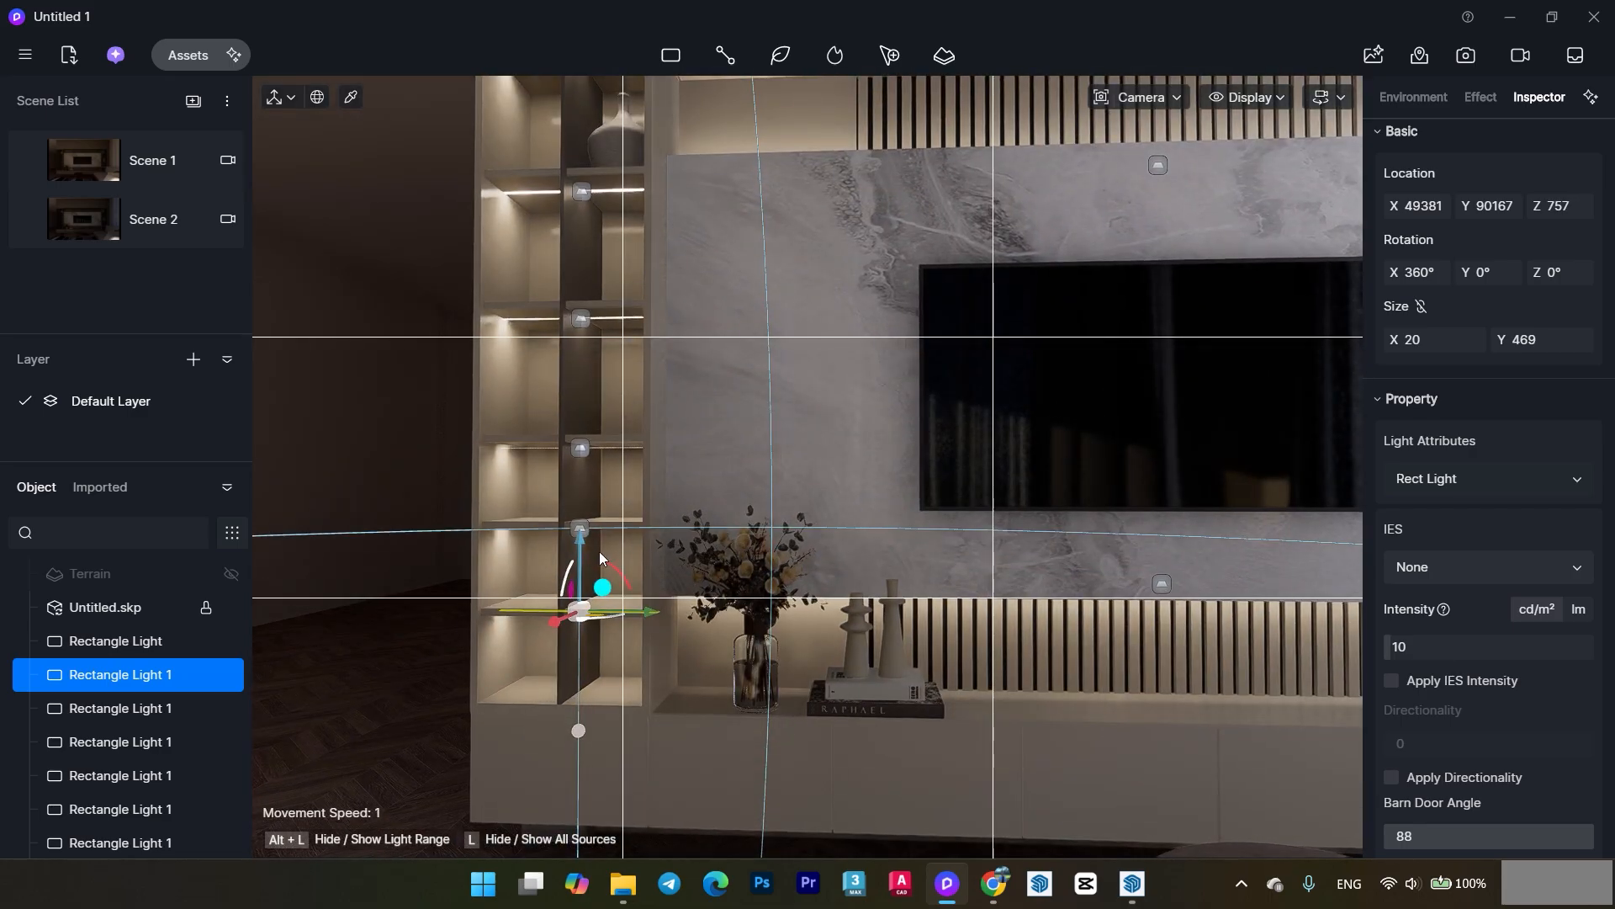
{"action": "left_click", "coordinate": [579, 529], "text": "ctrl"}
{"action": "left_click", "coordinate": [580, 448], "text": "ctrl"}
{"action": "left_click", "coordinate": [581, 318], "text": "ctrl"}
{"action": "left_click", "coordinate": [581, 192], "text": "ctrl"}
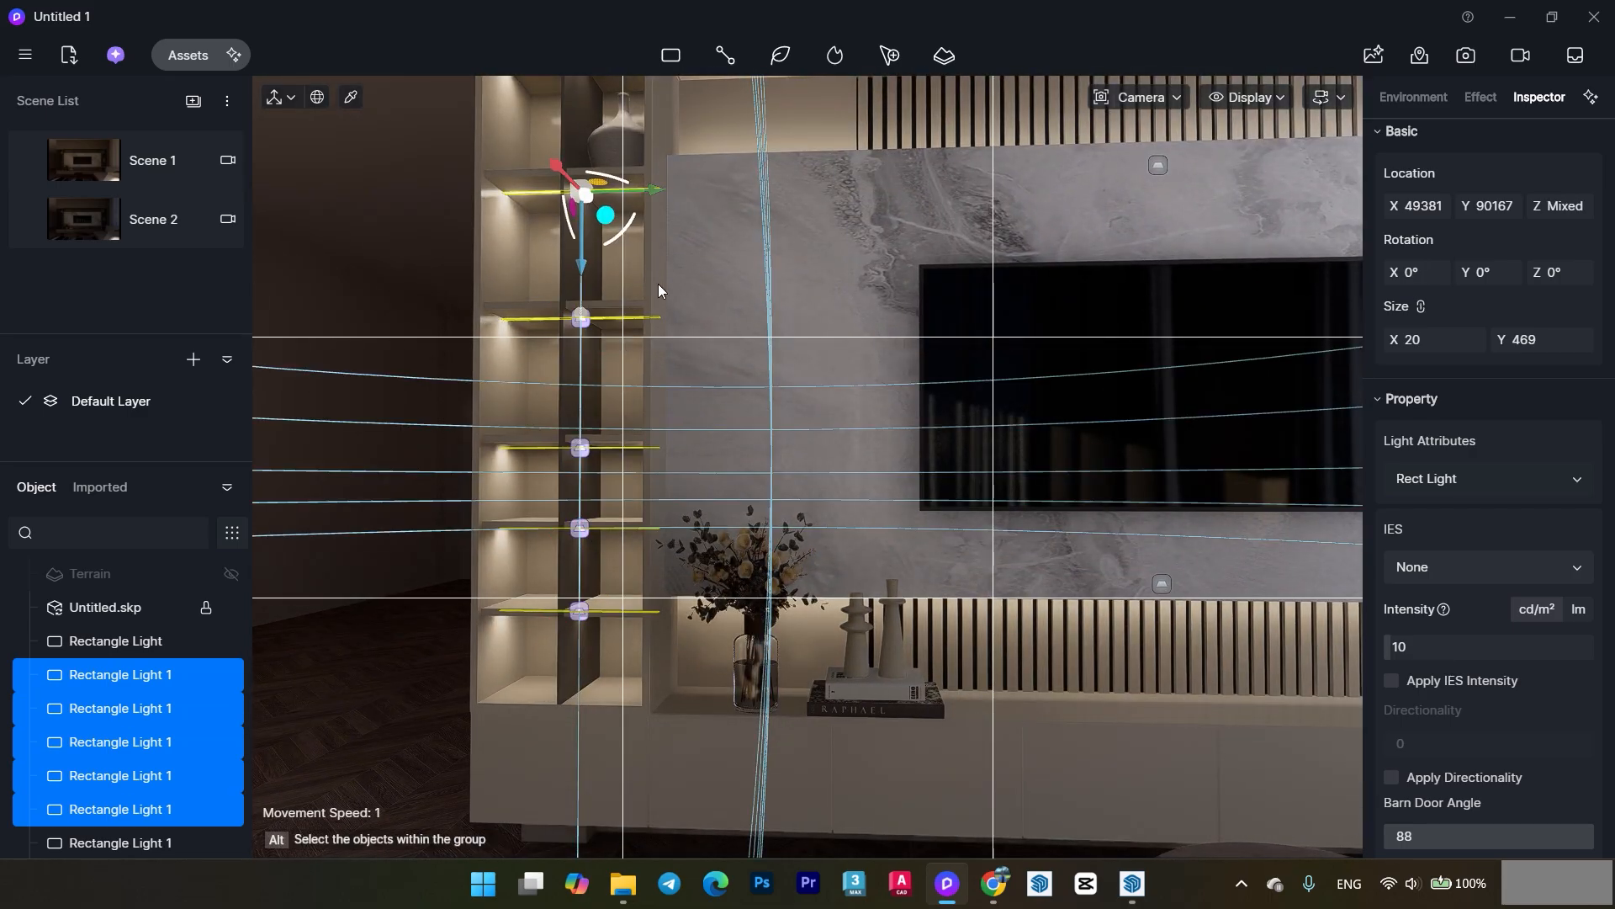
{"action": "middle_click_drag", "start_coordinate": [658, 285], "coordinate": [550, 389]}
- Copy the lowest light of the left bookshelf across to the right bookshelf's bottom compartment, at Y about 93447
{"action": "left_click", "coordinate": [394, 650]}
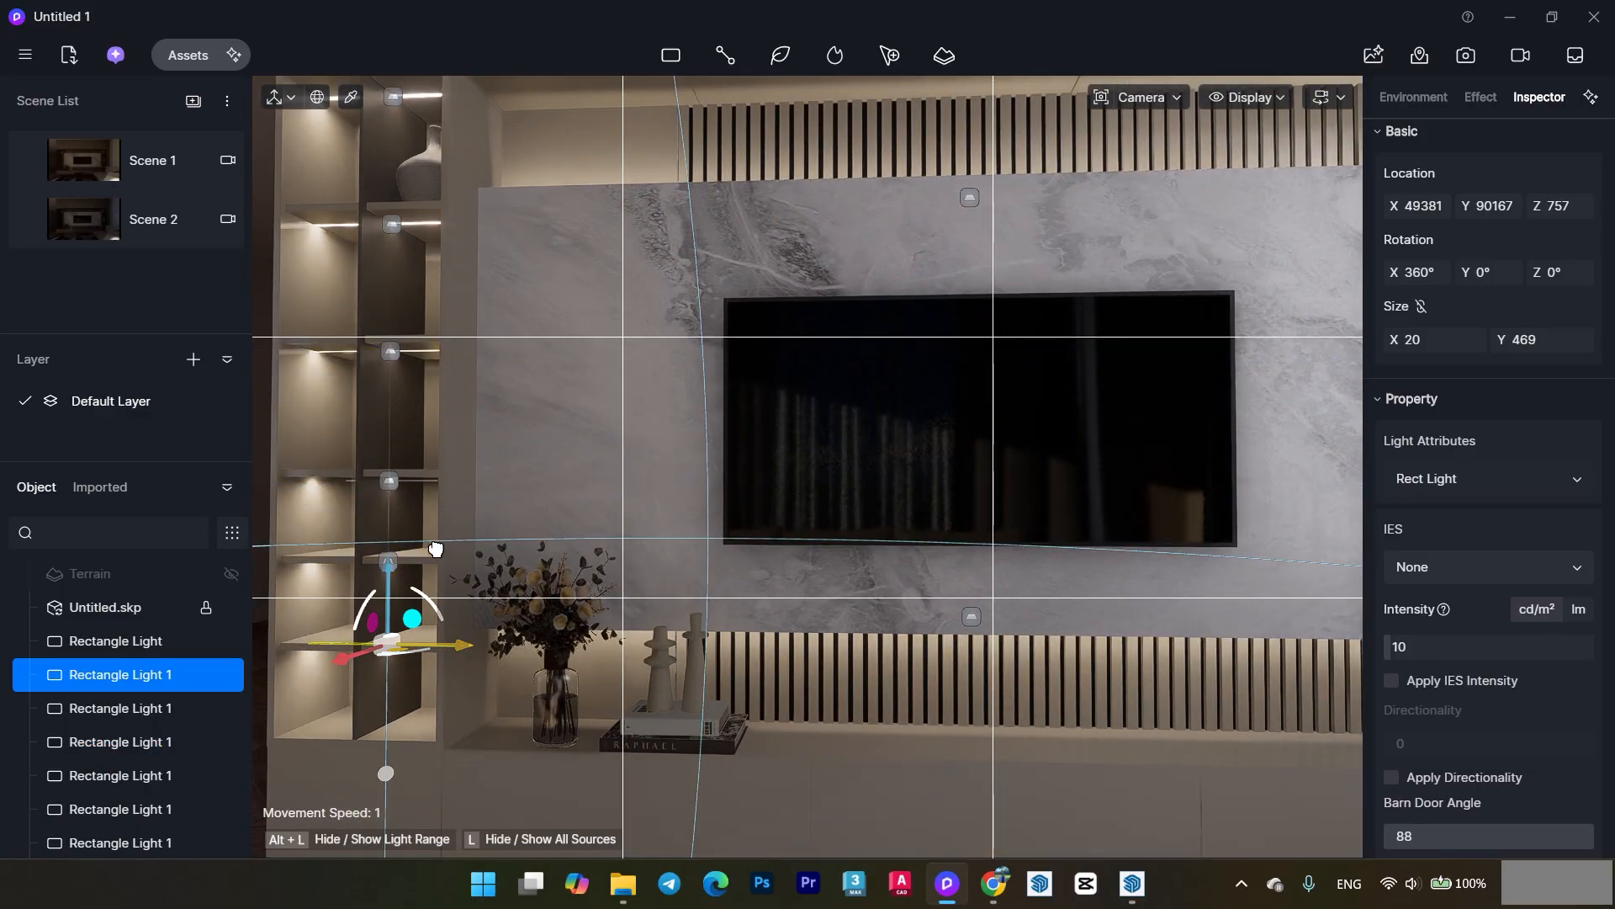
{"action": "middle_click_drag", "start_coordinate": [435, 549], "coordinate": [473, 551]}
{"action": "left_click_drag", "start_coordinate": [490, 657], "coordinate": [1299, 672], "text": "alt"}
{"action": "middle_click_drag", "start_coordinate": [1300, 671], "coordinate": [781, 488]}
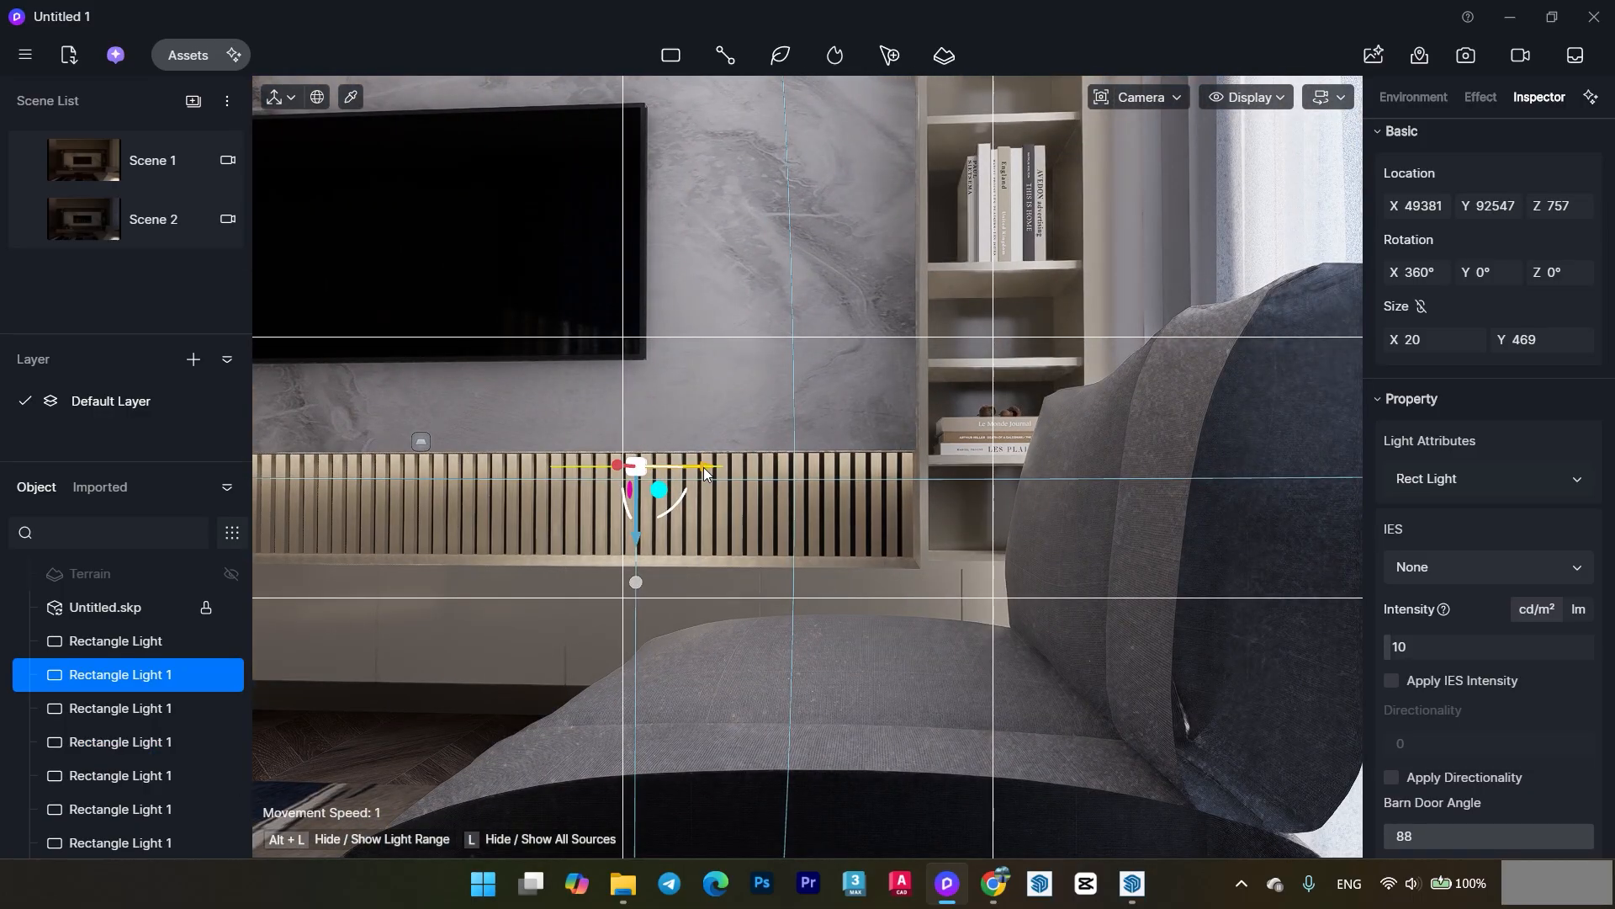
{"action": "left_click_drag", "start_coordinate": [703, 466], "coordinate": [1021, 459]}
{"action": "scroll", "coordinate": [991, 473], "scroll_direction": "up", "scroll_amount": 3}
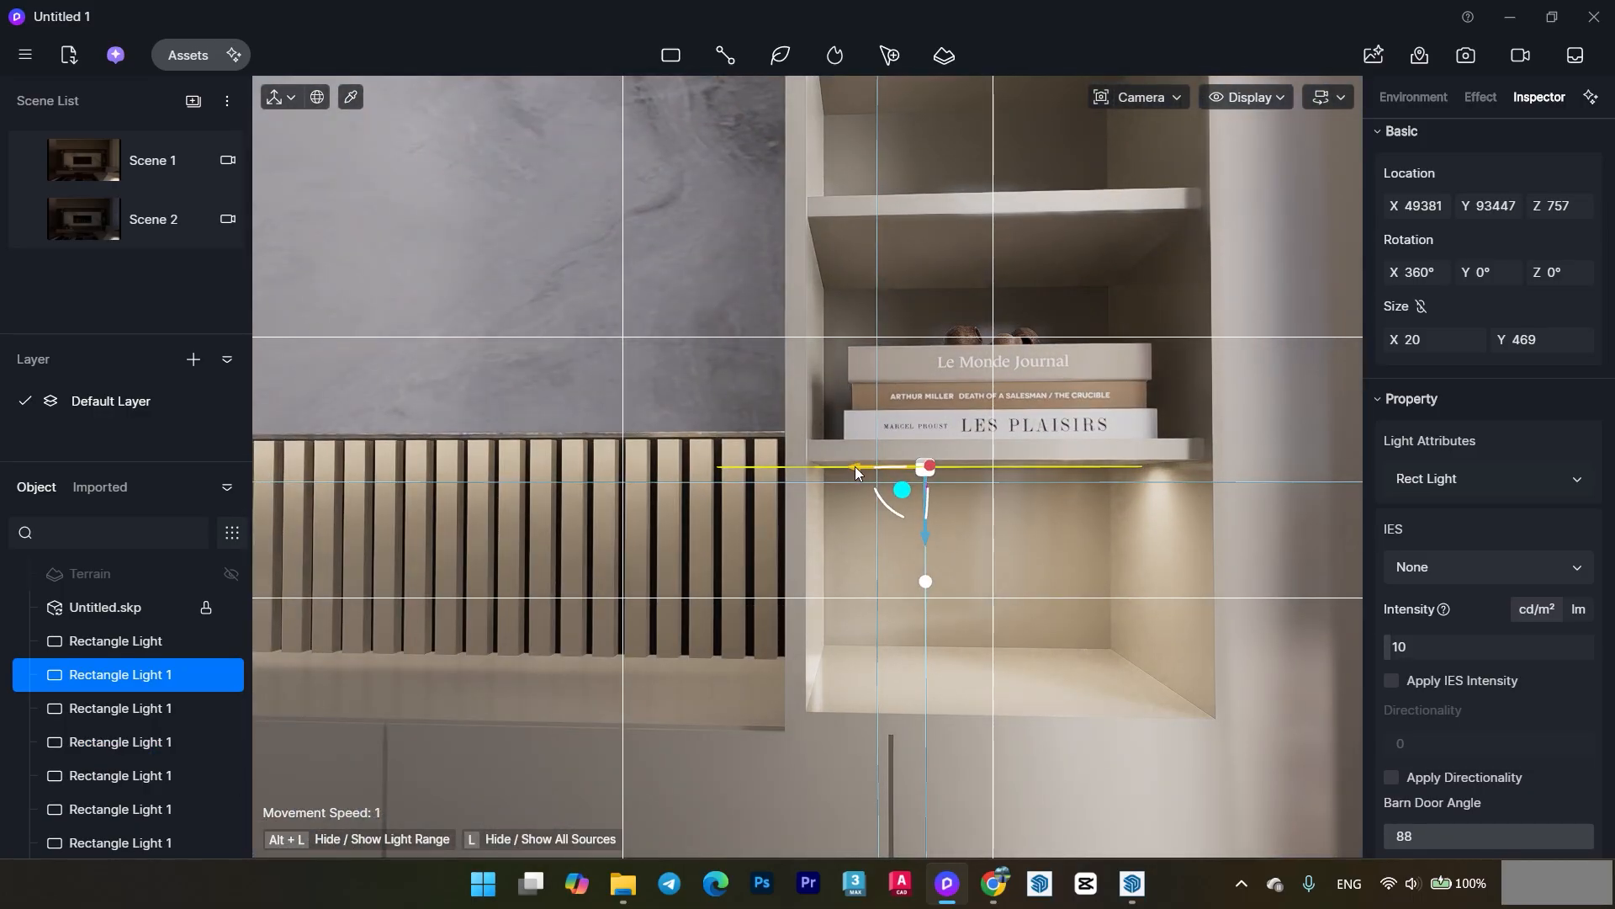
- Fit the copied light inside the right shelf's bottom compartment: Y size about 383, positioned at X about 49483, Y about 93511 and Z about 759
{"action": "left_click_drag", "start_coordinate": [855, 467], "coordinate": [928, 468]}
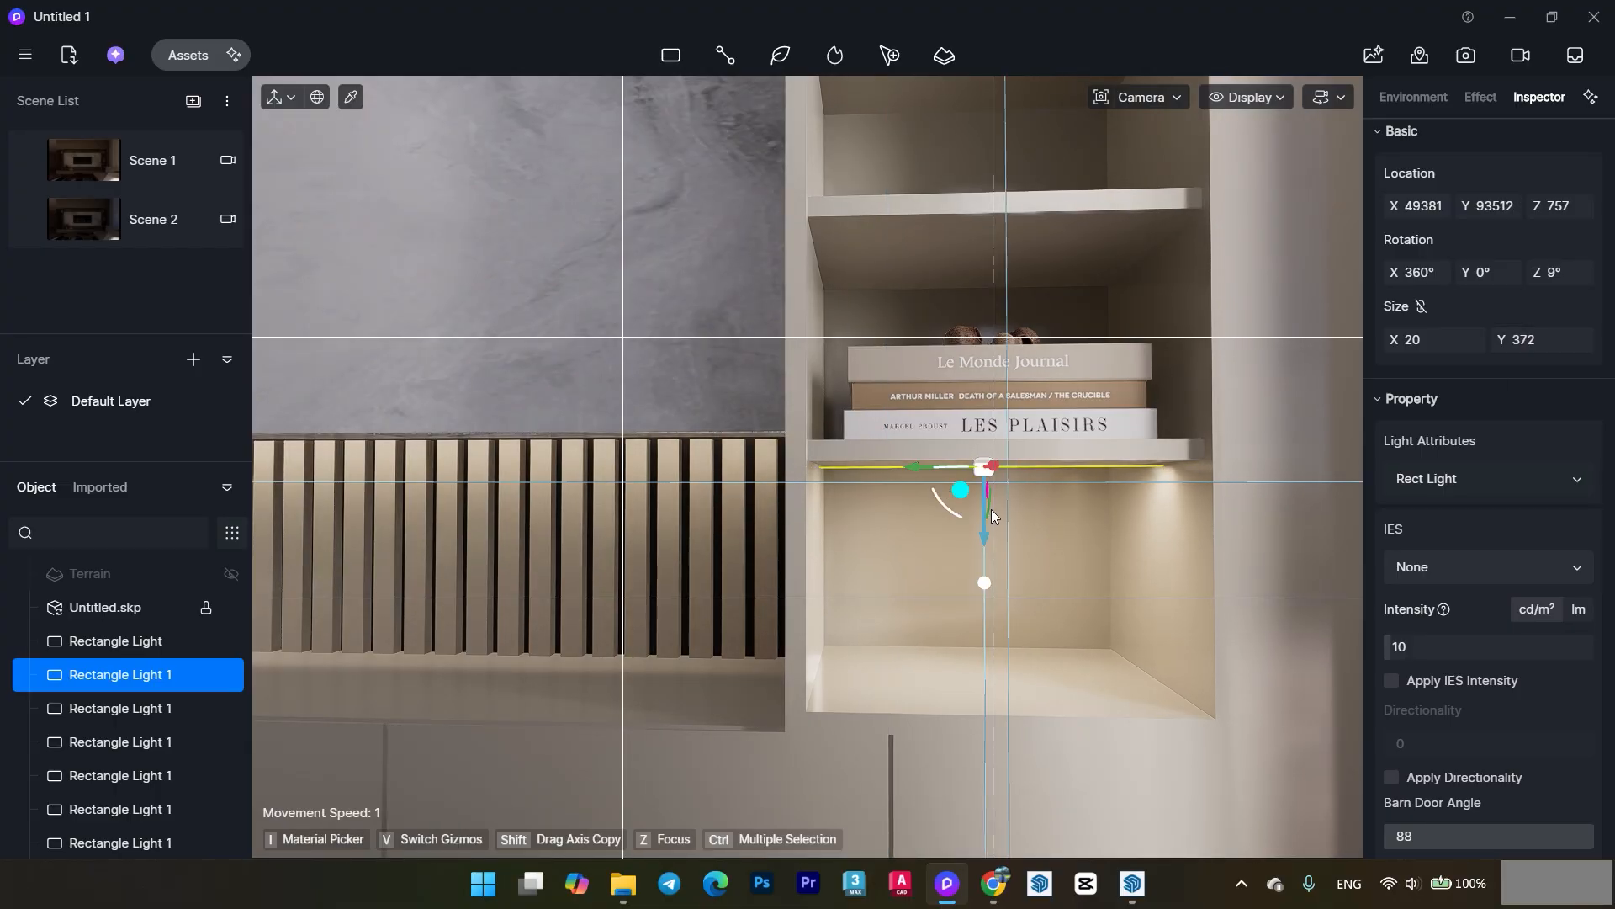
{"action": "key", "text": "Escape"}
{"action": "middle_click_drag", "start_coordinate": [991, 509], "coordinate": [976, 535]}
{"action": "left_click_drag", "start_coordinate": [976, 535], "coordinate": [987, 429]}
{"action": "left_click", "coordinate": [988, 430]}
{"action": "left_click", "coordinate": [970, 466]}
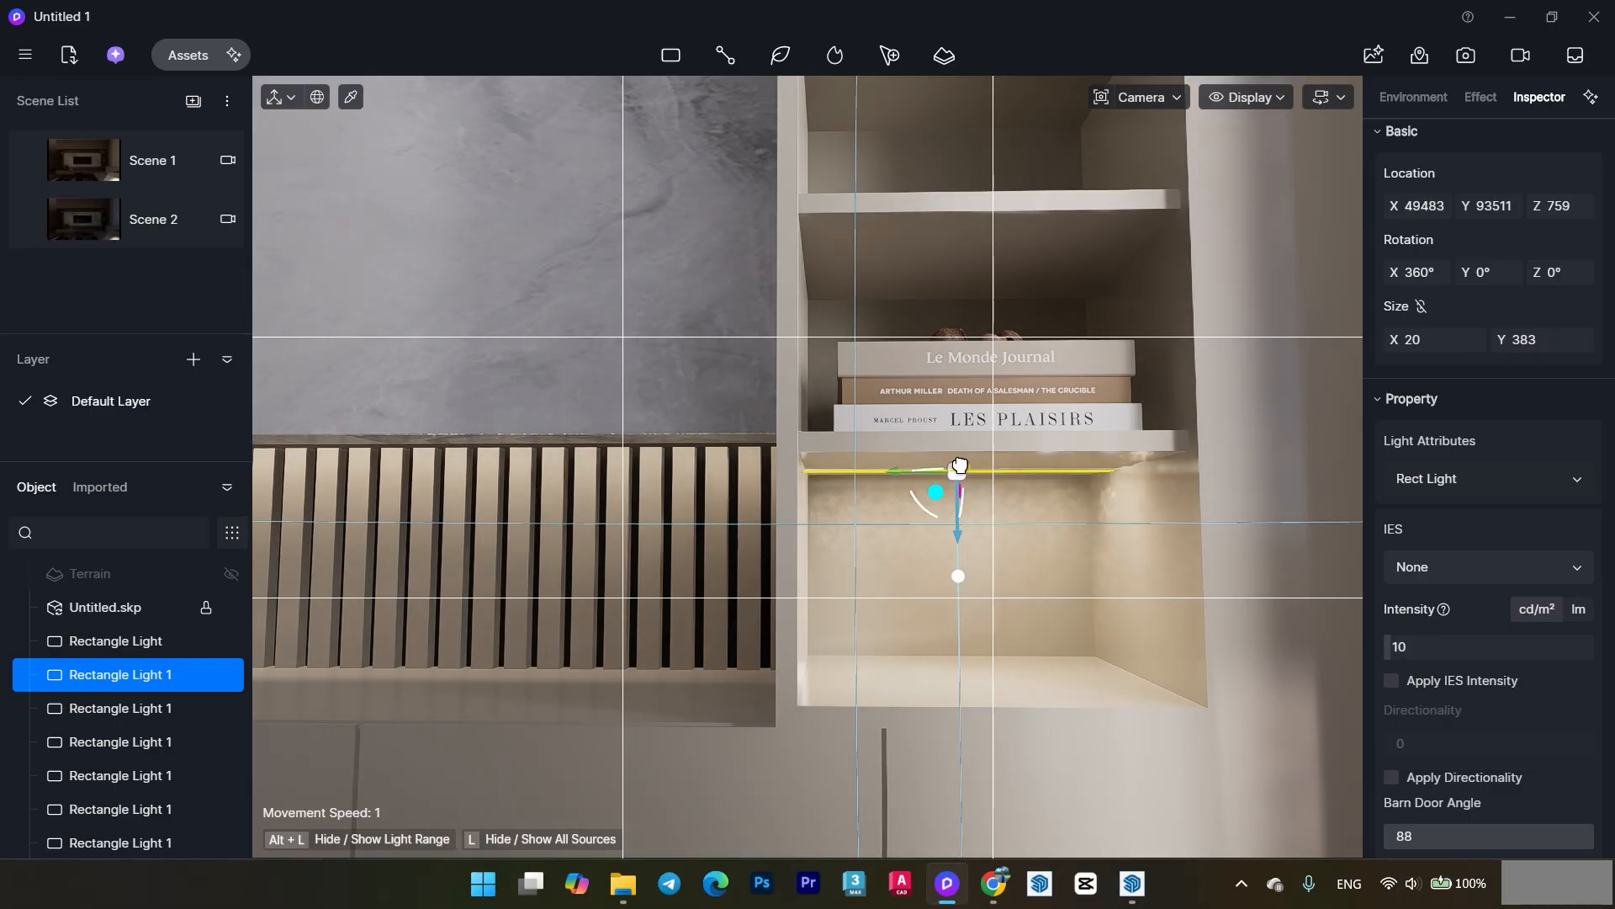
- Copy the light up into each higher compartment of the right bookshelf, ending under the top board at Z about 2367
{"action": "left_click_drag", "start_coordinate": [967, 537], "coordinate": [948, 335]}
{"action": "middle_click_drag", "start_coordinate": [949, 336], "coordinate": [959, 608]}
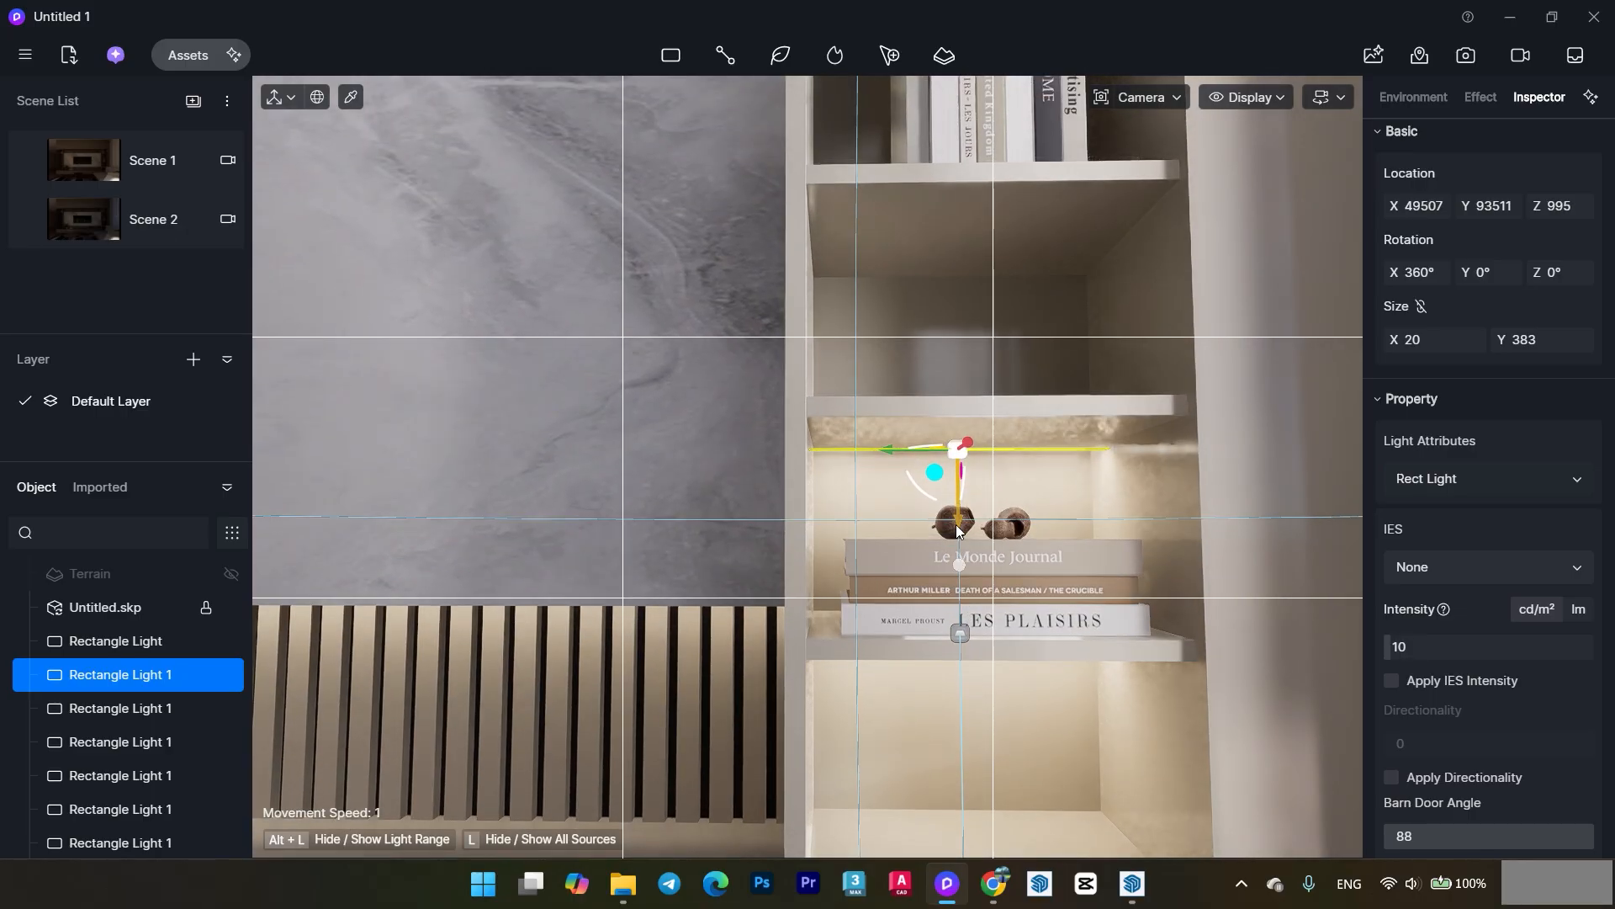
{"action": "left_click_drag", "start_coordinate": [956, 523], "coordinate": [962, 338]}
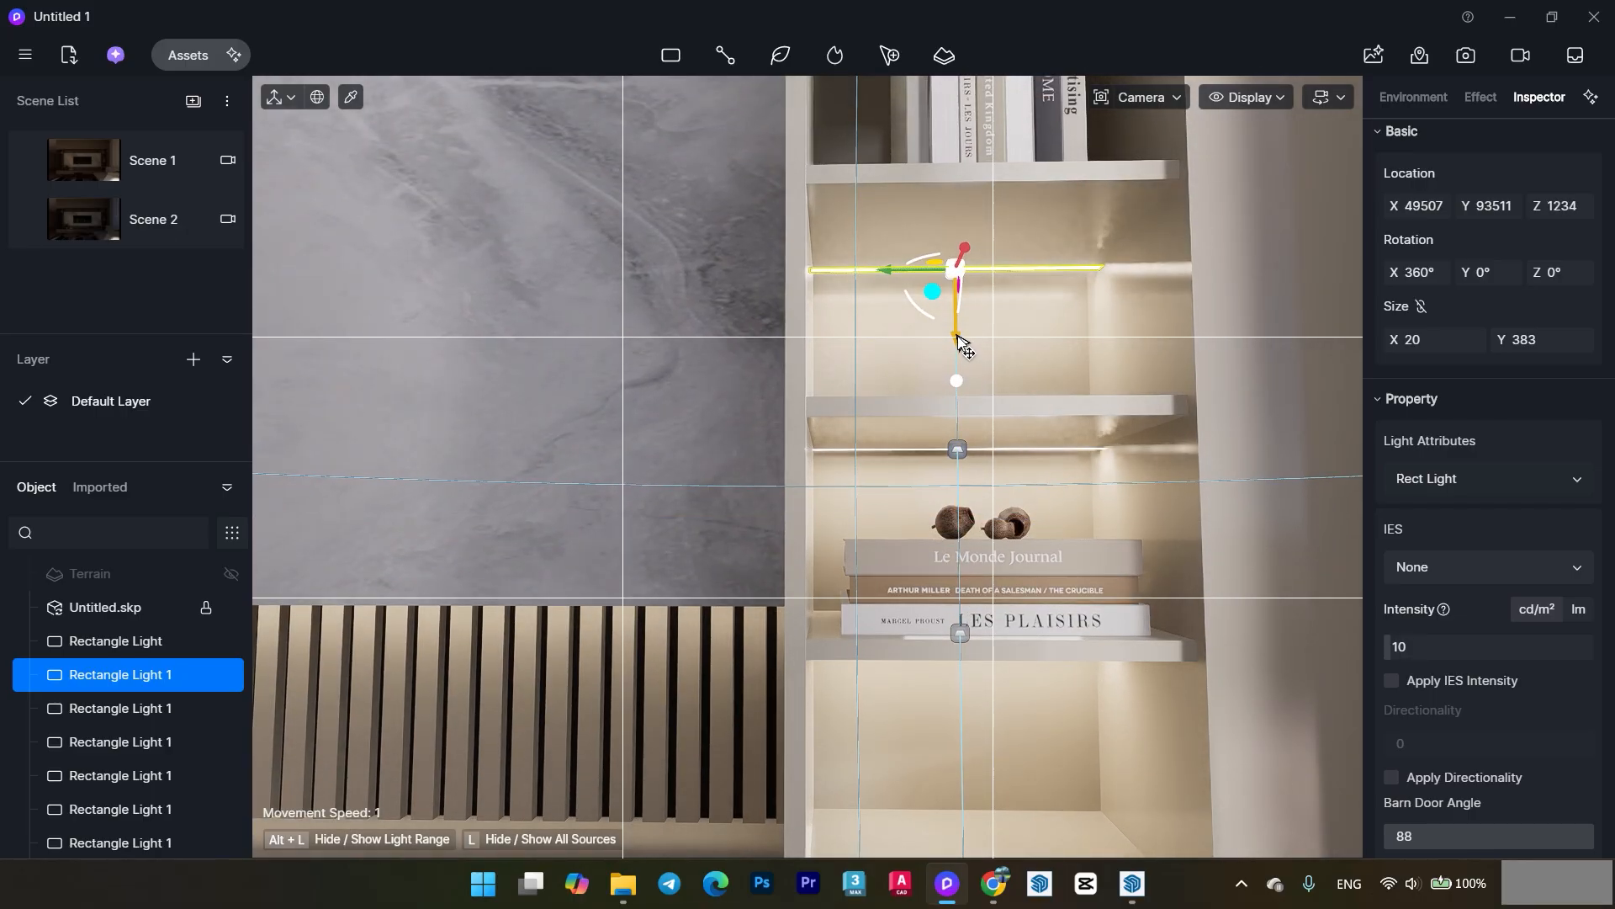
{"action": "middle_click_drag", "start_coordinate": [962, 338], "coordinate": [990, 608]}
{"action": "left_click_drag", "start_coordinate": [976, 478], "coordinate": [979, 348]}
{"action": "middle_click_drag", "start_coordinate": [980, 347], "coordinate": [982, 607]}
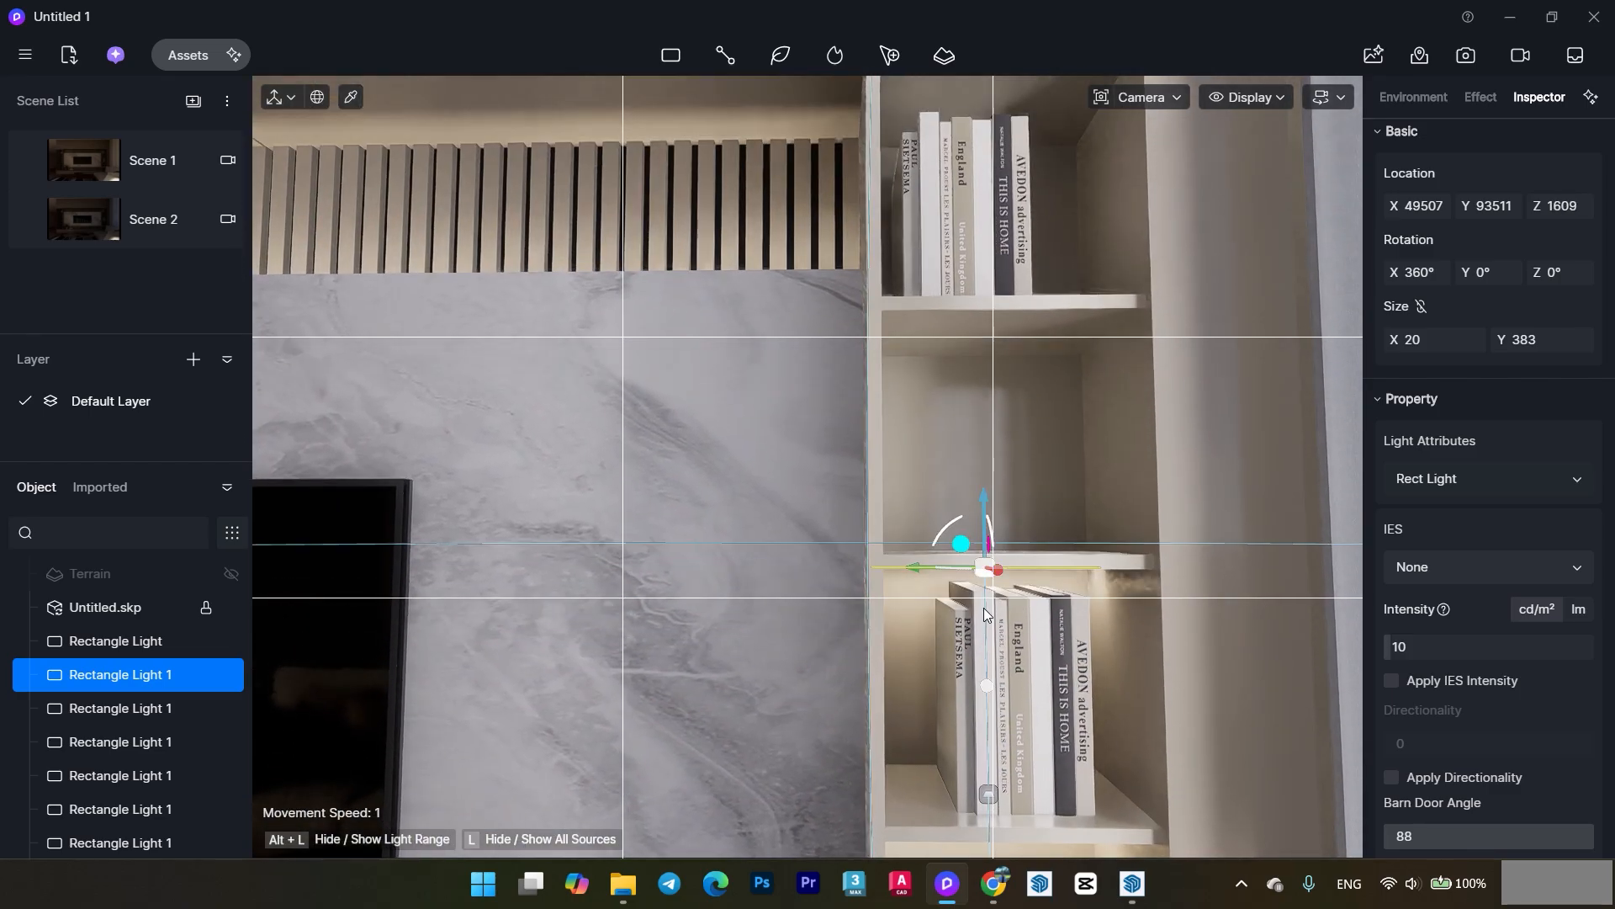
{"action": "left_click_drag", "start_coordinate": [981, 497], "coordinate": [1001, 295]}
{"action": "middle_click_drag", "start_coordinate": [1001, 295], "coordinate": [981, 583]}
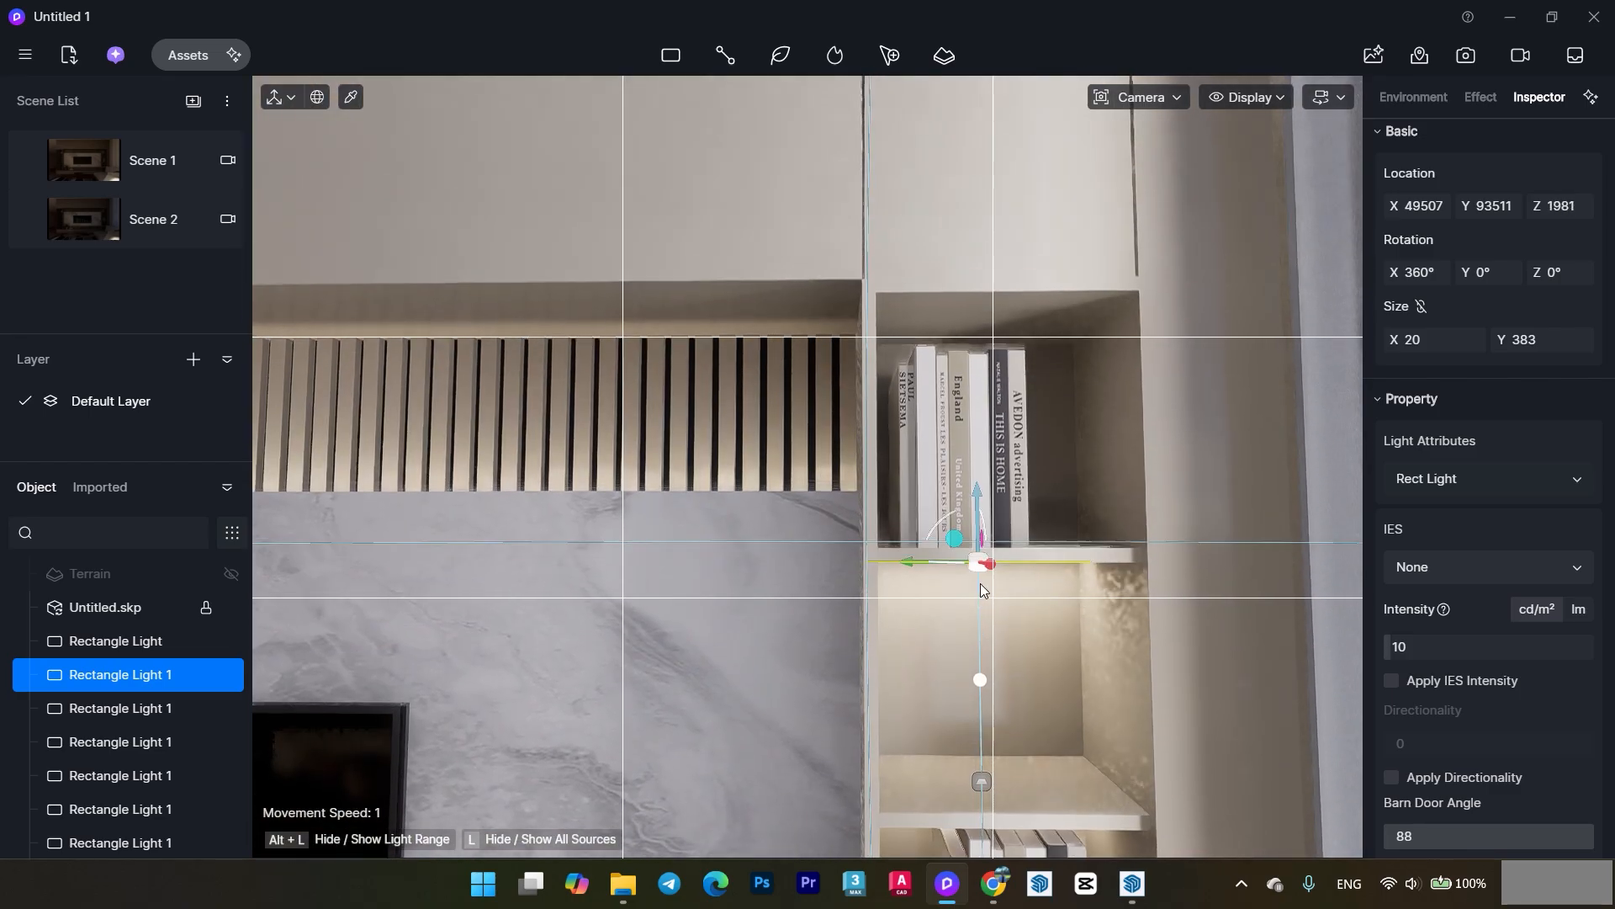
{"action": "left_click_drag", "start_coordinate": [981, 583], "coordinate": [984, 285]}
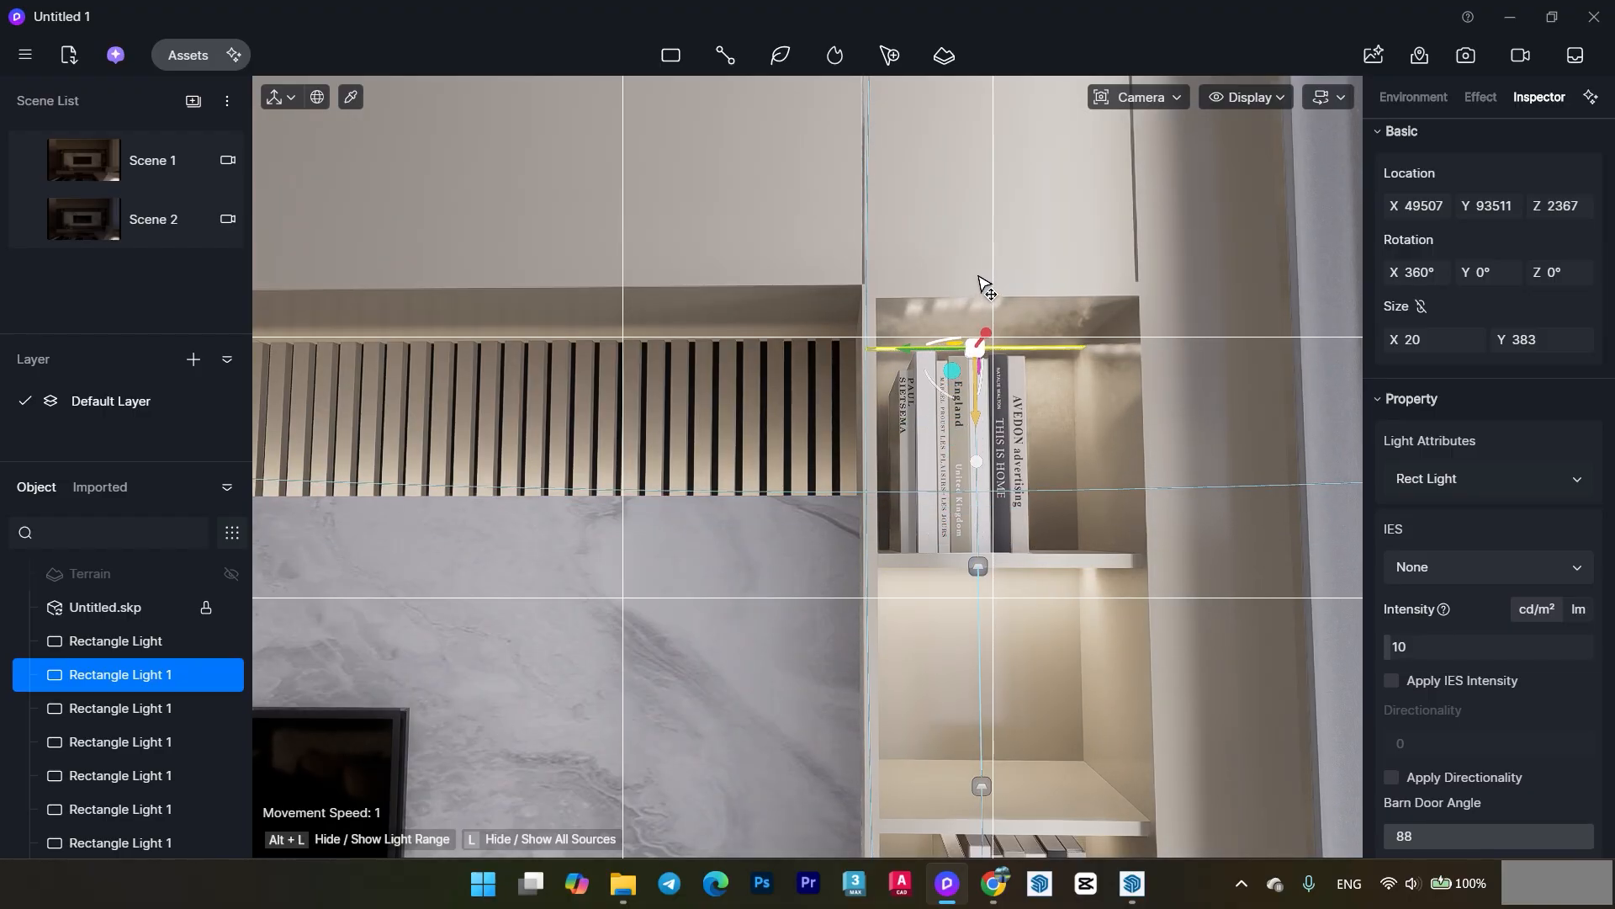
- Return to Scene 2 in two-point perspective and set the colour temperature of all the rectangle lights to 4000
{"action": "left_click", "coordinate": [170, 244]}
{"action": "key", "text": "F8"}
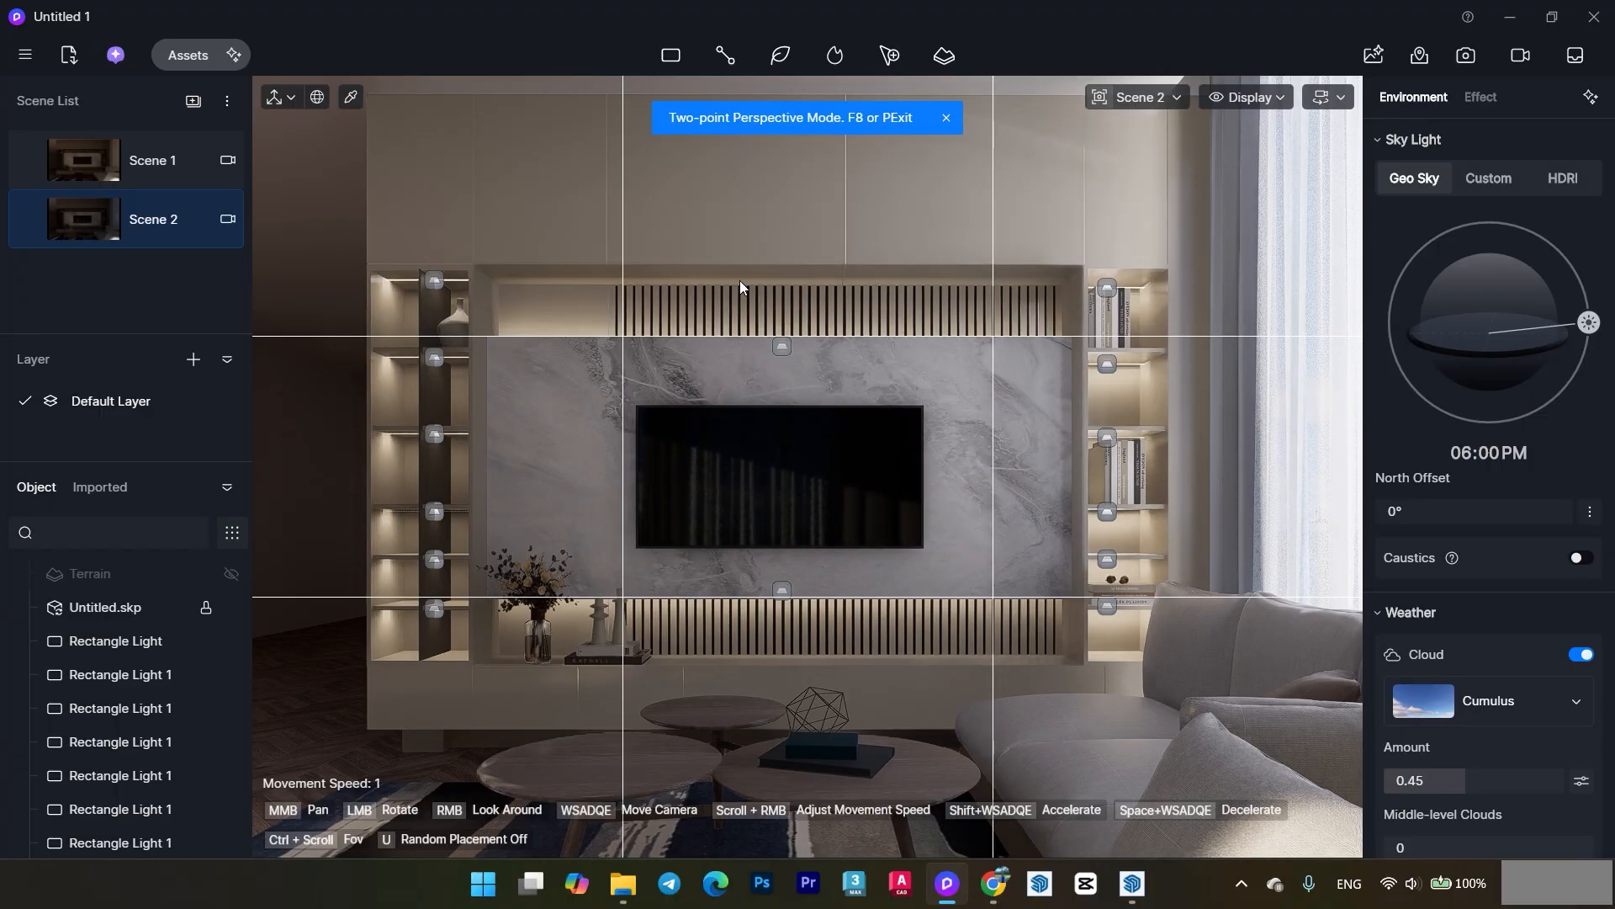
{"action": "left_click", "coordinate": [118, 642]}
{"action": "scroll", "coordinate": [118, 642], "scroll_direction": "down", "scroll_amount": 3}
{"action": "left_click", "coordinate": [112, 831], "text": "shift"}
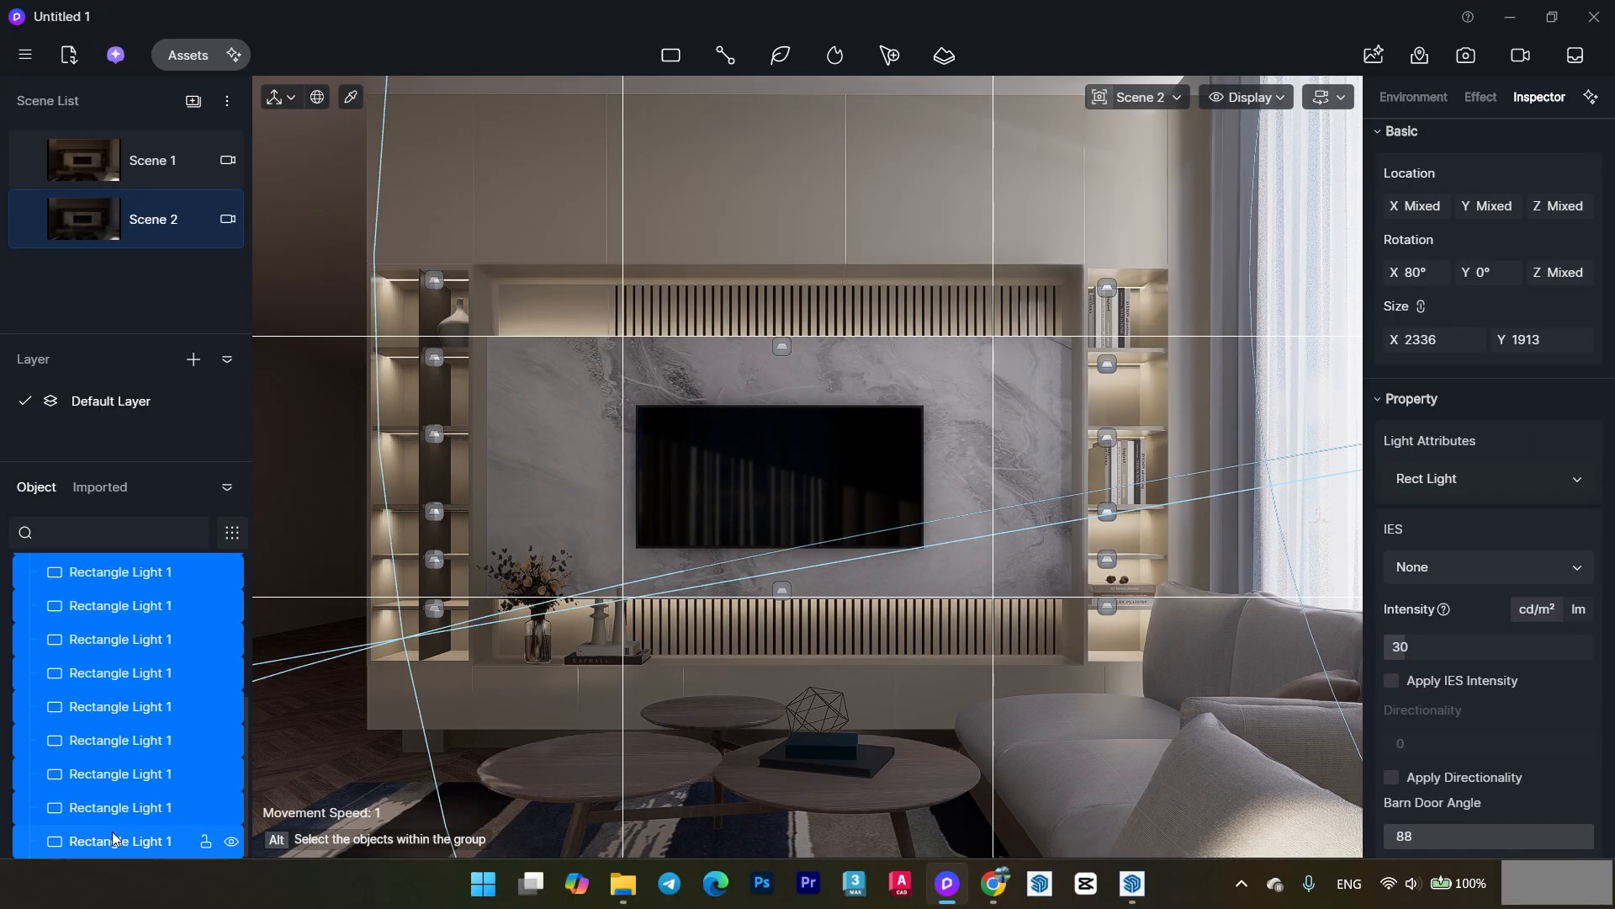
{"action": "scroll", "coordinate": [1584, 575], "scroll_direction": "down", "scroll_amount": 6}
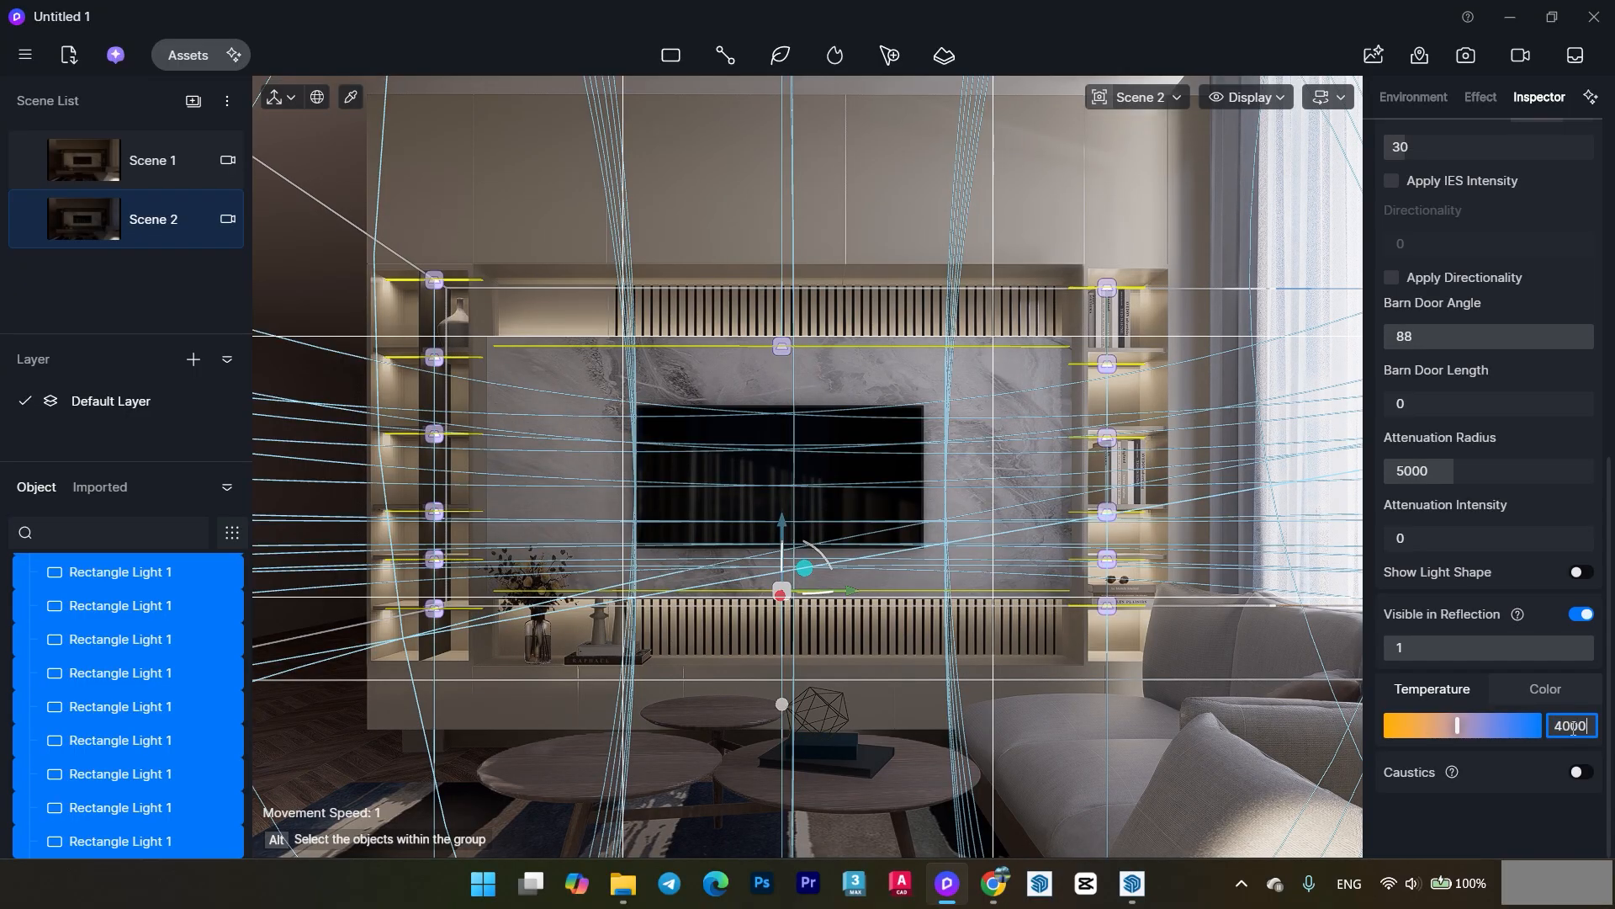
{"action": "key", "text": "Escape"}
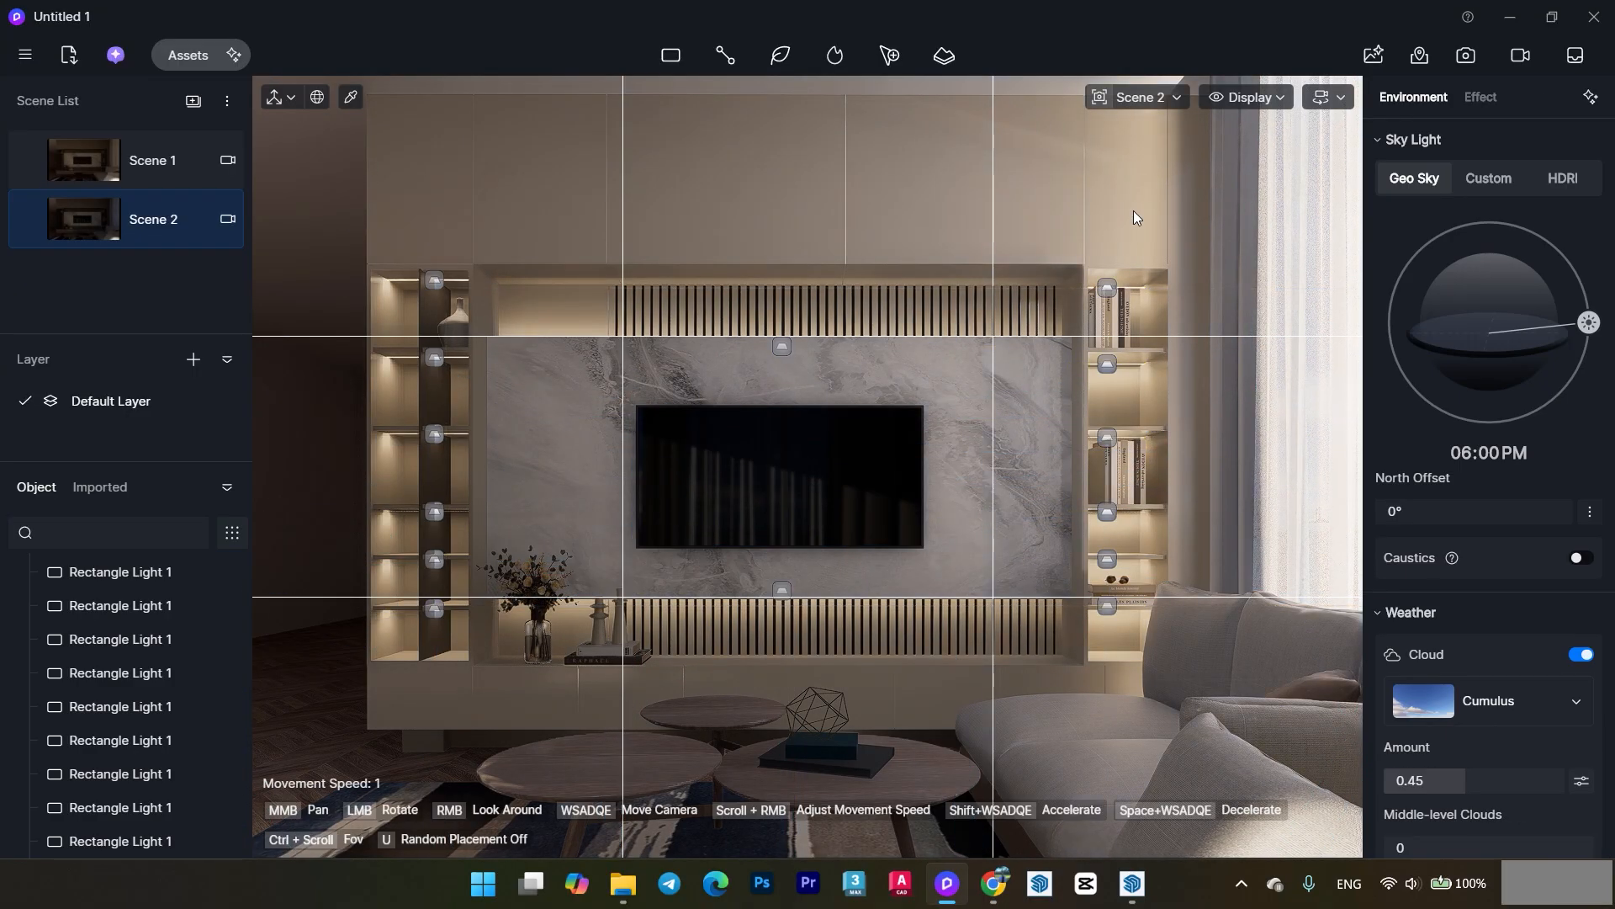
- Adjust the base colours of the dark tray and the book on the coffee table, with normal 0.1 and roughness about 0.03
{"action": "left_click", "coordinate": [350, 97]}
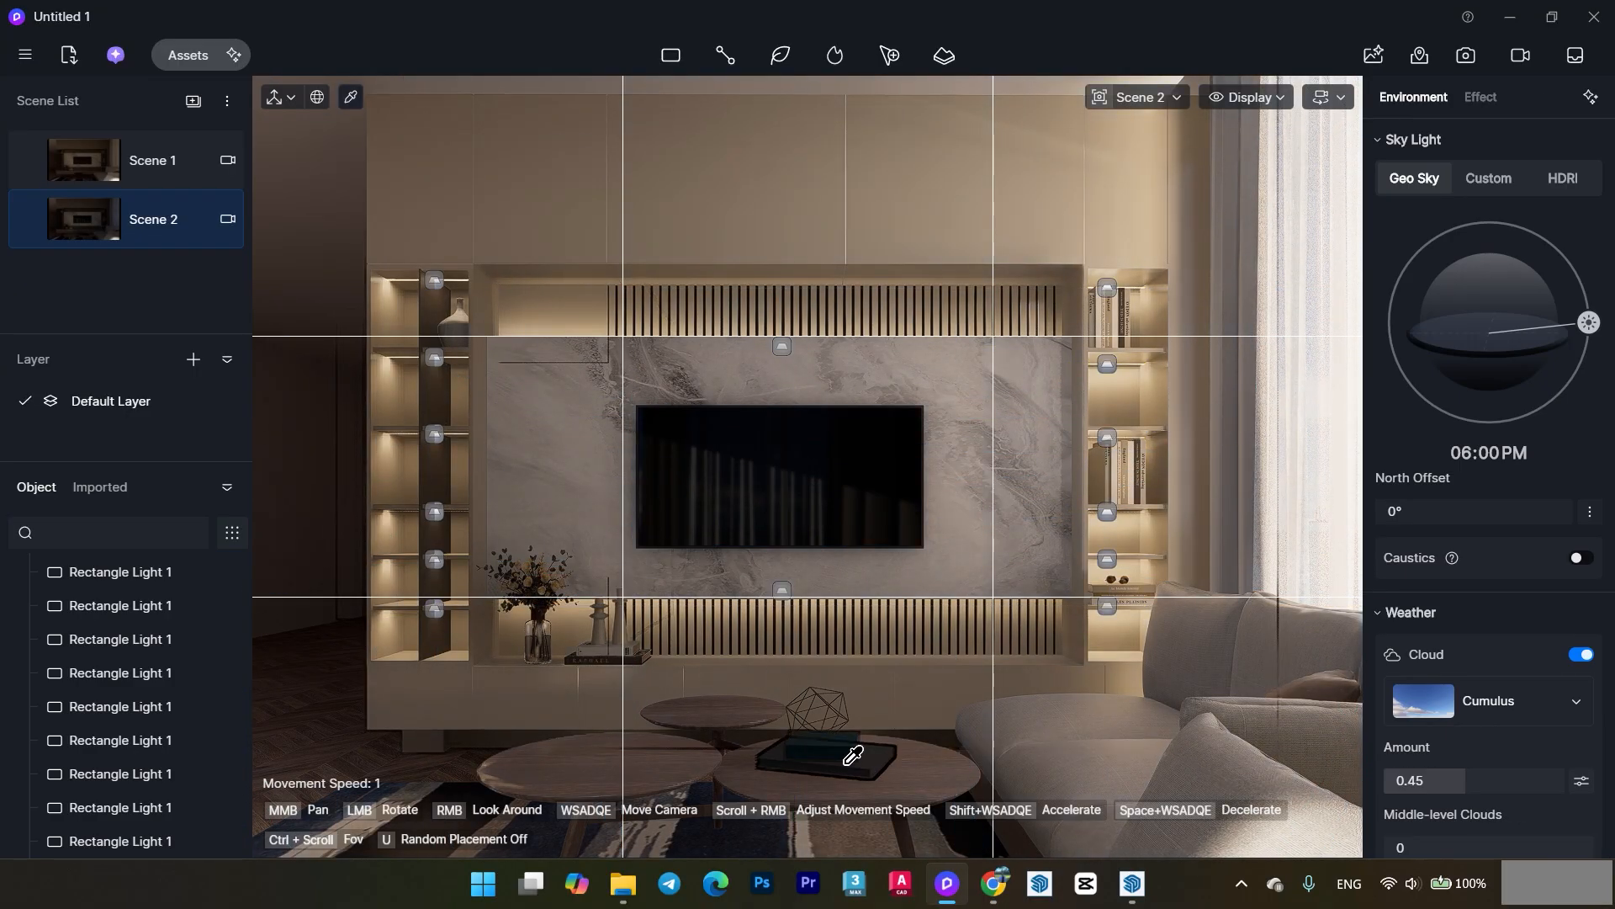
{"action": "left_click", "coordinate": [1136, 732]}
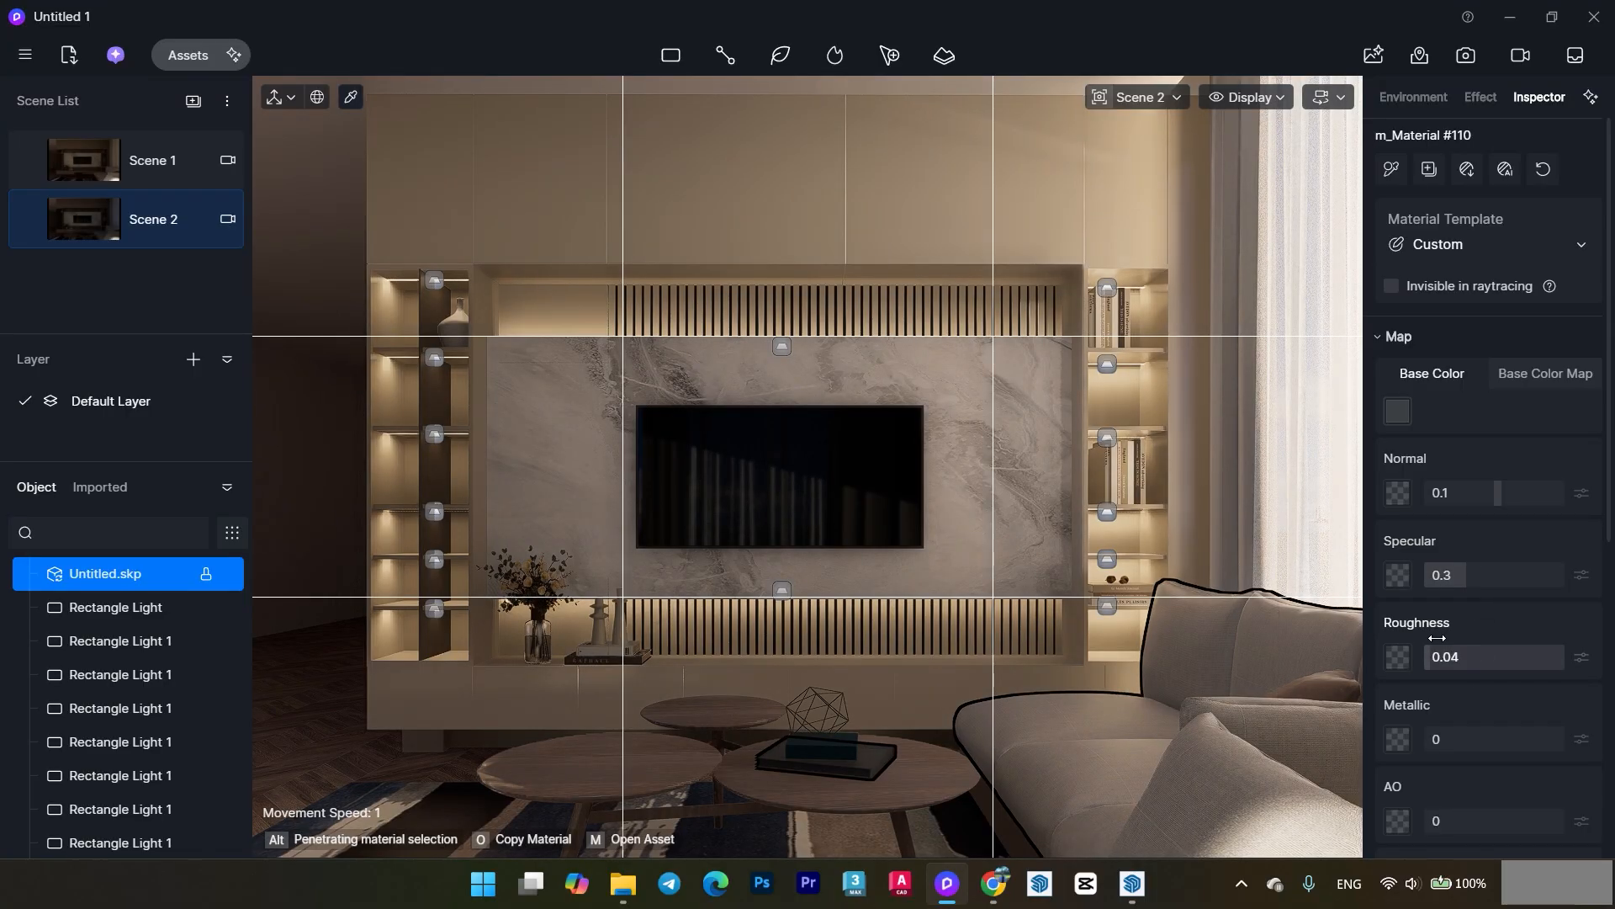
{"action": "left_click", "coordinate": [1398, 412]}
{"action": "mouse_move", "coordinate": [1211, 481]}
{"action": "left_mouse_down"}
{"action": "mouse_move", "coordinate": [1183, 465]}
{"action": "mouse_move", "coordinate": [1194, 454]}
{"action": "mouse_move", "coordinate": [1207, 481]}
{"action": "mouse_move", "coordinate": [1242, 456]}
{"action": "mouse_move", "coordinate": [1216, 474]}
{"action": "left_mouse_up"}
{"action": "left_click", "coordinate": [820, 743]}
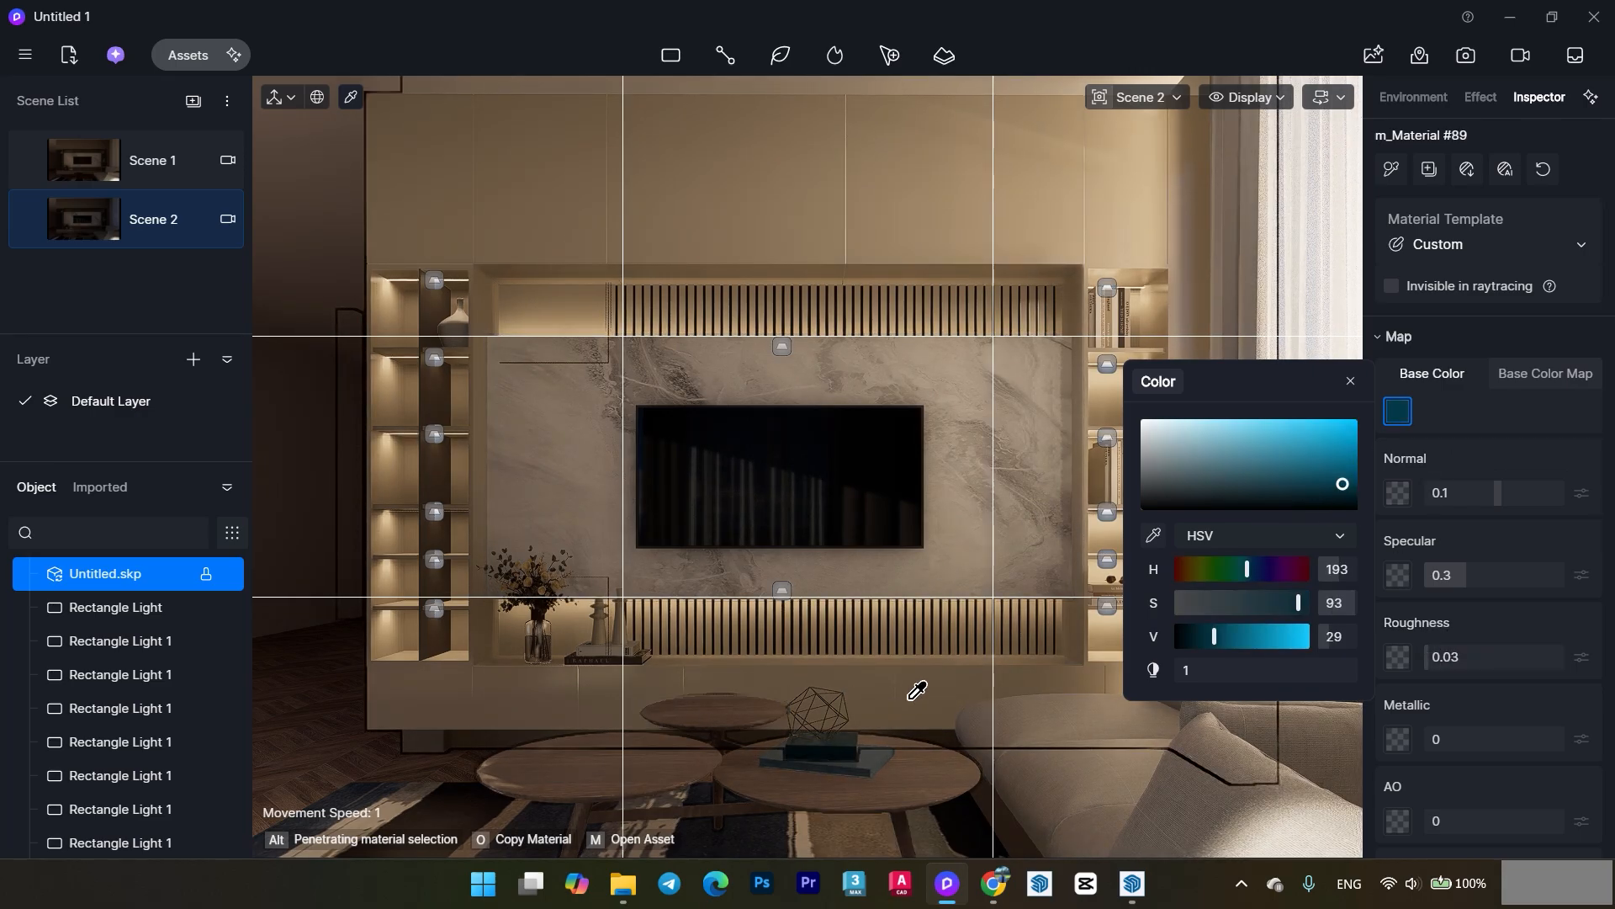
- Set the coffee table wood's normal to 0.25 and roughness to 0.1, and the sofa fabric's normal to 1
{"action": "left_click", "coordinate": [680, 775]}
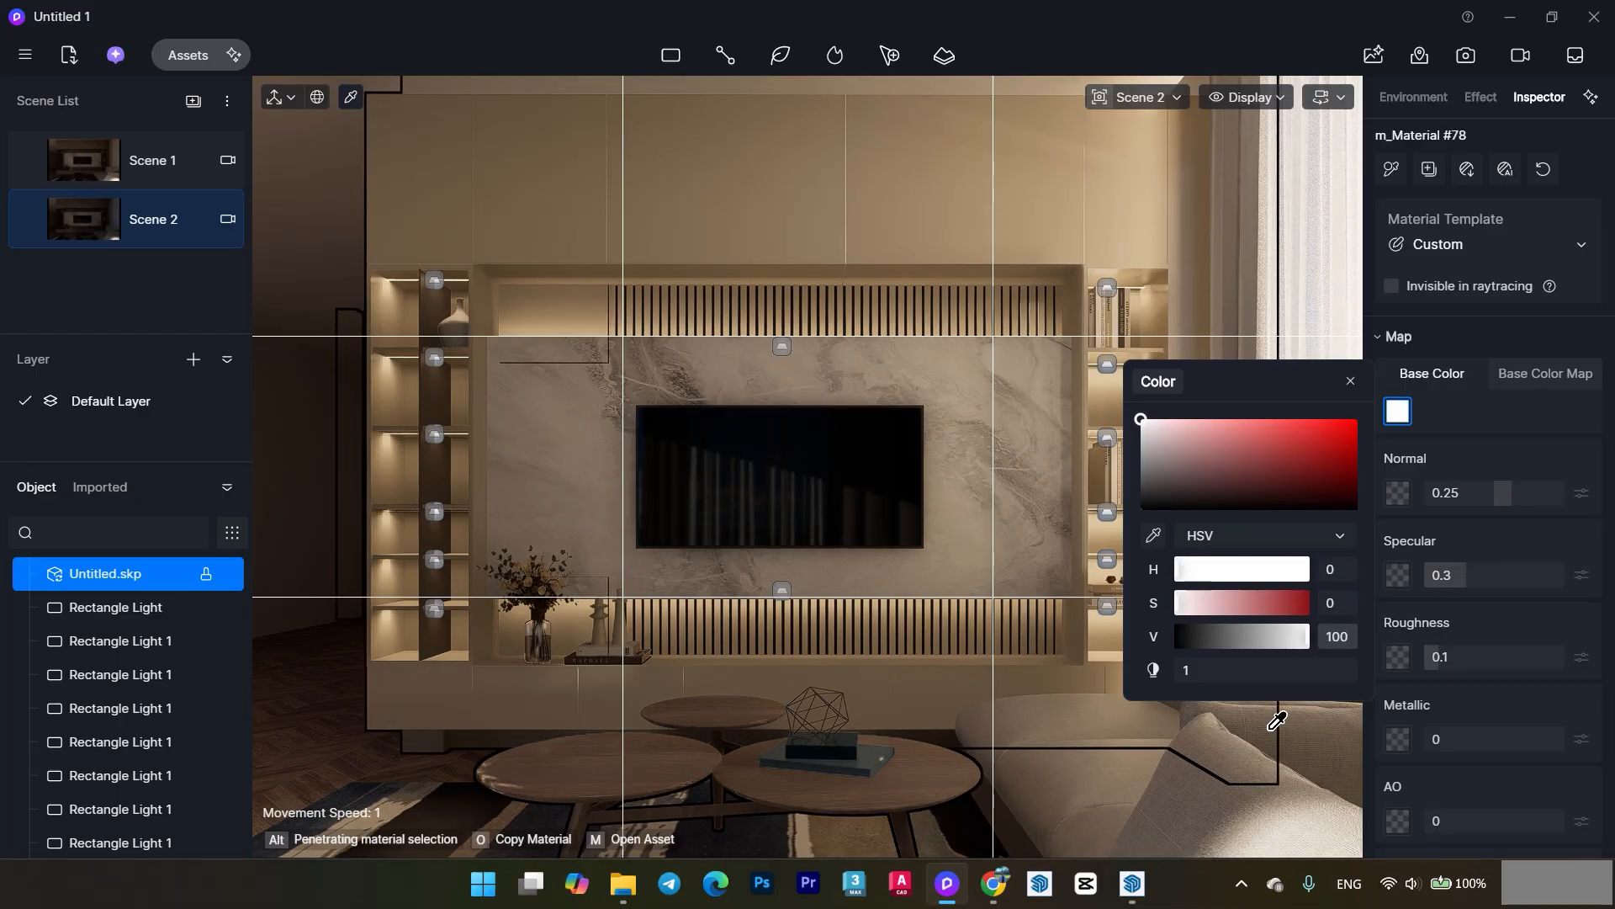
{"action": "left_click", "coordinate": [1131, 767]}
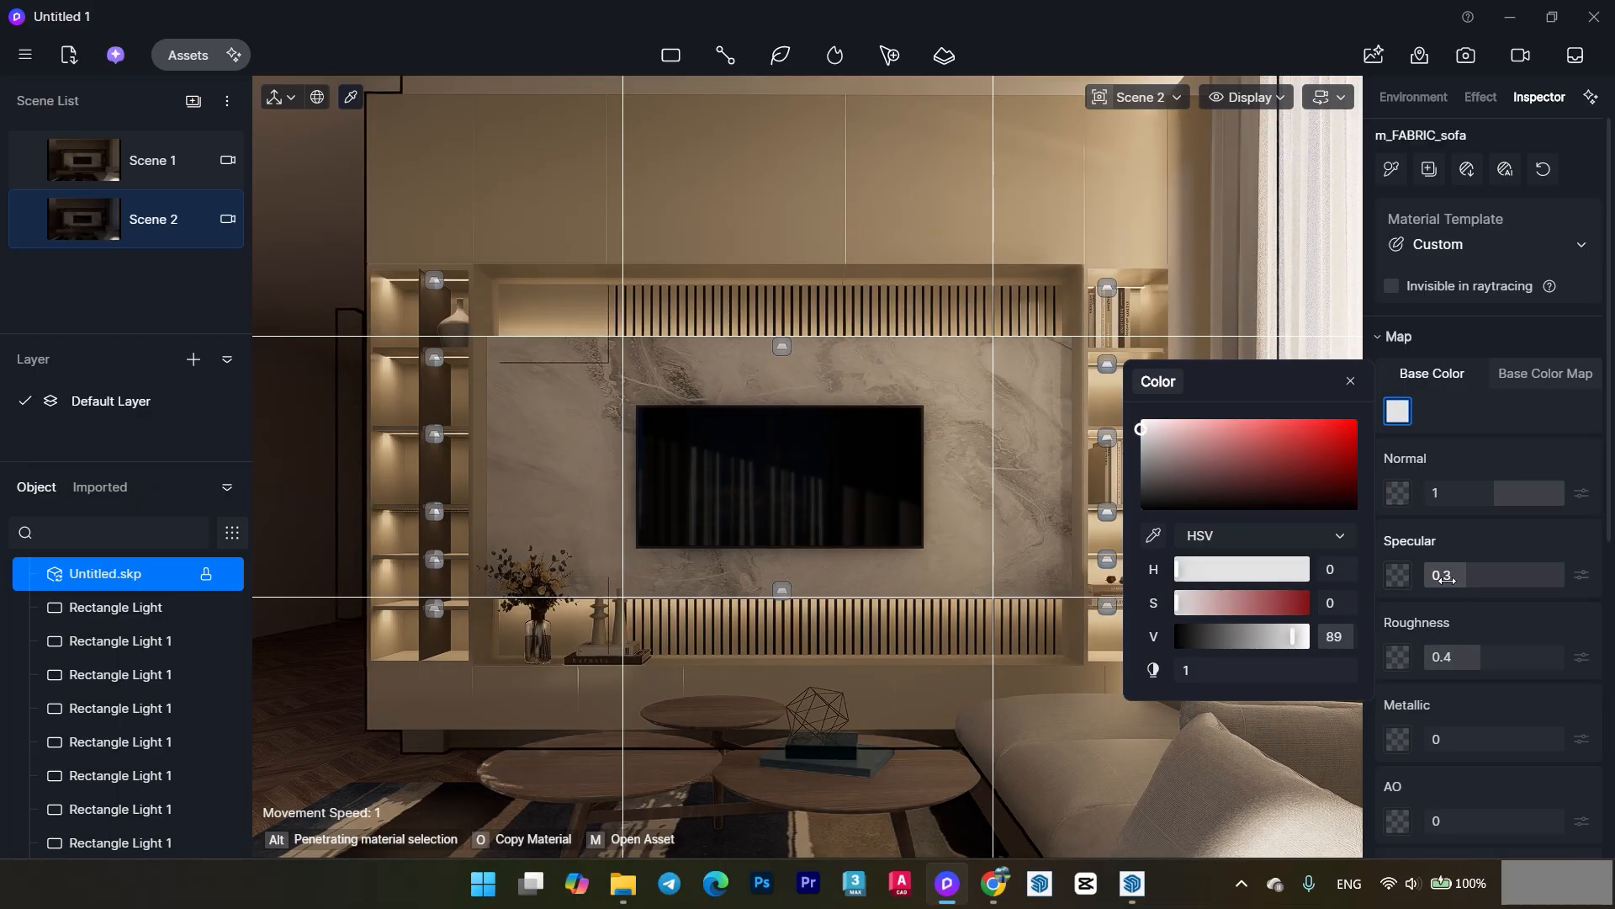
- Set the rug material's normal to 0.82, its base colour map brightness to 4 and its specular to about 0.05
{"action": "left_click", "coordinate": [875, 827]}
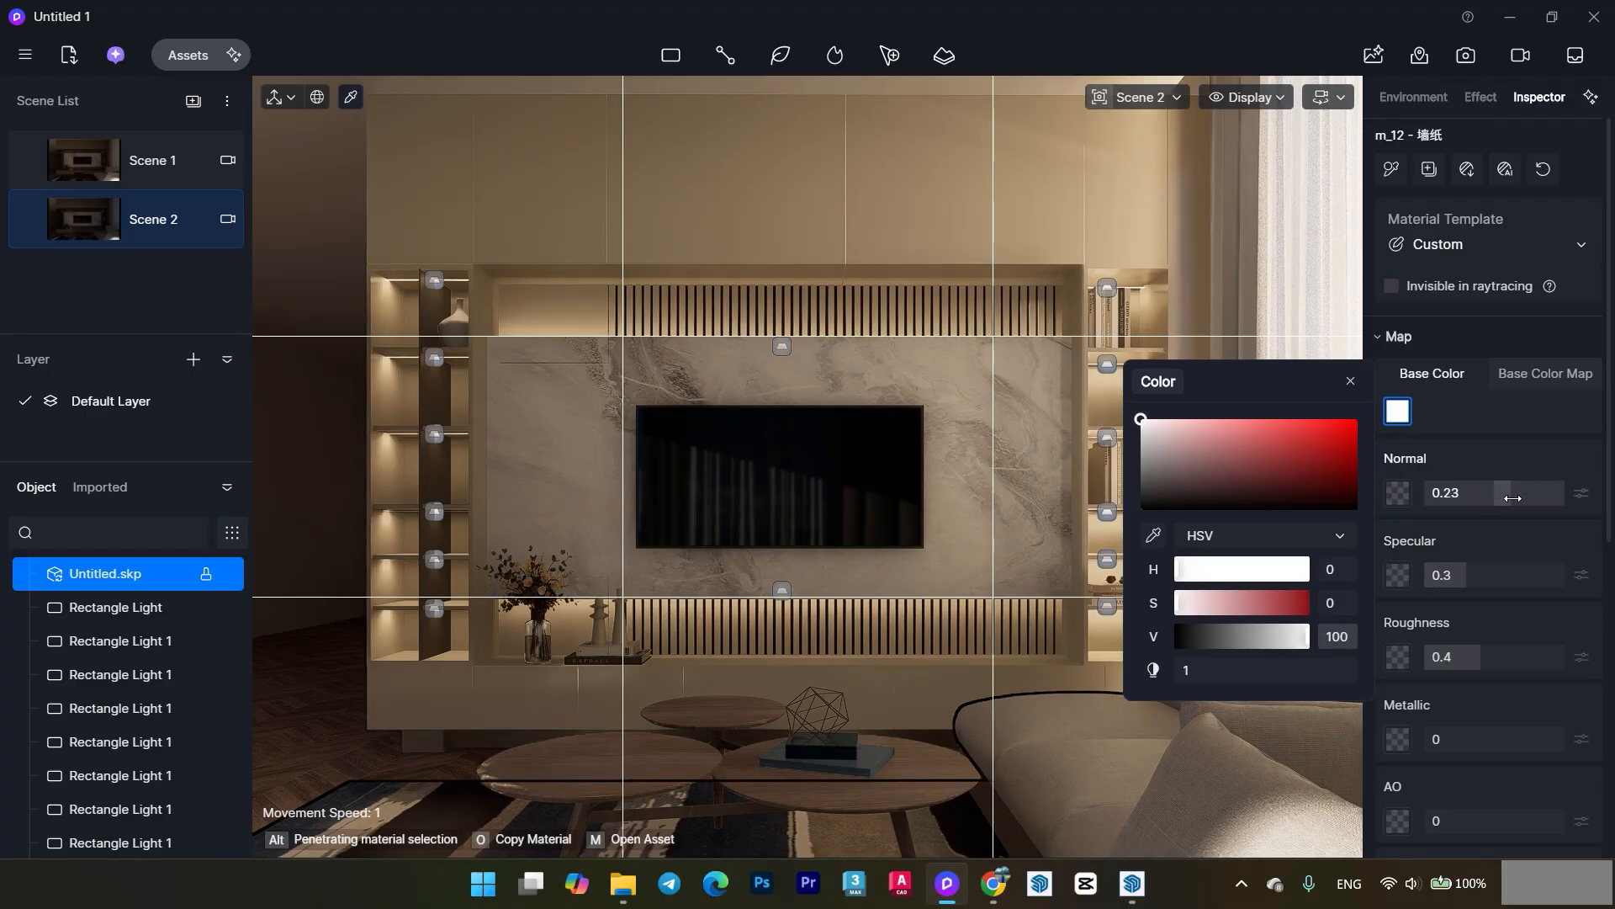
{"action": "left_click", "coordinate": [1567, 374]}
{"action": "left_click", "coordinate": [1581, 411]}
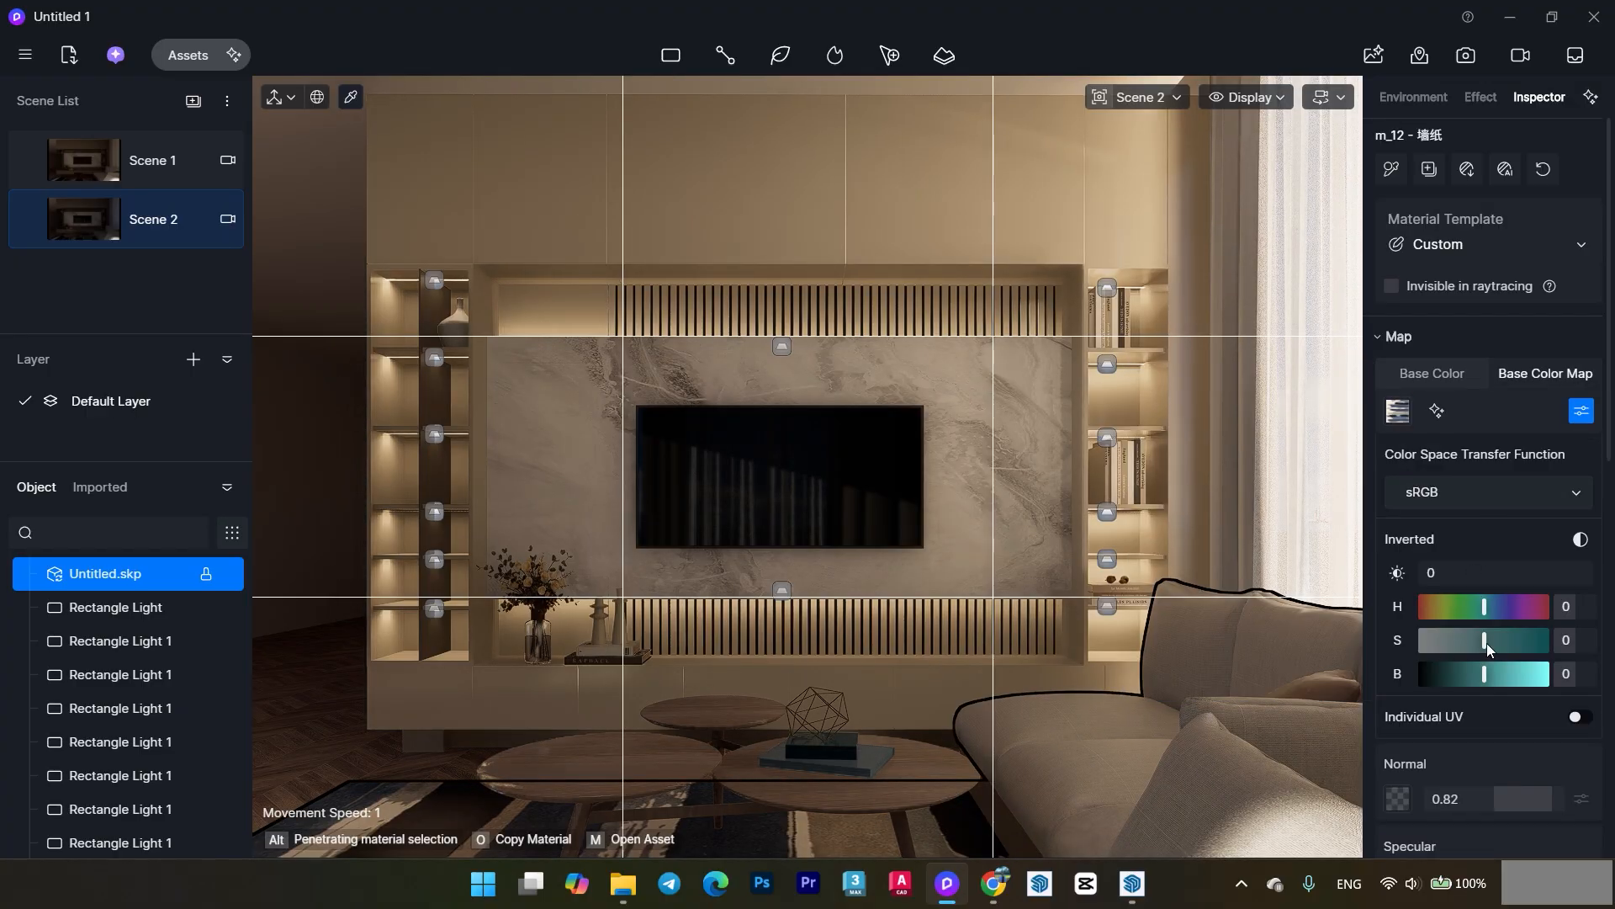
{"action": "left_click_drag", "start_coordinate": [1486, 674], "coordinate": [1486, 674]}
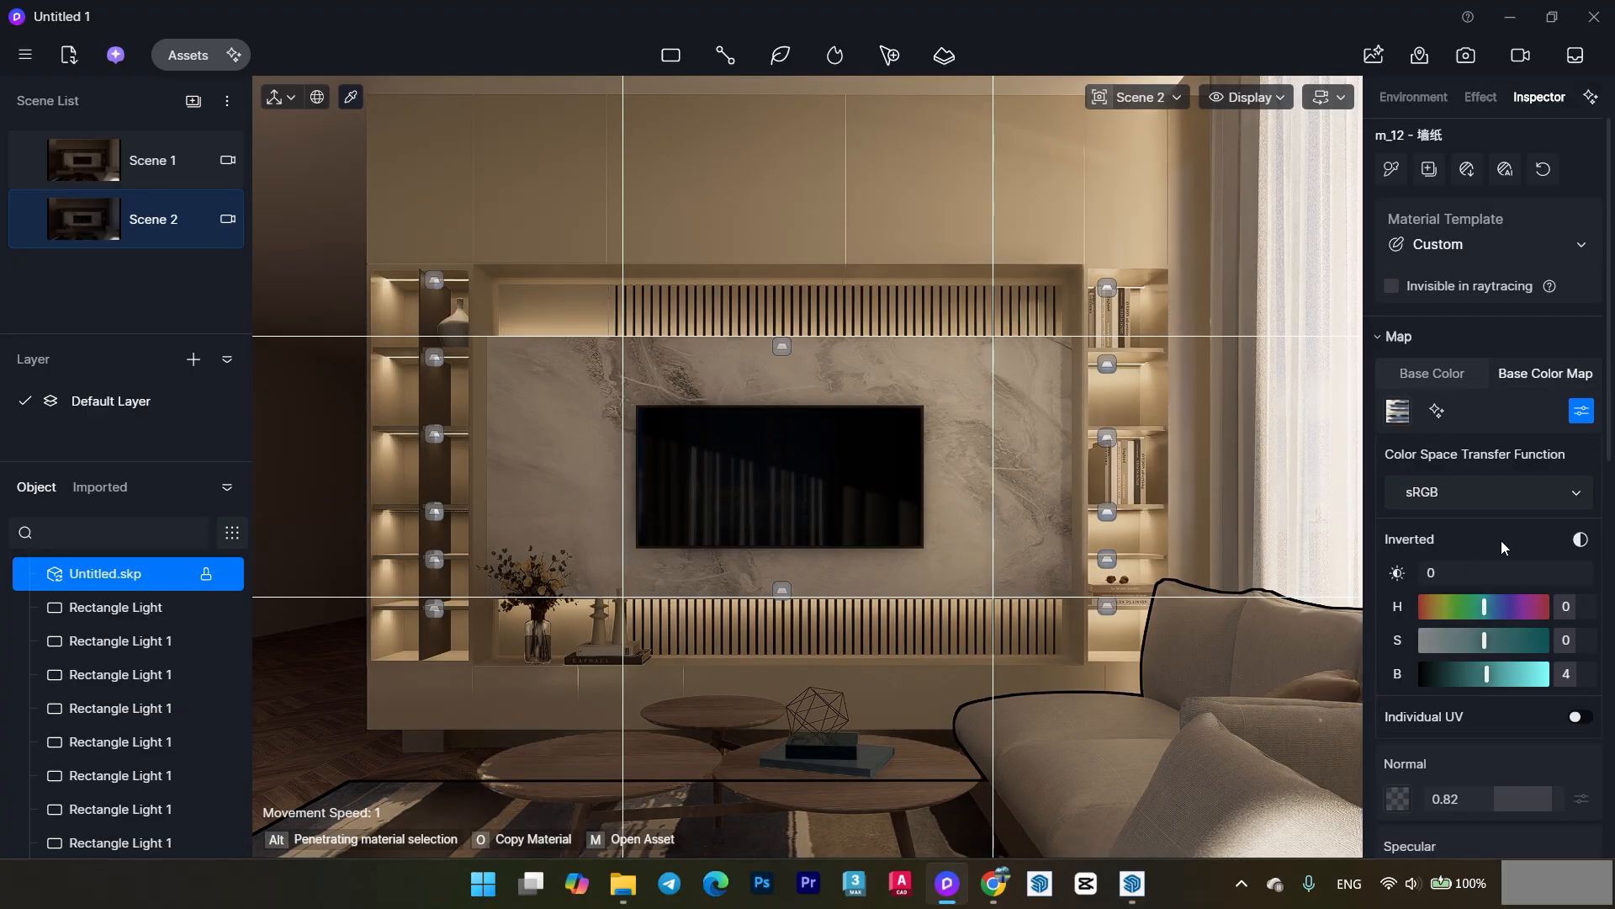
{"action": "left_click", "coordinate": [1461, 379]}
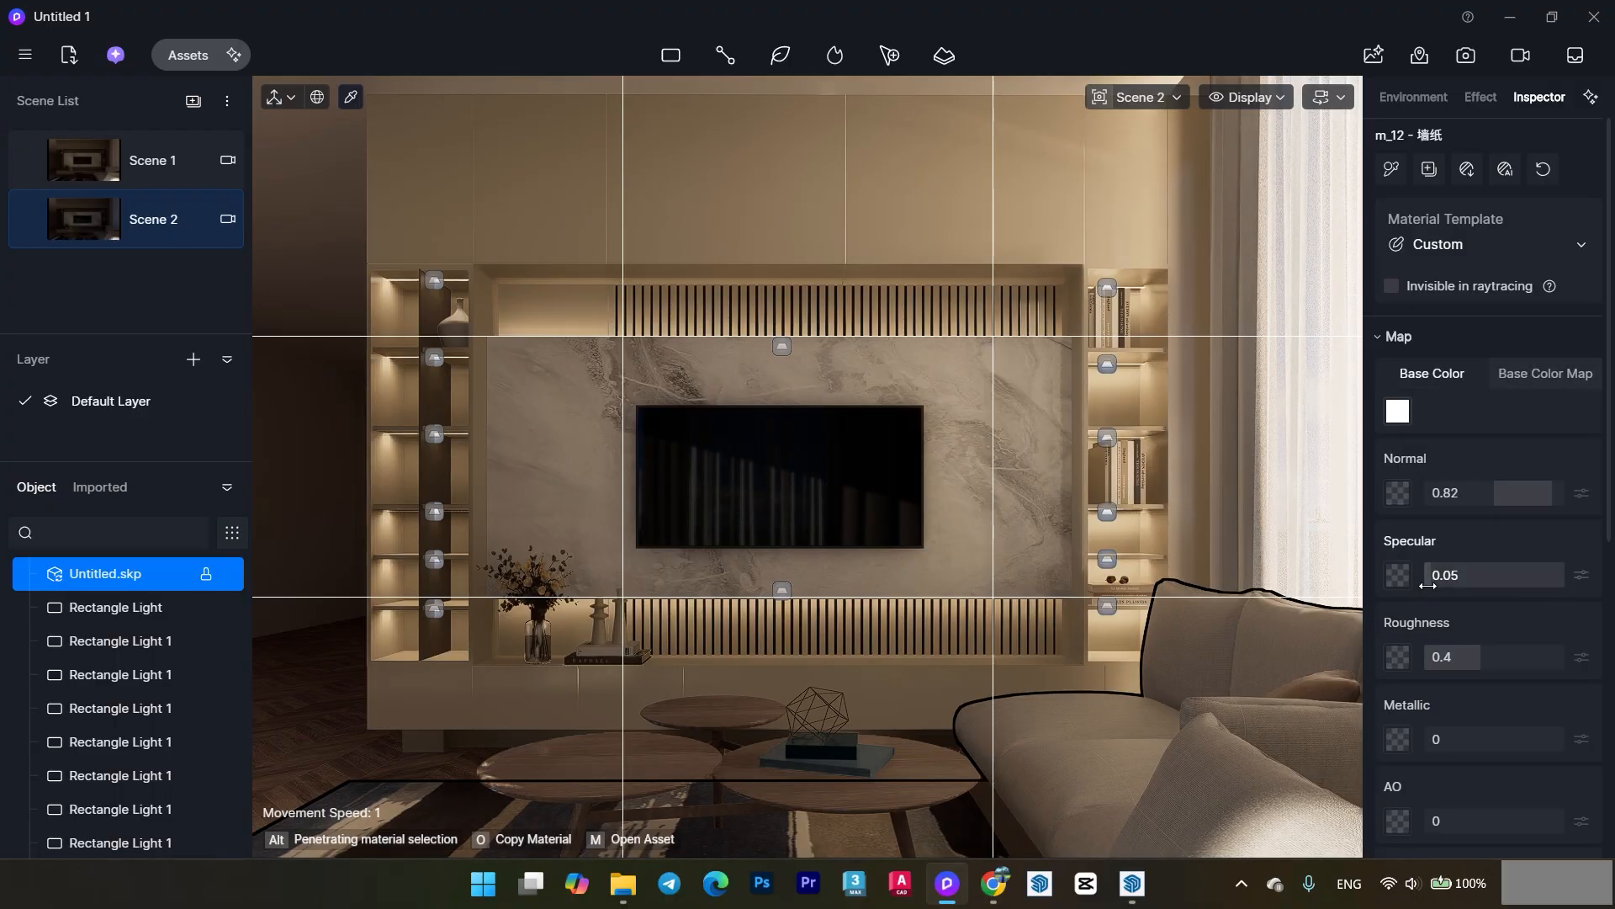
{"action": "left_click", "coordinate": [1304, 620]}
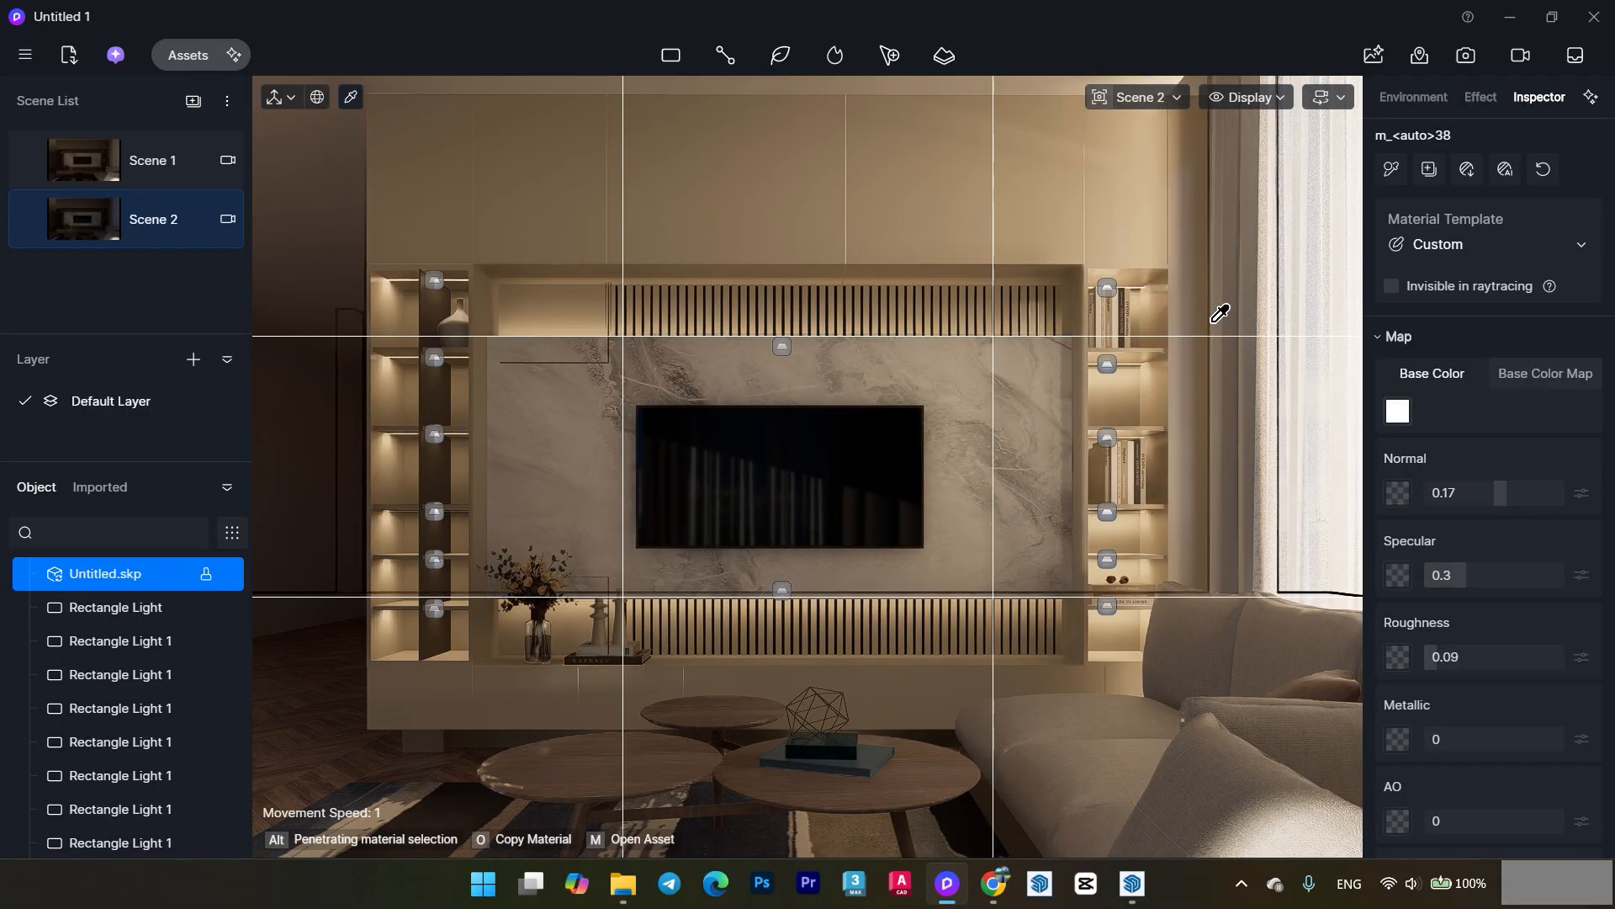
- Set the post-processing white balance of Scene 2 to 5440
{"action": "left_click", "coordinate": [1481, 97]}
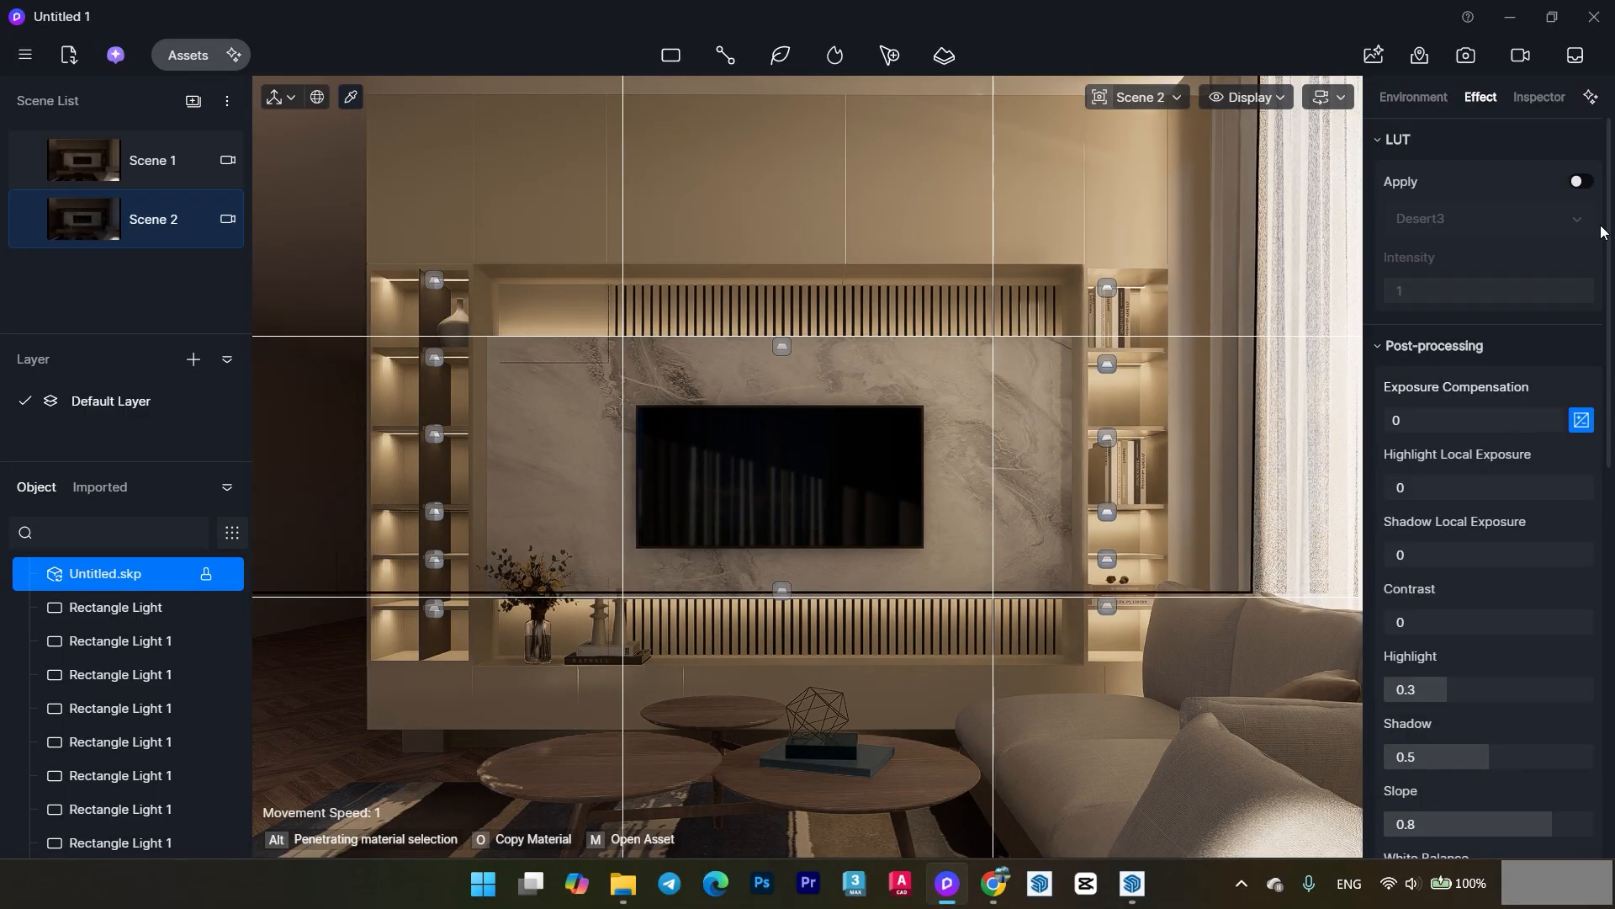
{"action": "scroll", "coordinate": [1485, 420], "scroll_direction": "down", "scroll_amount": 5}
{"action": "scroll", "coordinate": [1454, 379], "scroll_direction": "down", "scroll_amount": 5}
{"action": "scroll", "coordinate": [1453, 379], "scroll_direction": "up", "scroll_amount": 4}
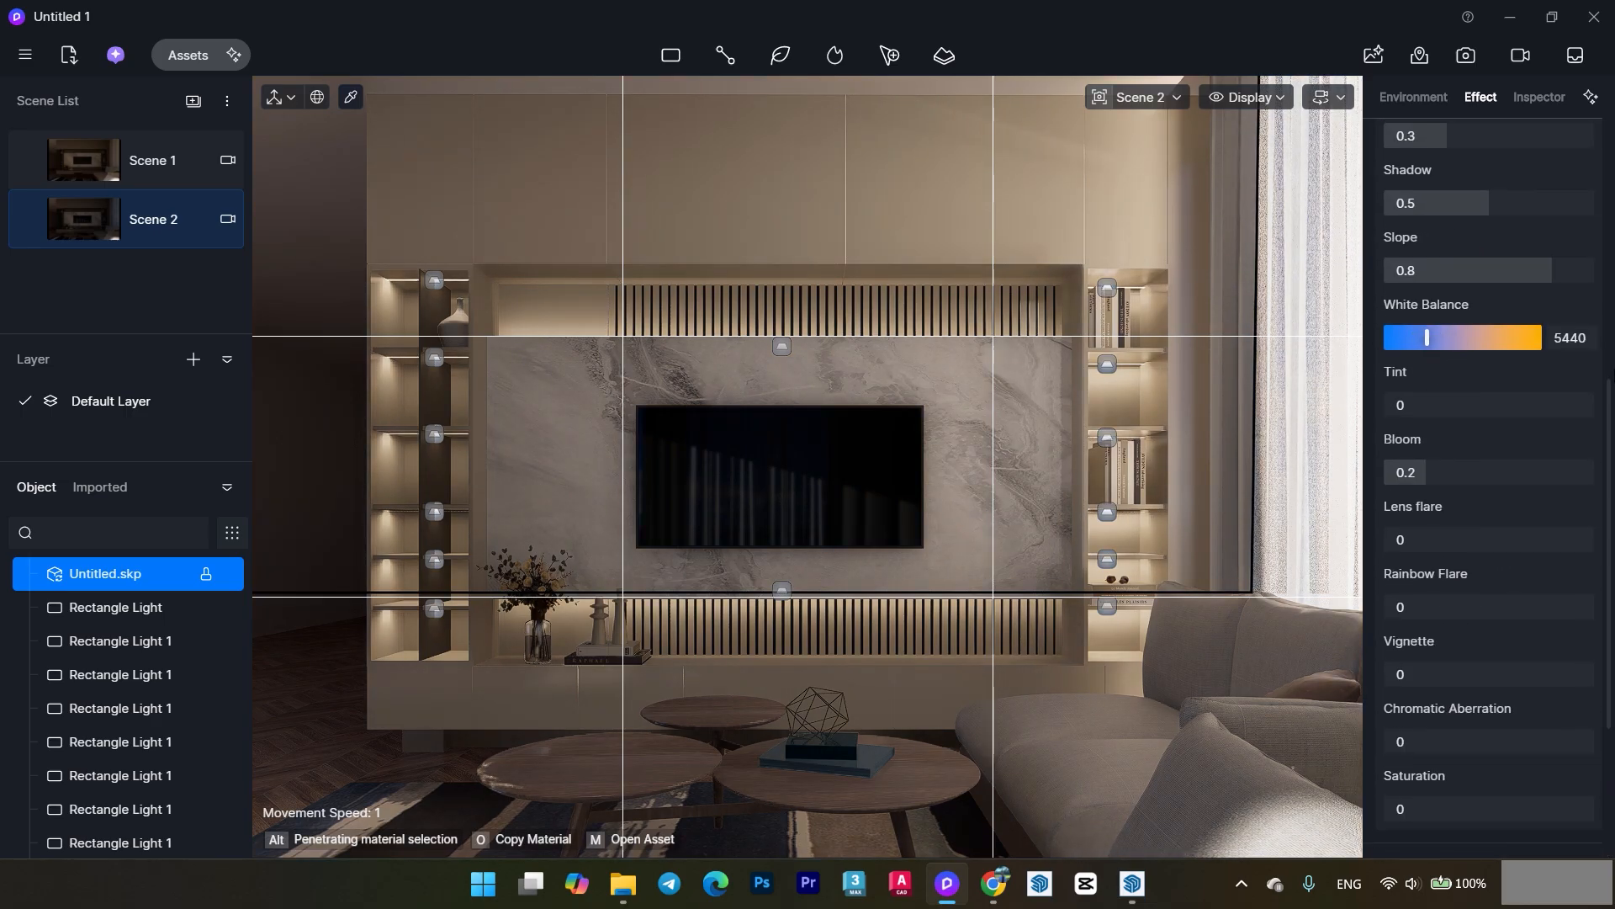
- Set the highlight local exposure to 0.27, shadow local exposure to 0.13, contrast to 0.08 and shadow to 0.43
{"action": "scroll", "coordinate": [1407, 281], "scroll_direction": "up", "scroll_amount": 5}
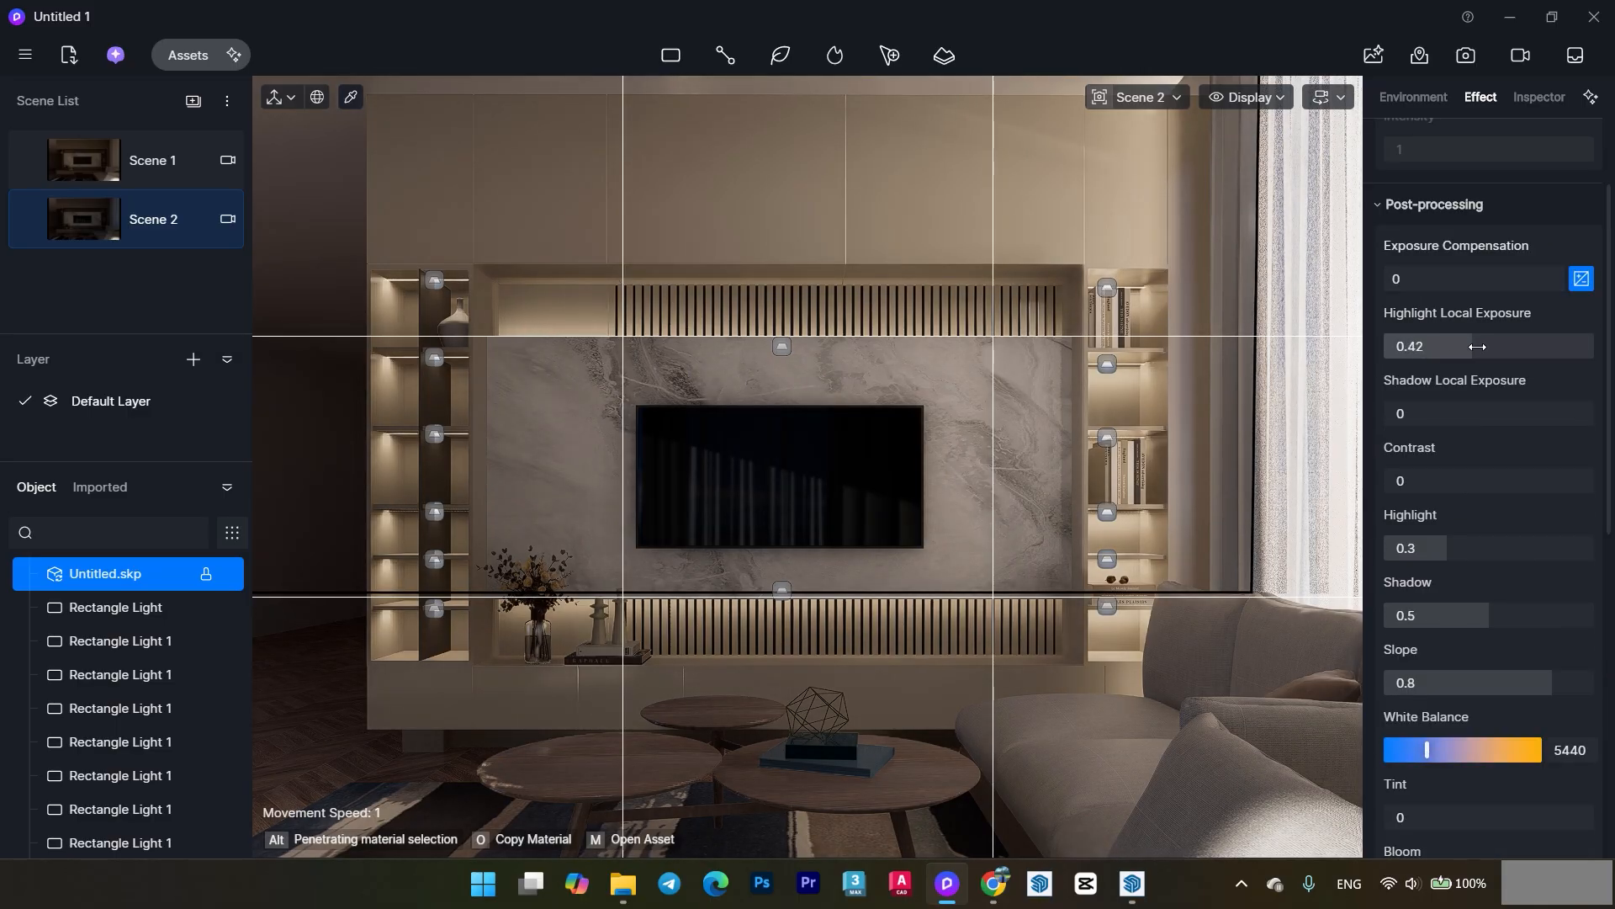
{"action": "left_click_drag", "start_coordinate": [1477, 347], "coordinate": [1441, 348]}
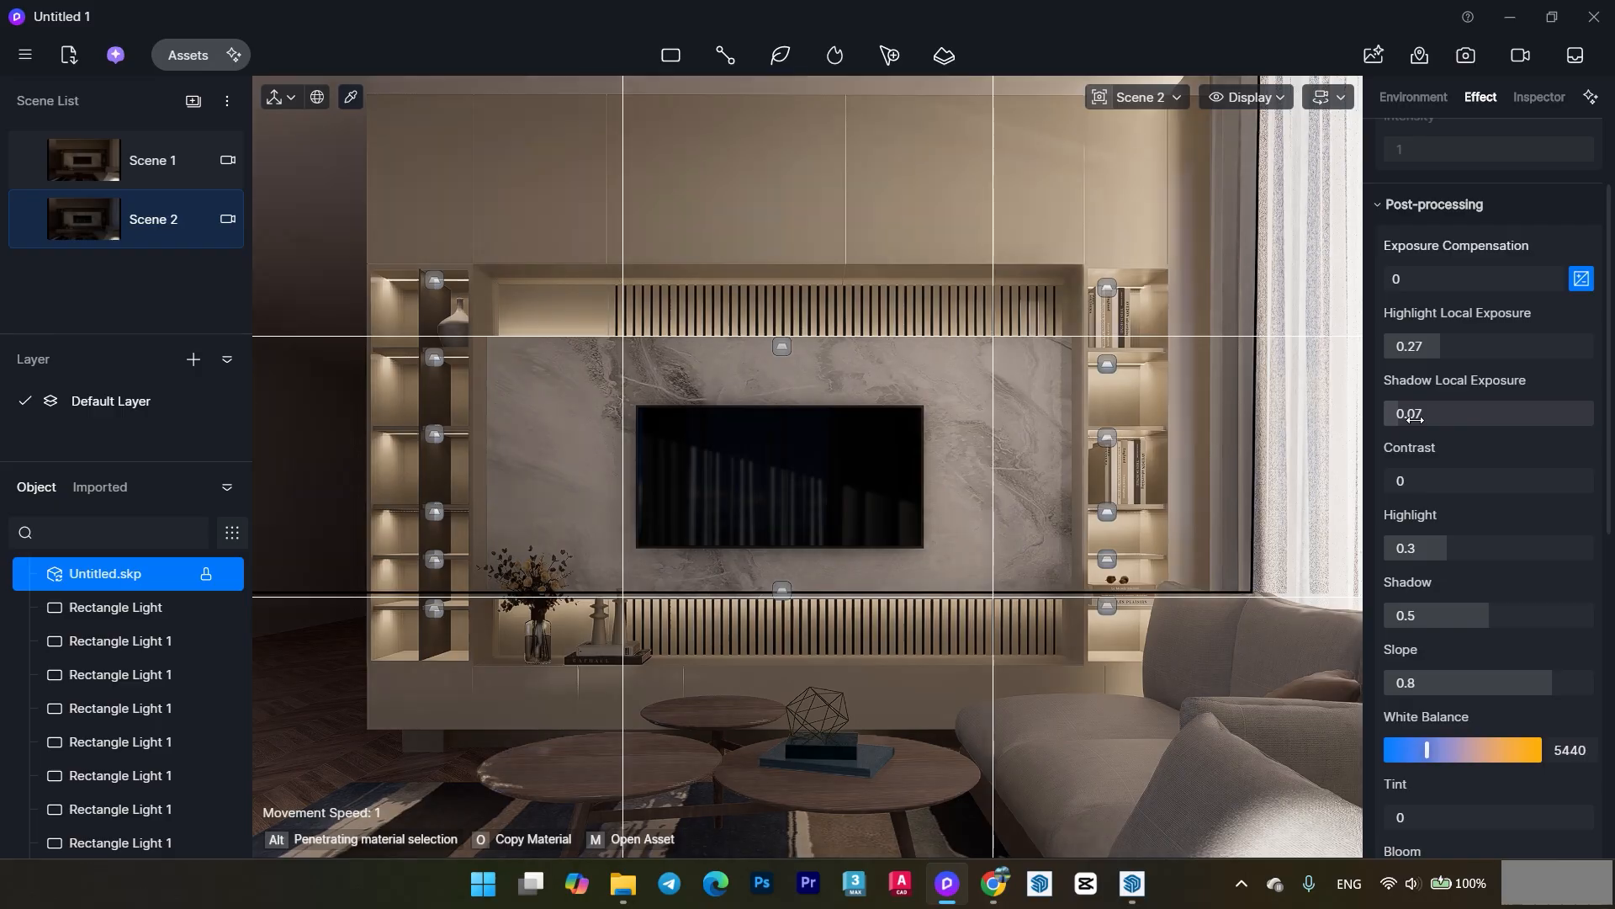
{"action": "left_click_drag", "start_coordinate": [1417, 423], "coordinate": [1427, 415]}
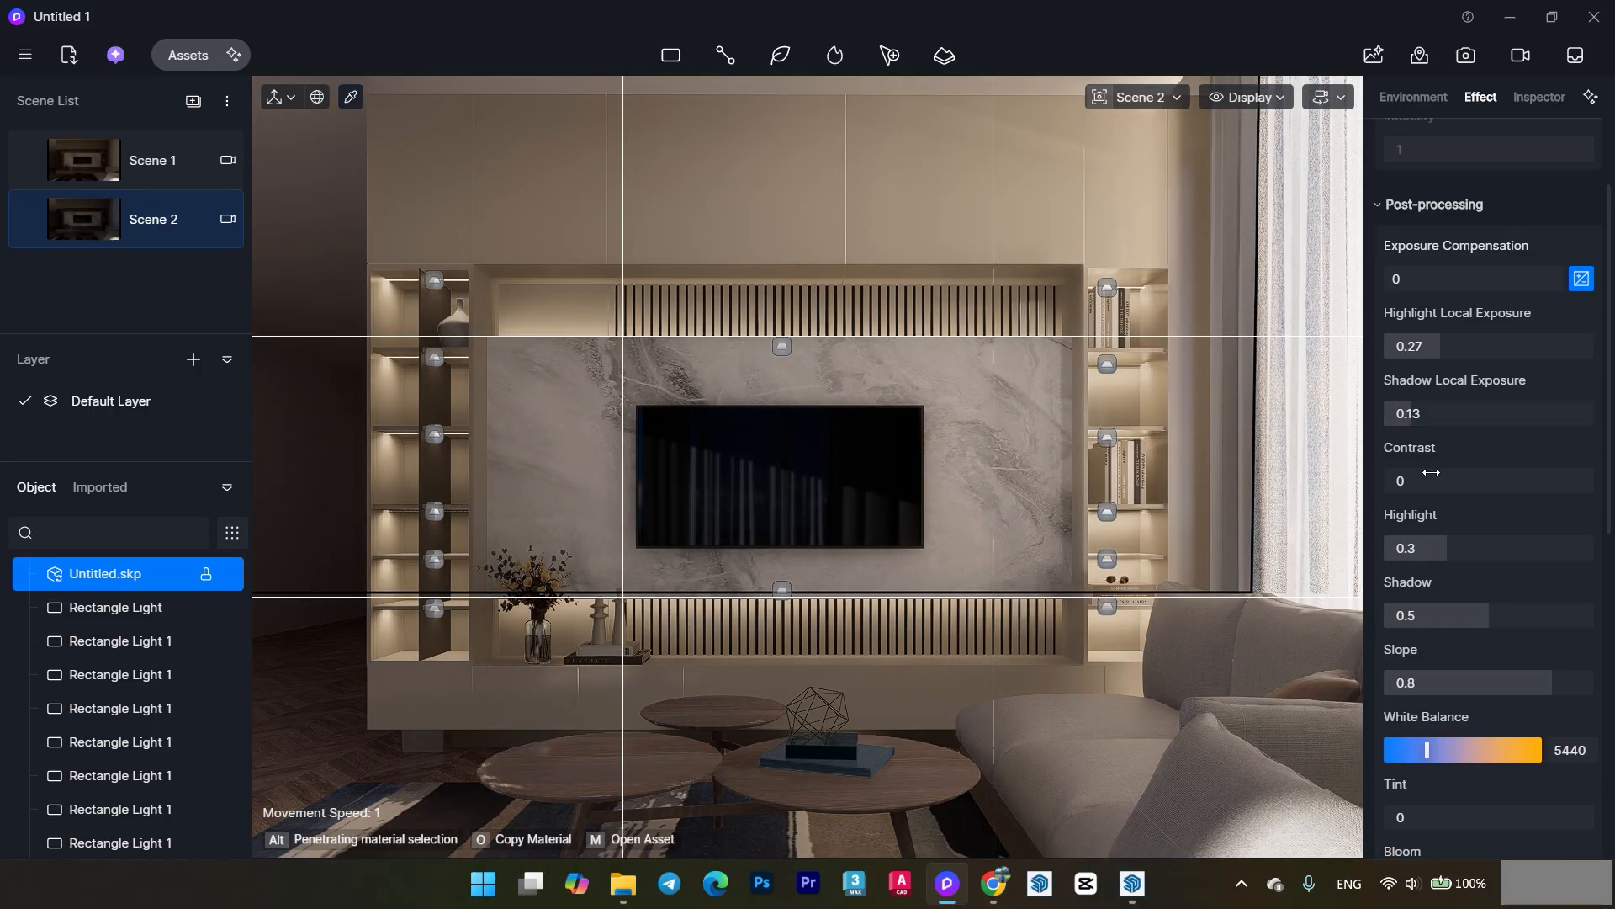
{"action": "mouse_move", "coordinate": [1416, 483]}
{"action": "left_mouse_down"}
{"action": "mouse_move", "coordinate": [1489, 485]}
{"action": "mouse_move", "coordinate": [1416, 487]}
{"action": "left_mouse_up"}
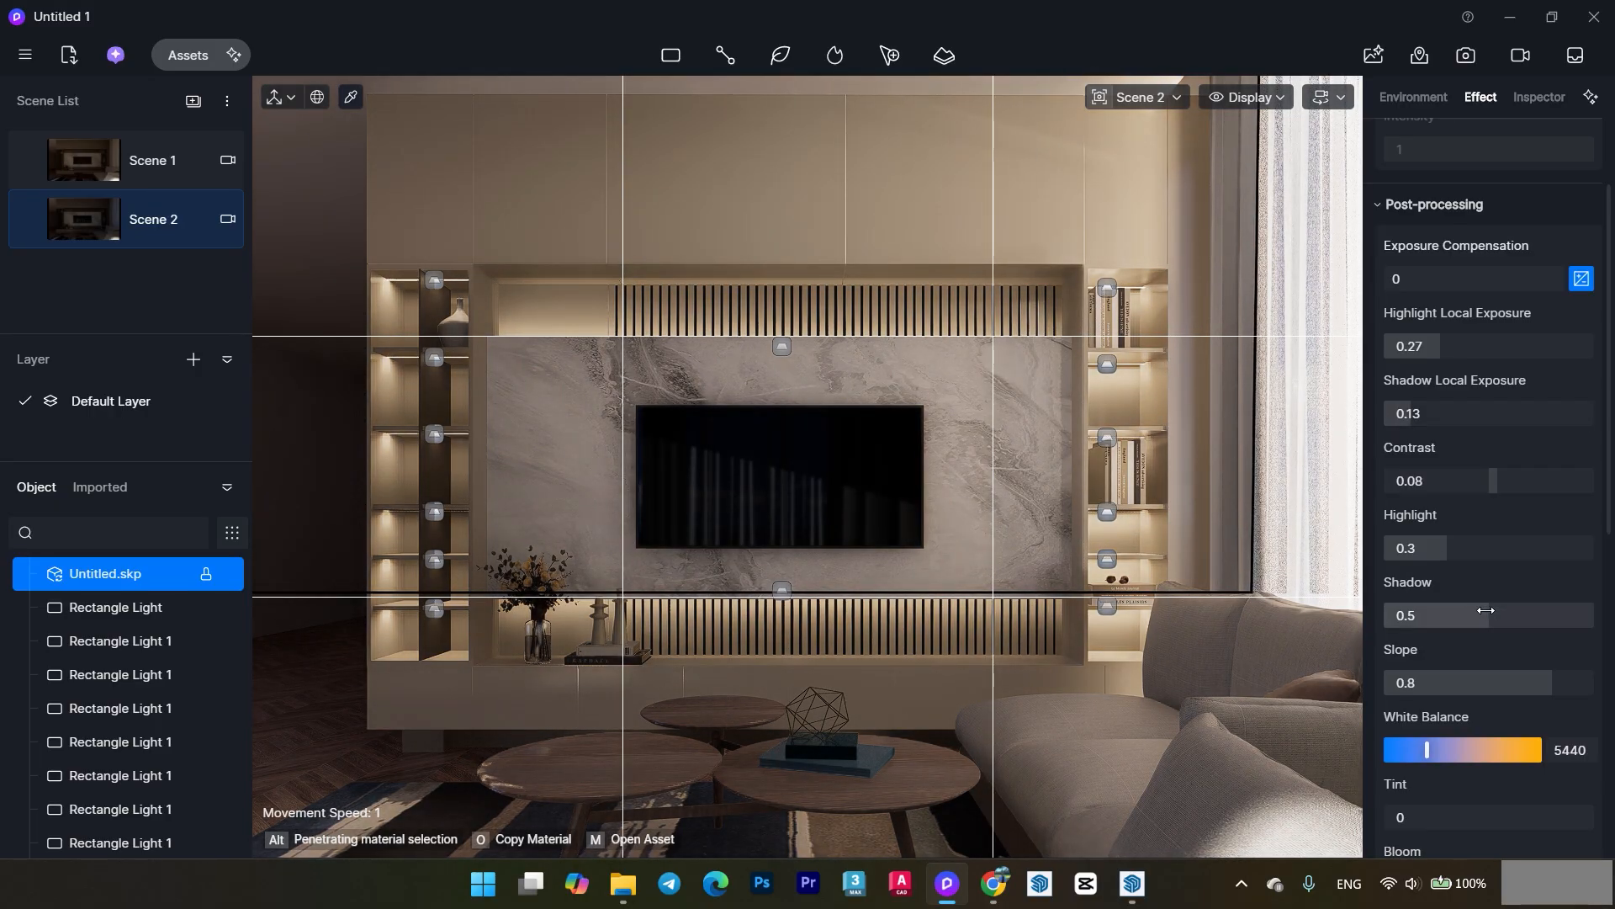
{"action": "left_click_drag", "start_coordinate": [1483, 609], "coordinate": [1469, 607]}
- Set the post-processing bloom to 0.21
{"action": "scroll", "coordinate": [1417, 671], "scroll_direction": "down", "scroll_amount": 3}
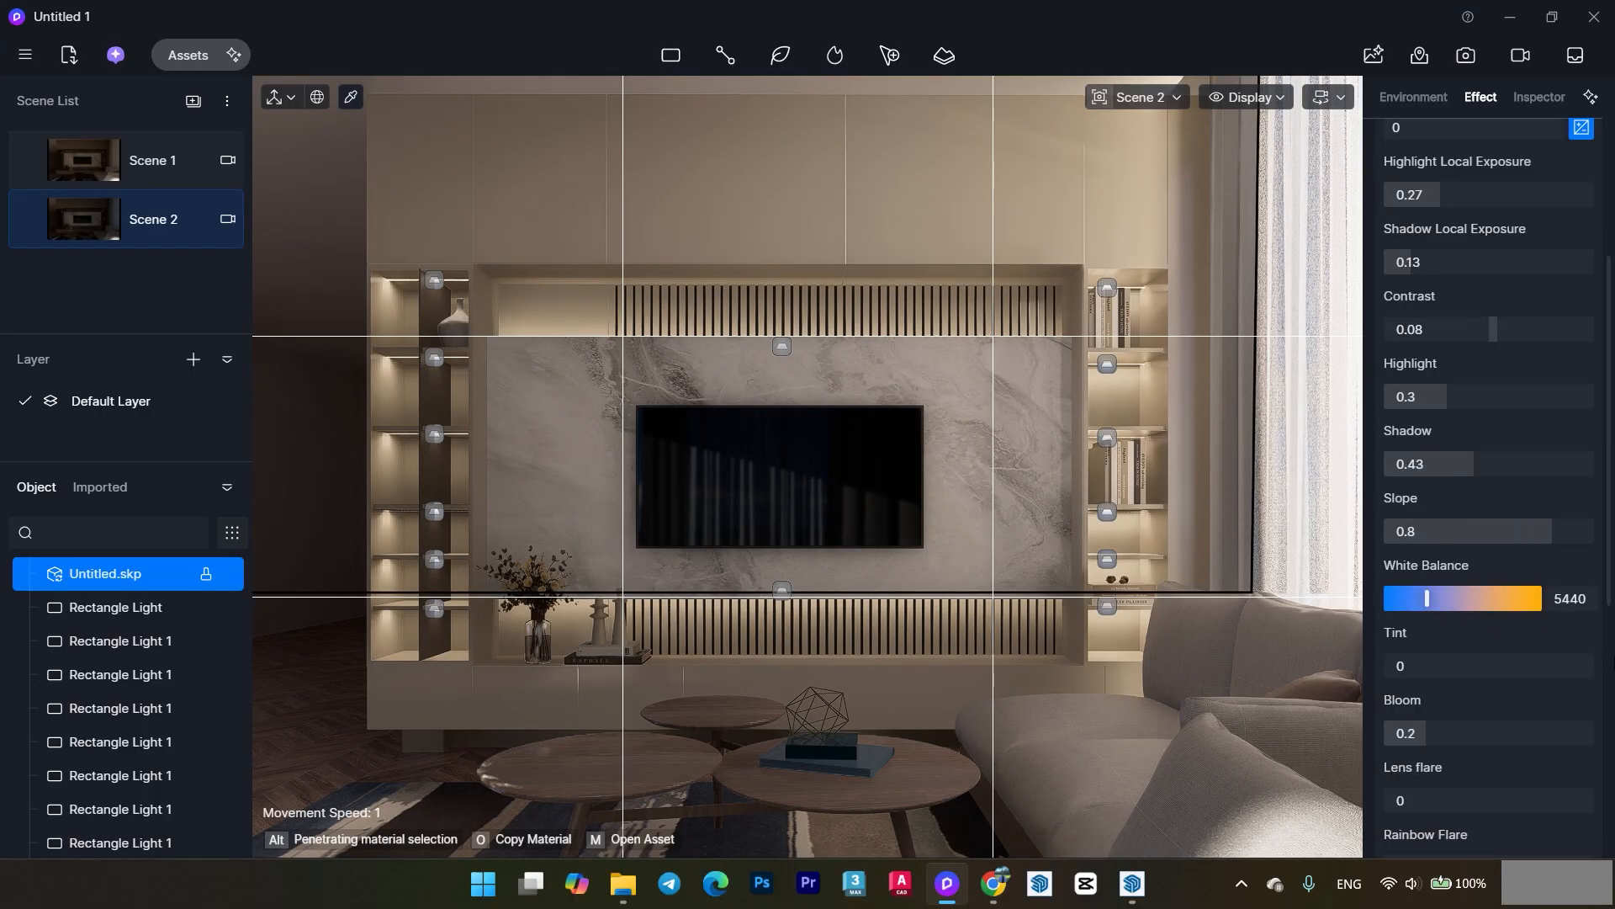
{"action": "left_click_drag", "start_coordinate": [1608, 494], "coordinate": [1607, 646]}
{"action": "left_click_drag", "start_coordinate": [1421, 422], "coordinate": [1574, 426]}
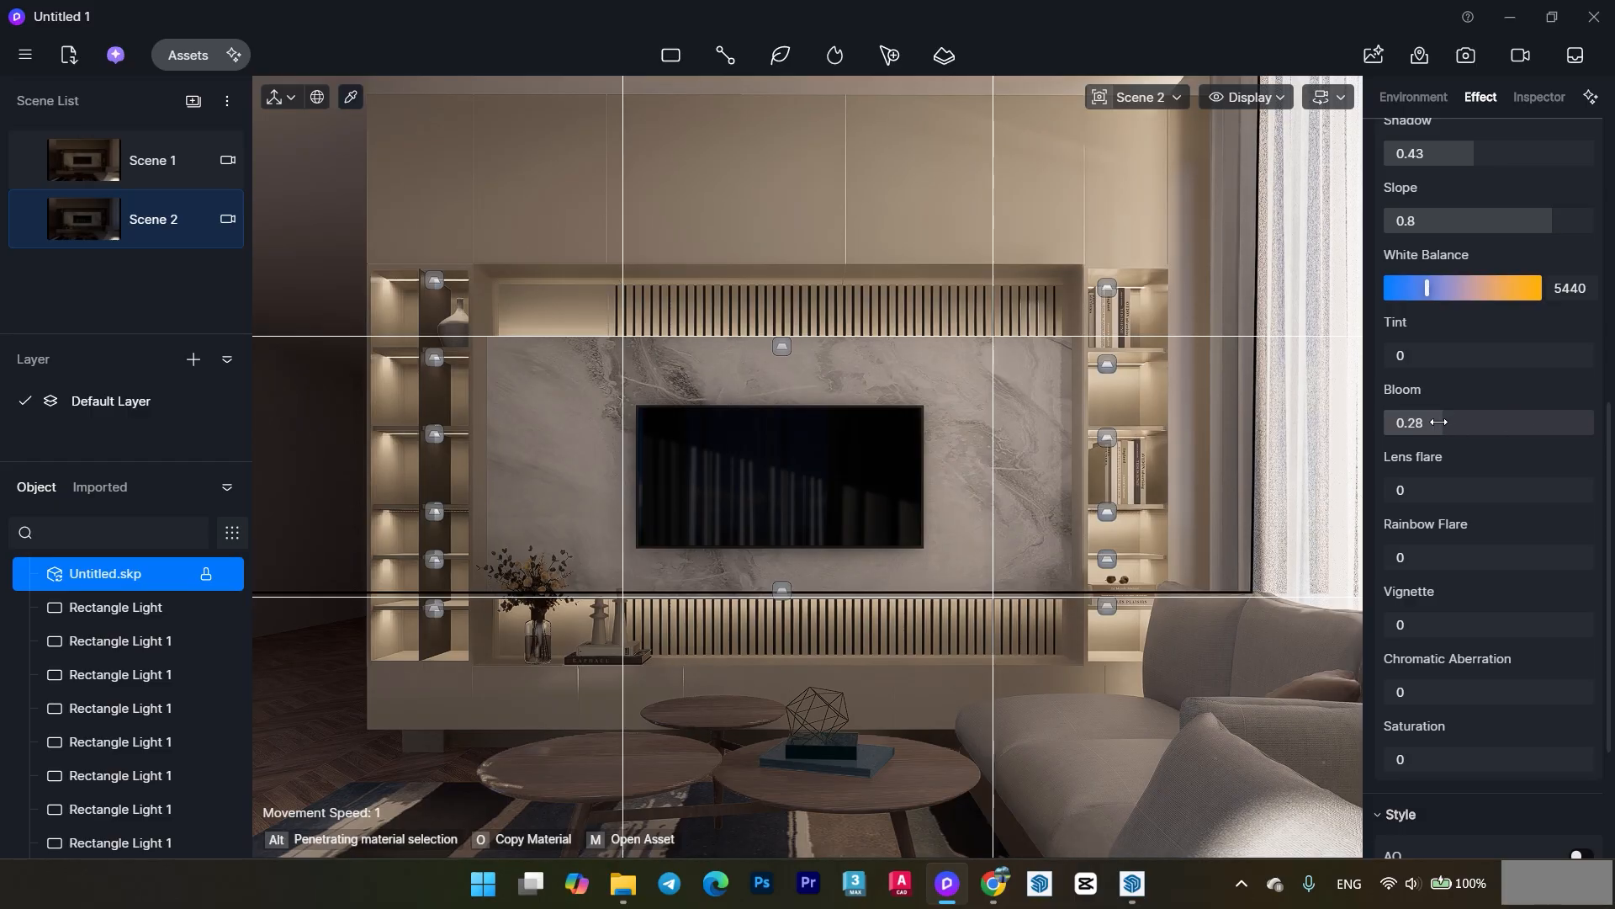
{"action": "left_click_drag", "start_coordinate": [1439, 421], "coordinate": [1428, 421]}
- Turn on outline mode in the style effects of Scene 2
{"action": "left_click_drag", "start_coordinate": [1607, 471], "coordinate": [1607, 594]}
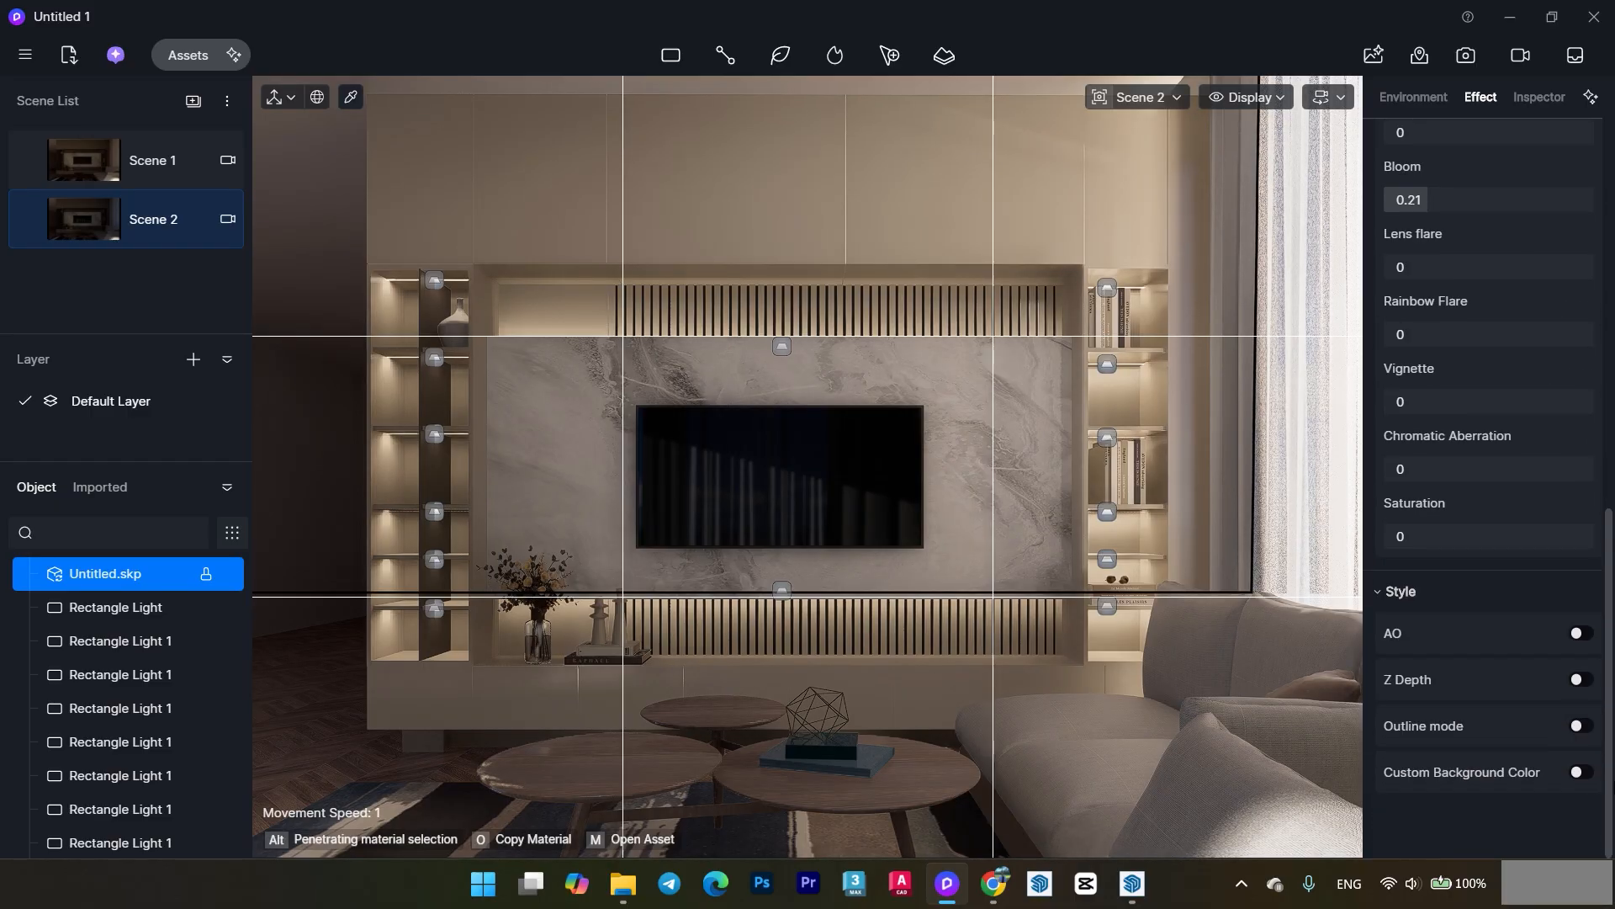
{"action": "left_click", "coordinate": [1581, 725]}
{"action": "scroll", "coordinate": [1480, 639], "scroll_direction": "down", "scroll_amount": 3}
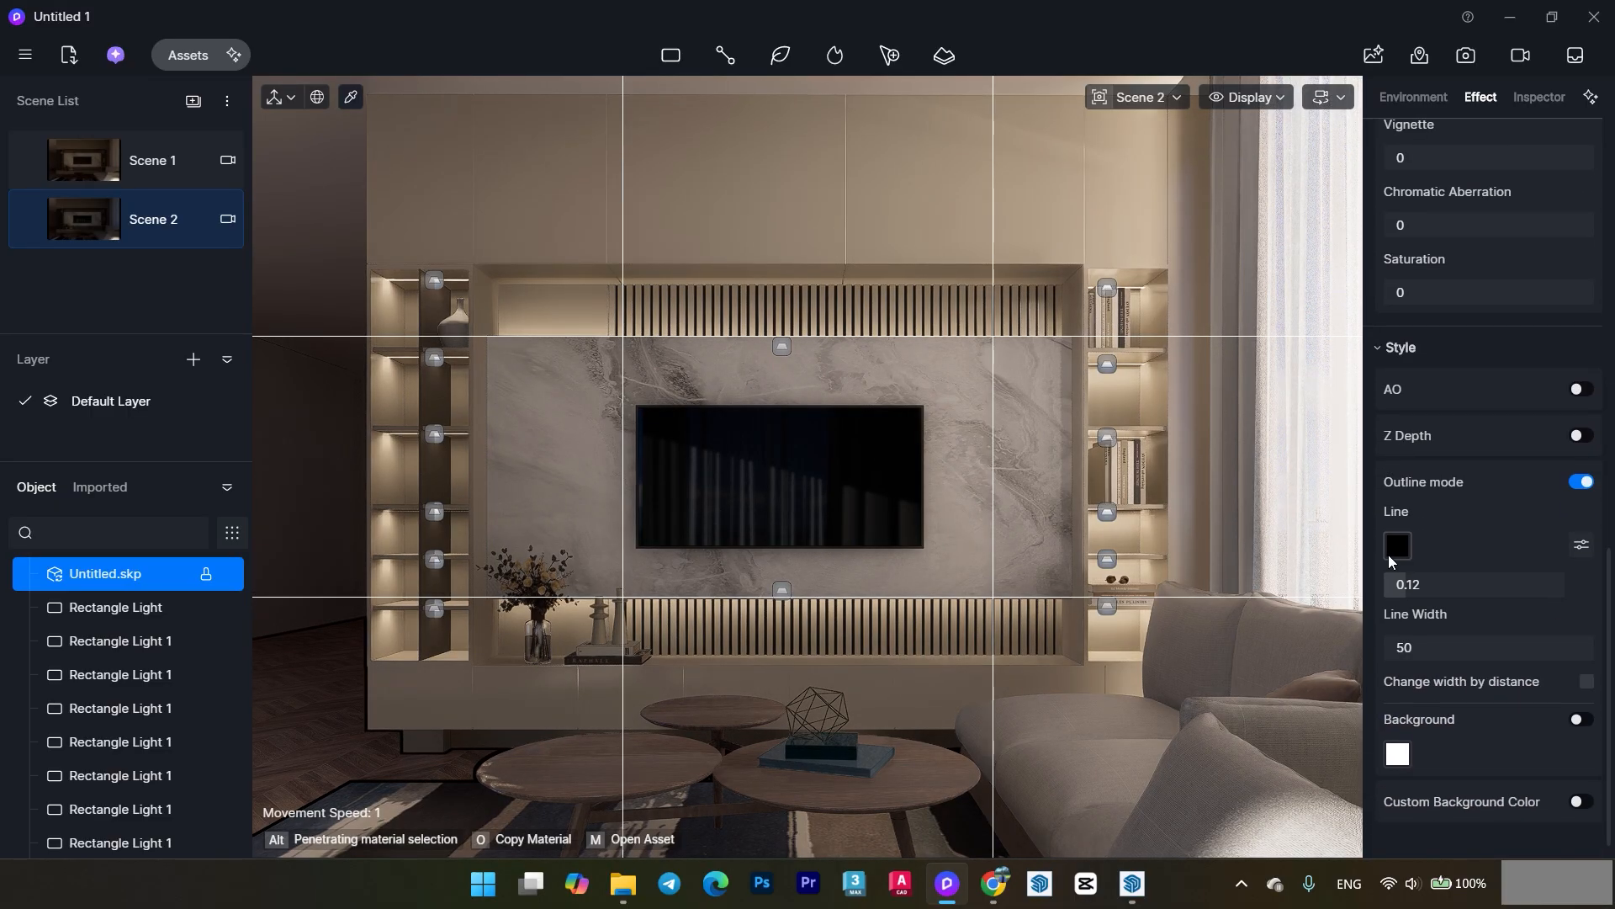
{"action": "left_click_drag", "start_coordinate": [1609, 699], "coordinate": [1609, 269]}
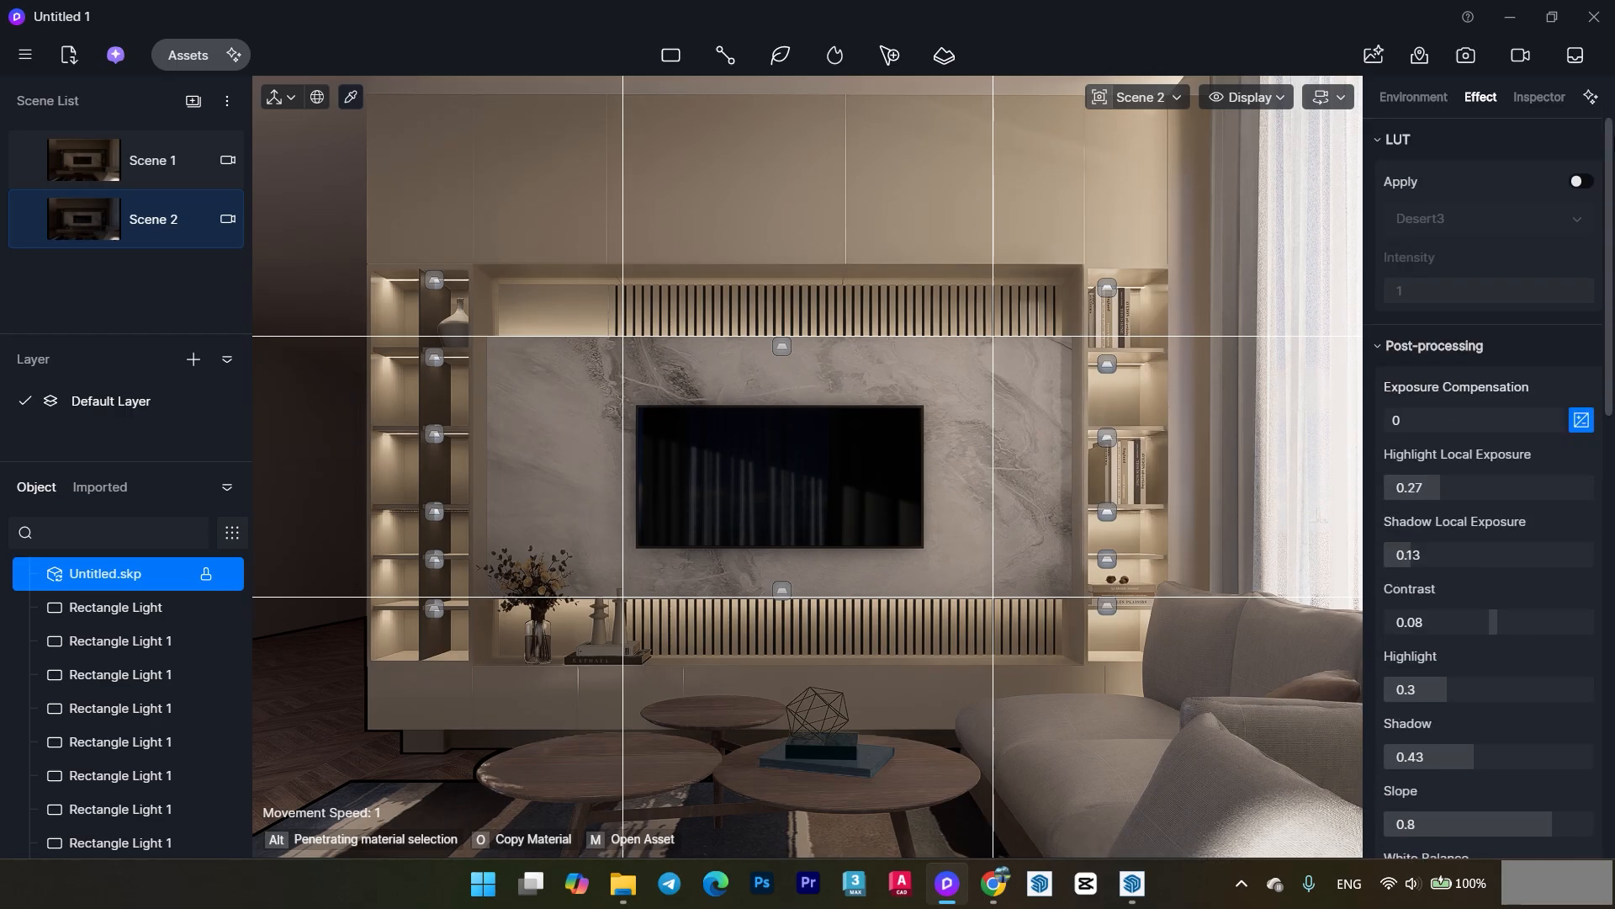
- Switch the environment sky light to HDRI and apply the default Sunset 05 sky
{"action": "left_click", "coordinate": [1400, 102]}
{"action": "left_click", "coordinate": [1472, 178]}
{"action": "left_click", "coordinate": [1571, 189]}
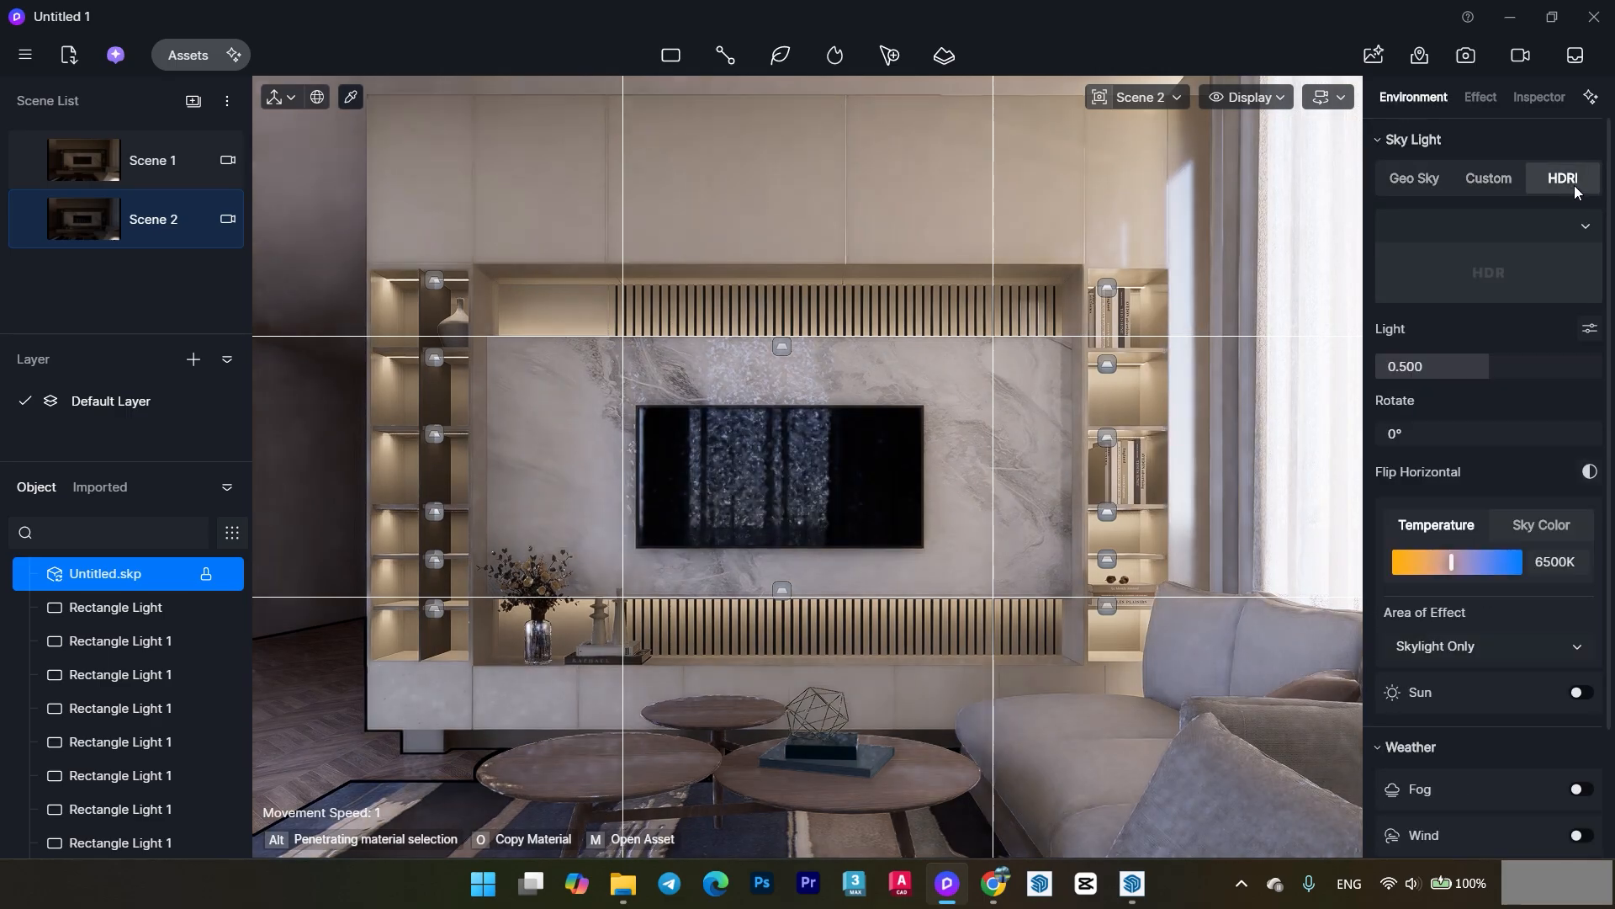
{"action": "left_click", "coordinate": [1583, 226]}
{"action": "scroll", "coordinate": [1482, 493], "scroll_direction": "down", "scroll_amount": 3}
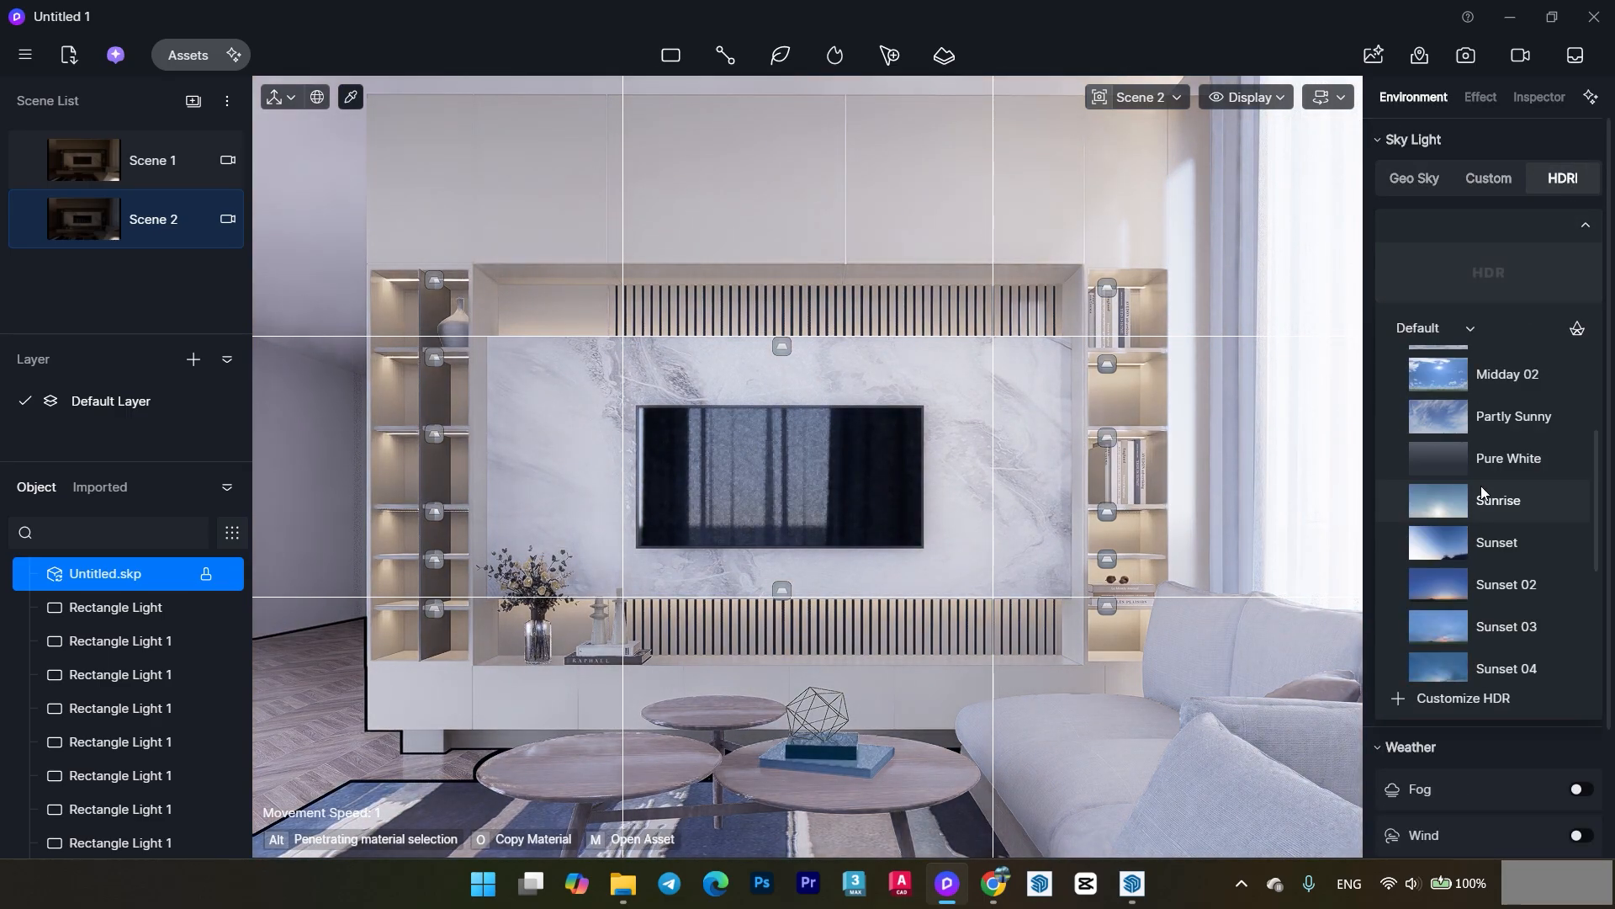
{"action": "scroll", "coordinate": [1472, 512], "scroll_direction": "down", "scroll_amount": 2}
{"action": "left_click", "coordinate": [1464, 603]}
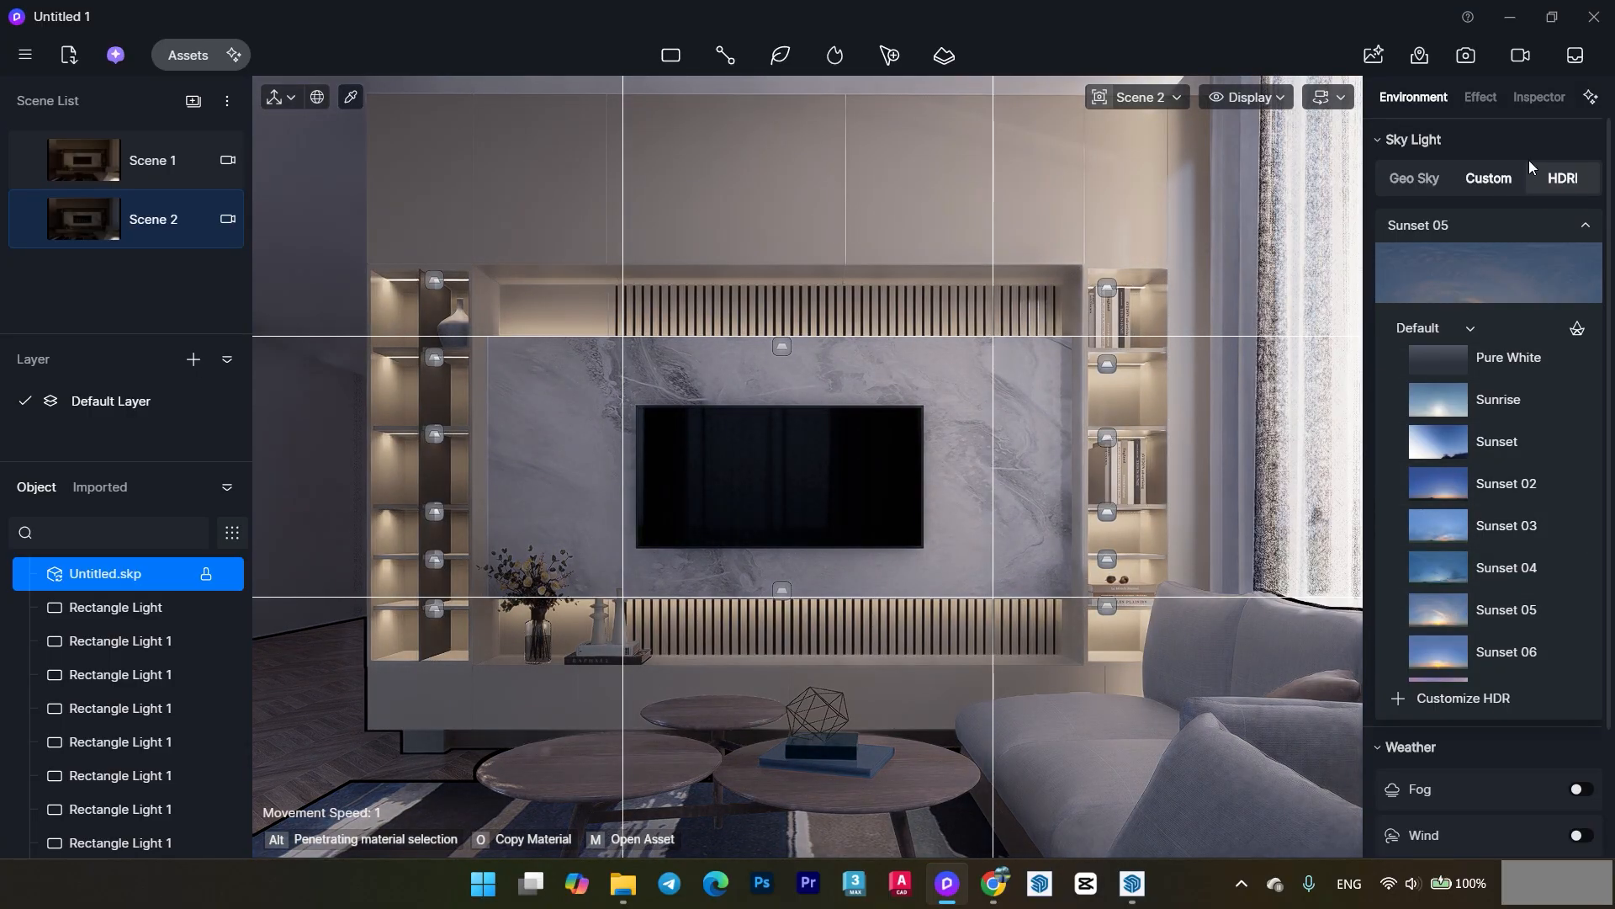
- Rotate the HDRI sky to 125° and enable the sun
{"action": "left_click", "coordinate": [1528, 145]}
{"action": "left_click", "coordinate": [1462, 144]}
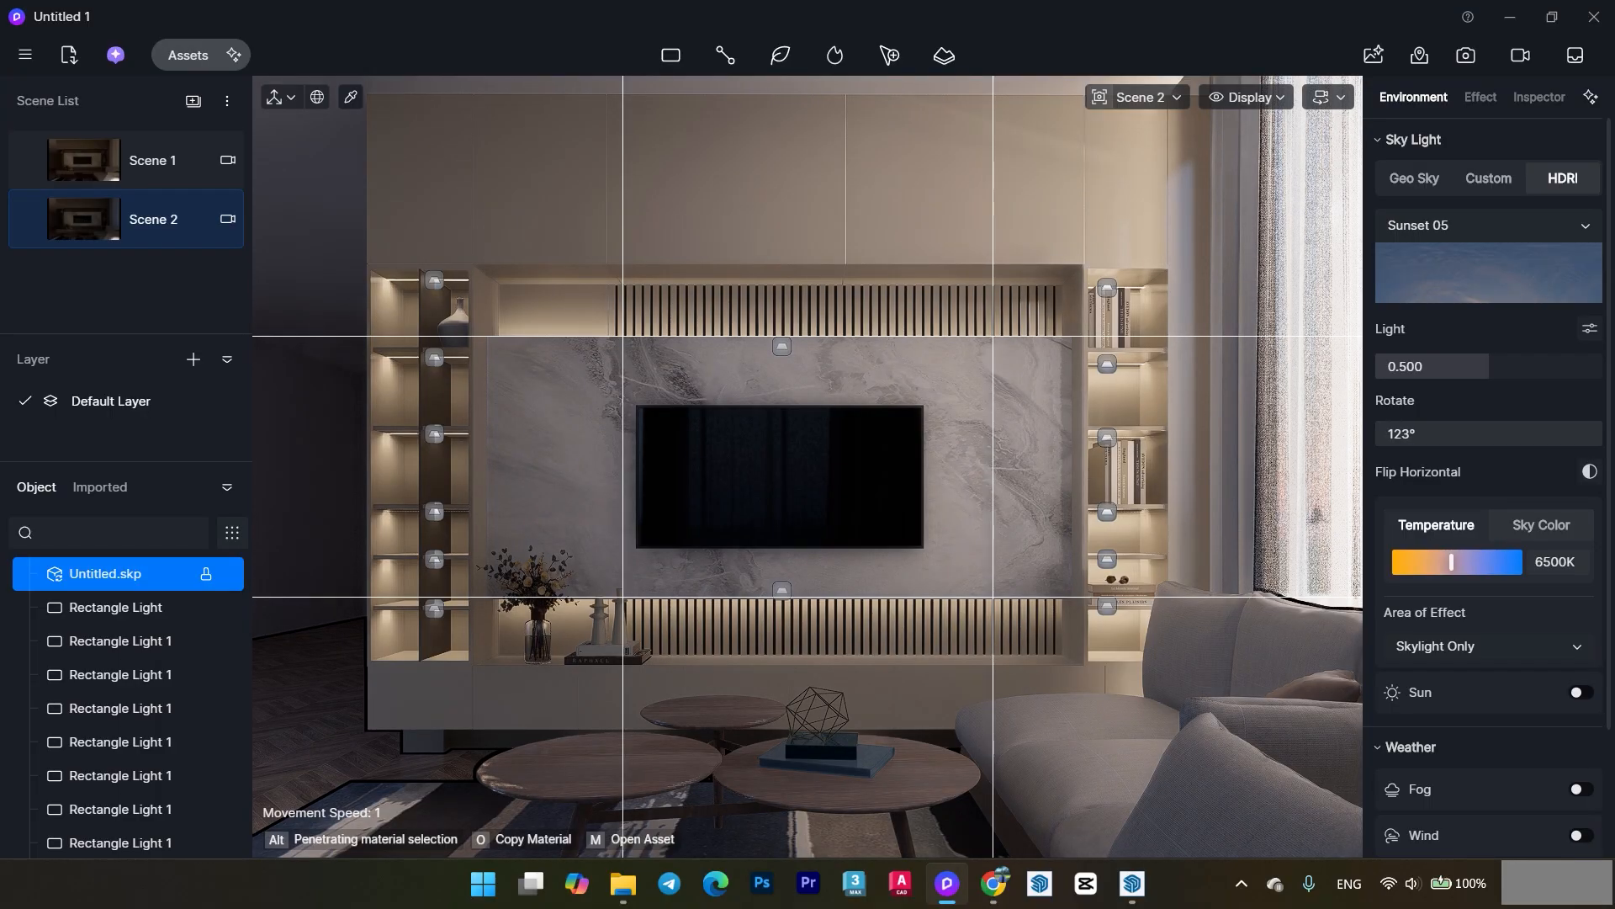
{"action": "left_click", "coordinate": [1582, 693]}
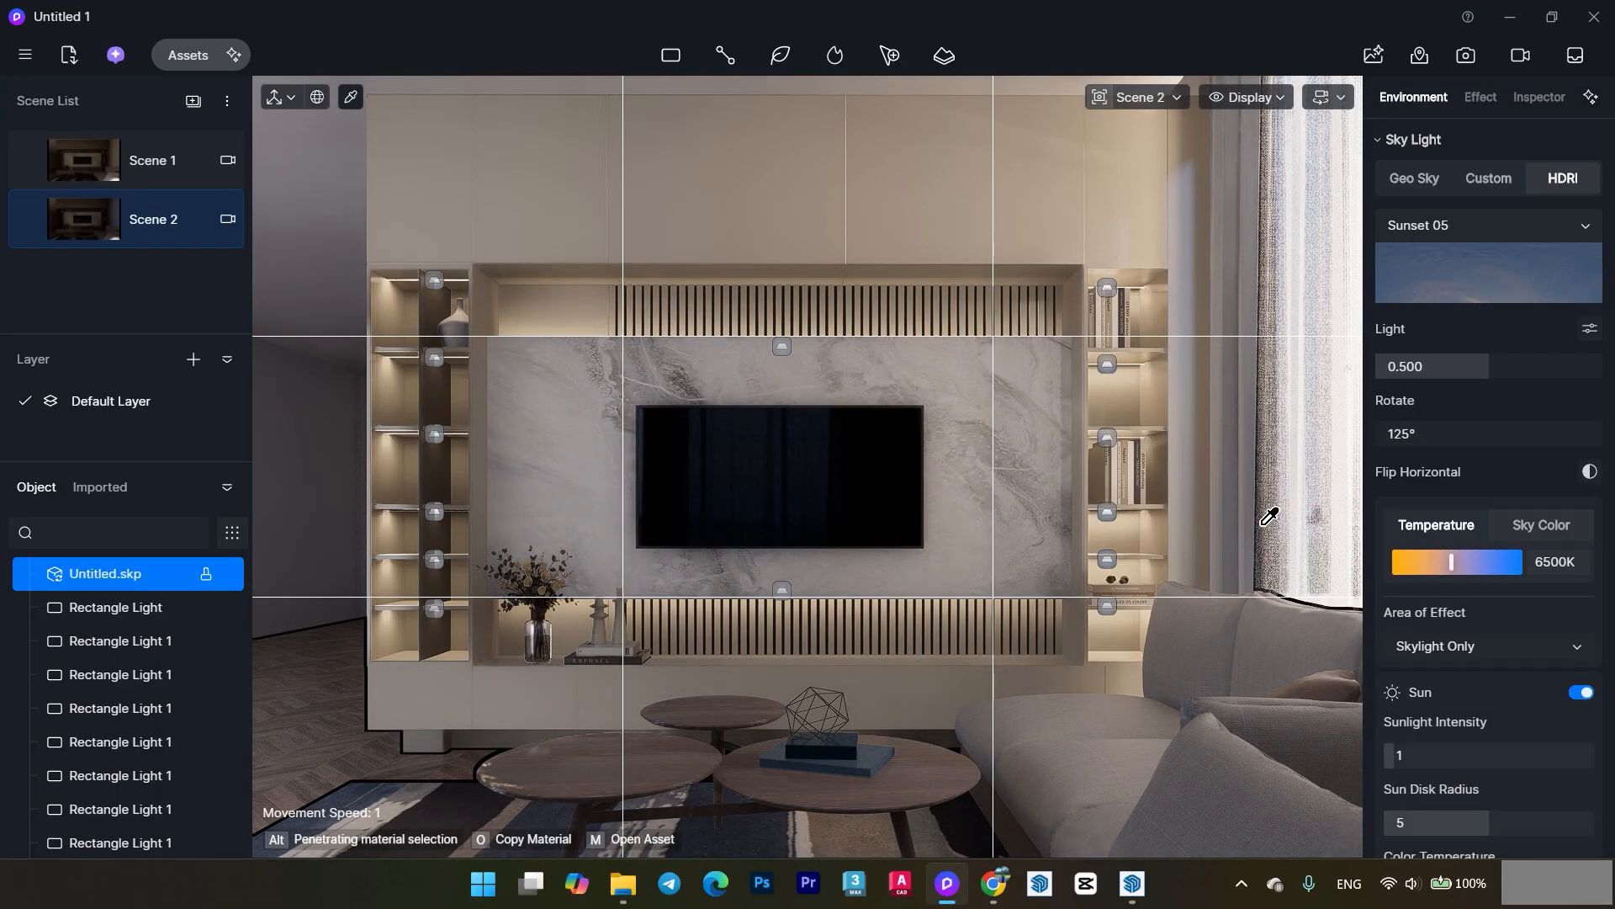
- Store the current TV wall view with its HDRI lighting as a new scene
{"action": "left_click", "coordinate": [193, 101]}
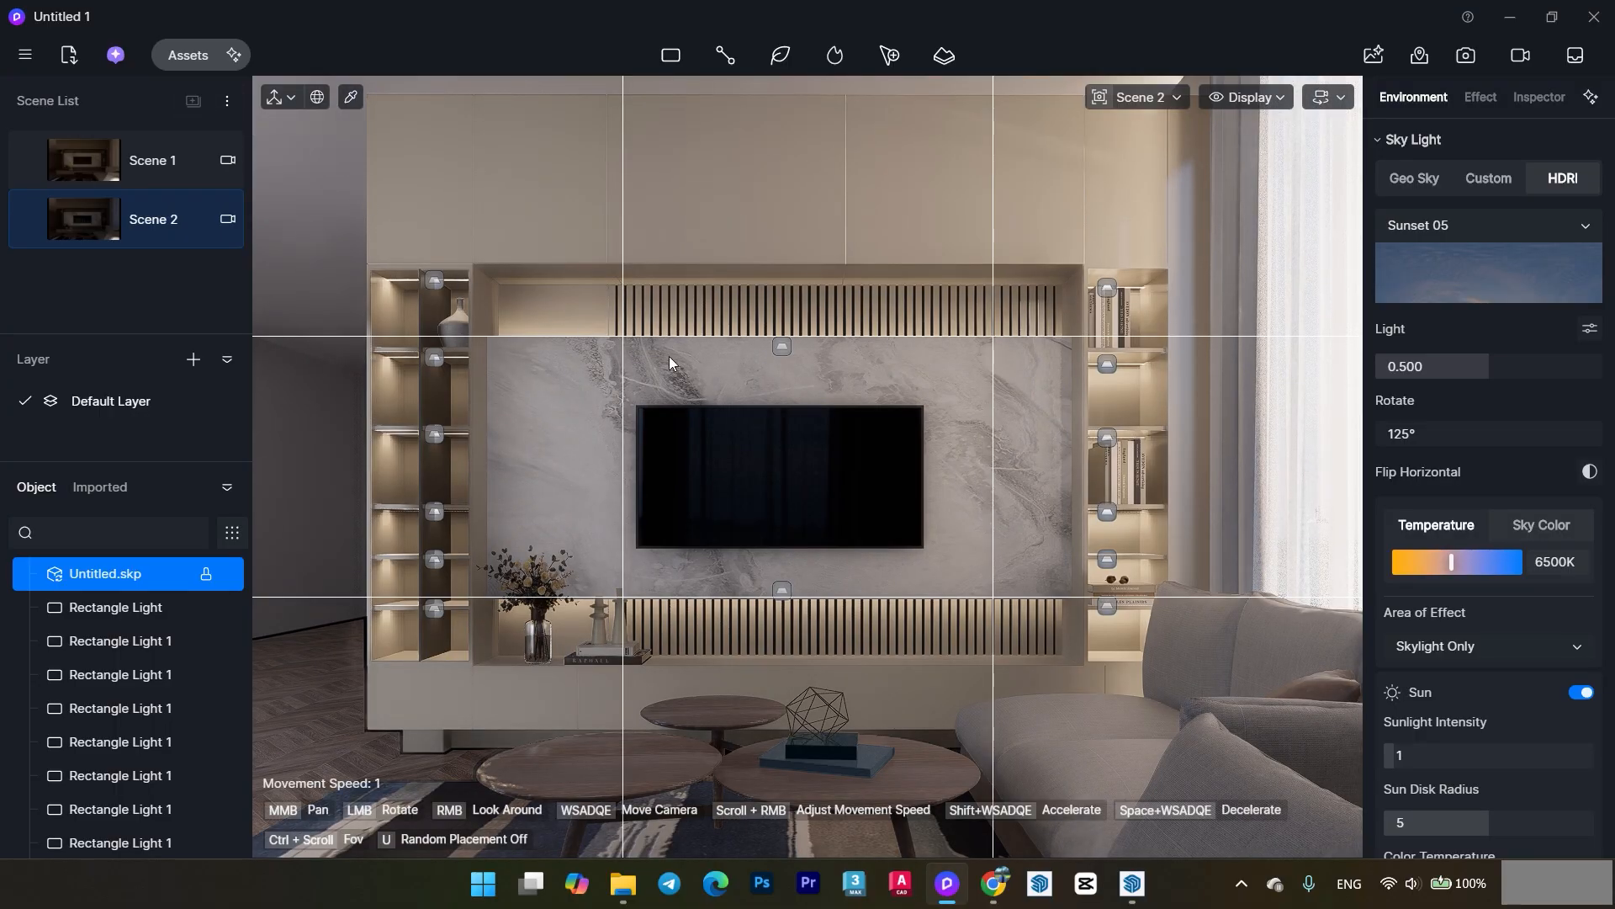
{"action": "left_click", "coordinate": [668, 253]}
{"action": "key", "text": "Escape"}
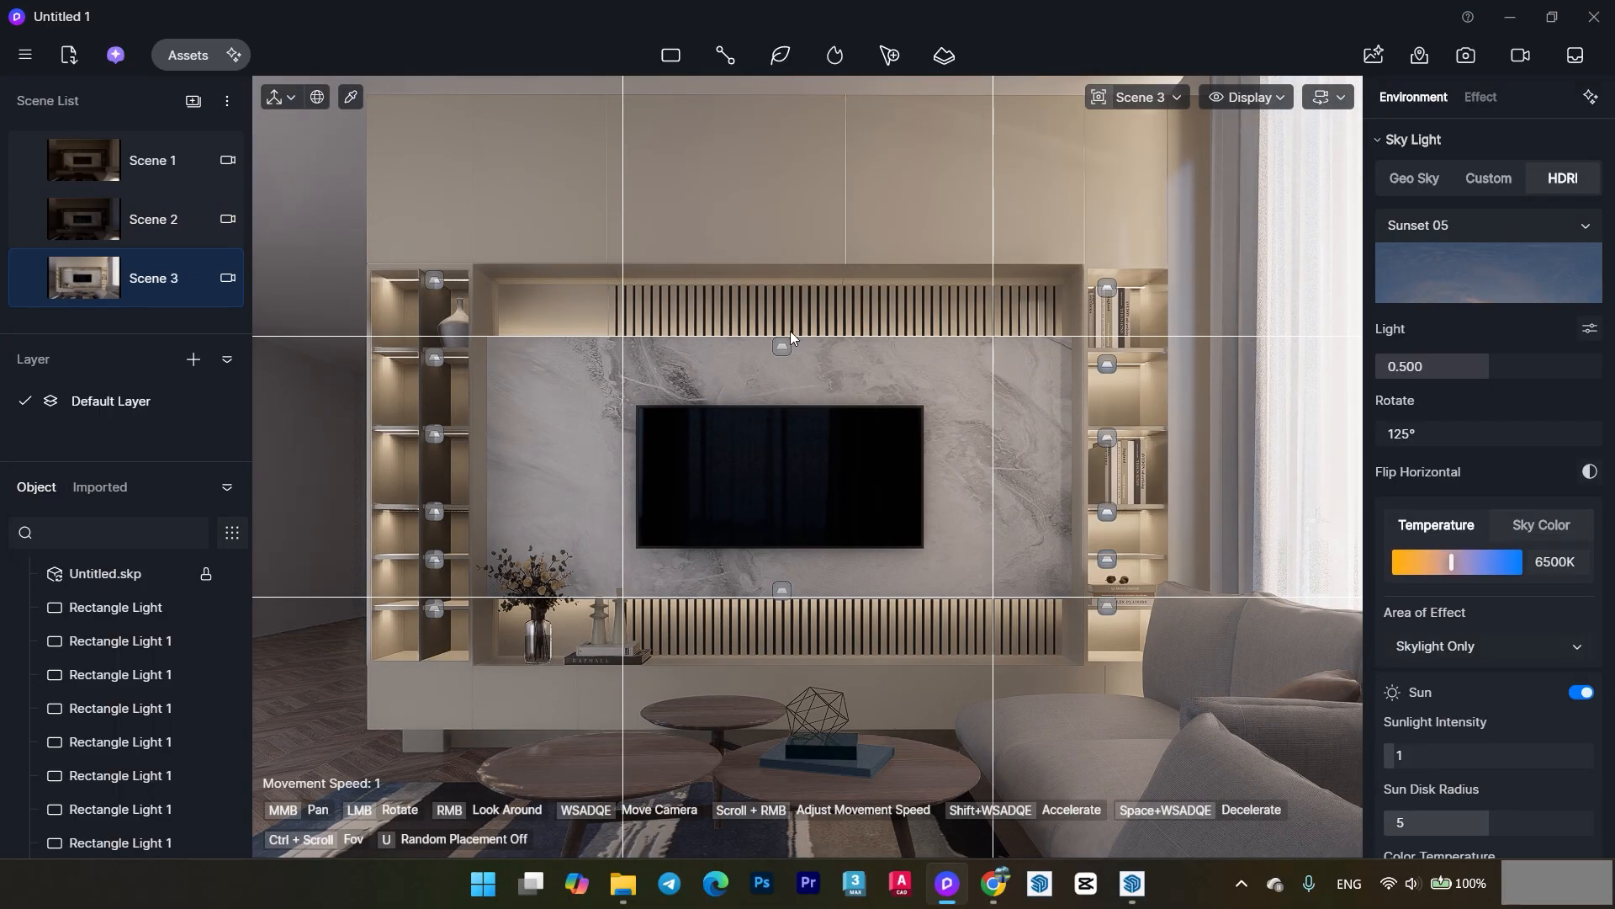
- Set the roughness of the dark shelf panel material to 0.01 and its metallic to 0.41
{"action": "left_click", "coordinate": [349, 97]}
{"action": "left_click", "coordinate": [430, 378]}
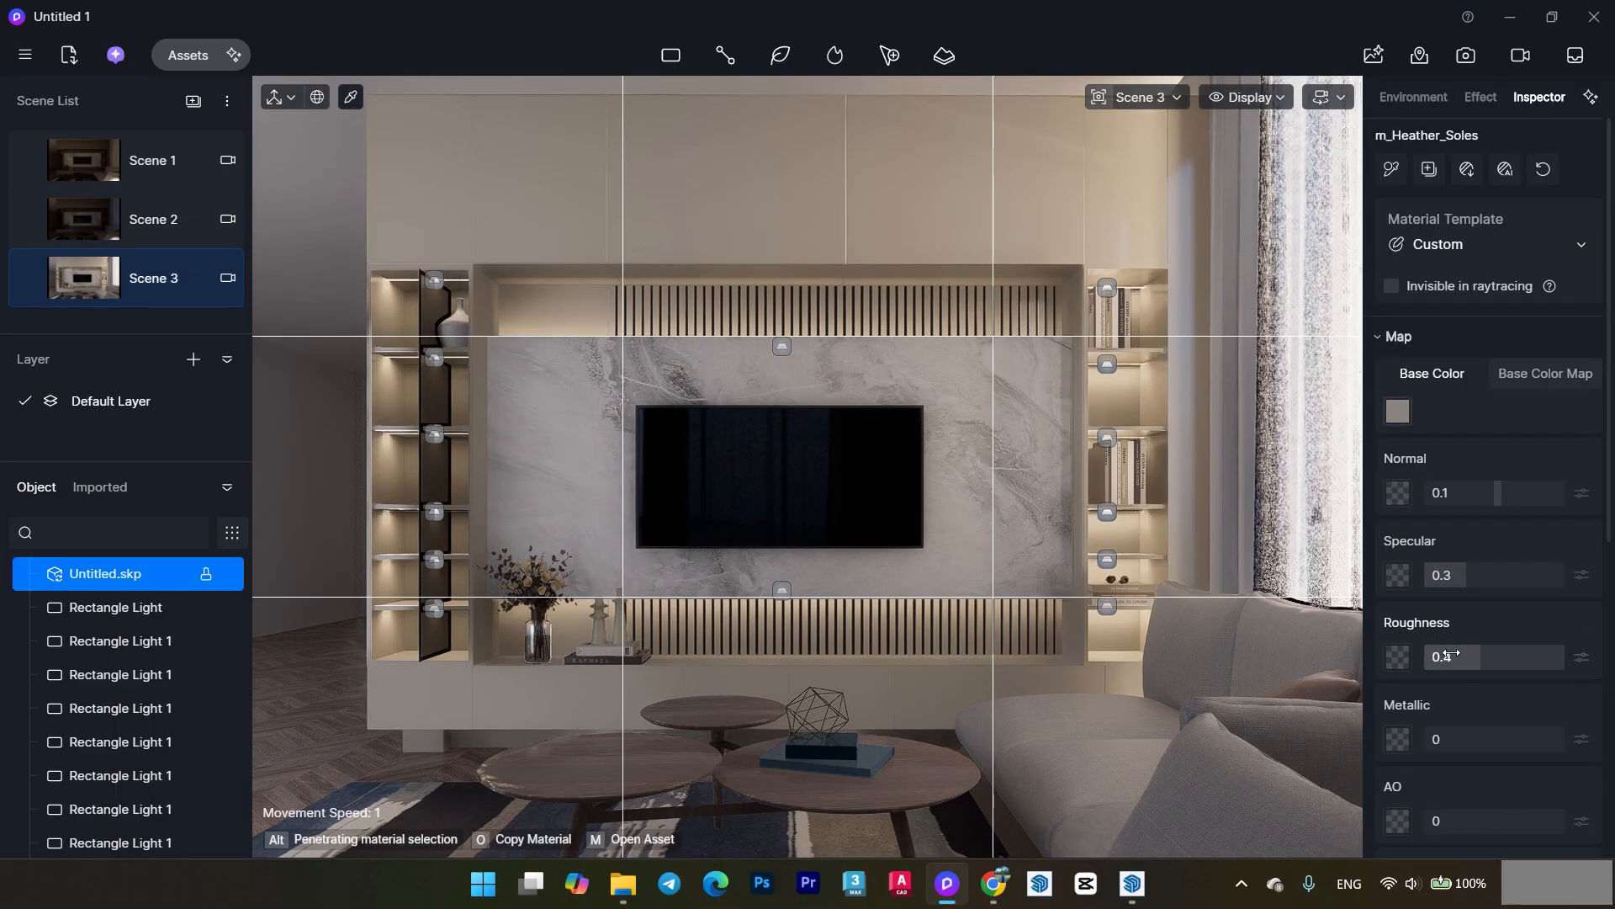
{"action": "left_click_drag", "start_coordinate": [1457, 653], "coordinate": [1415, 653]}
{"action": "left_click_drag", "start_coordinate": [1430, 736], "coordinate": [1478, 709]}
{"action": "left_click_drag", "start_coordinate": [1440, 660], "coordinate": [1438, 661]}
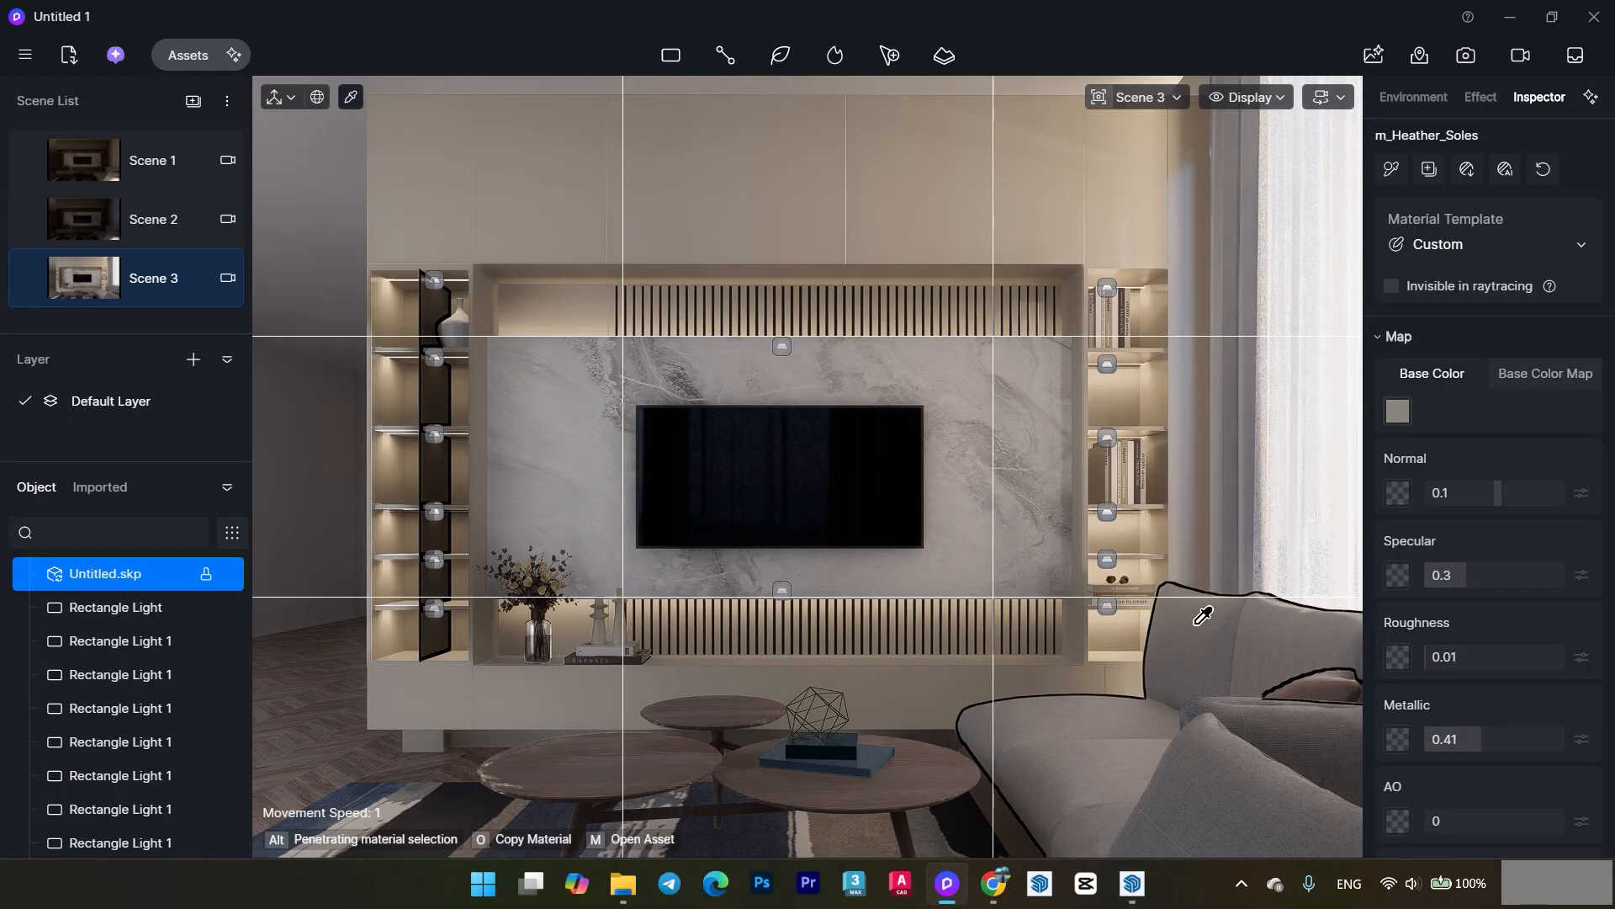
- Darken the sofa fabric's base colour to an HSV value of 75 and save the project
{"action": "left_click", "coordinate": [1266, 635]}
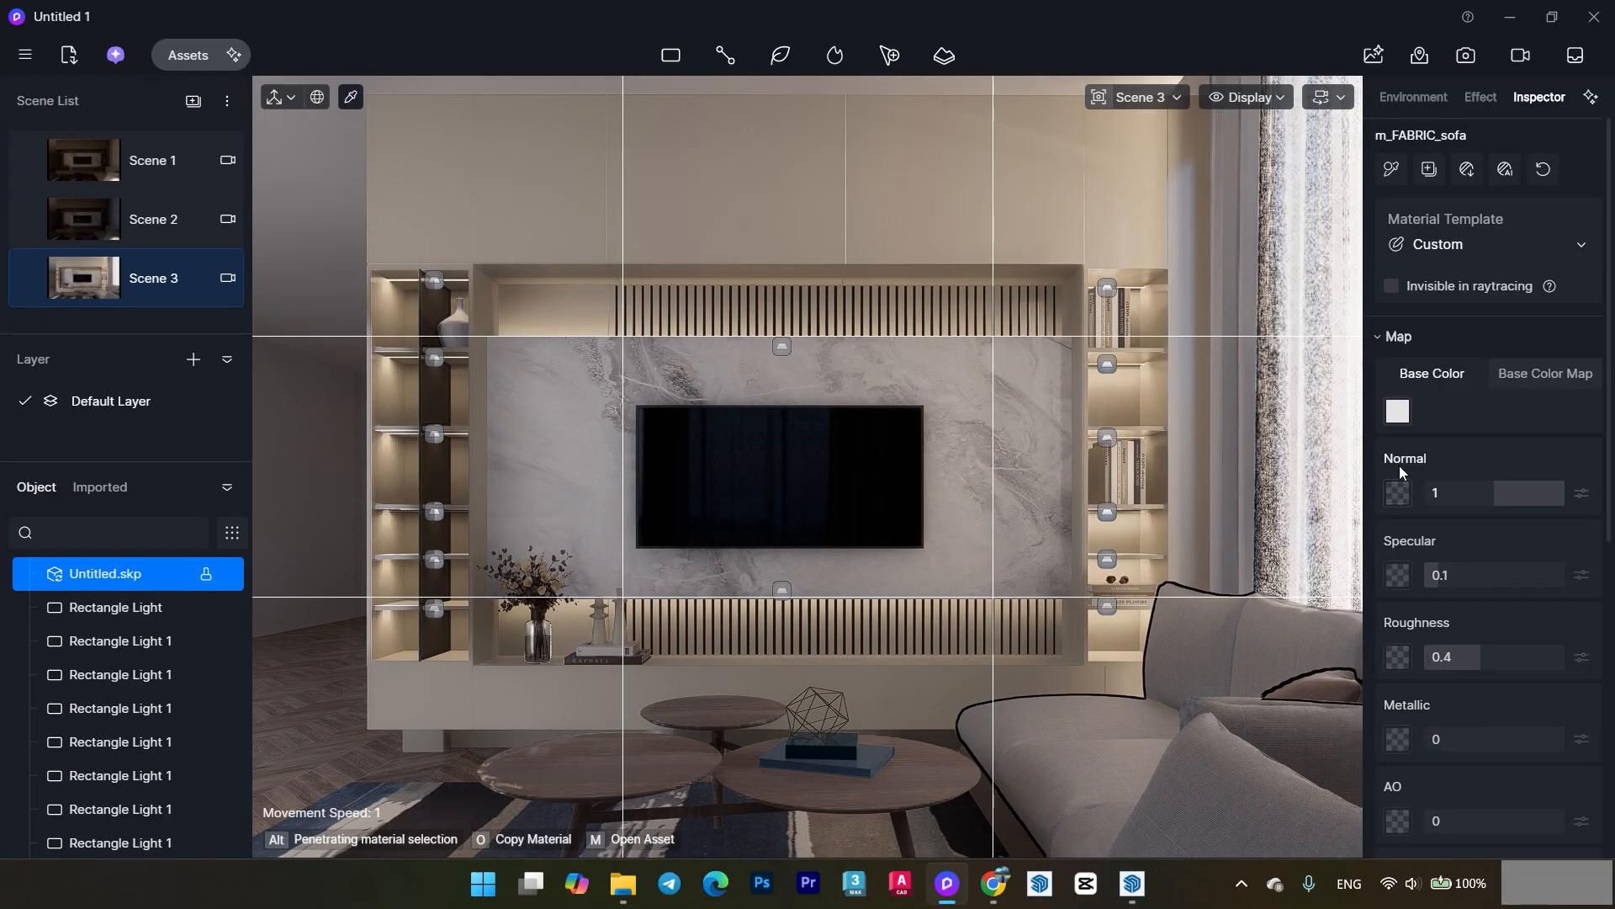
{"action": "left_click", "coordinate": [1398, 410]}
{"action": "left_click_drag", "start_coordinate": [1106, 477], "coordinate": [1065, 478]}
{"action": "key", "text": "Escape"}
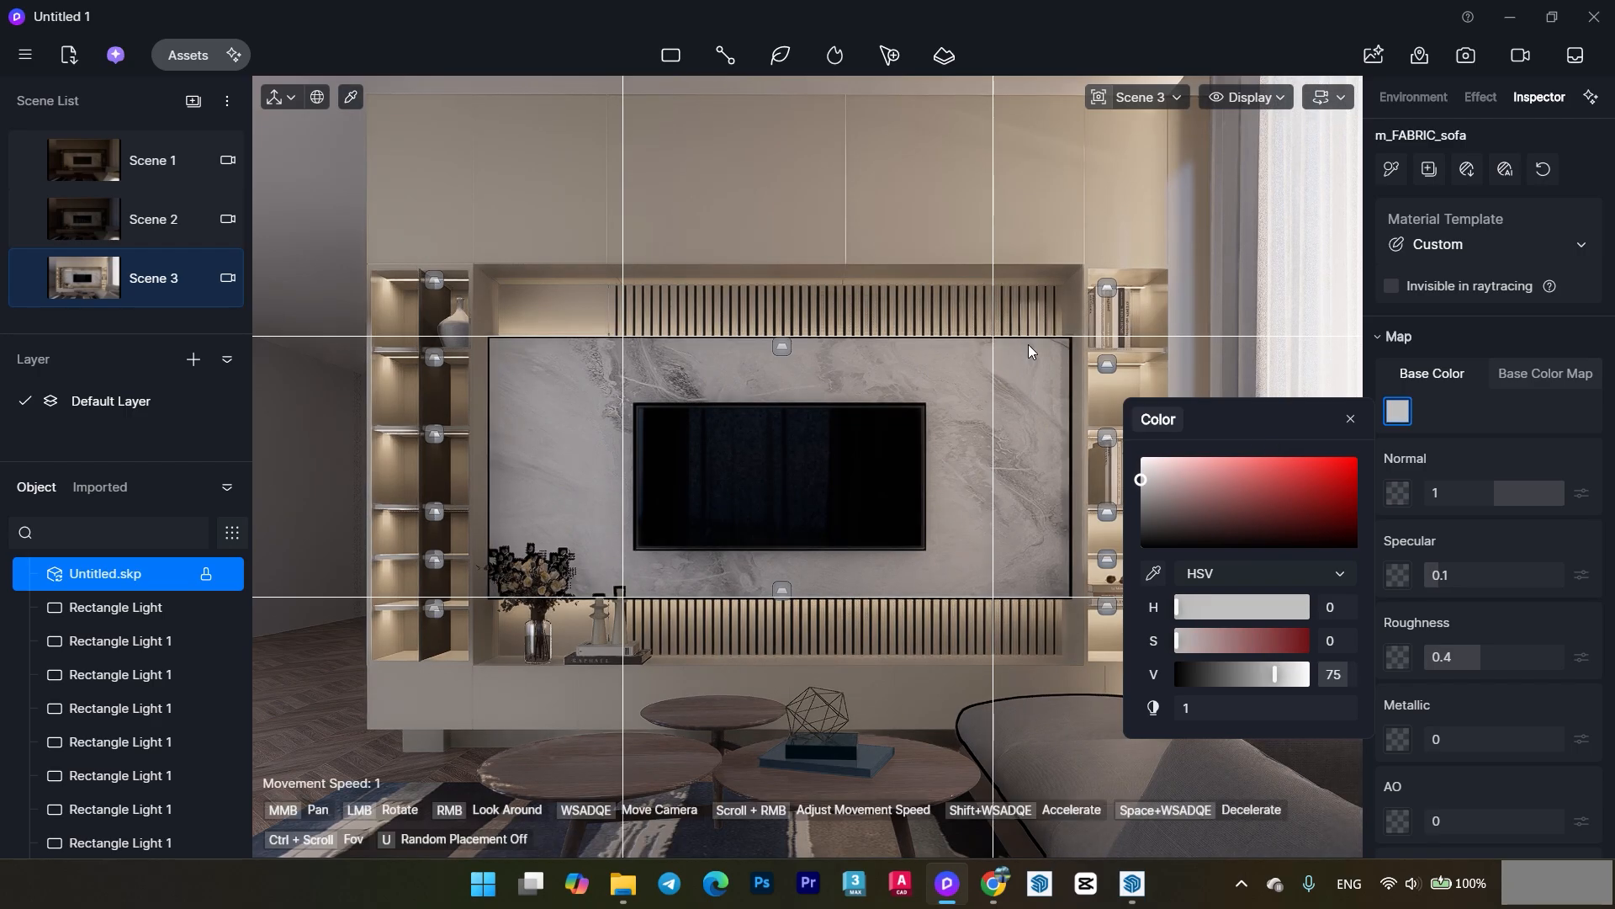
{"action": "key", "text": "ctrl+s"}
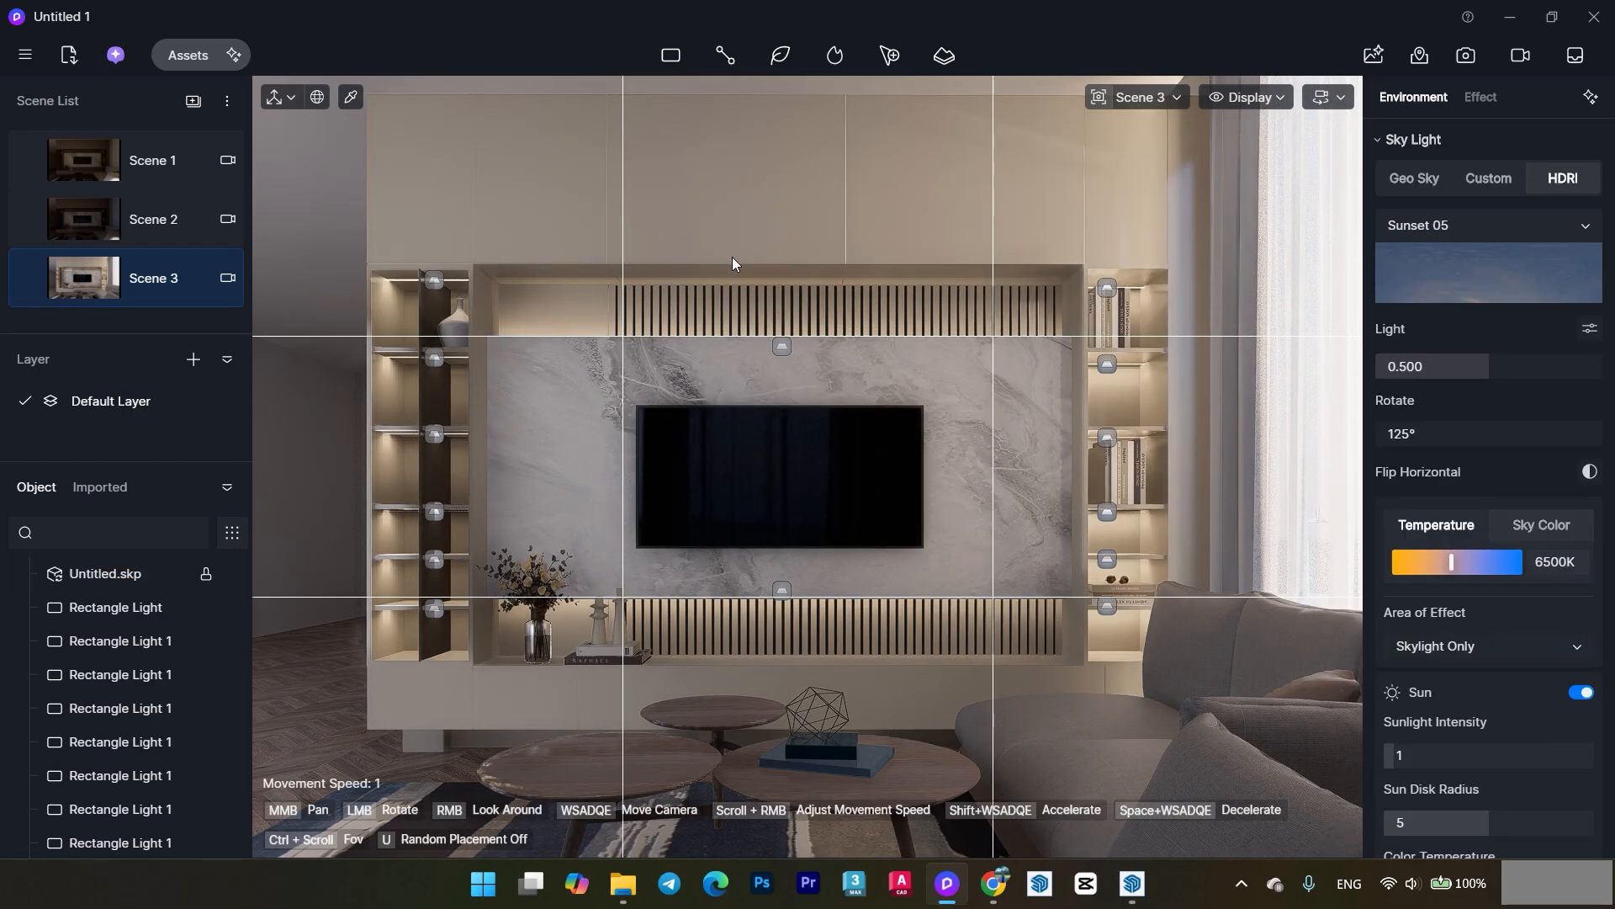
- Set the roughness of the shelf vase material to 0.05 and its metallic to 0.07
{"action": "left_click", "coordinate": [454, 322]}
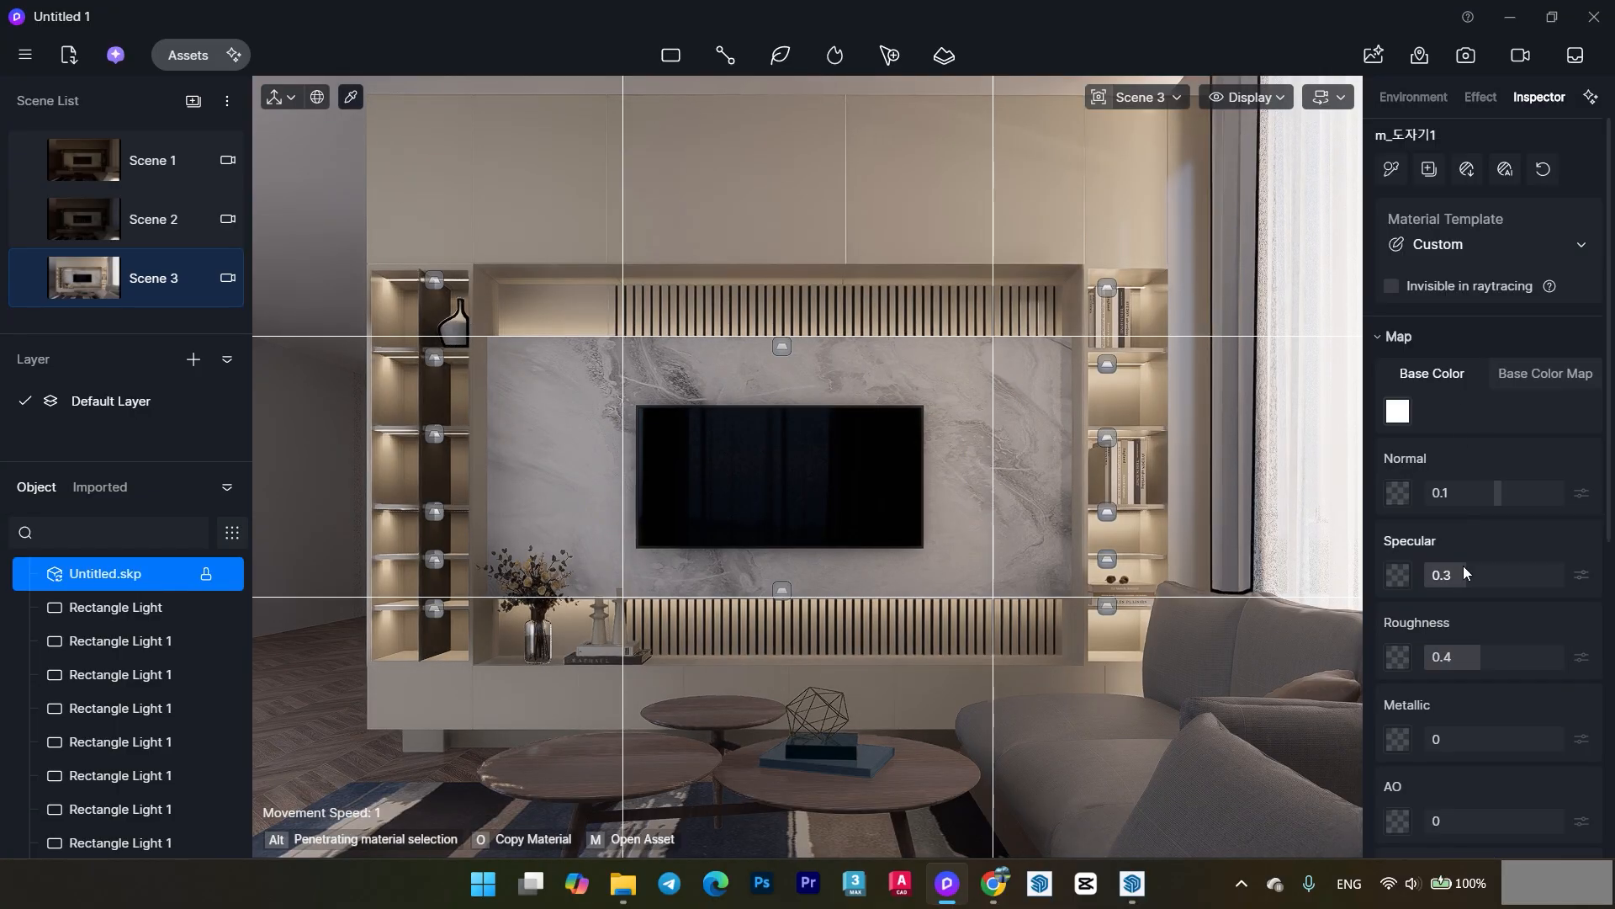
{"action": "left_click_drag", "start_coordinate": [1466, 652], "coordinate": [1437, 656]}
{"action": "left_click_drag", "start_coordinate": [1434, 738], "coordinate": [1440, 741]}
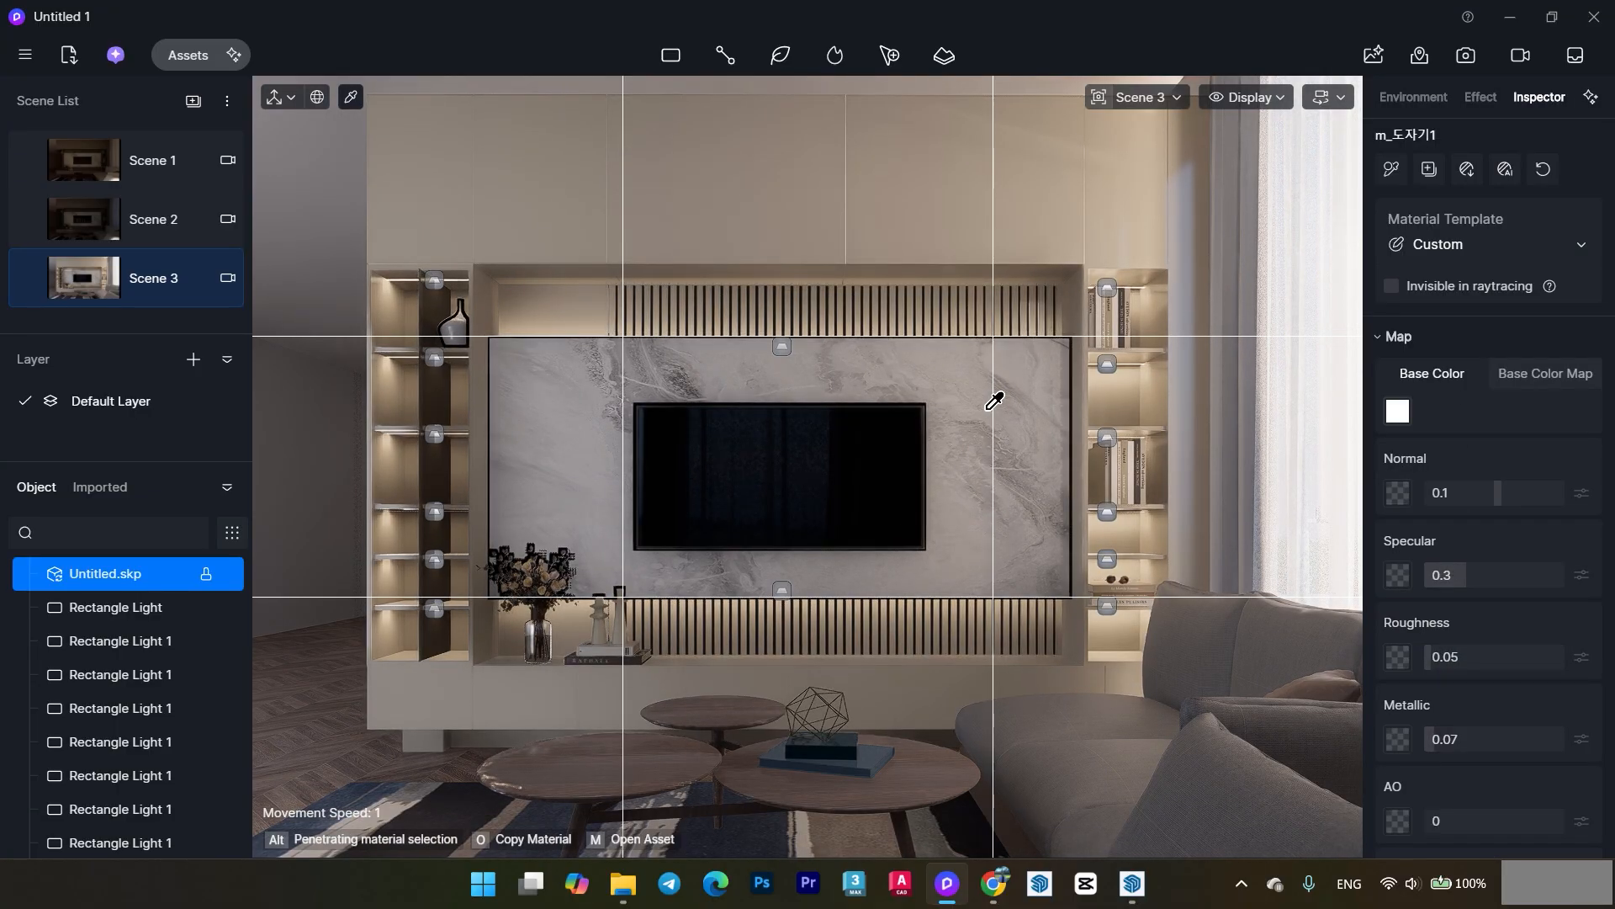
{"action": "key", "text": "Escape"}
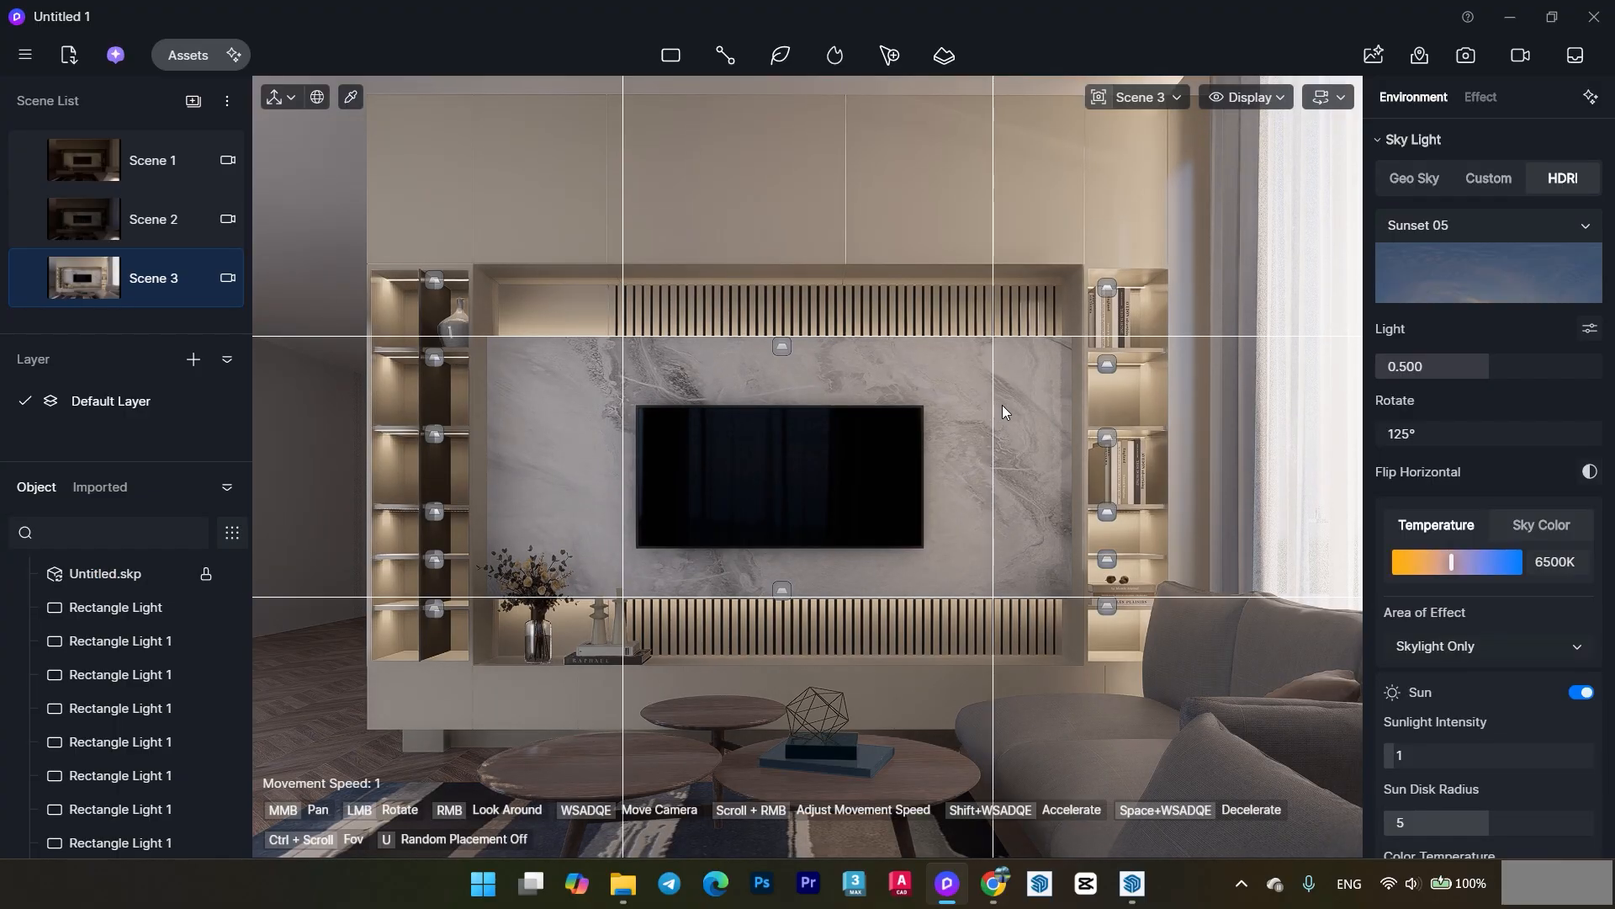
- Pull the camera slightly back from the TV wall and add the view as a new scene
{"action": "scroll", "coordinate": [1006, 411], "scroll_direction": "down", "scroll_amount": 2}
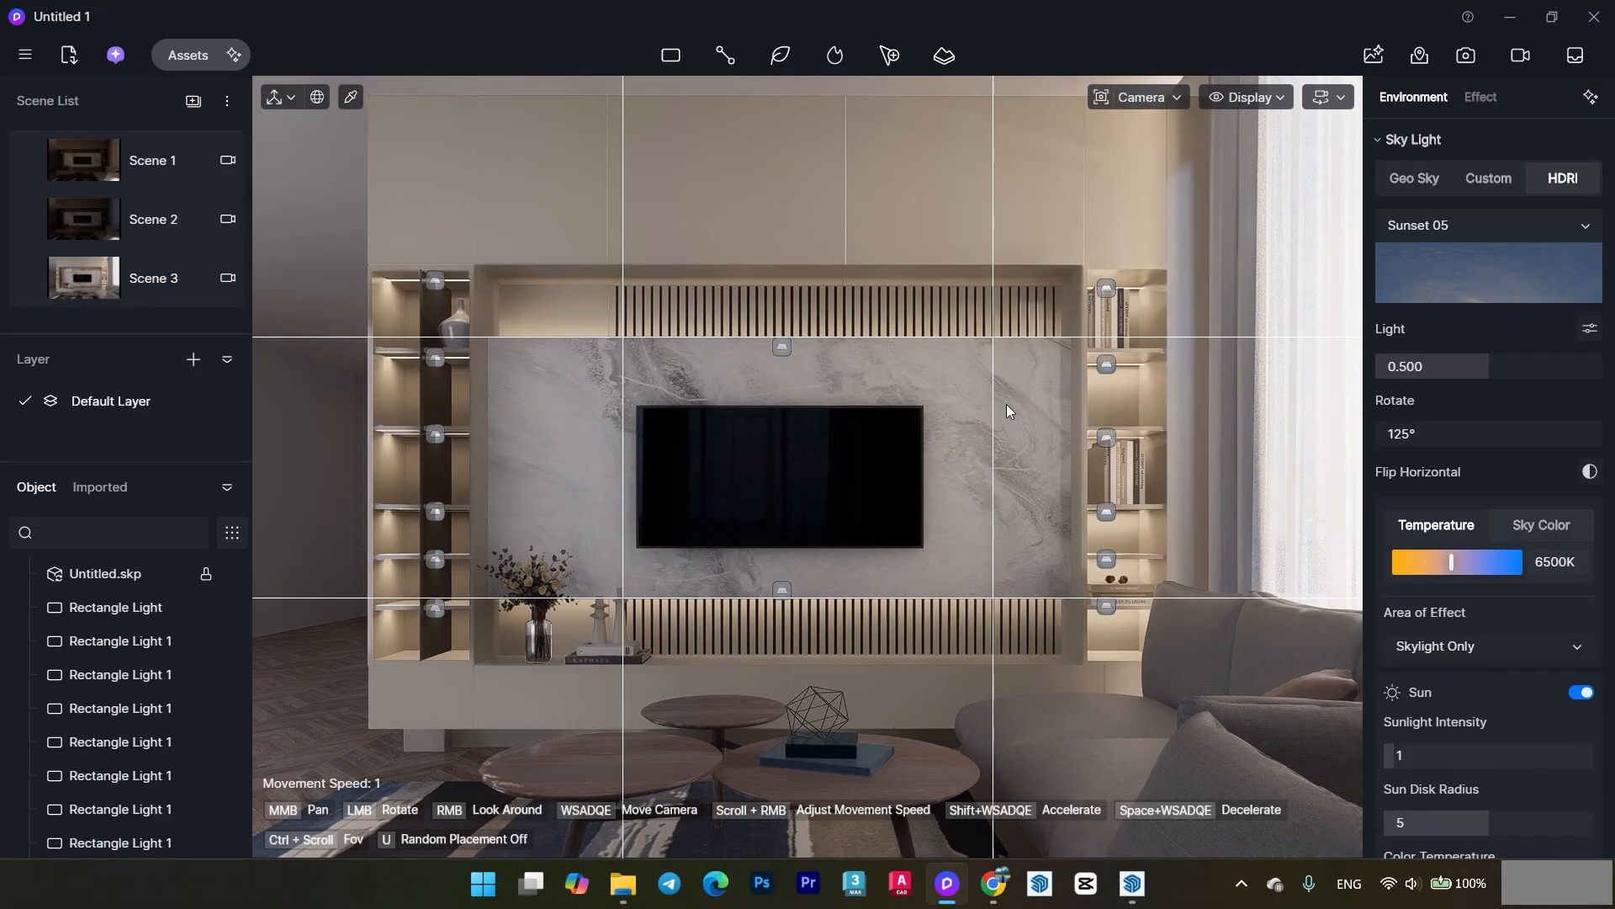
{"action": "scroll", "coordinate": [1007, 411], "scroll_direction": "up", "scroll_amount": 3}
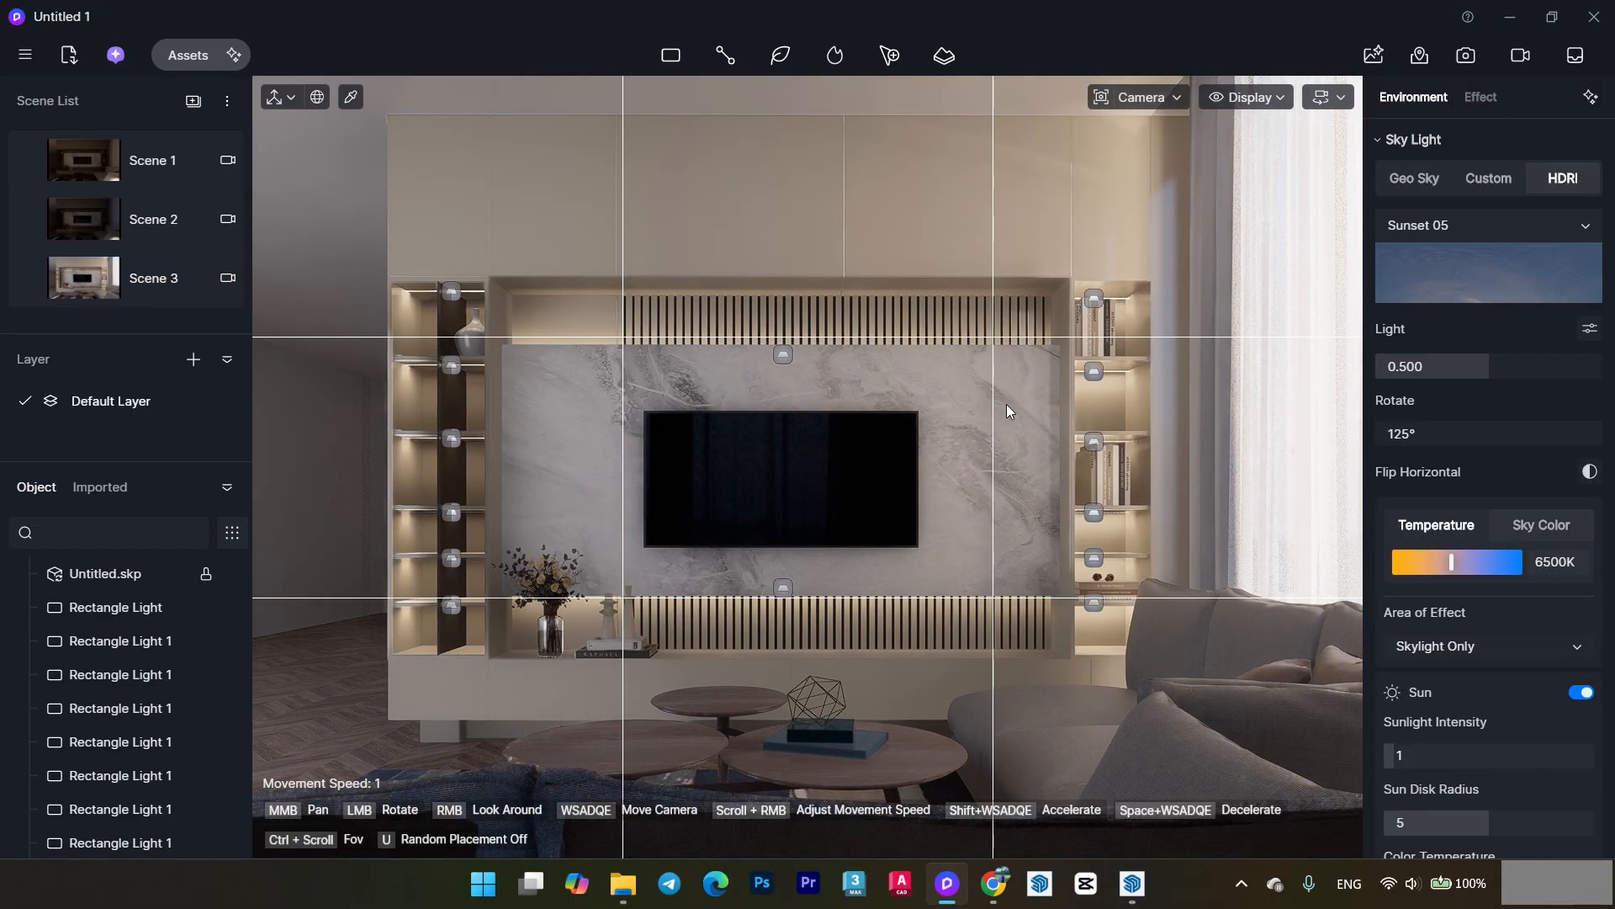
{"action": "scroll", "coordinate": [1007, 411], "scroll_direction": "down", "scroll_amount": 1}
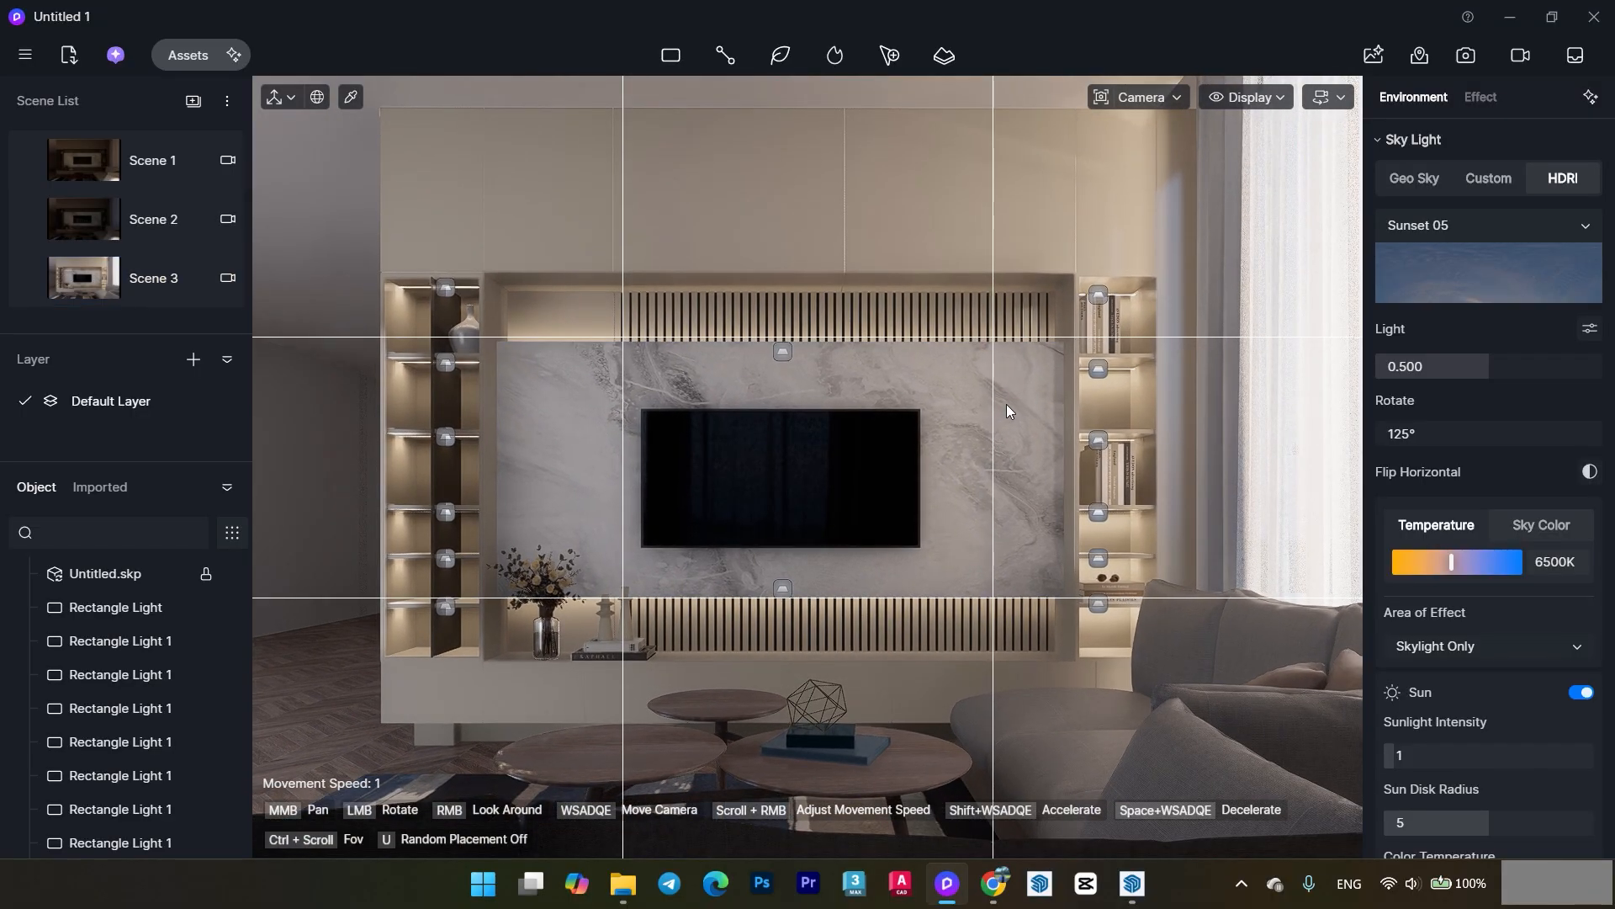
{"action": "scroll", "coordinate": [1007, 411], "scroll_direction": "down", "scroll_amount": 1}
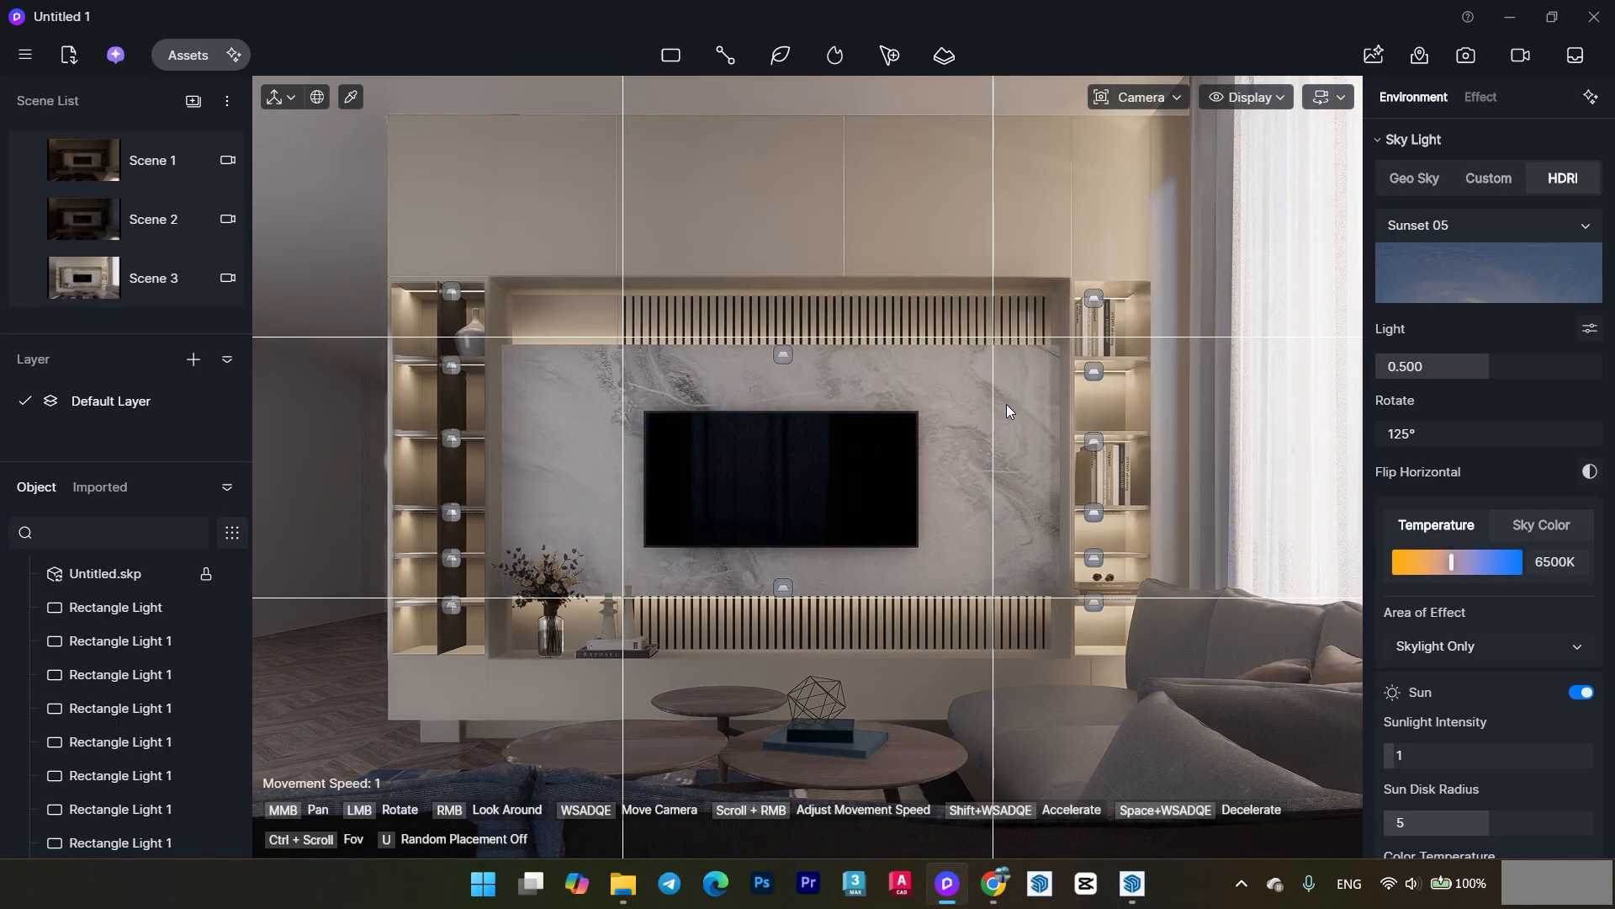
{"action": "left_click", "coordinate": [192, 101]}
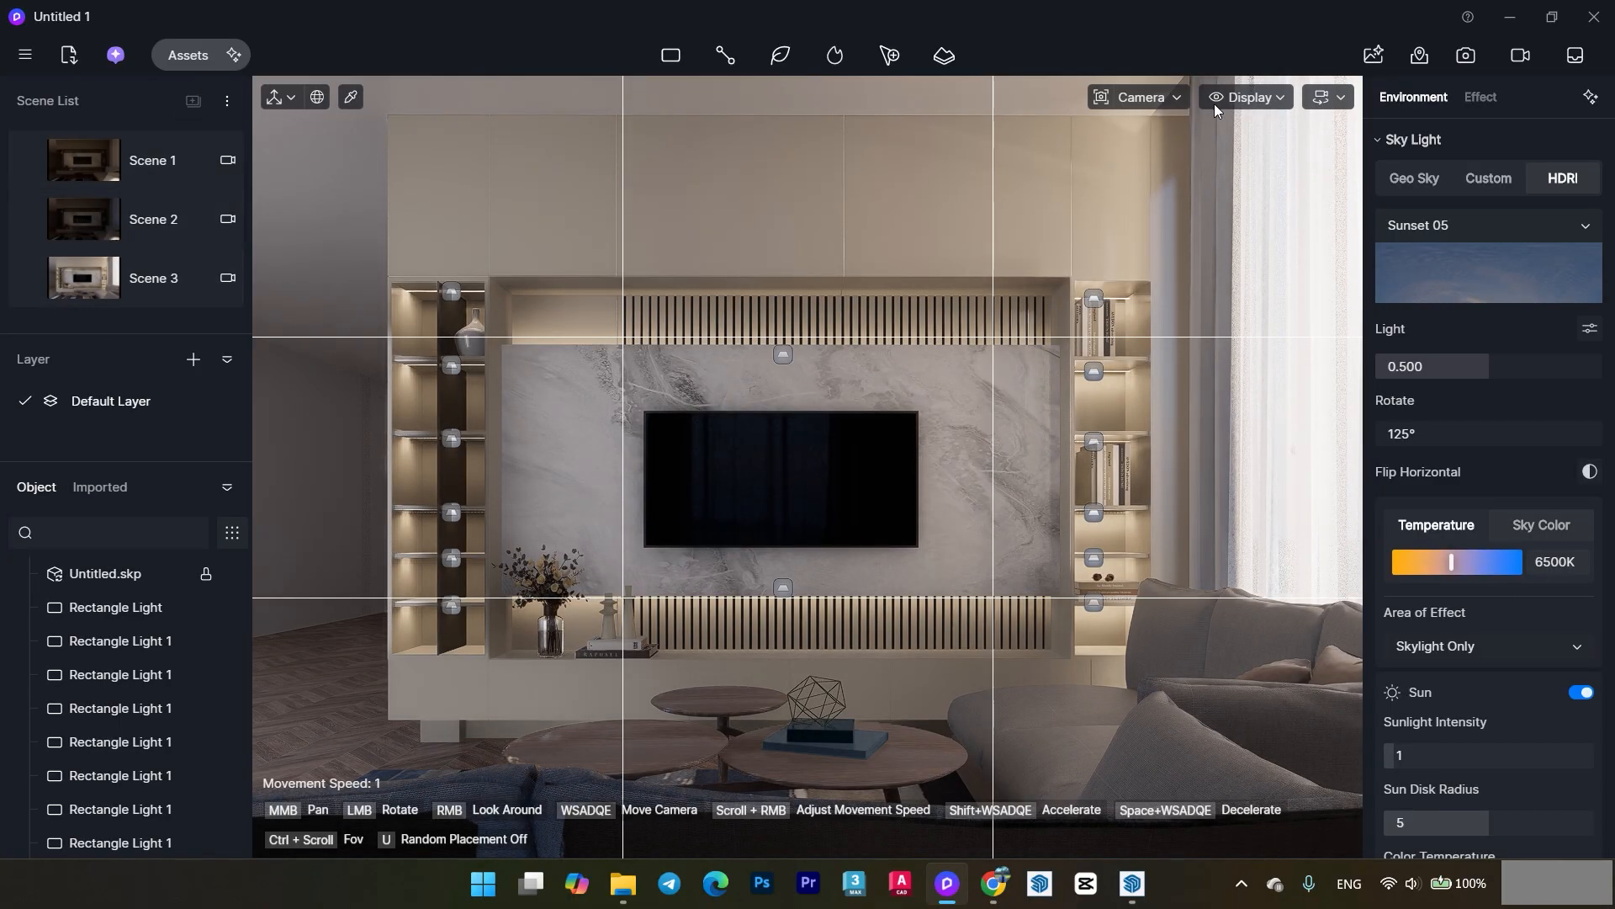